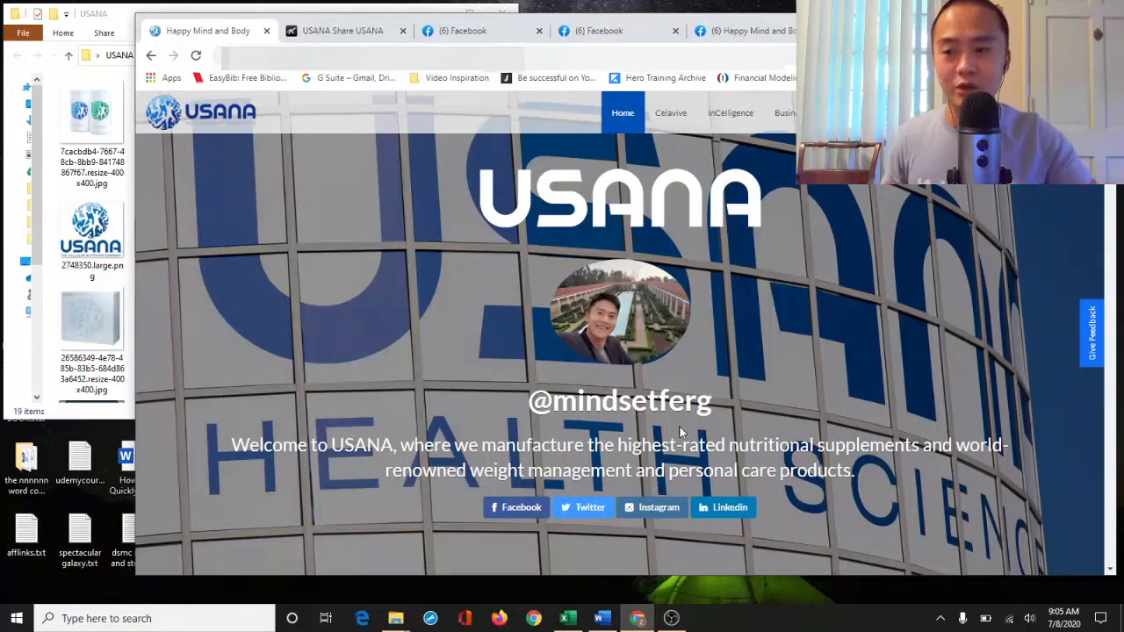
Enlarge the USANA folder window to show all its files, and return to the storefront page
{"action": "left_click_drag", "start_coordinate": [92, 424], "coordinate": [103, 551]}
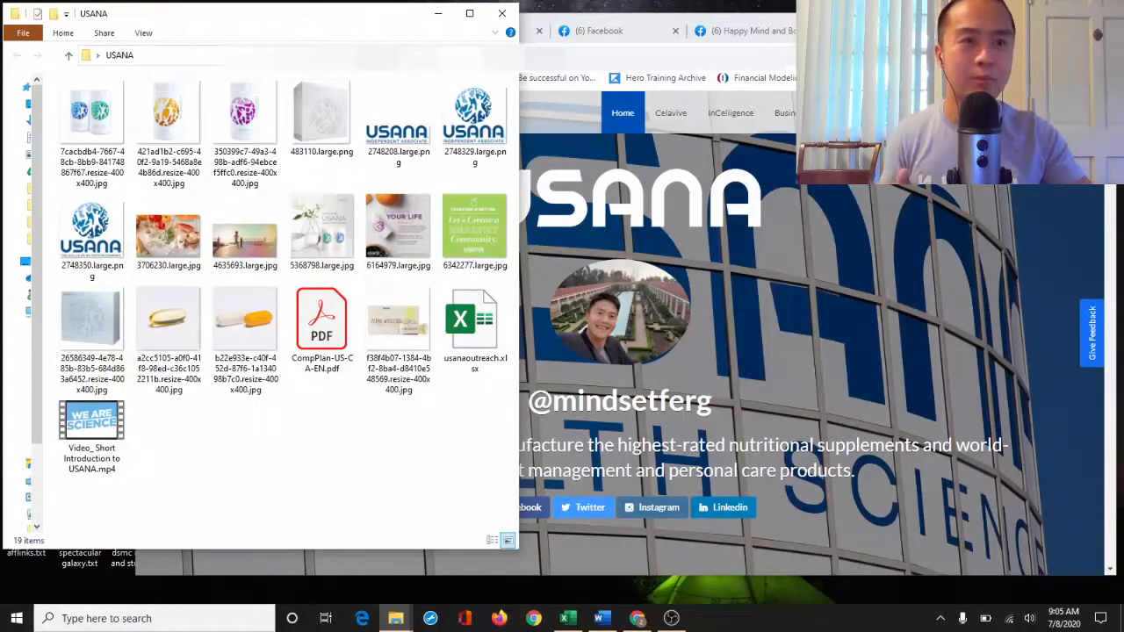
{"action": "left_click", "coordinate": [575, 274]}
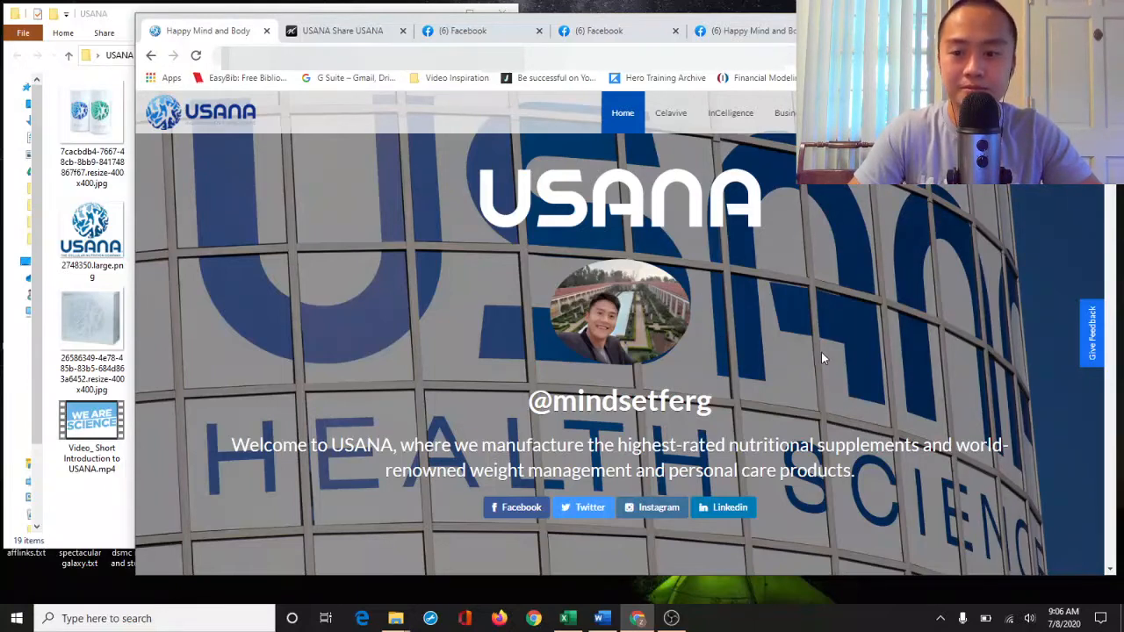
{"action": "scroll", "coordinate": [823, 357], "scroll_direction": "down", "scroll_amount": 2}
{"action": "scroll", "coordinate": [823, 358], "scroll_direction": "up", "scroll_amount": 2}
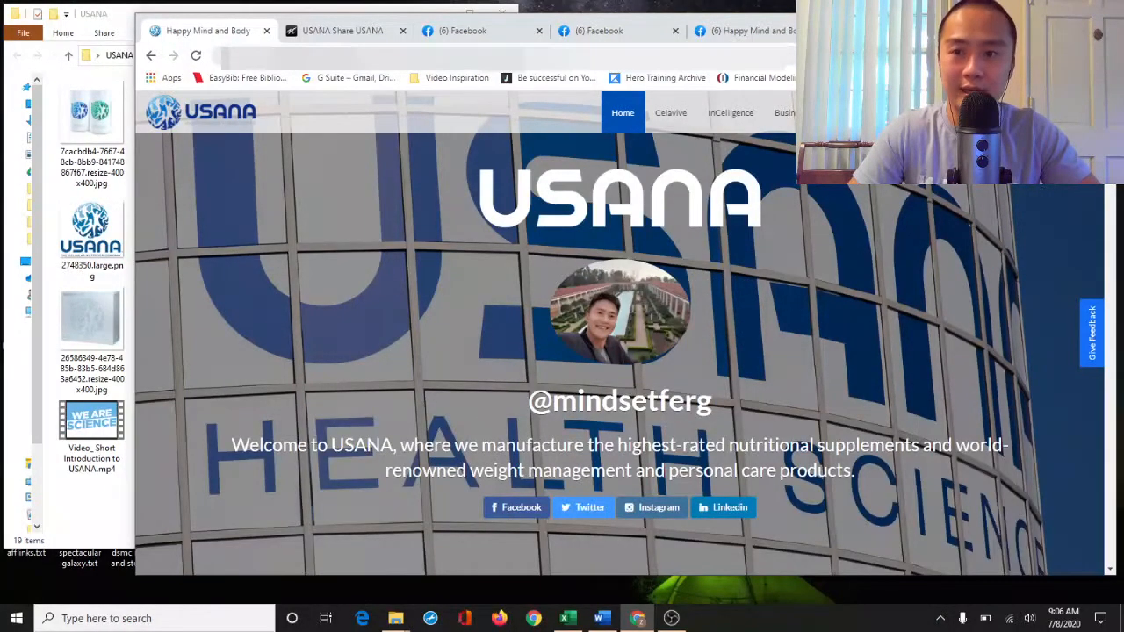
Highlight part of the USANA storefront's web address to point it out
{"action": "left_click_drag", "start_coordinate": [303, 58], "coordinate": [351, 65]}
{"action": "left_click", "coordinate": [461, 58]}
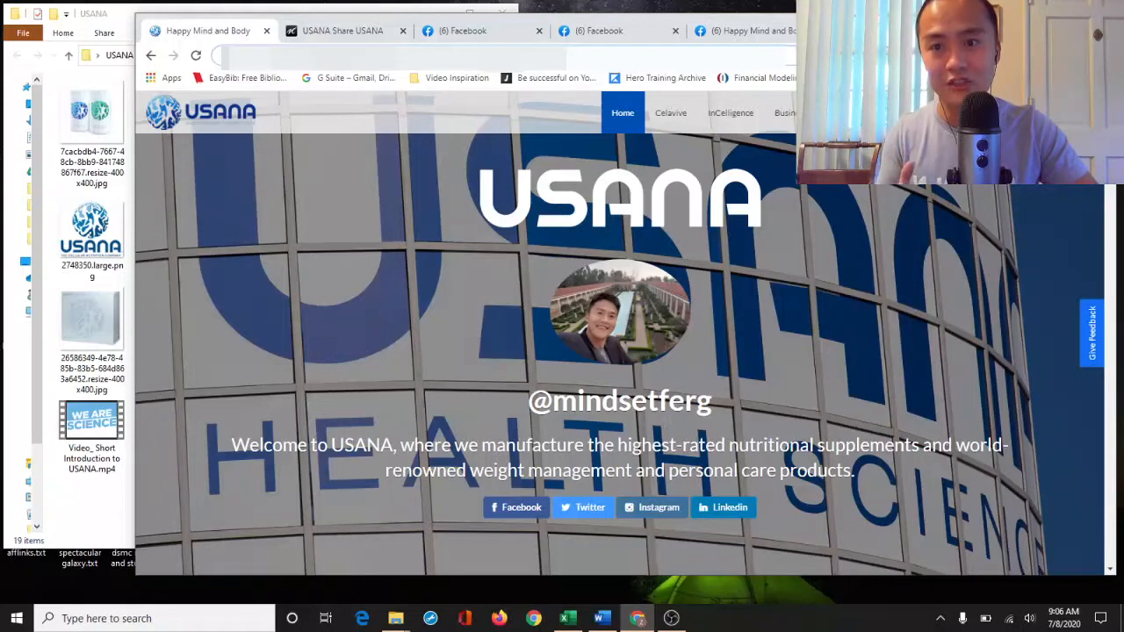
{"action": "double_click", "coordinate": [313, 58]}
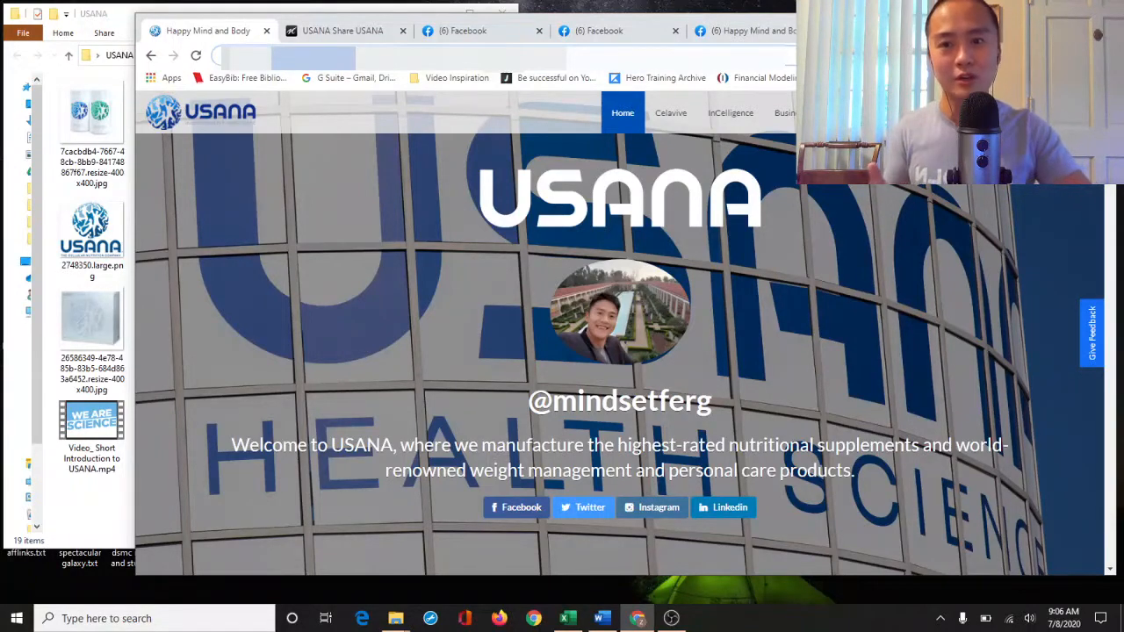
{"action": "left_click", "coordinate": [333, 57]}
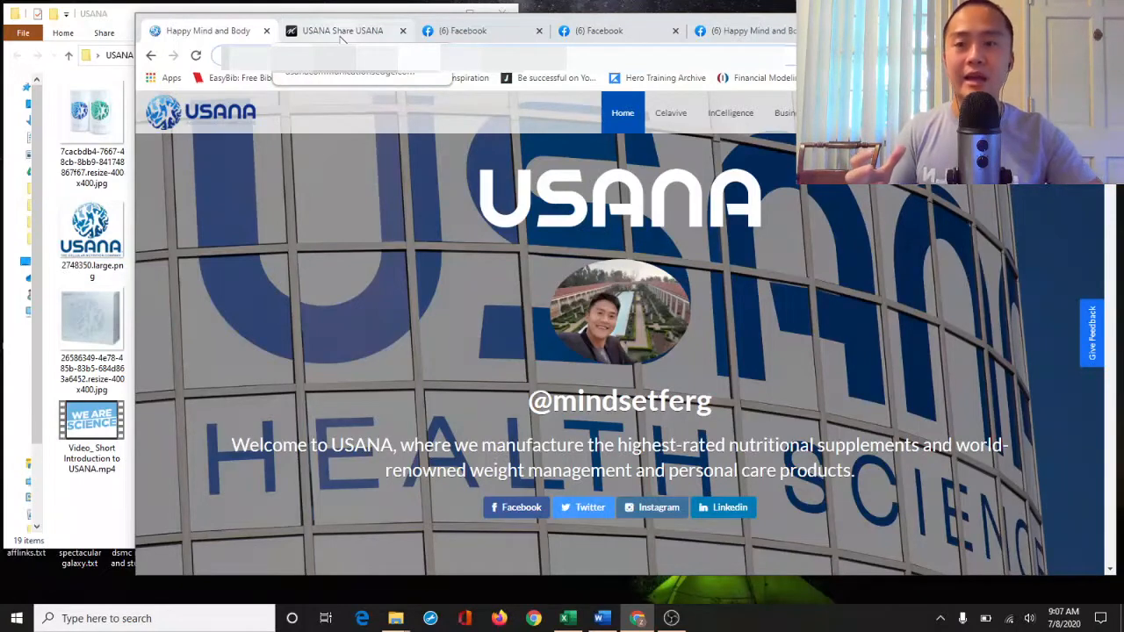
Look over the Share USANA Media Center home page, including its featured items and trending videos
{"action": "left_click", "coordinate": [341, 33]}
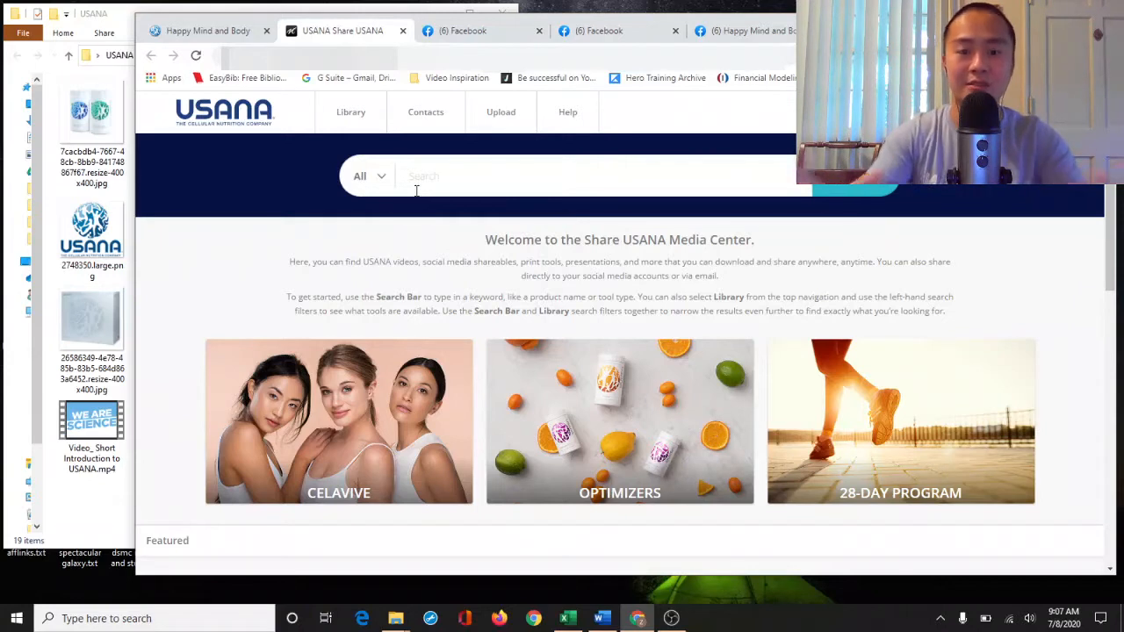
{"action": "left_click", "coordinate": [475, 191]}
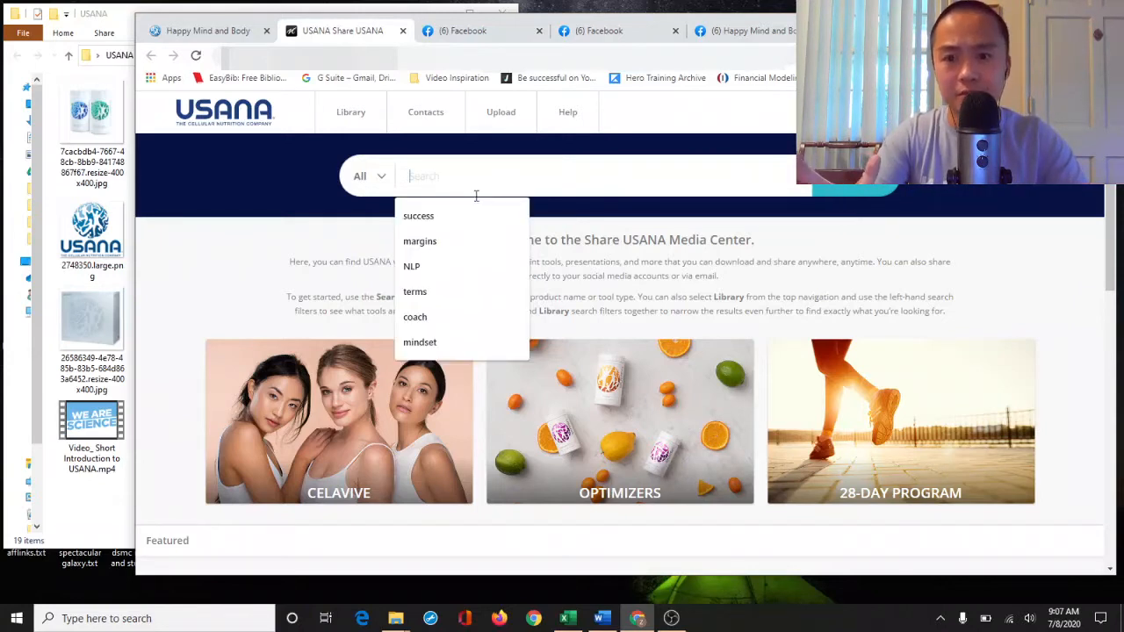
{"action": "left_click", "coordinate": [646, 235]}
{"action": "scroll", "coordinate": [514, 308], "scroll_direction": "down", "scroll_amount": 4}
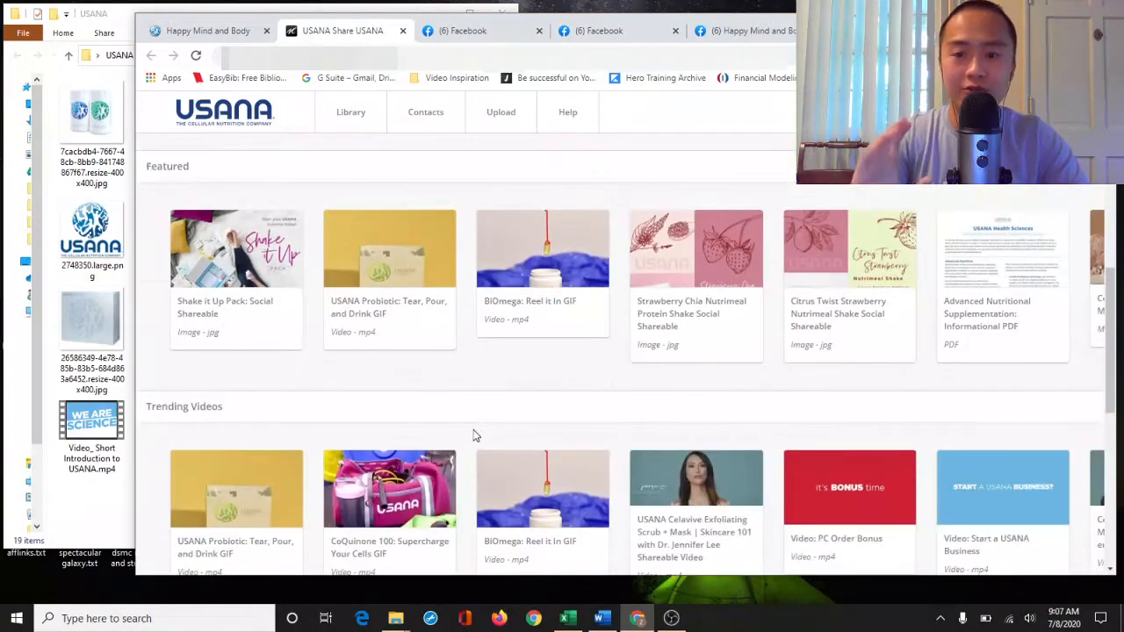
{"action": "scroll", "coordinate": [557, 405], "scroll_direction": "up", "scroll_amount": 4}
Search the Share USANA media library for "healthpak" and browse the shareable images and documents
{"action": "left_click", "coordinate": [528, 188]}
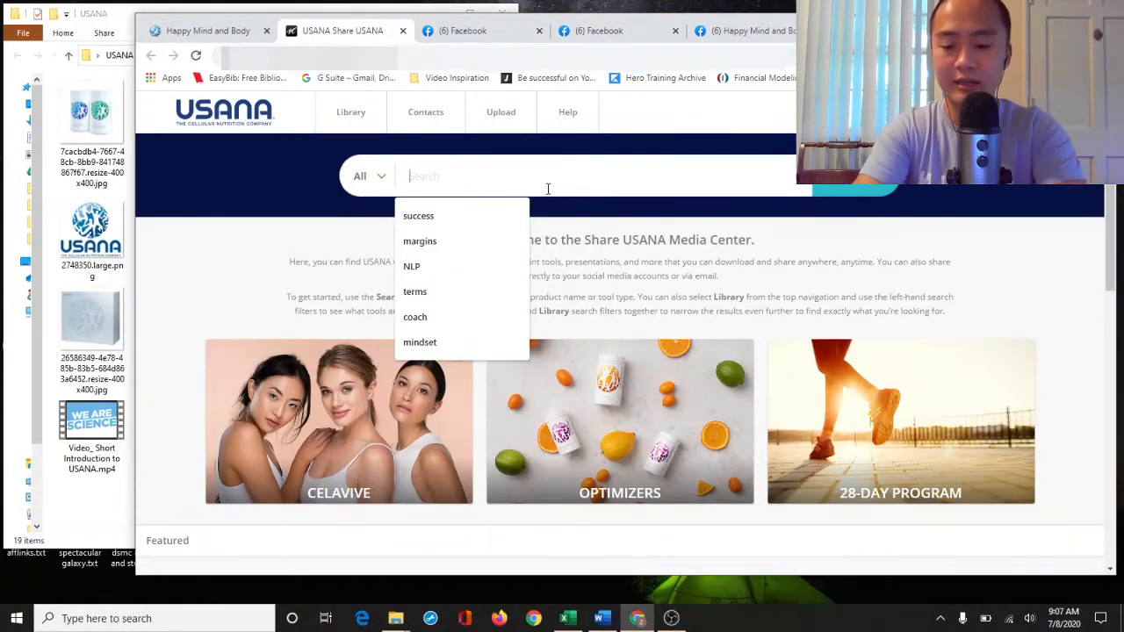
{"action": "type", "text": "healthpak"}
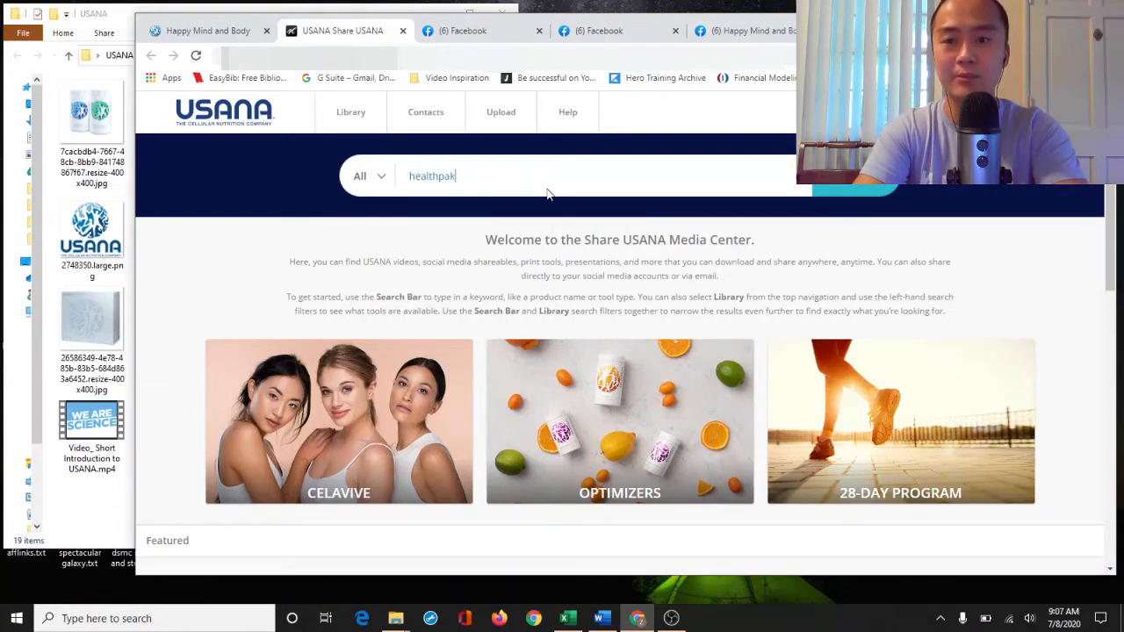
{"action": "key", "text": "Return"}
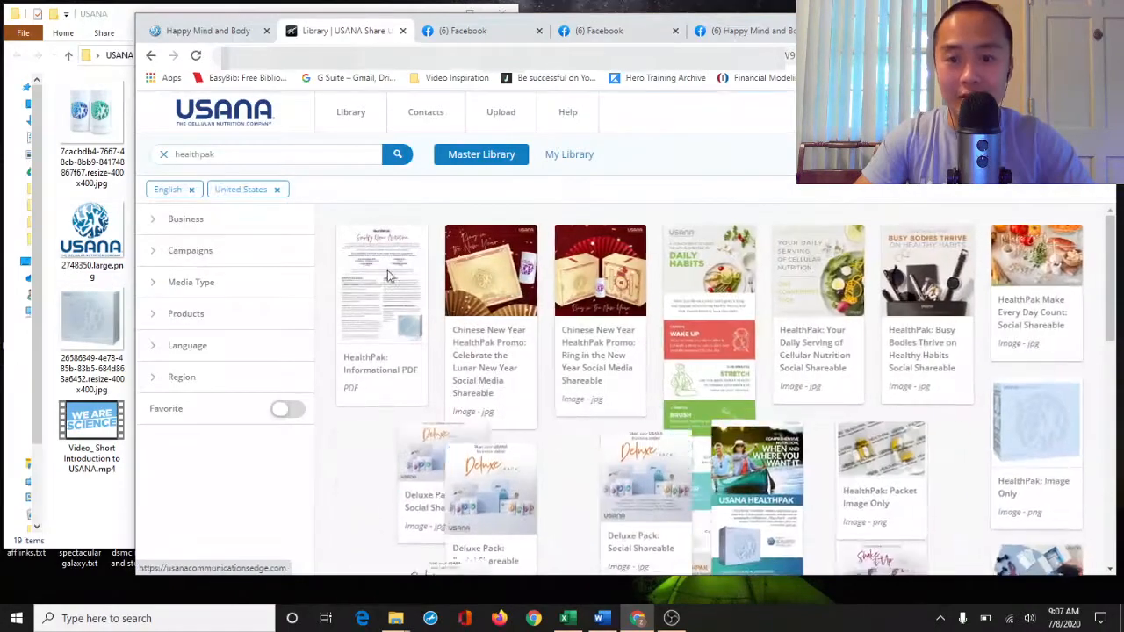
{"action": "scroll", "coordinate": [632, 402], "scroll_direction": "down", "scroll_amount": 10}
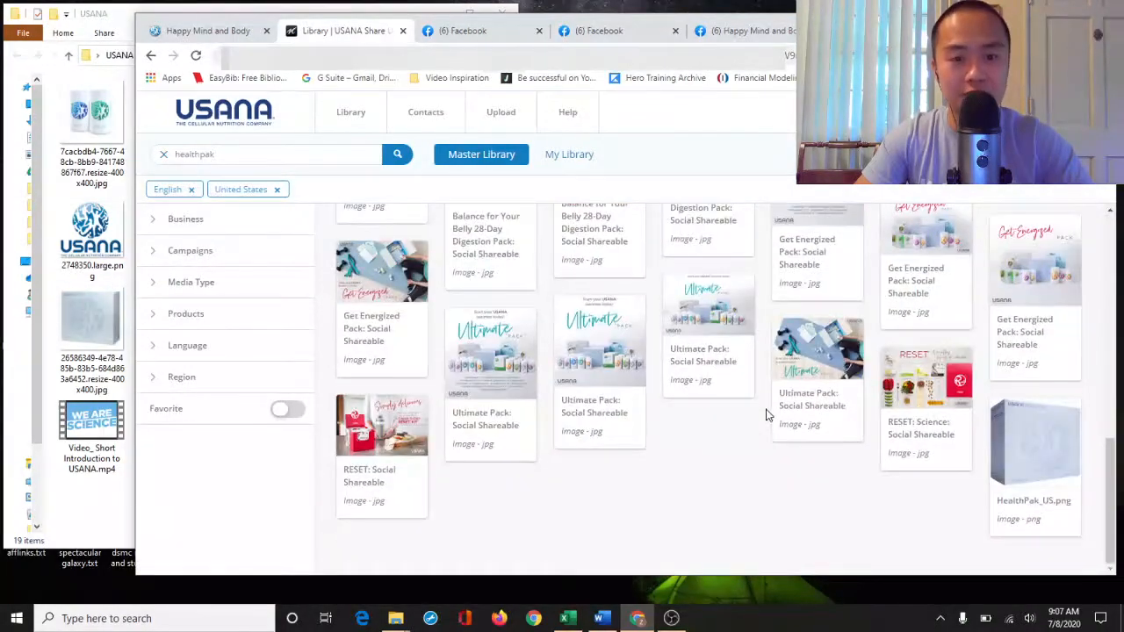
{"action": "scroll", "coordinate": [742, 459], "scroll_direction": "up", "scroll_amount": 10}
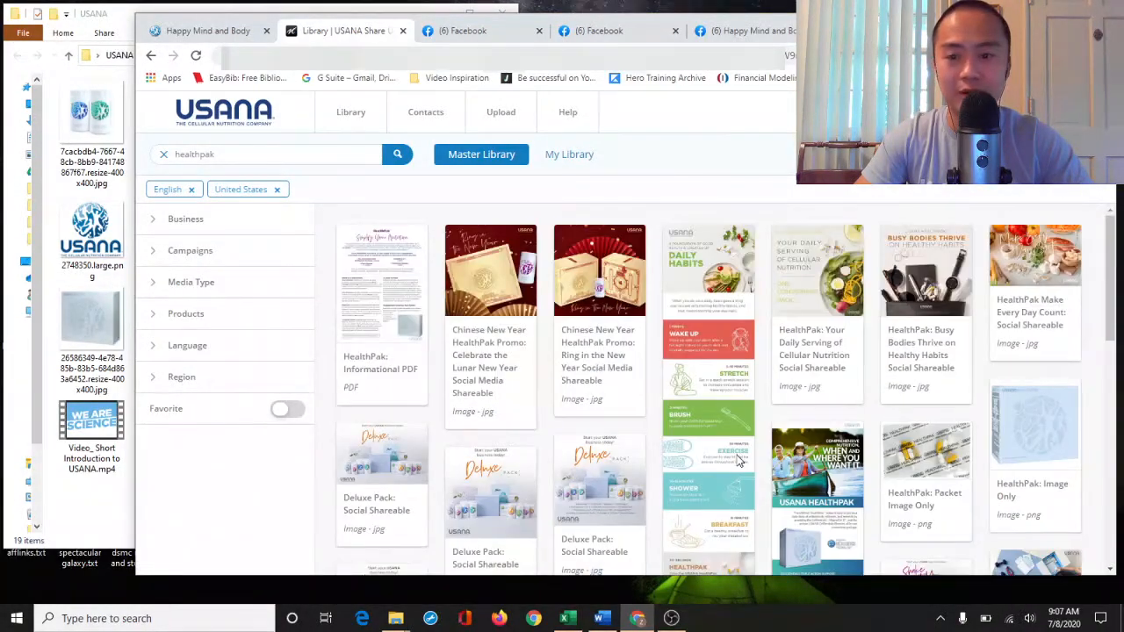
{"action": "scroll", "coordinate": [746, 439], "scroll_direction": "down", "scroll_amount": 10}
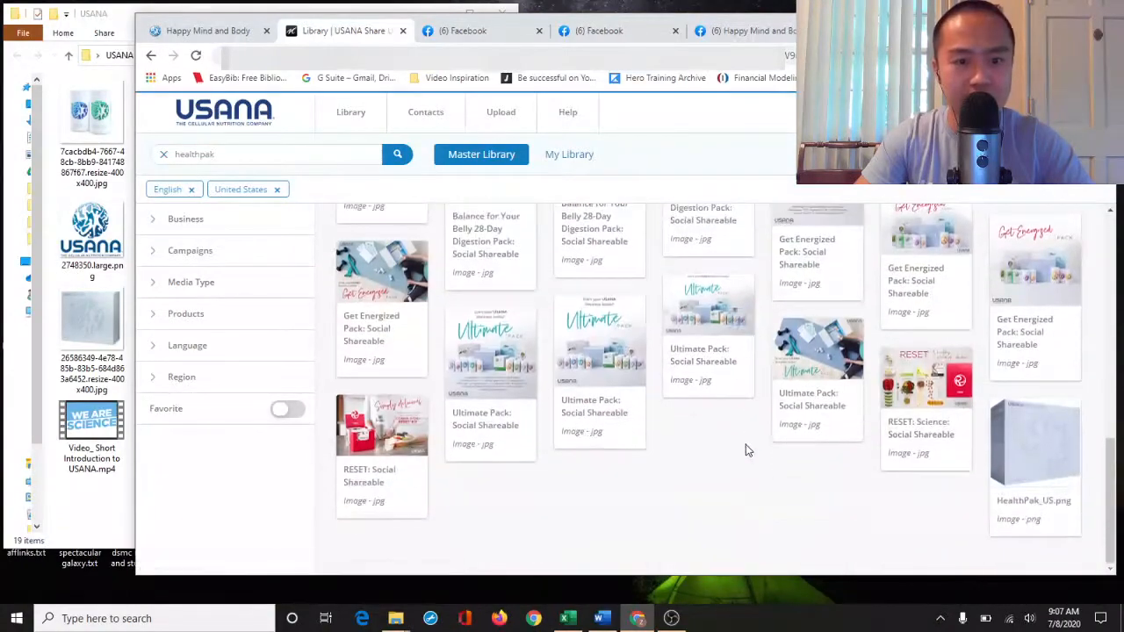
{"action": "scroll", "coordinate": [750, 462], "scroll_direction": "up", "scroll_amount": 3}
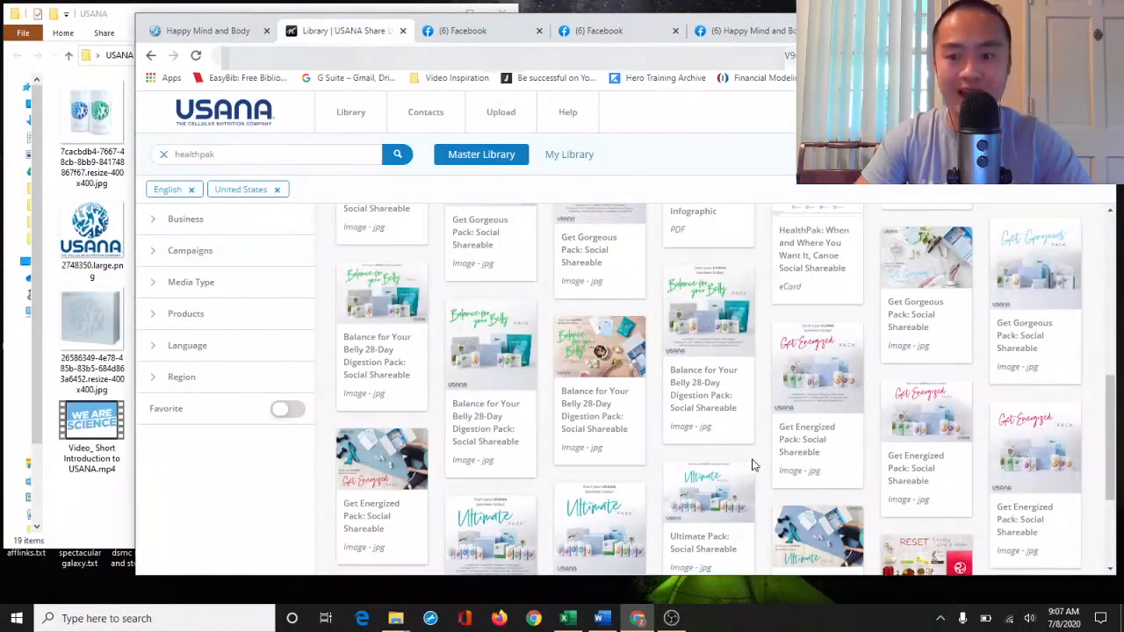
{"action": "scroll", "coordinate": [752, 466], "scroll_direction": "up", "scroll_amount": 8}
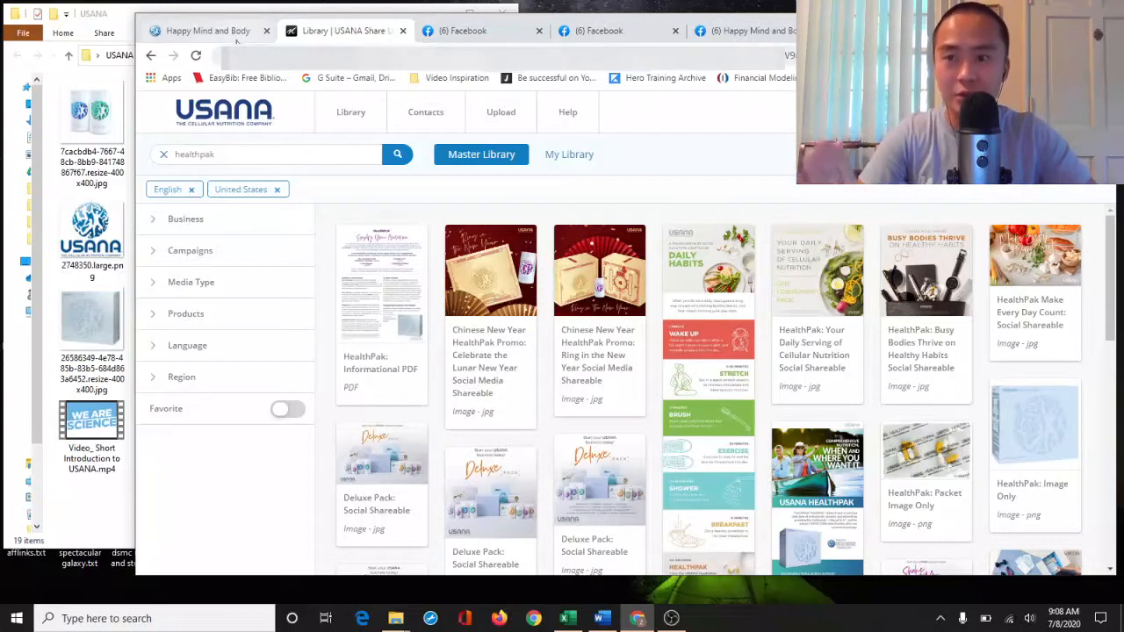
{"action": "left_click", "coordinate": [236, 39]}
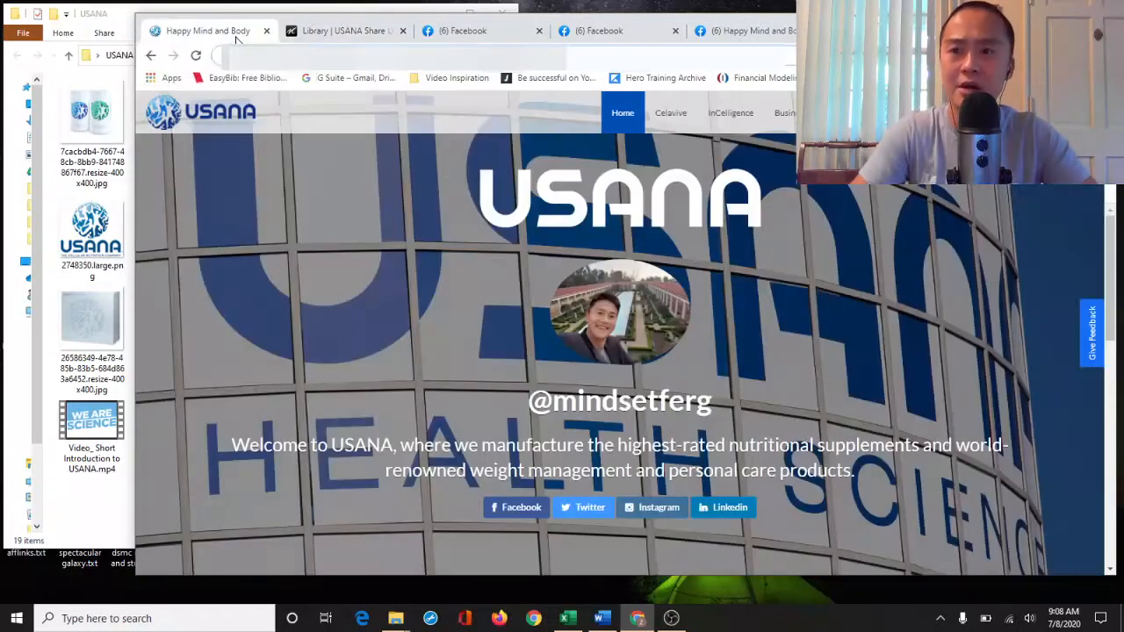
{"action": "left_click", "coordinate": [336, 39]}
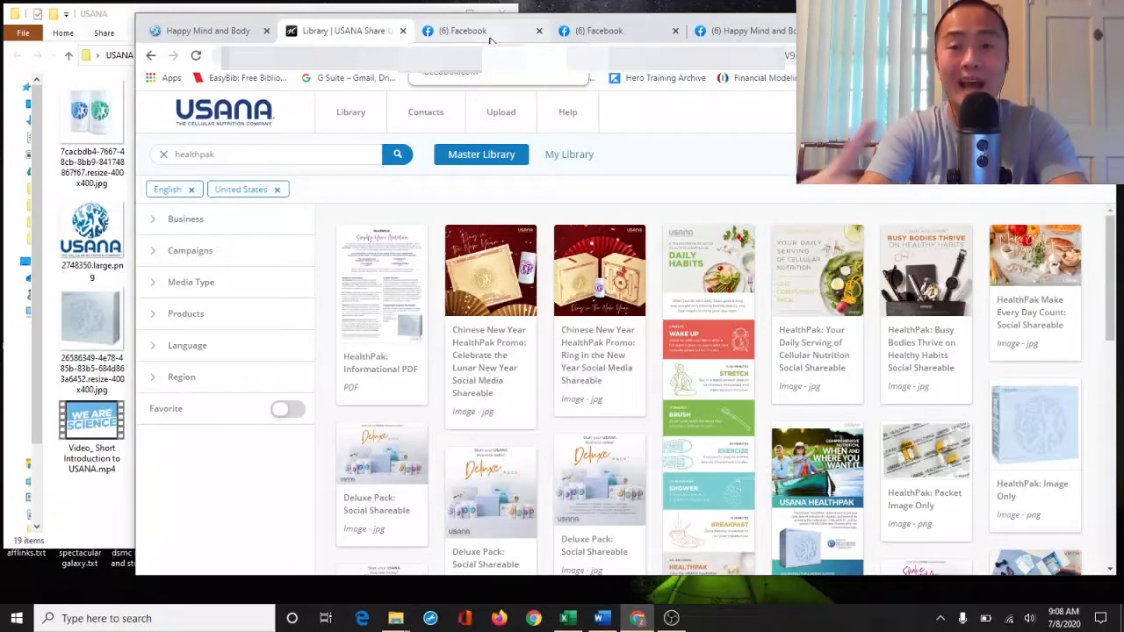
{"action": "left_click", "coordinate": [184, 30]}
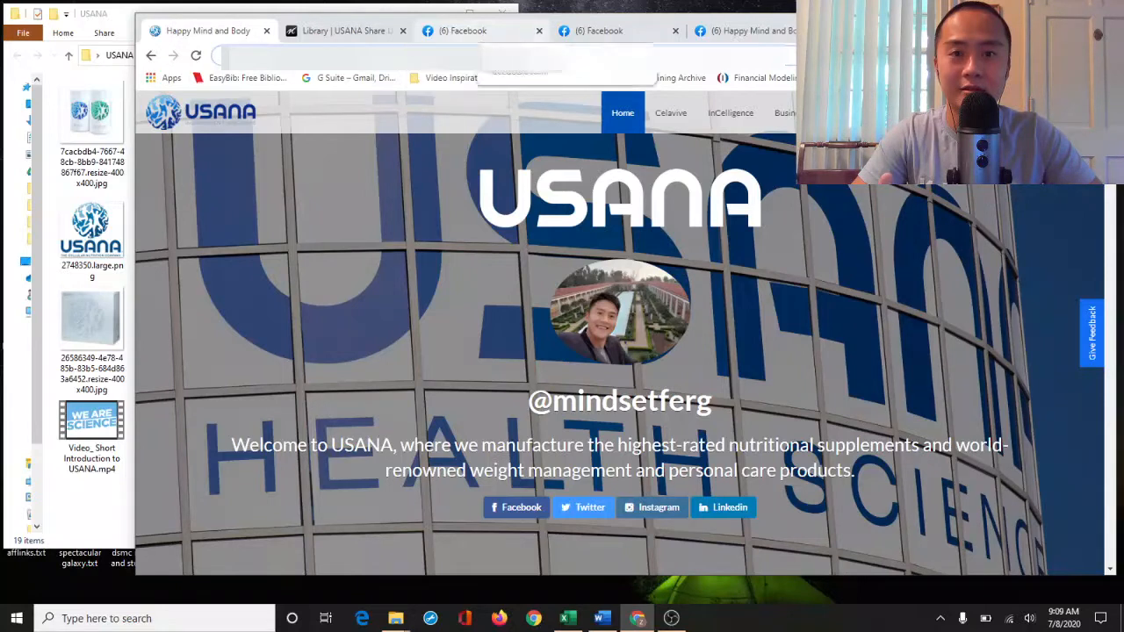
Switch to Facebook and open the existing Happy Mind and Body USANA Distributor page
{"action": "left_click", "coordinate": [470, 40]}
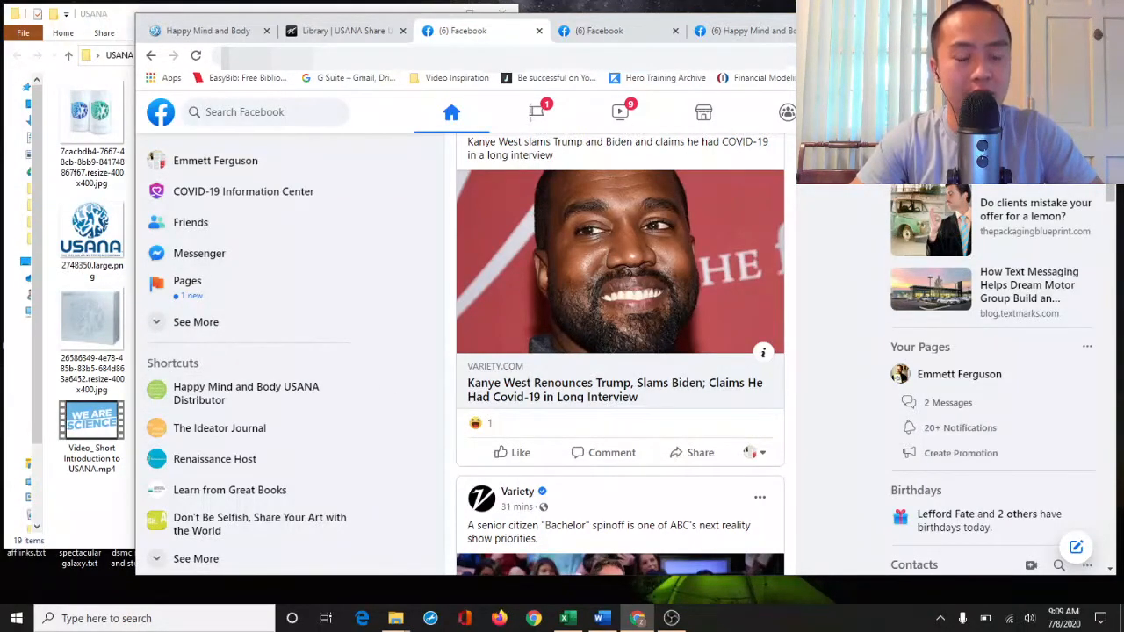
{"action": "left_click", "coordinate": [978, 112]}
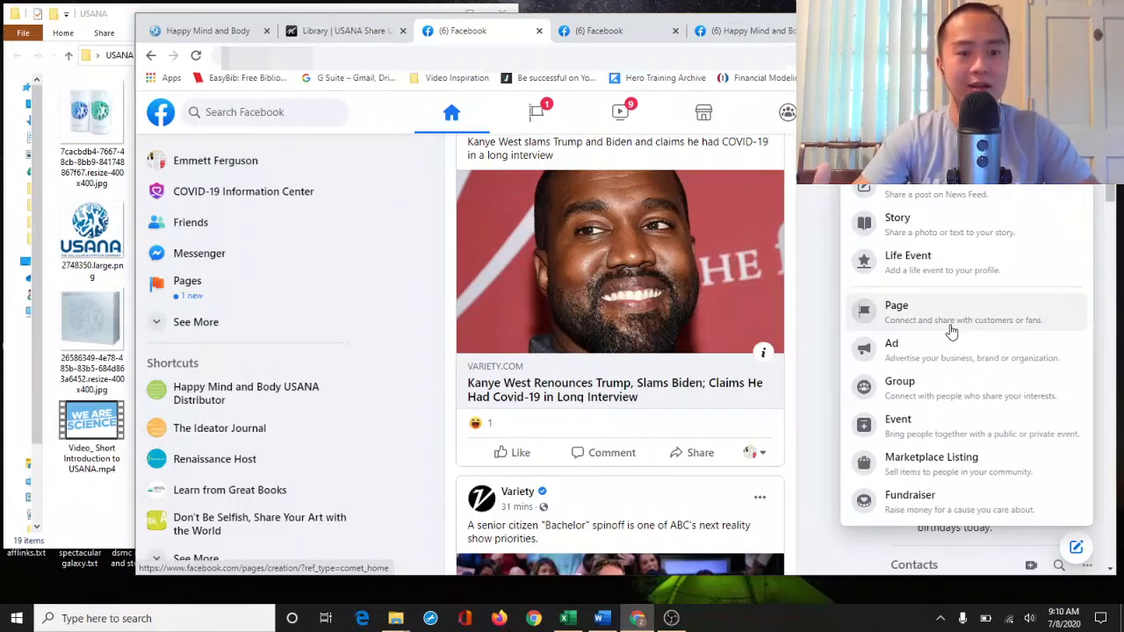
{"action": "left_click", "coordinate": [269, 404]}
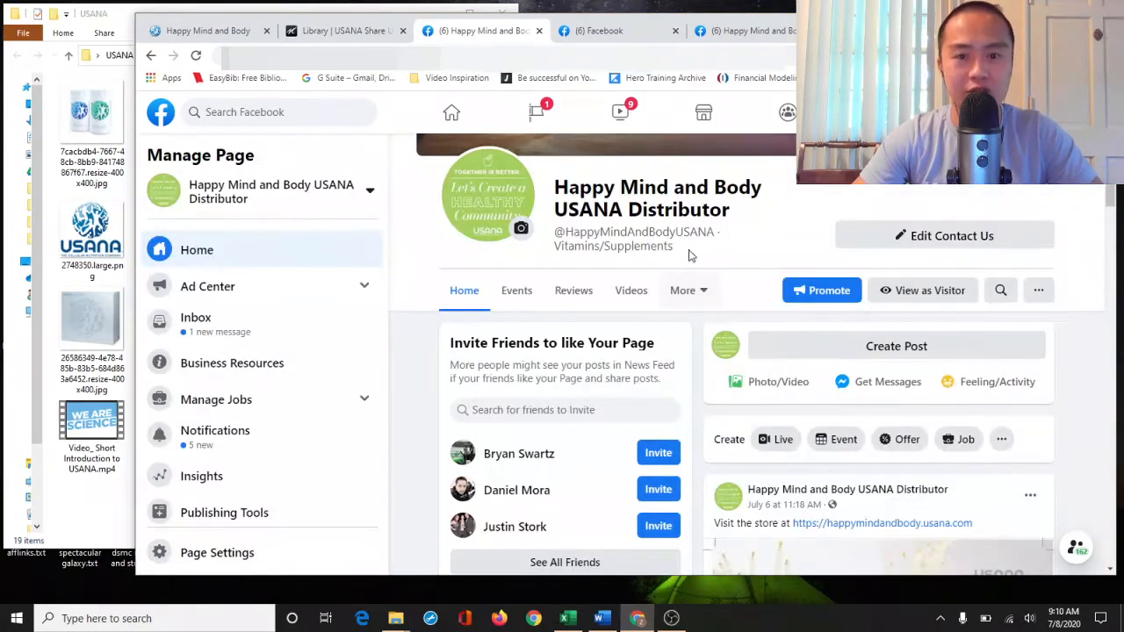
Examine the distributor page's cover photo, profile picture, insights, photos and published posts
{"action": "scroll", "coordinate": [801, 260], "scroll_direction": "up", "scroll_amount": 2}
{"action": "scroll", "coordinate": [803, 260], "scroll_direction": "up", "scroll_amount": 1}
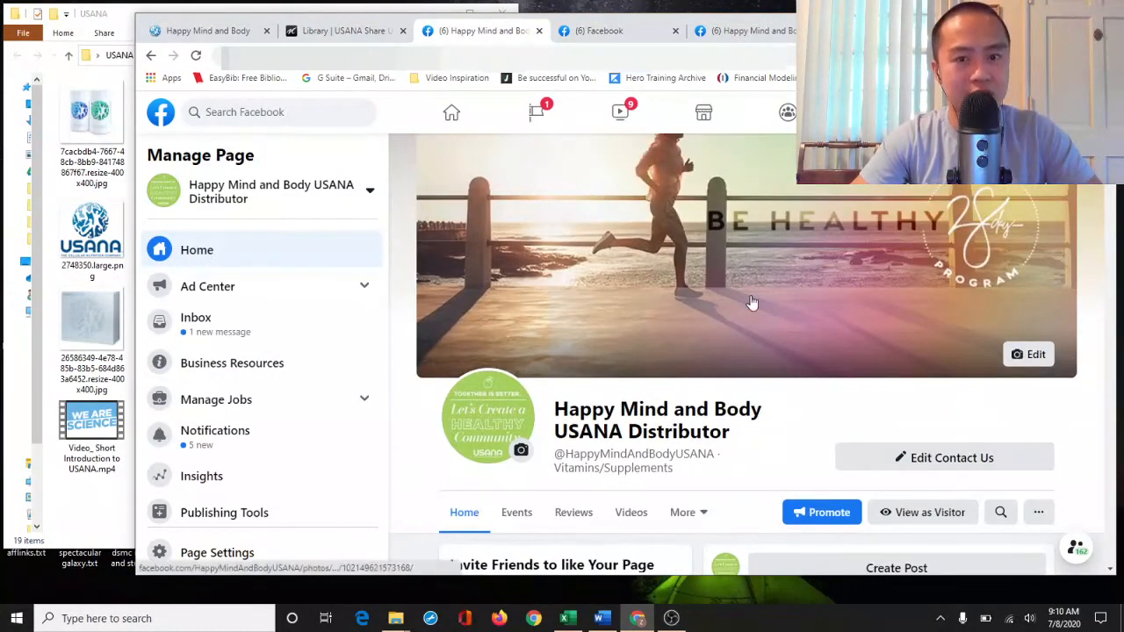
{"action": "scroll", "coordinate": [716, 330], "scroll_direction": "down", "scroll_amount": 2}
{"action": "scroll", "coordinate": [795, 386], "scroll_direction": "down", "scroll_amount": 2}
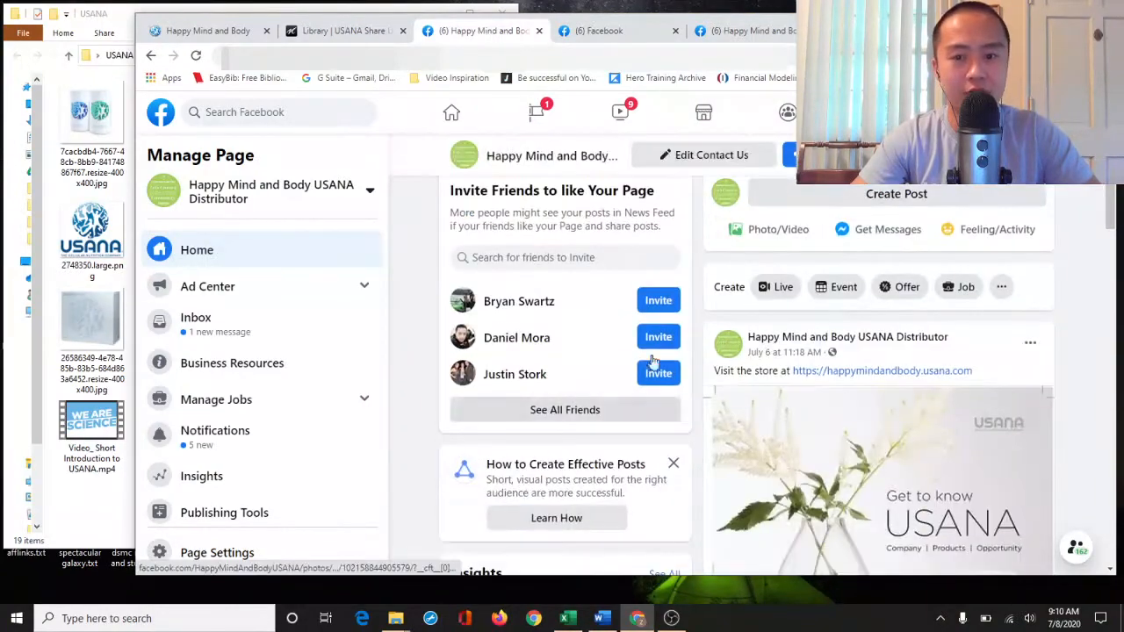
{"action": "scroll", "coordinate": [790, 452], "scroll_direction": "down", "scroll_amount": 5}
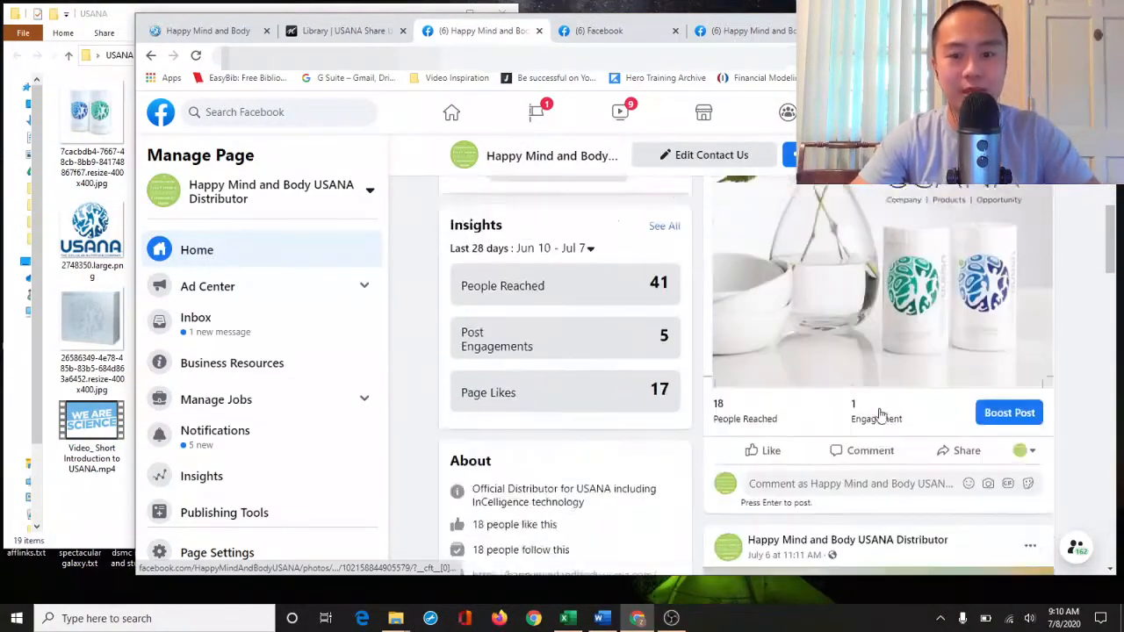
{"action": "scroll", "coordinate": [878, 413], "scroll_direction": "down", "scroll_amount": 5}
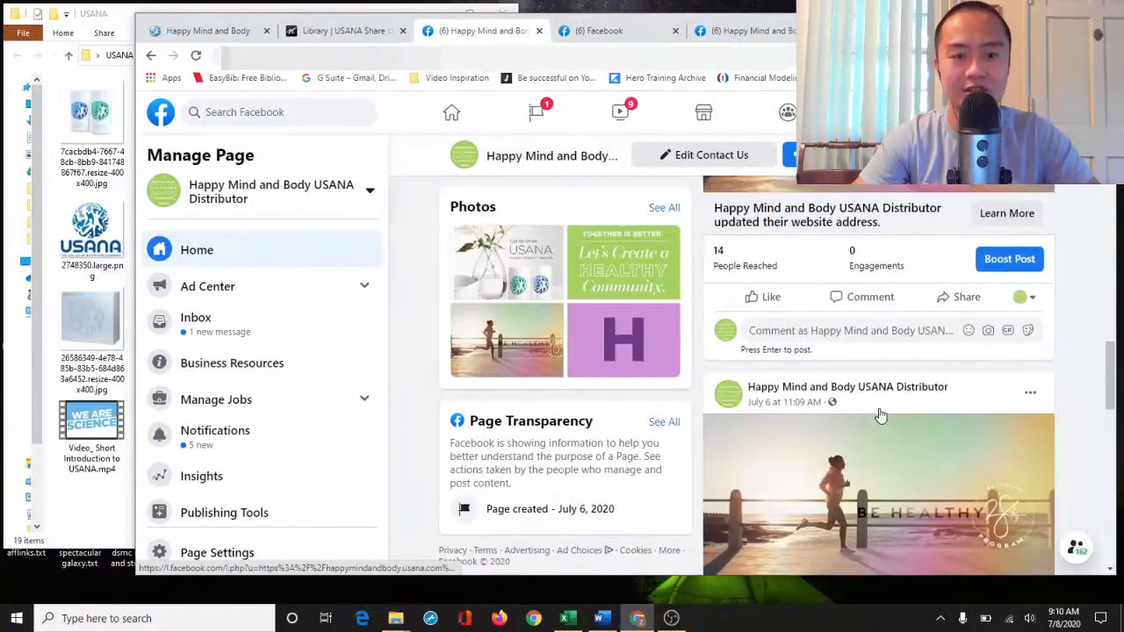
{"action": "scroll", "coordinate": [869, 439], "scroll_direction": "down", "scroll_amount": 5}
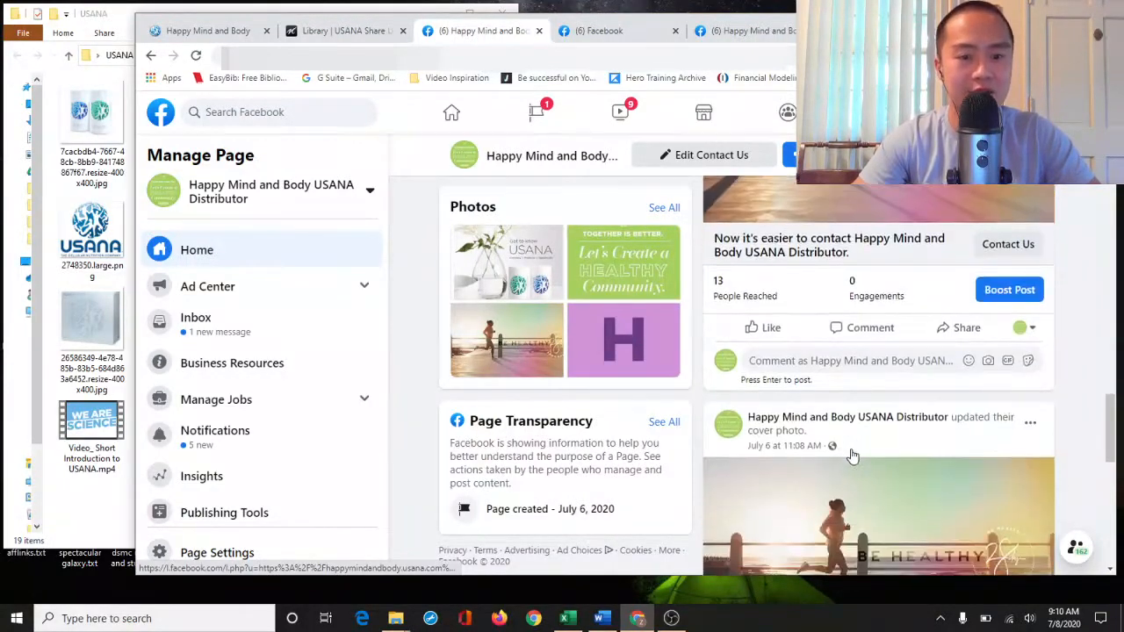
{"action": "scroll", "coordinate": [851, 455], "scroll_direction": "up", "scroll_amount": 15}
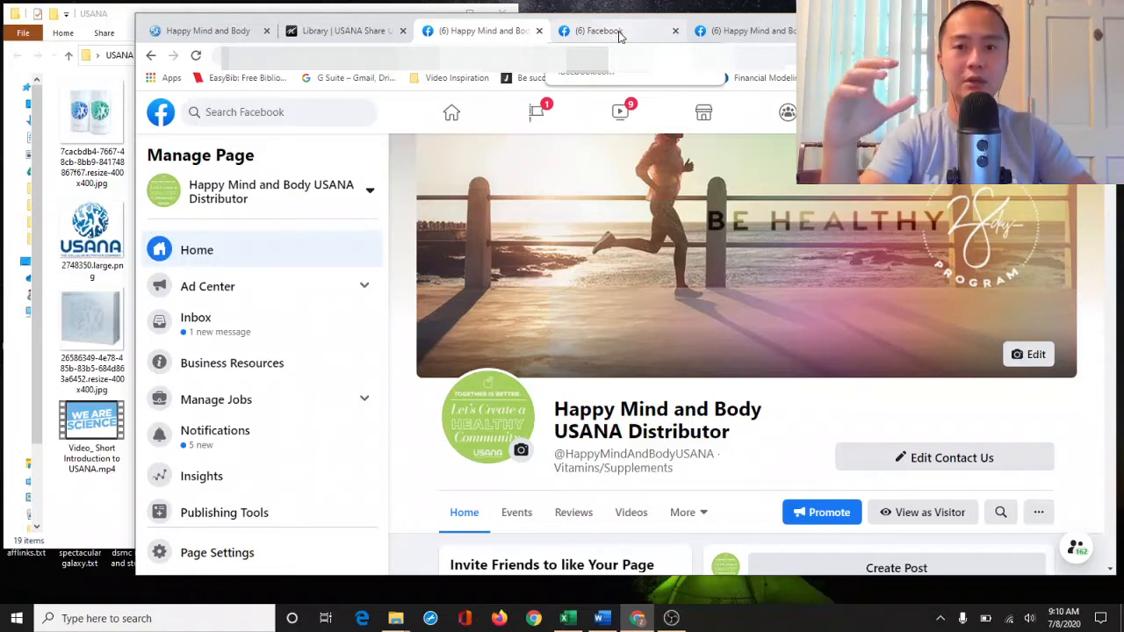
Start creating a new Facebook Page and enter "Happy Mind and Body USANA Distributor" as its name
{"action": "left_click", "coordinate": [978, 113]}
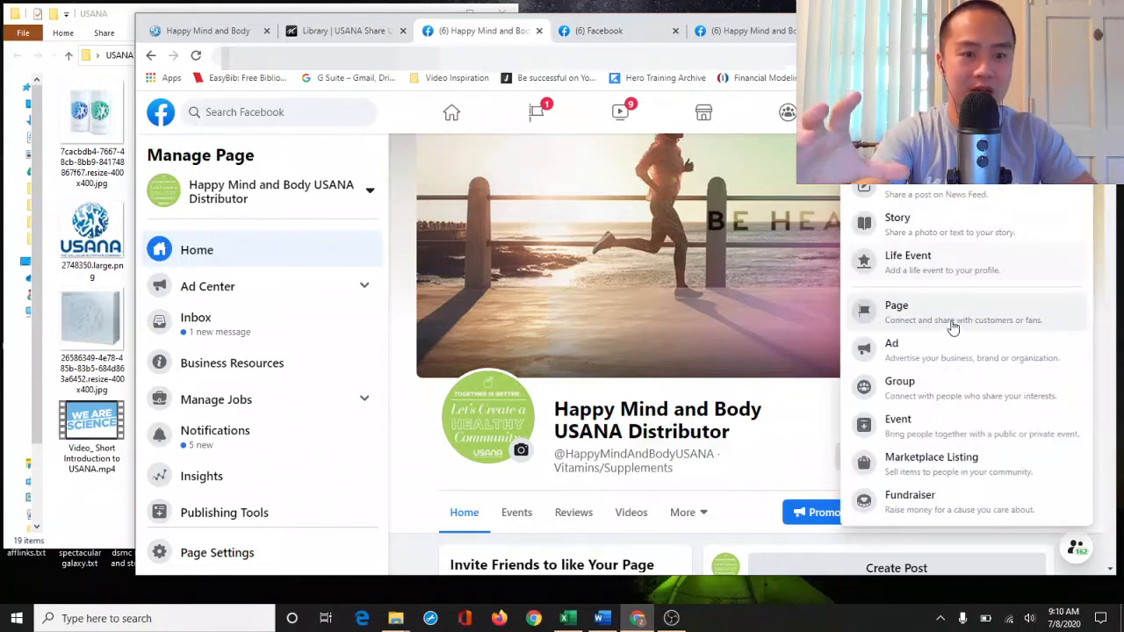
{"action": "left_click", "coordinate": [877, 321]}
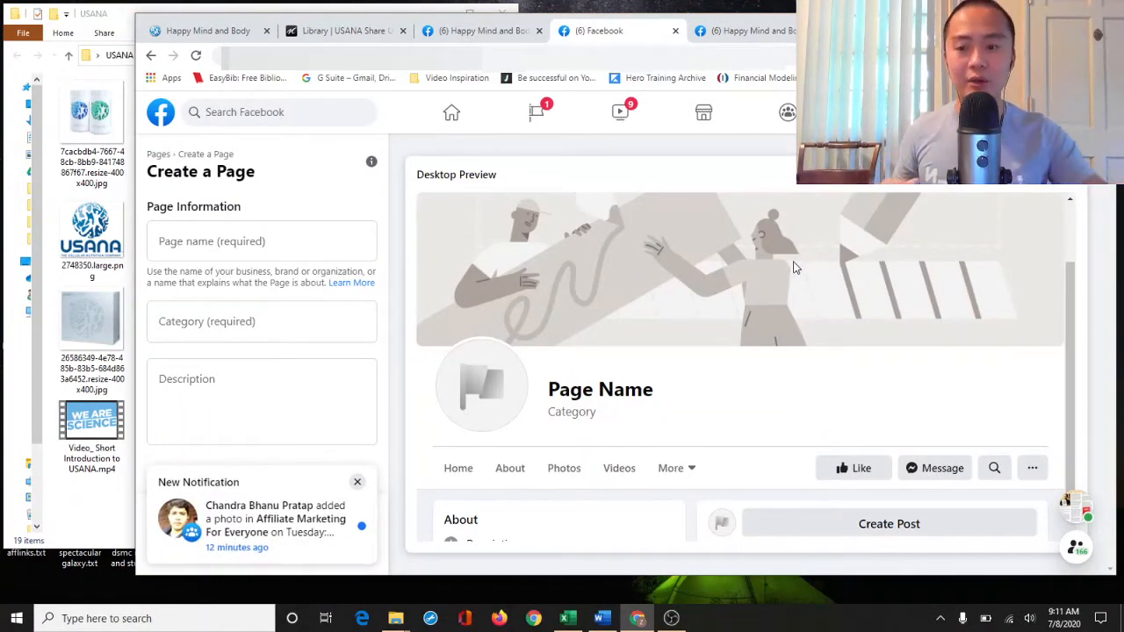
{"action": "left_click", "coordinate": [357, 482]}
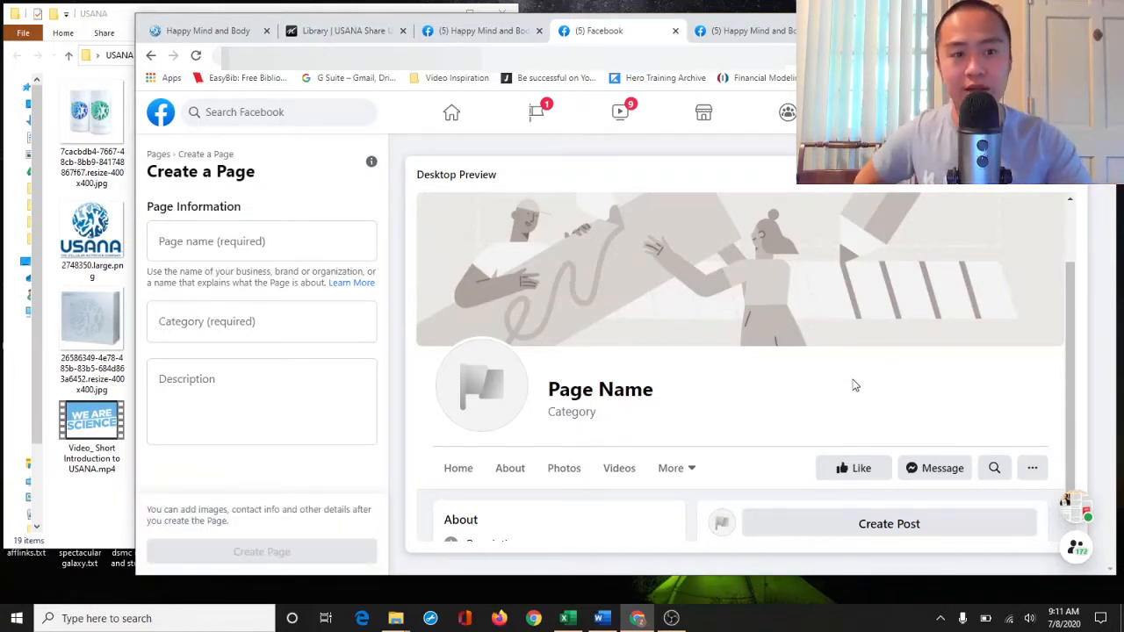
{"action": "left_click", "coordinate": [284, 257]}
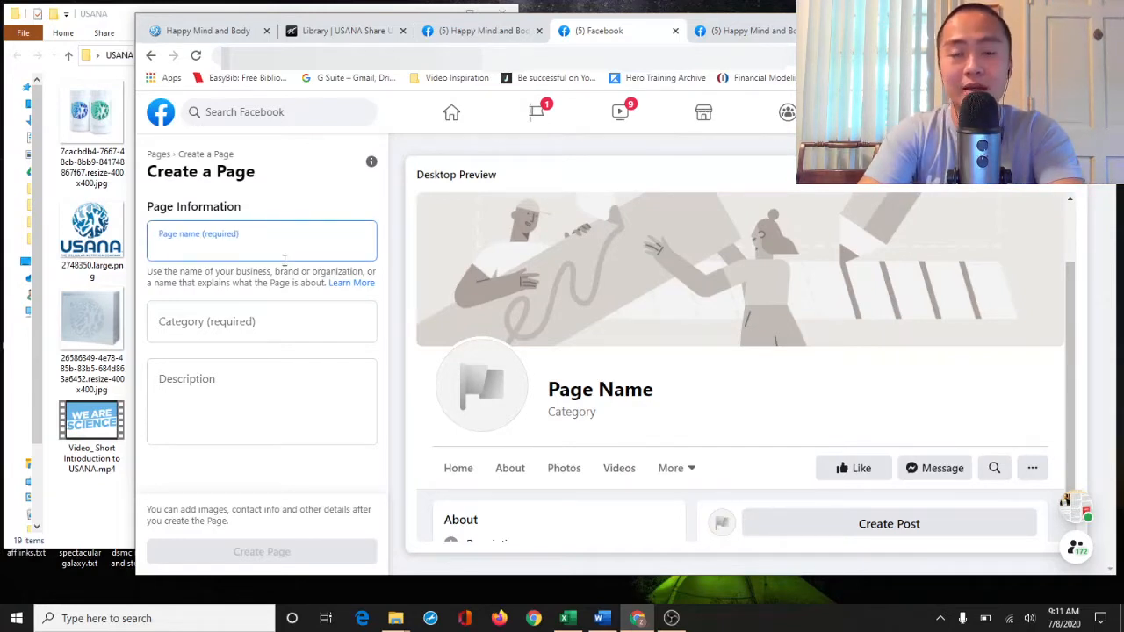
{"action": "type", "text": "Happy M"}
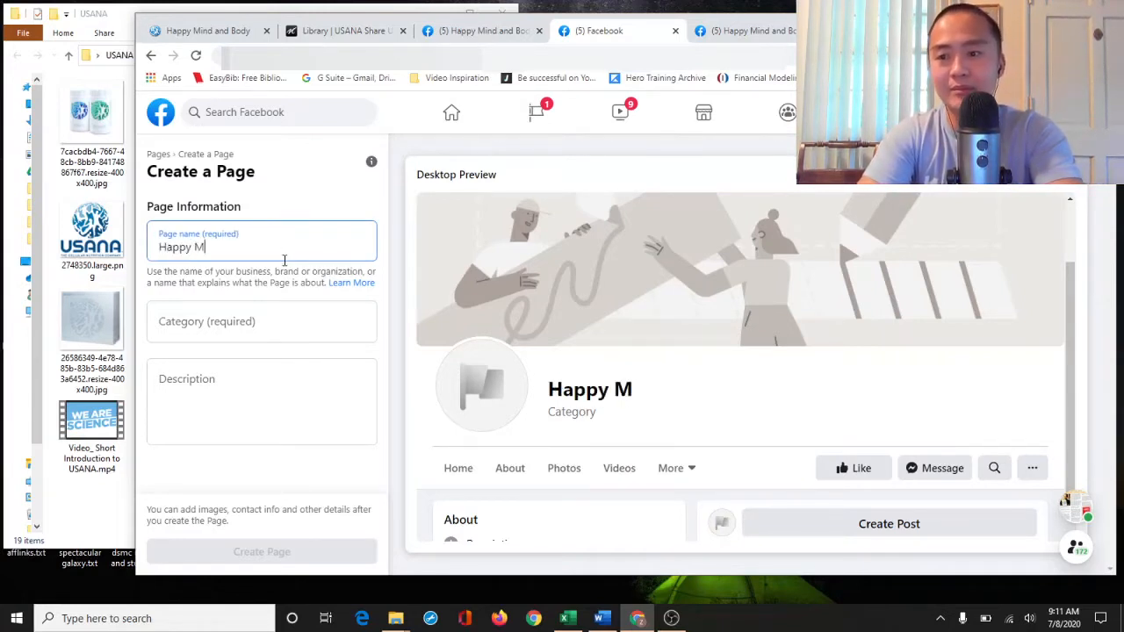
{"action": "type", "text": "ind and Body USANA Distributor"}
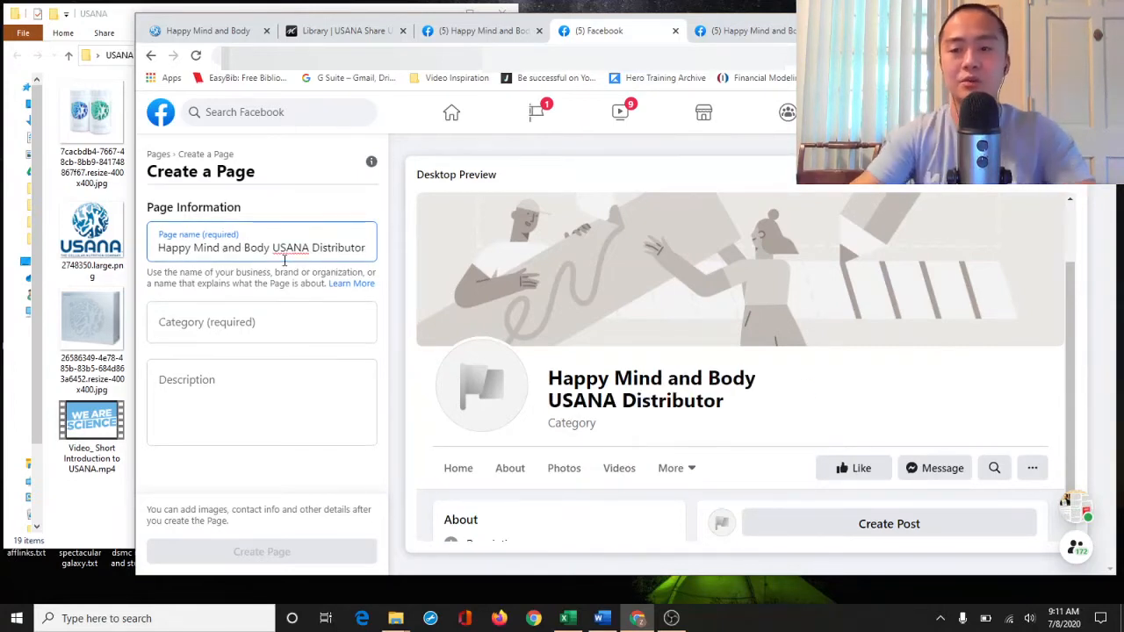
Clear the name entered for the new Facebook Page
{"action": "left_click_drag", "start_coordinate": [272, 248], "coordinate": [393, 261]}
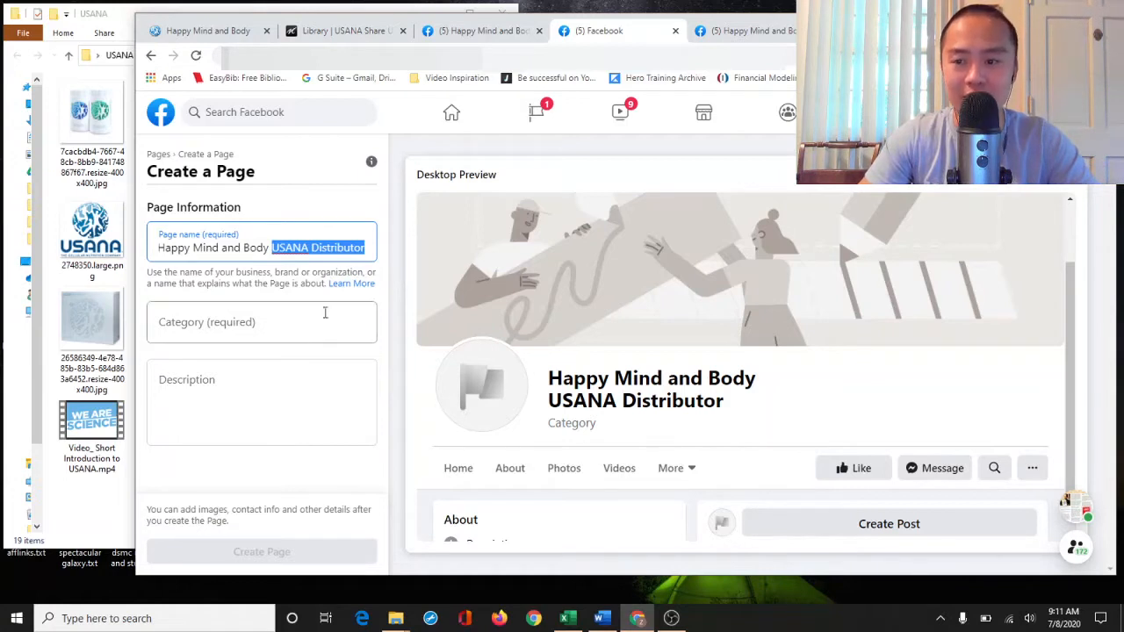
{"action": "key", "text": "ctrl+a"}
{"action": "key", "text": "BackSpace"}
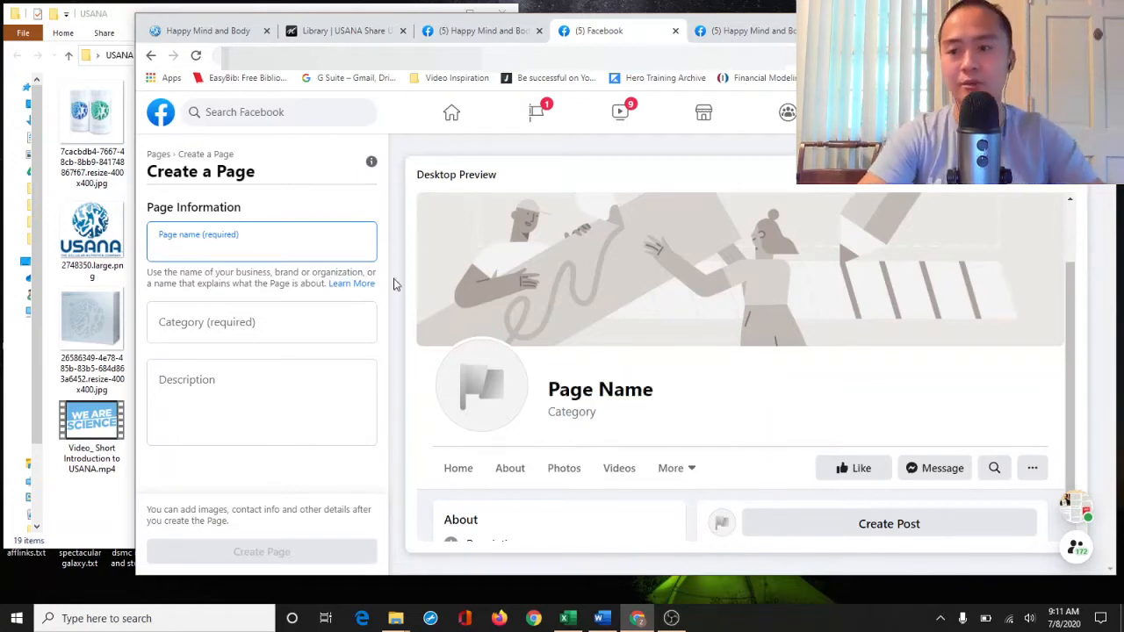
Search the page categories for "vitamin", "health" and "nutrition" to compare the available options
{"action": "left_click", "coordinate": [230, 326]}
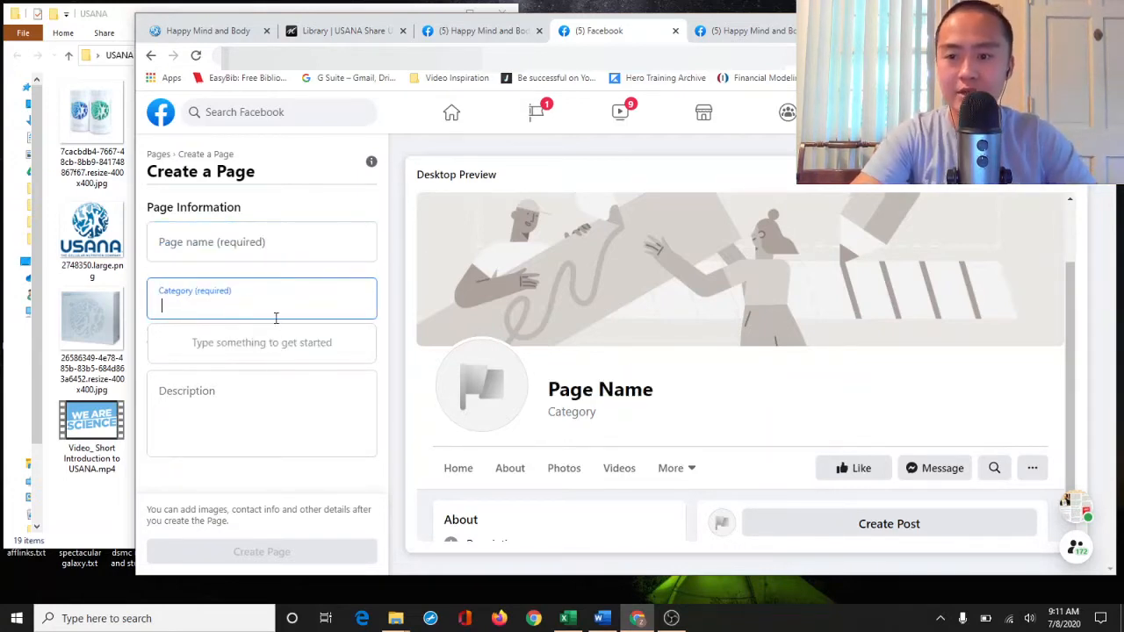
{"action": "type", "text": "l"}
{"action": "key", "text": "BackSpace"}
{"action": "type", "text": "vitamin"}
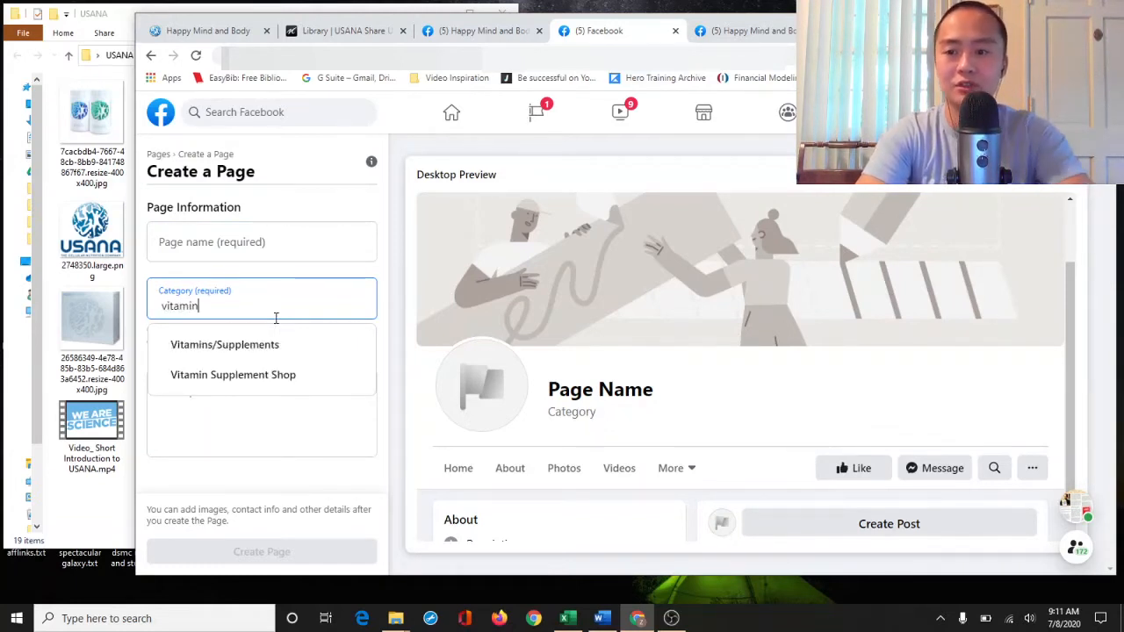
{"action": "key", "text": "ctrl+a"}
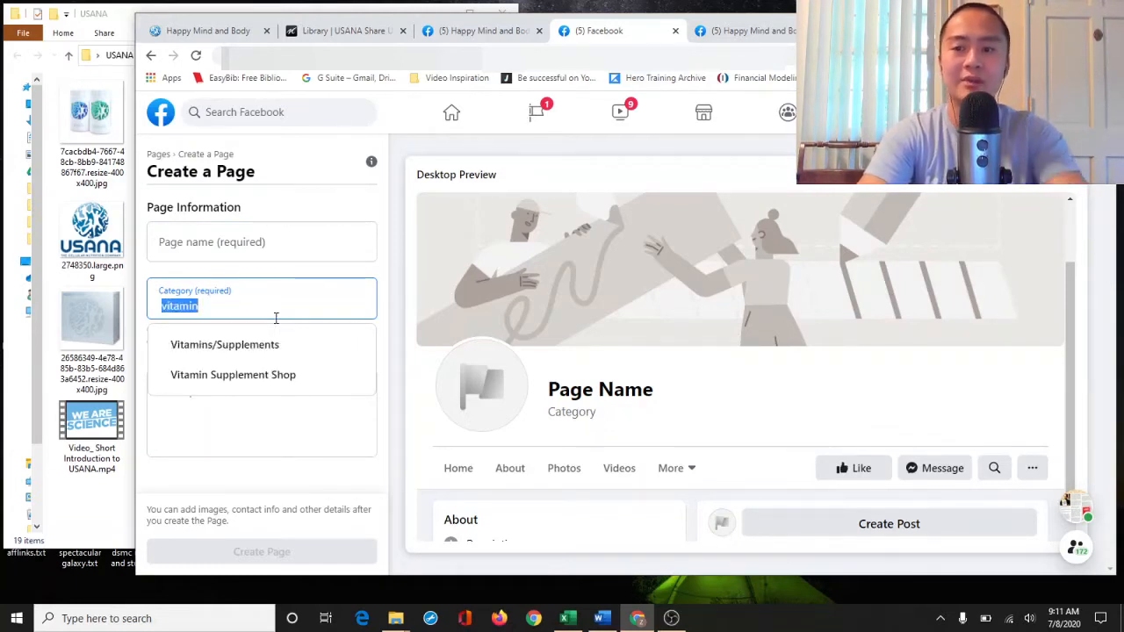
{"action": "type", "text": "health"}
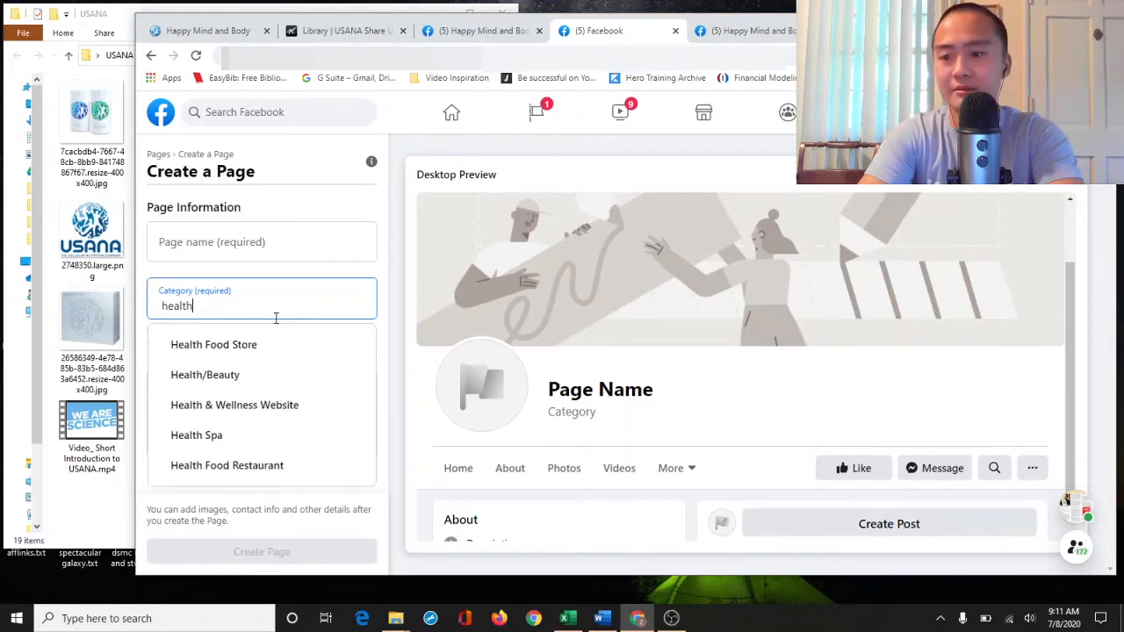
{"action": "key", "text": "ctrl+a"}
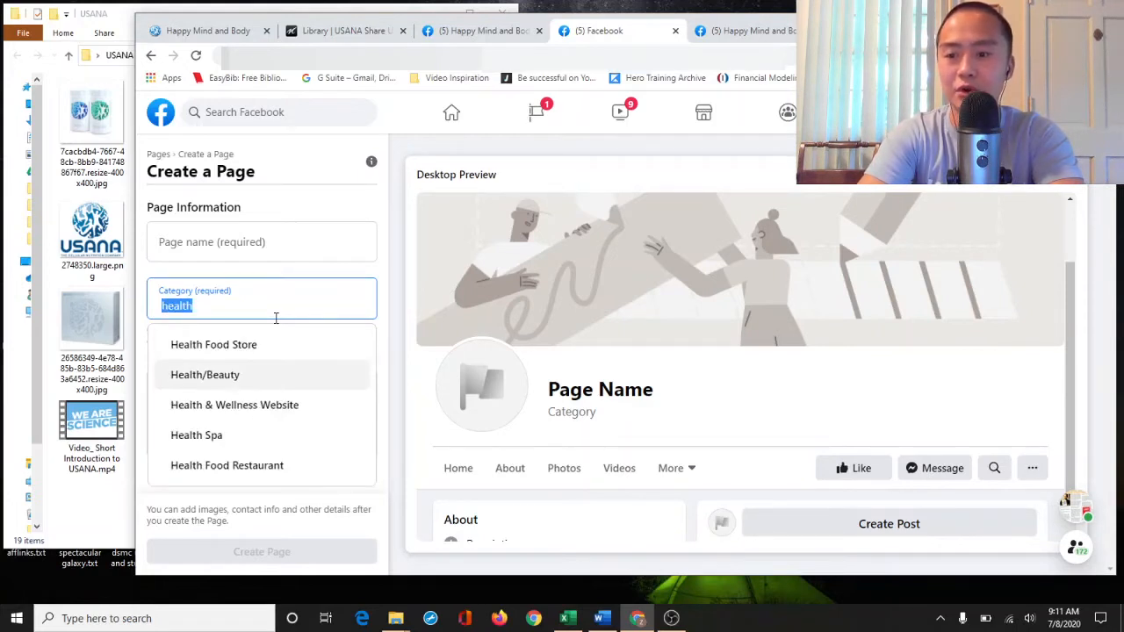
{"action": "type", "text": "nutrition"}
{"action": "key", "text": "ctrl+a"}
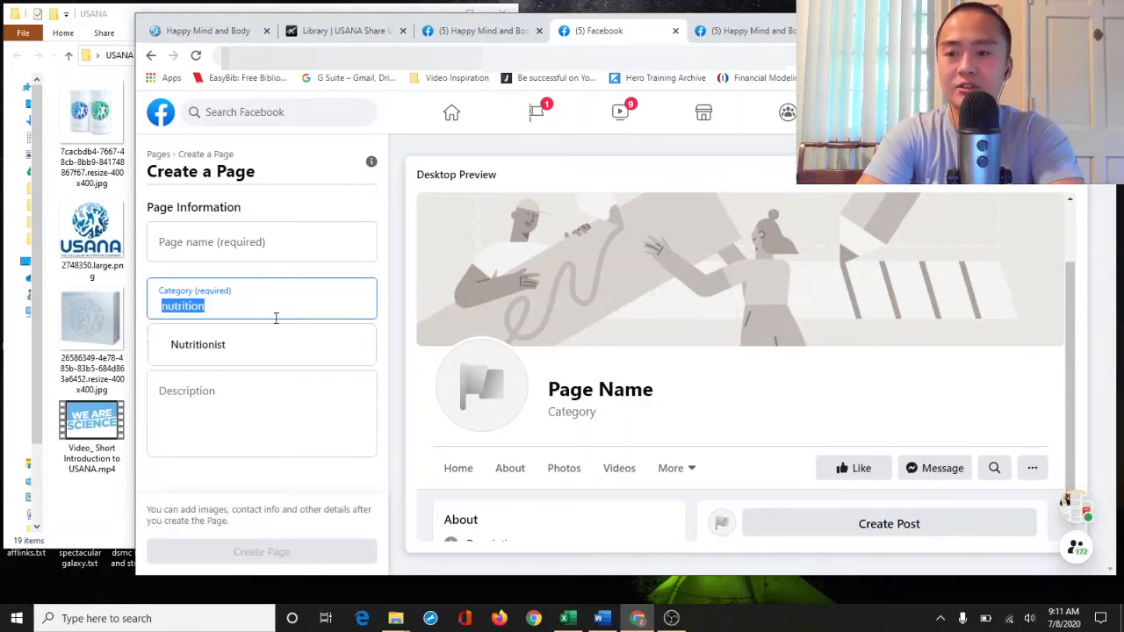
Search the page categories for "vitamin" and set the category to Vitamins/Supplements
{"action": "key", "text": "BackSpace"}
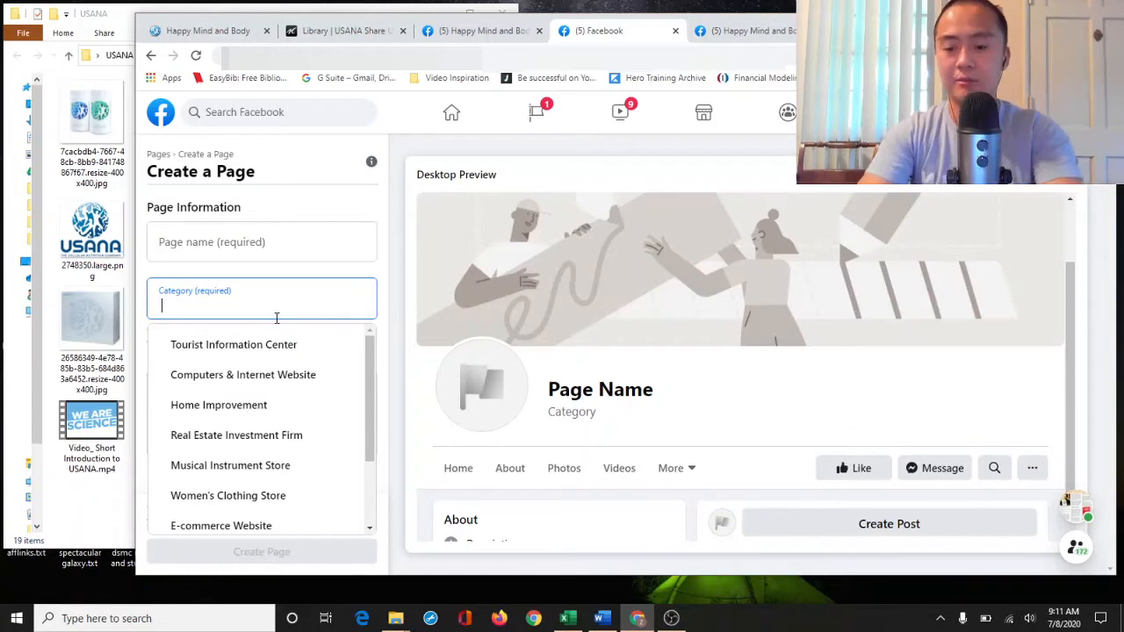
{"action": "type", "text": "vitamin"}
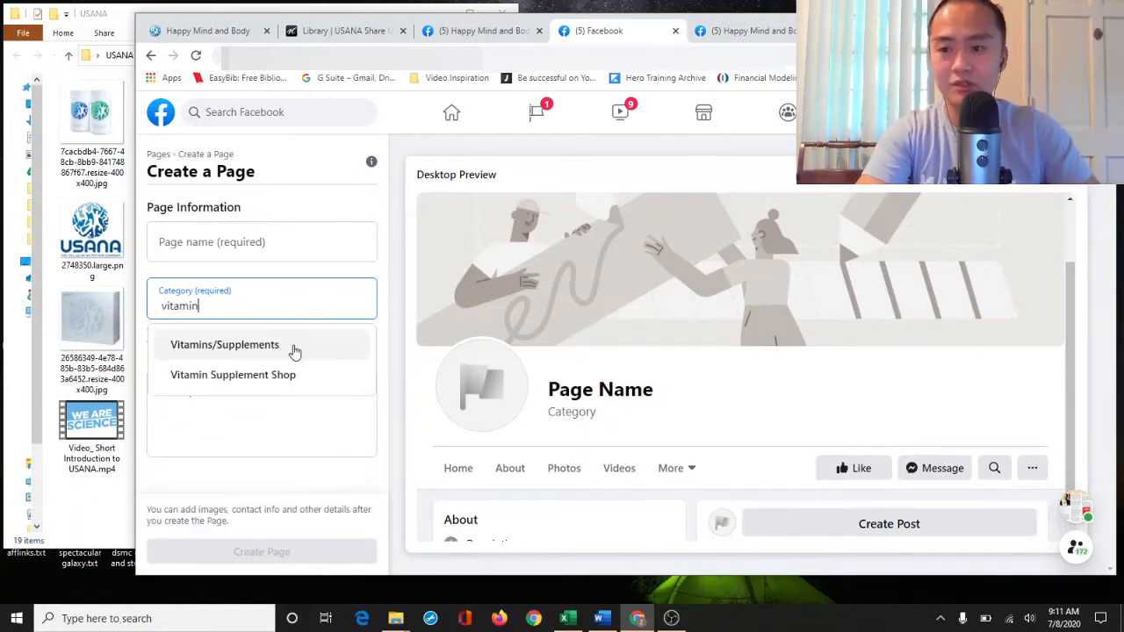
{"action": "left_click", "coordinate": [291, 350]}
Enter "Official Usana Distributor" as the new page's description
{"action": "left_click", "coordinate": [253, 417]}
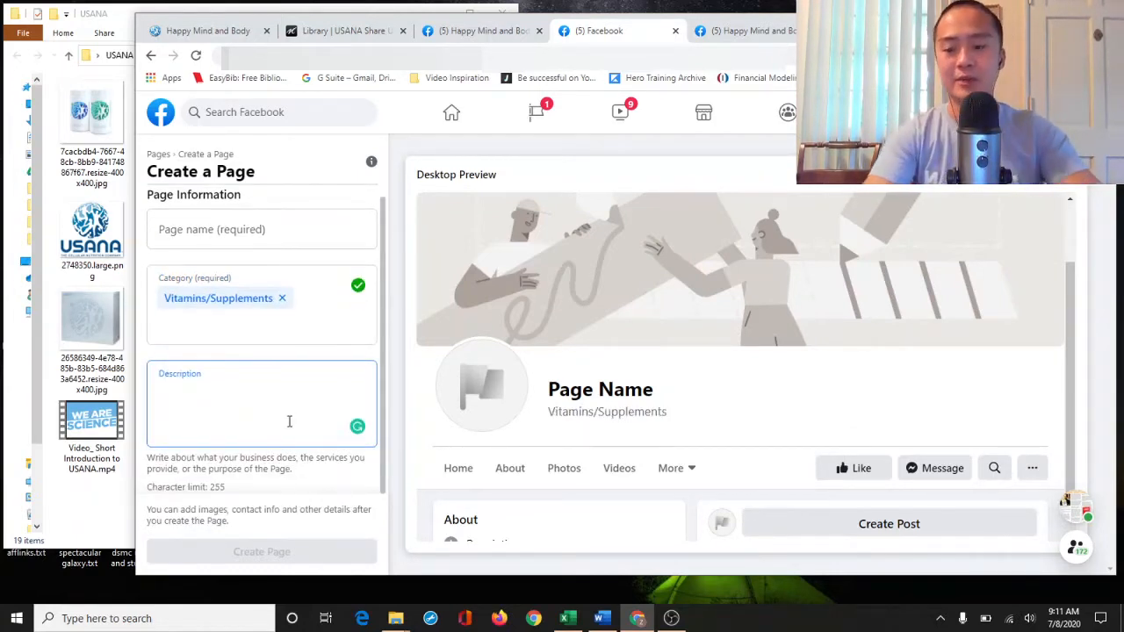
{"action": "type", "text": "Offi"}
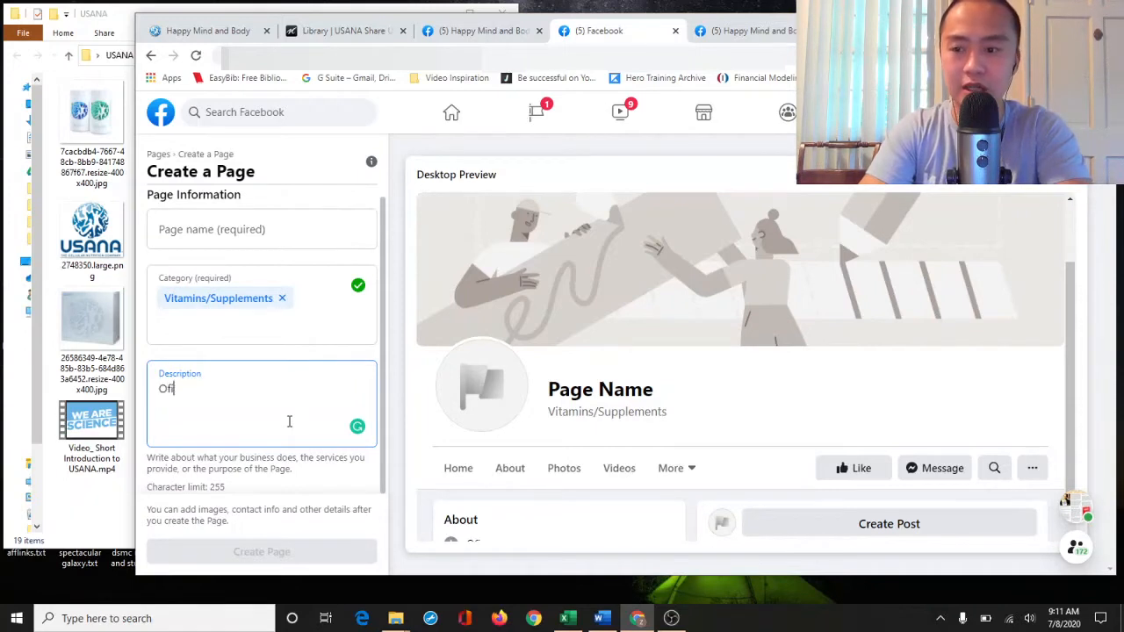
{"action": "type", "text": "cial Usana Dis"}
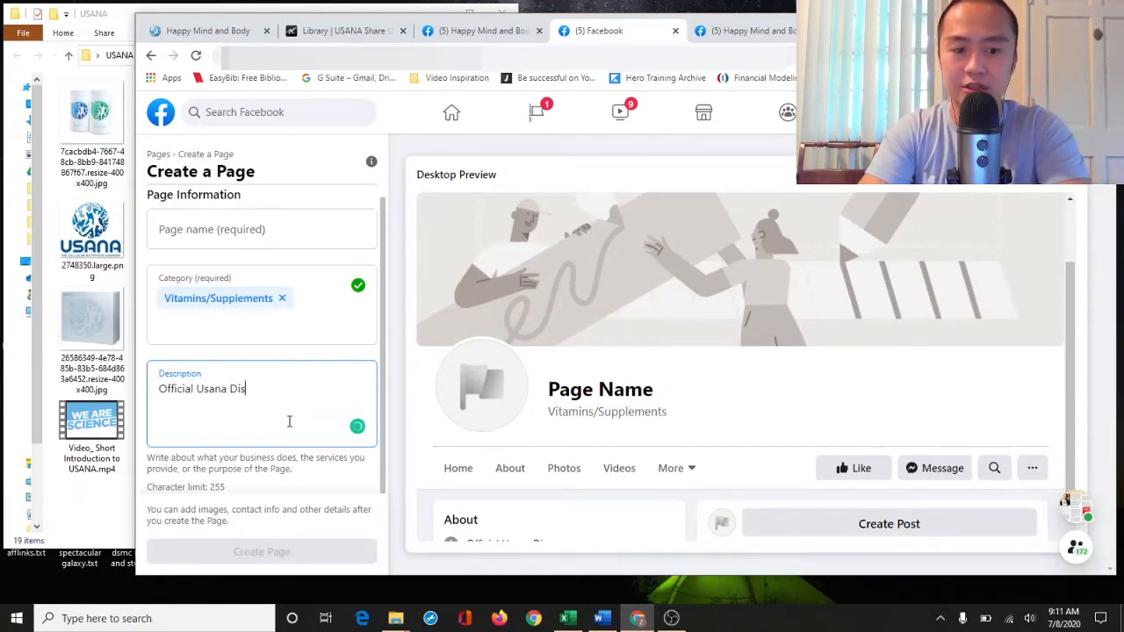
{"action": "type", "text": "tributor"}
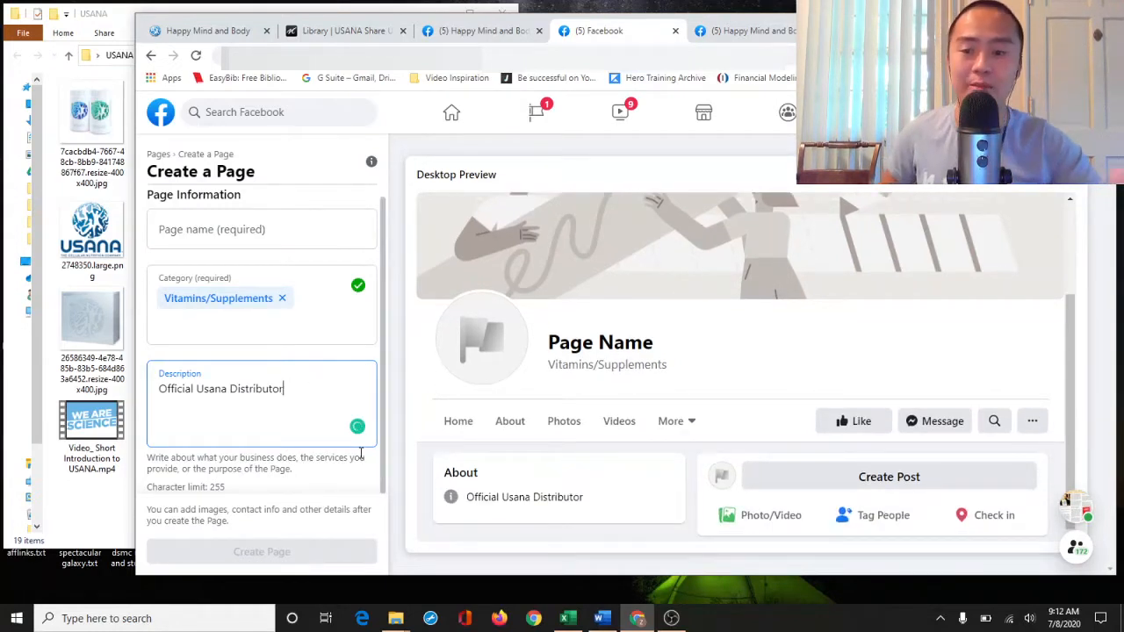
{"action": "left_click", "coordinate": [330, 476]}
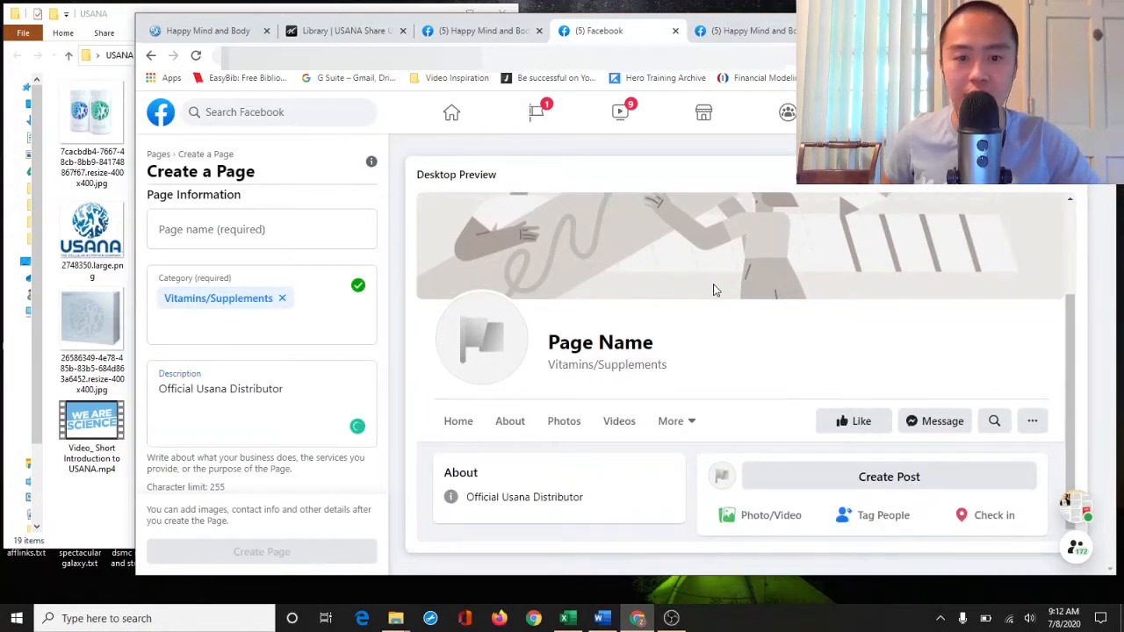
Name the new Facebook Page "Test Page USANA"
{"action": "scroll", "coordinate": [726, 295], "scroll_direction": "up", "scroll_amount": 3}
{"action": "left_click", "coordinate": [230, 232]}
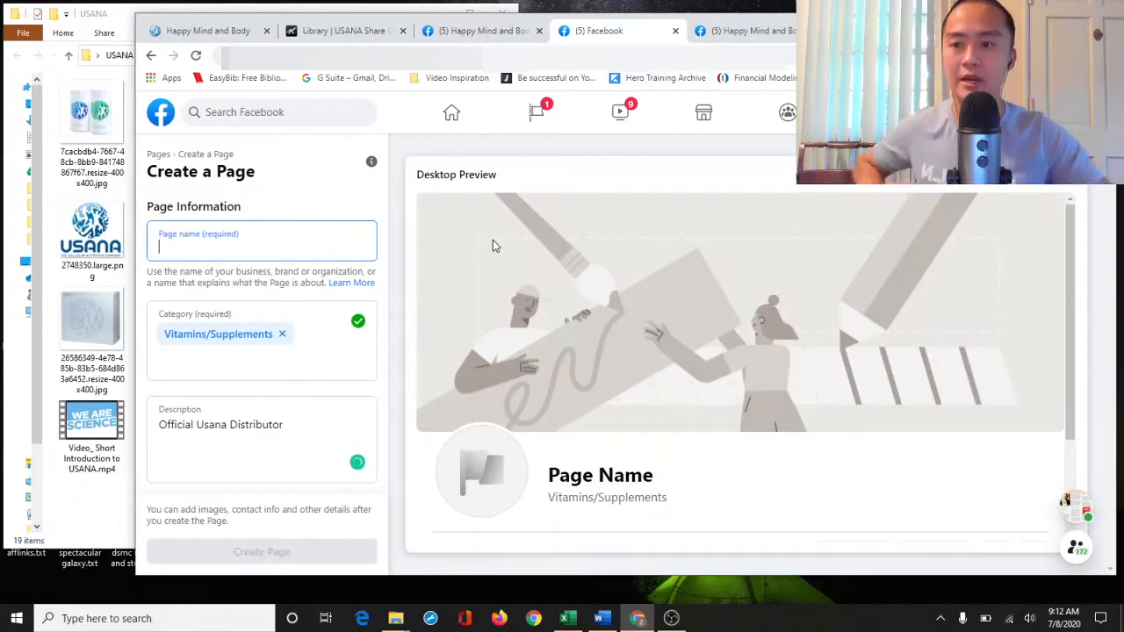
{"action": "type", "text": "A"}
{"action": "key", "text": "BackSpace"}
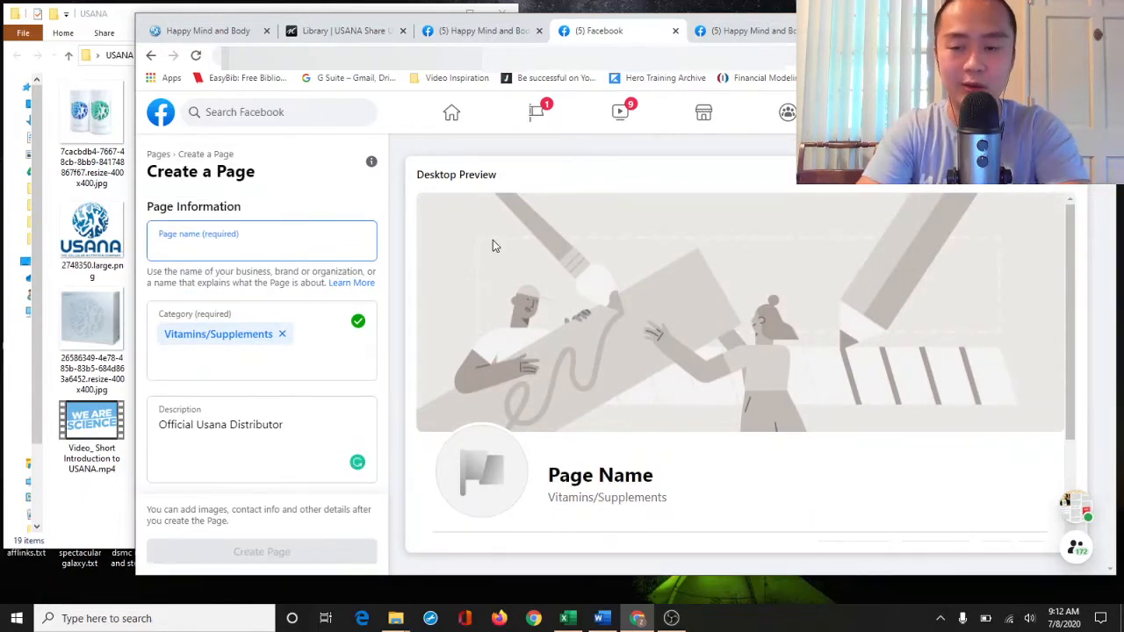
{"action": "type", "text": "D"}
{"action": "key", "text": "BackSpace"}
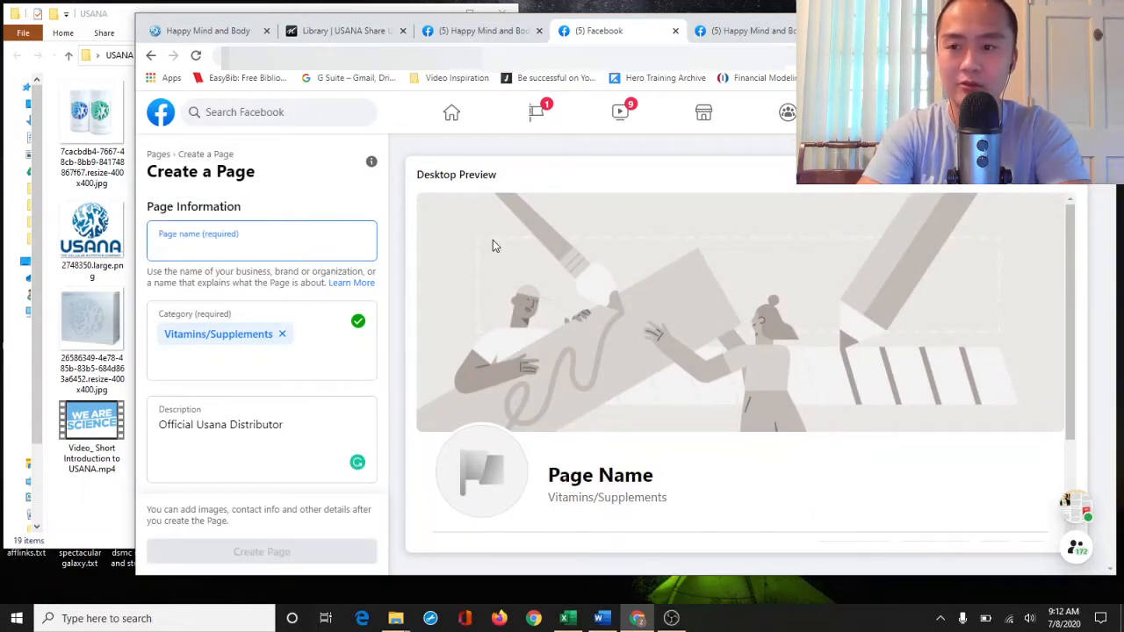
{"action": "type", "text": "Test Page USANA"}
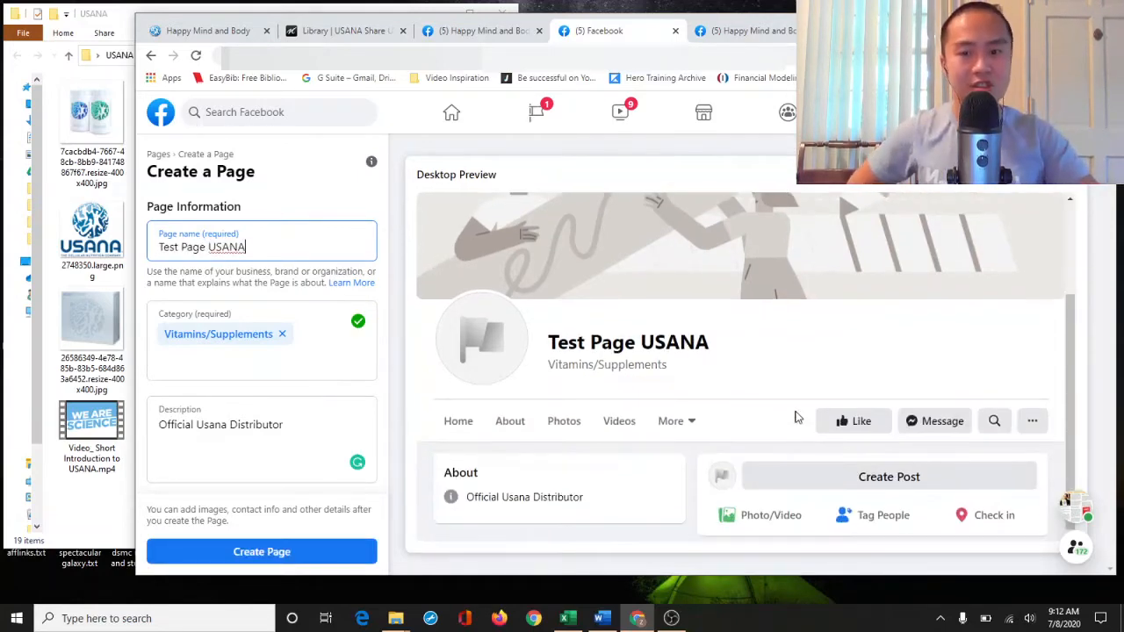
Compare the new page's desktop preview with the existing Happy Mind and Body USANA Distributor page
{"action": "left_click", "coordinate": [487, 32]}
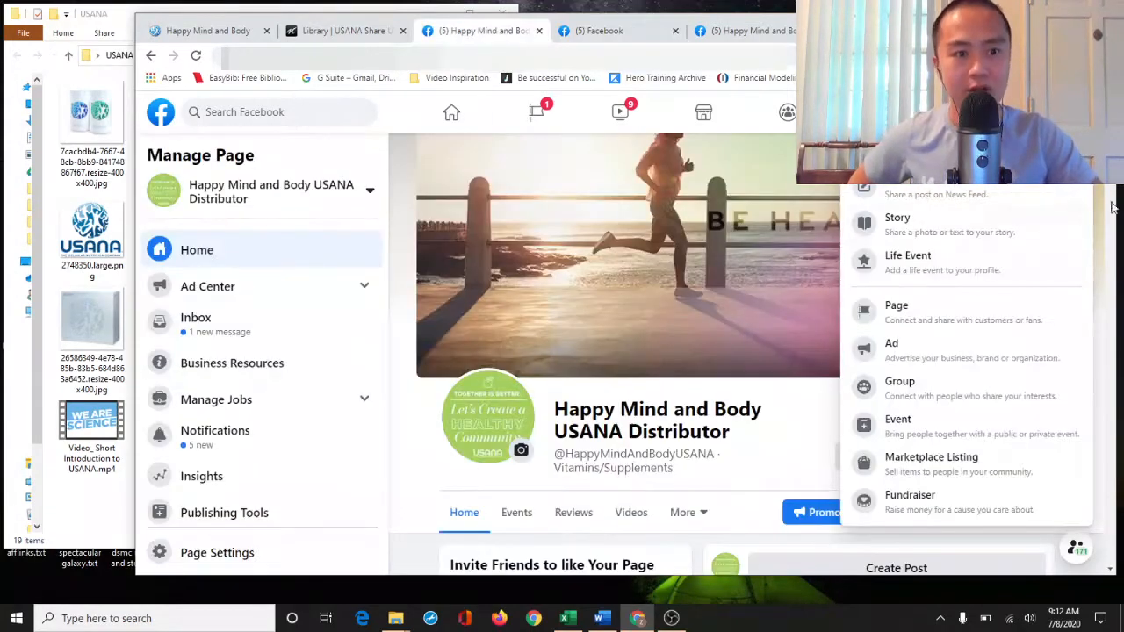
{"action": "left_click", "coordinate": [404, 436]}
{"action": "left_click", "coordinate": [597, 30]}
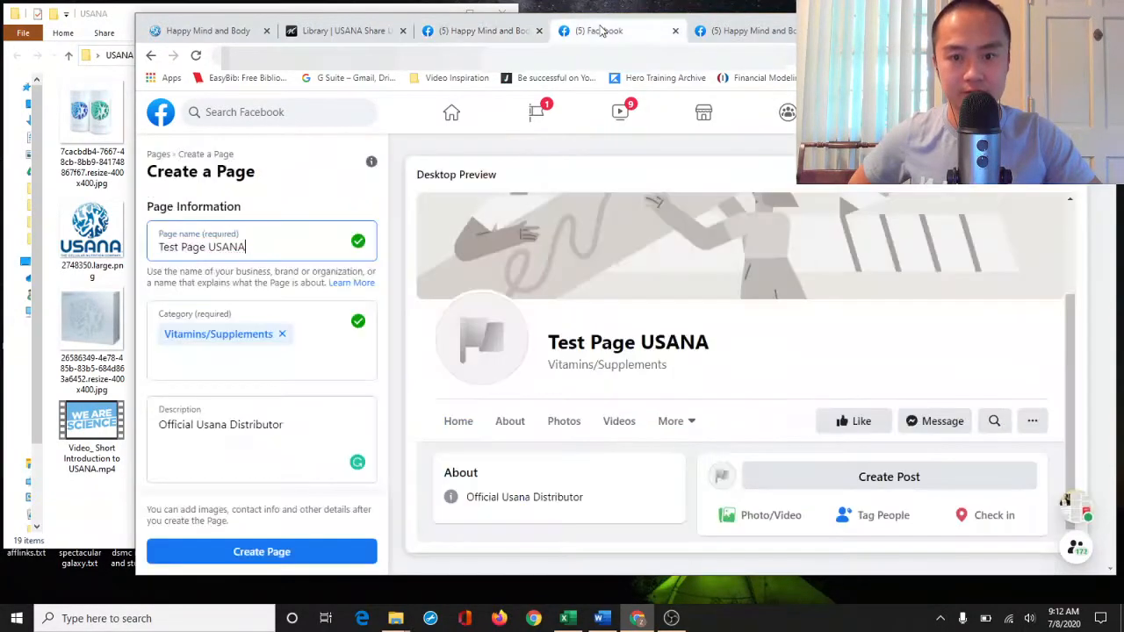
{"action": "scroll", "coordinate": [887, 486], "scroll_direction": "up", "scroll_amount": 2}
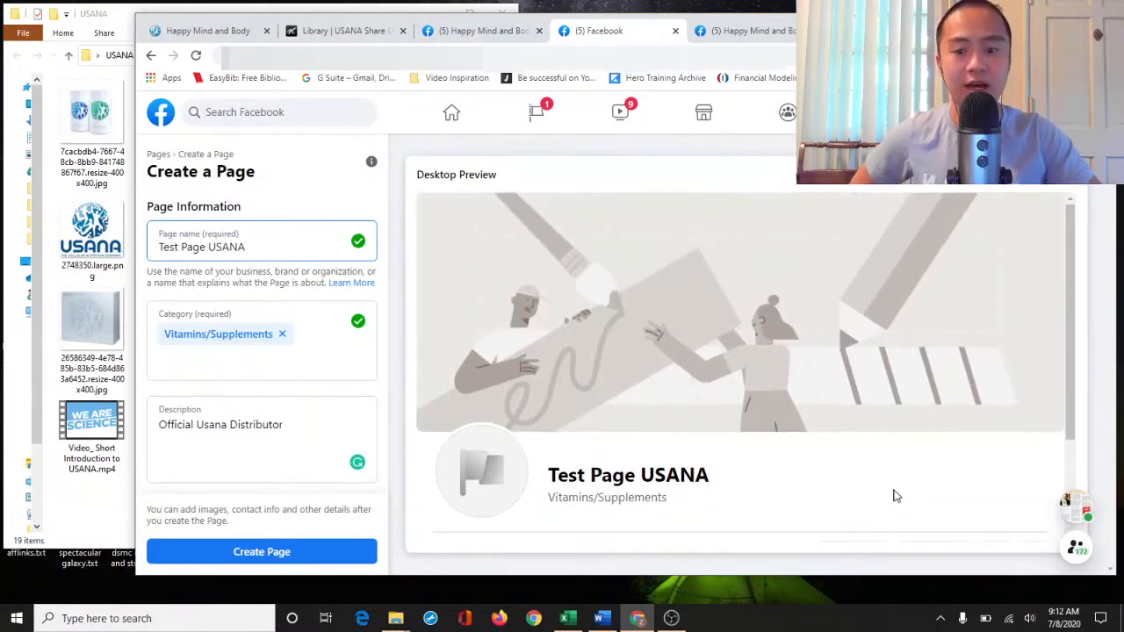
{"action": "scroll", "coordinate": [677, 357], "scroll_direction": "down", "scroll_amount": 2}
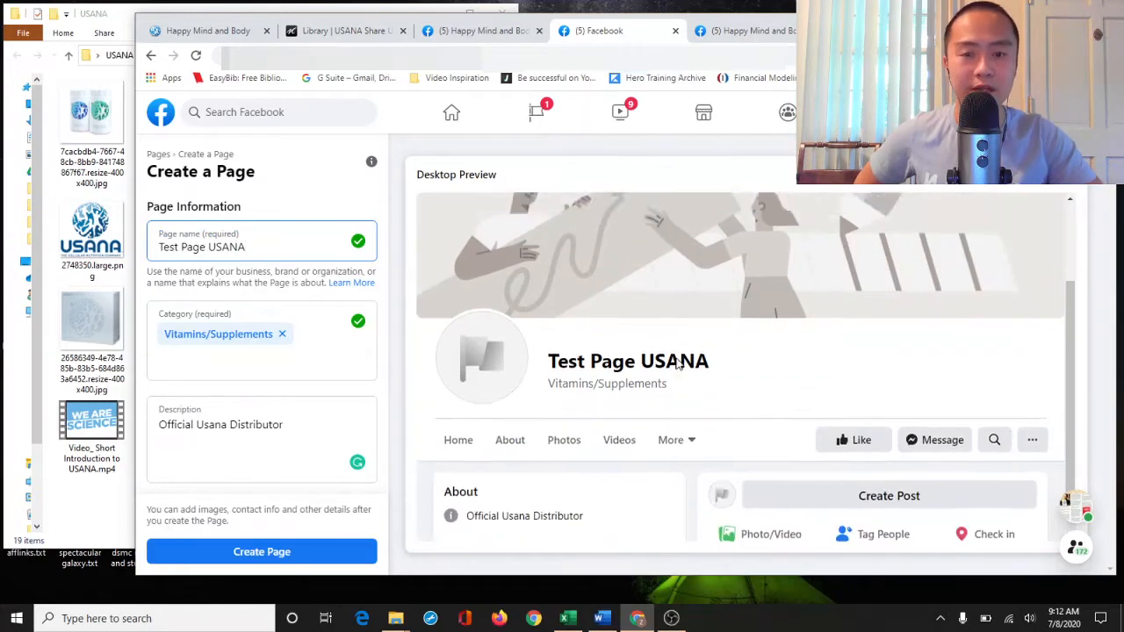
{"action": "scroll", "coordinate": [676, 356], "scroll_direction": "up", "scroll_amount": 2}
Examine the existing distributor page's cover photo editing options and look over its content beside the new page draft
{"action": "left_click", "coordinate": [481, 31]}
{"action": "left_click", "coordinate": [1036, 360]}
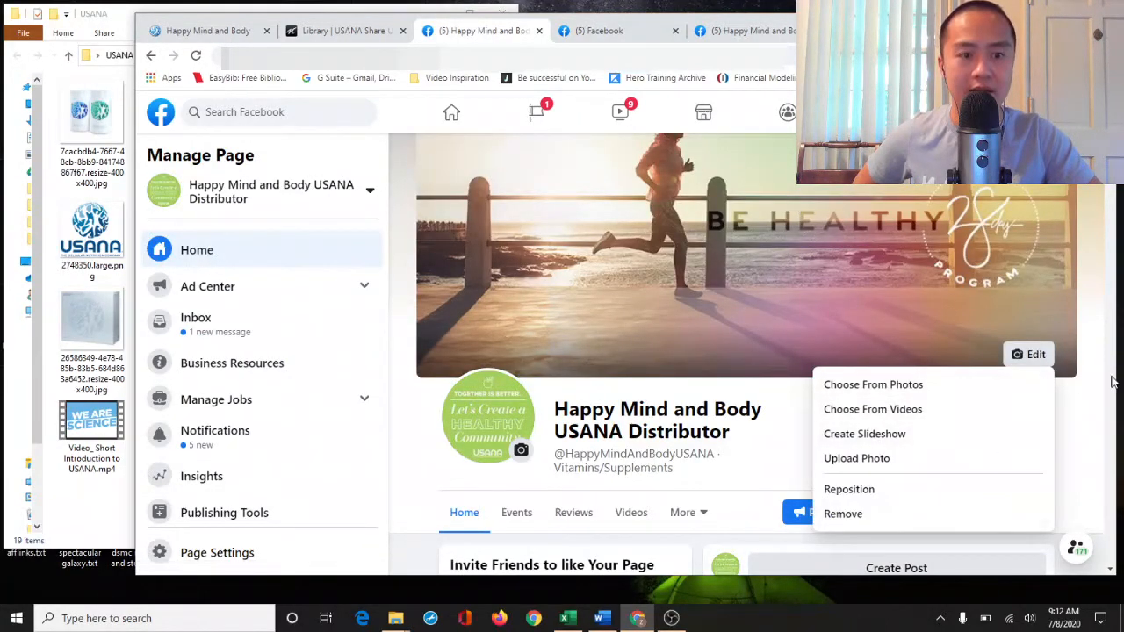
{"action": "left_click", "coordinate": [1088, 400]}
{"action": "left_click", "coordinate": [599, 34]}
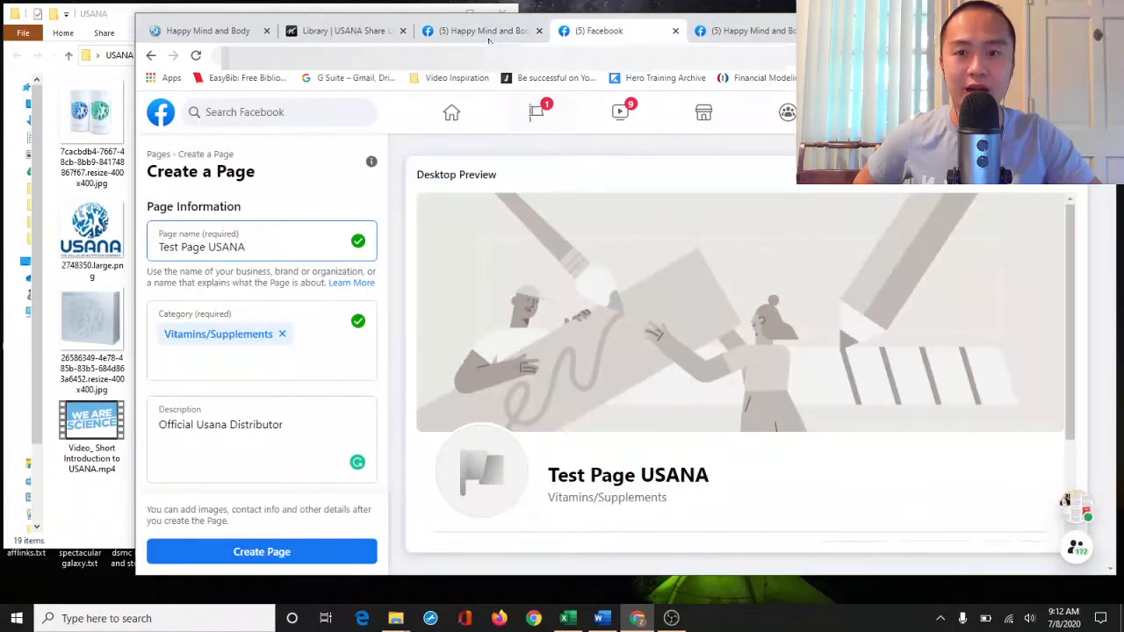
{"action": "left_click", "coordinate": [488, 31]}
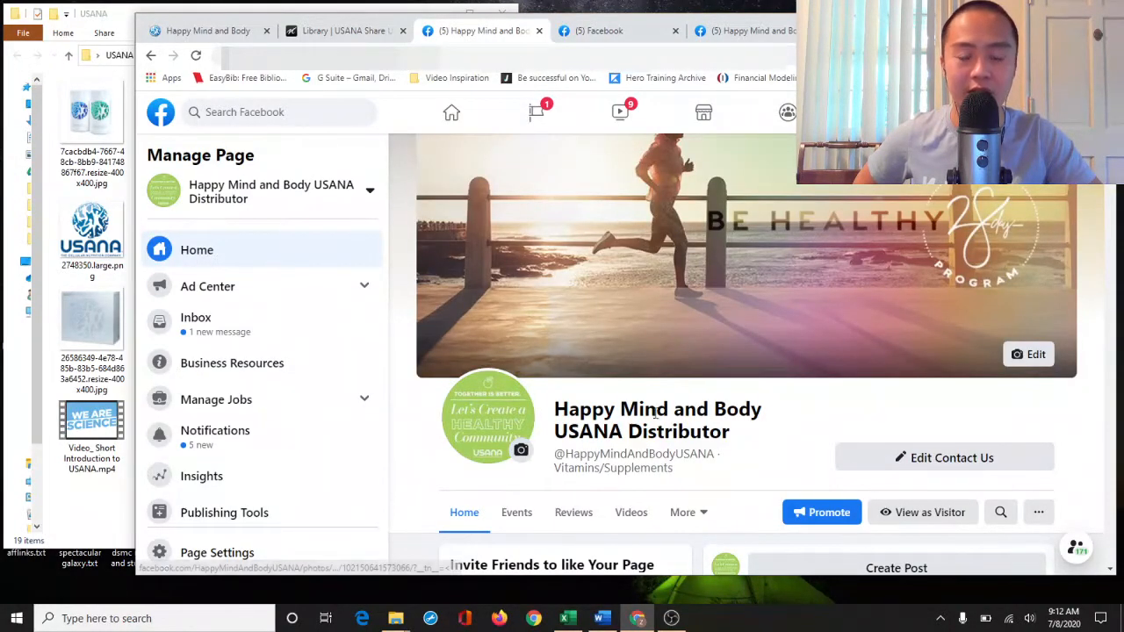
{"action": "scroll", "coordinate": [654, 413], "scroll_direction": "down", "scroll_amount": 5}
{"action": "scroll", "coordinate": [628, 405], "scroll_direction": "up", "scroll_amount": 5}
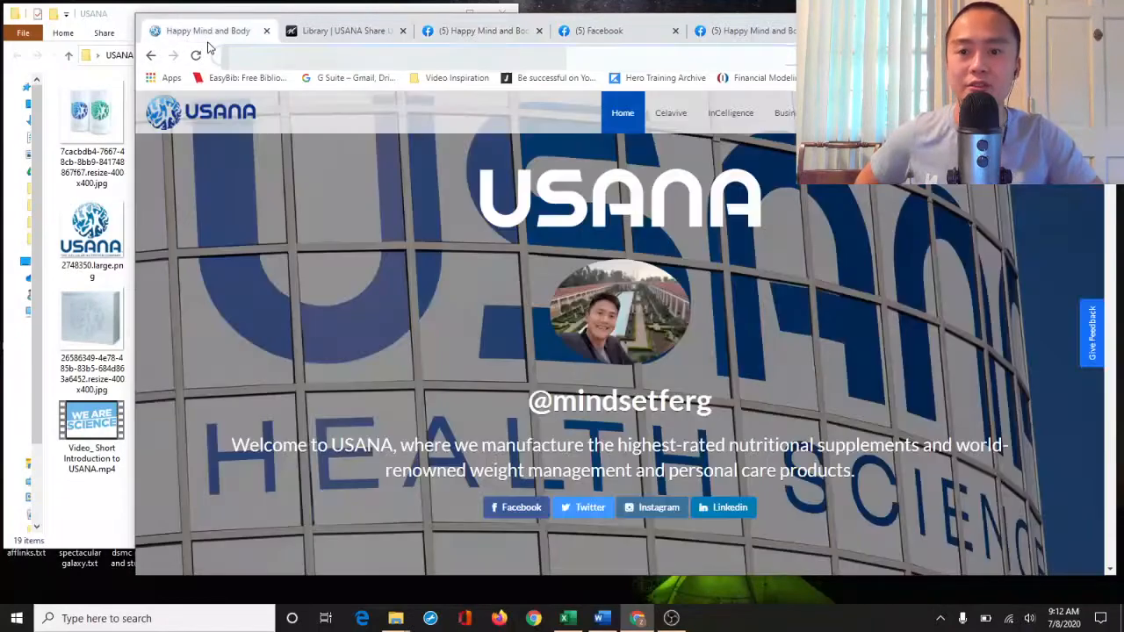
Revisit the USANA storefront and browse the "healthpak" shareables in the Share USANA media library
{"action": "left_click", "coordinate": [208, 39]}
{"action": "left_click", "coordinate": [360, 29]}
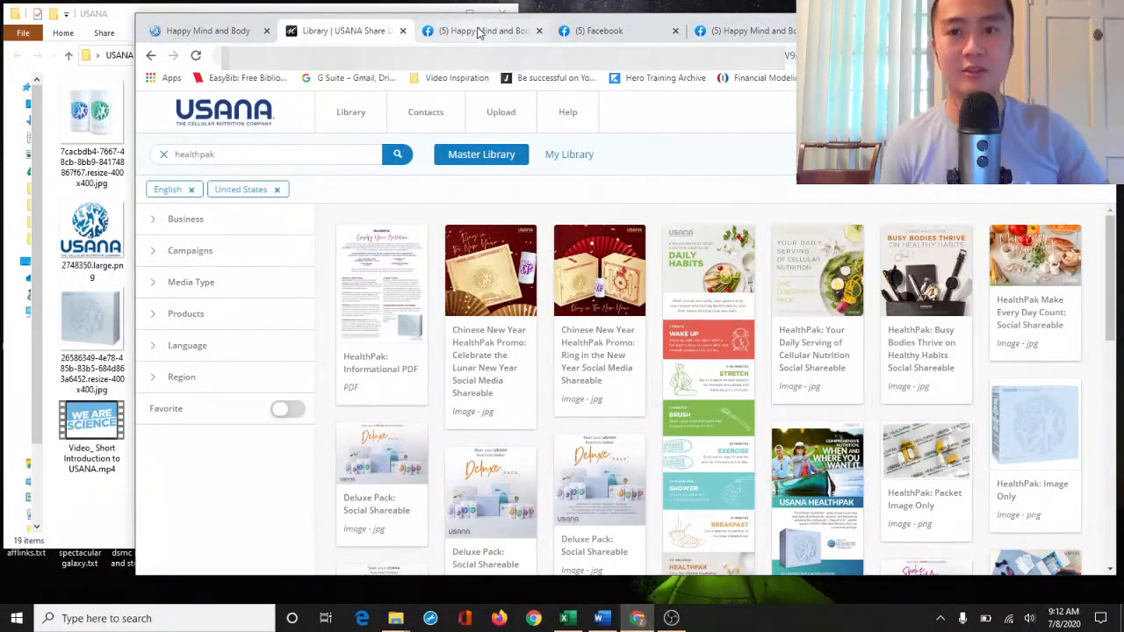
{"action": "scroll", "coordinate": [647, 370], "scroll_direction": "down", "scroll_amount": 4}
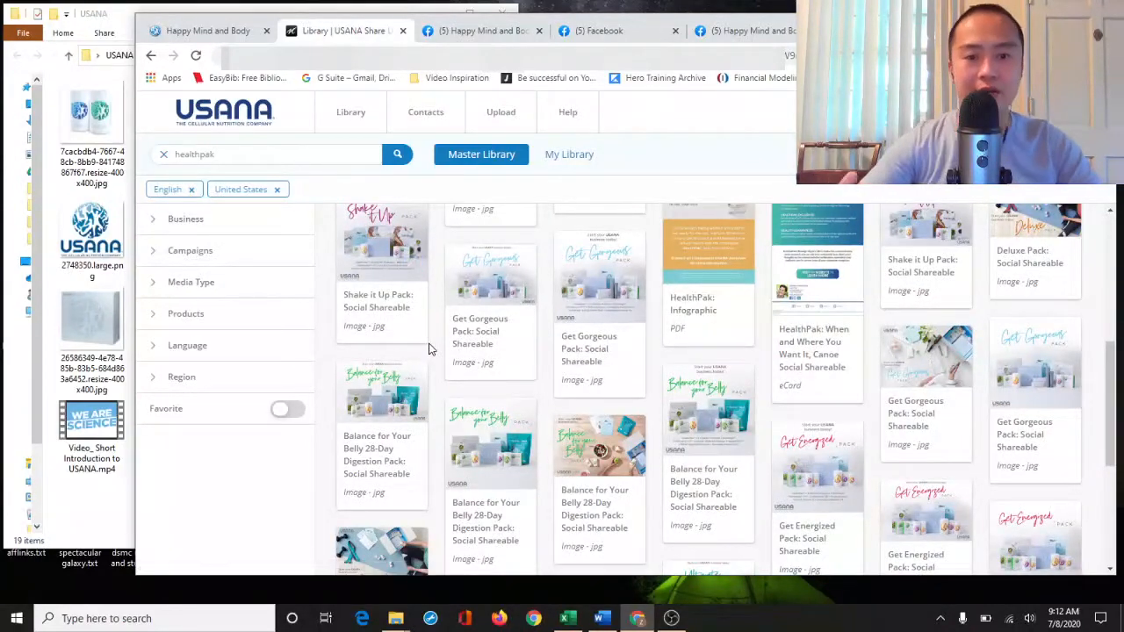
{"action": "scroll", "coordinate": [687, 389], "scroll_direction": "down", "scroll_amount": 4}
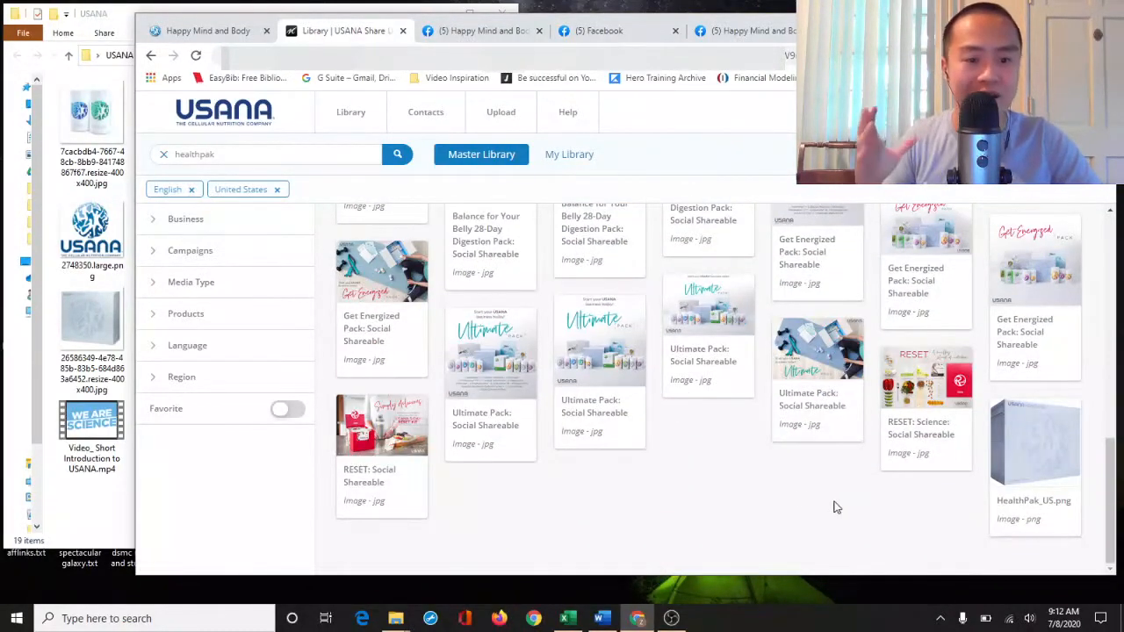
{"action": "scroll", "coordinate": [777, 461], "scroll_direction": "up", "scroll_amount": 10}
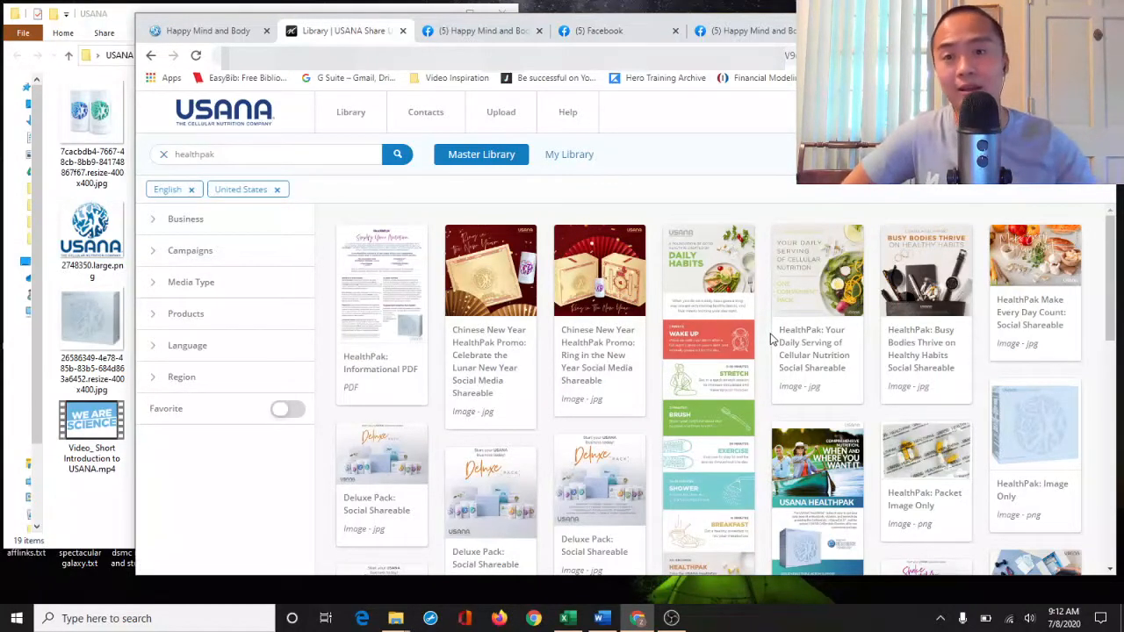
{"action": "scroll", "coordinate": [1054, 452], "scroll_direction": "down", "scroll_amount": 2}
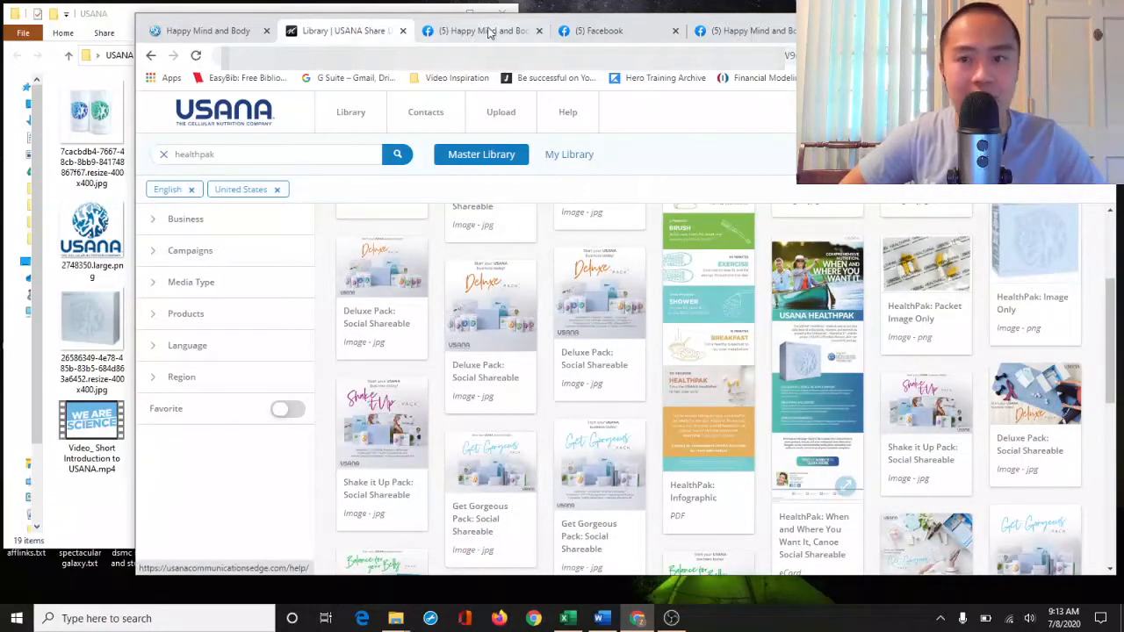
Return to the existing distributor page on Facebook and review its post creation area and latest post
{"action": "left_click", "coordinate": [458, 31]}
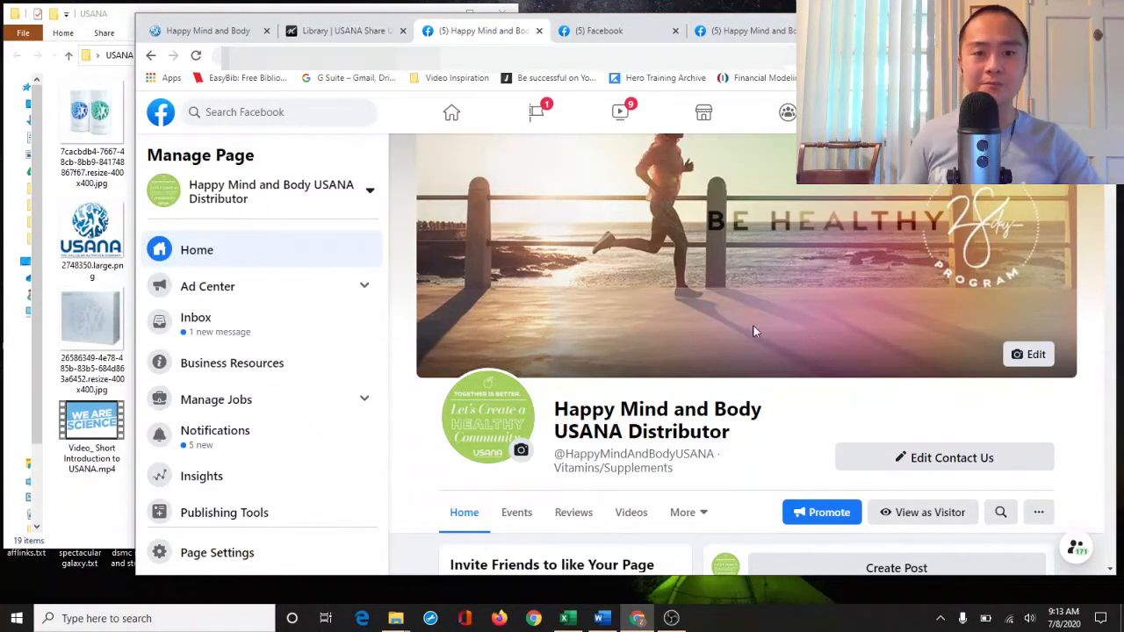
{"action": "scroll", "coordinate": [772, 312], "scroll_direction": "down", "scroll_amount": 4}
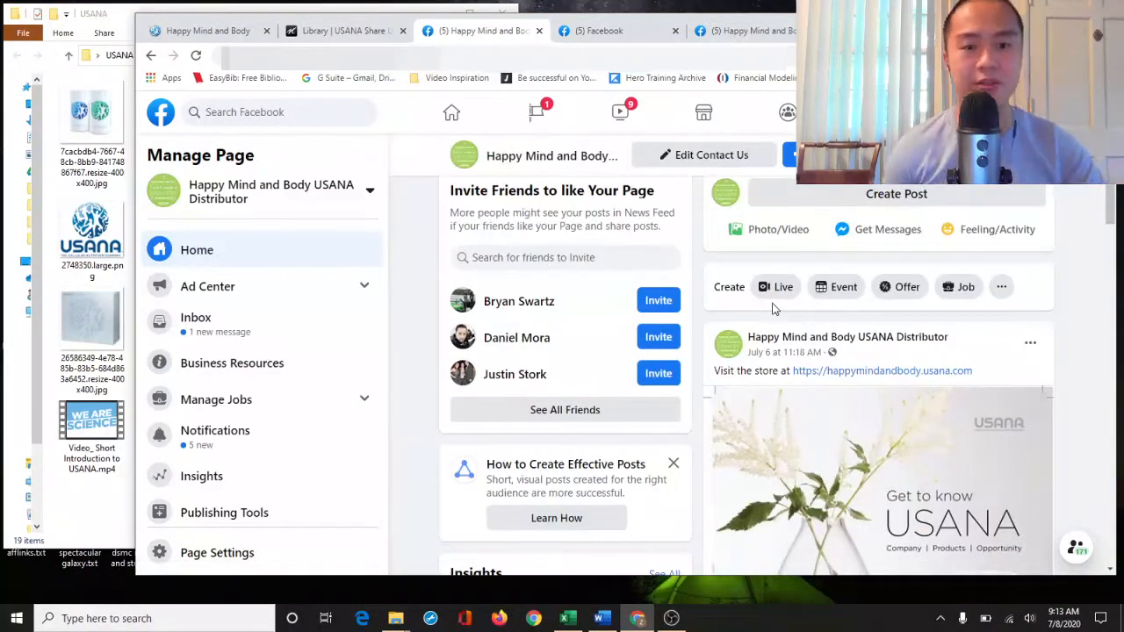
{"action": "scroll", "coordinate": [773, 307], "scroll_direction": "up", "scroll_amount": 4}
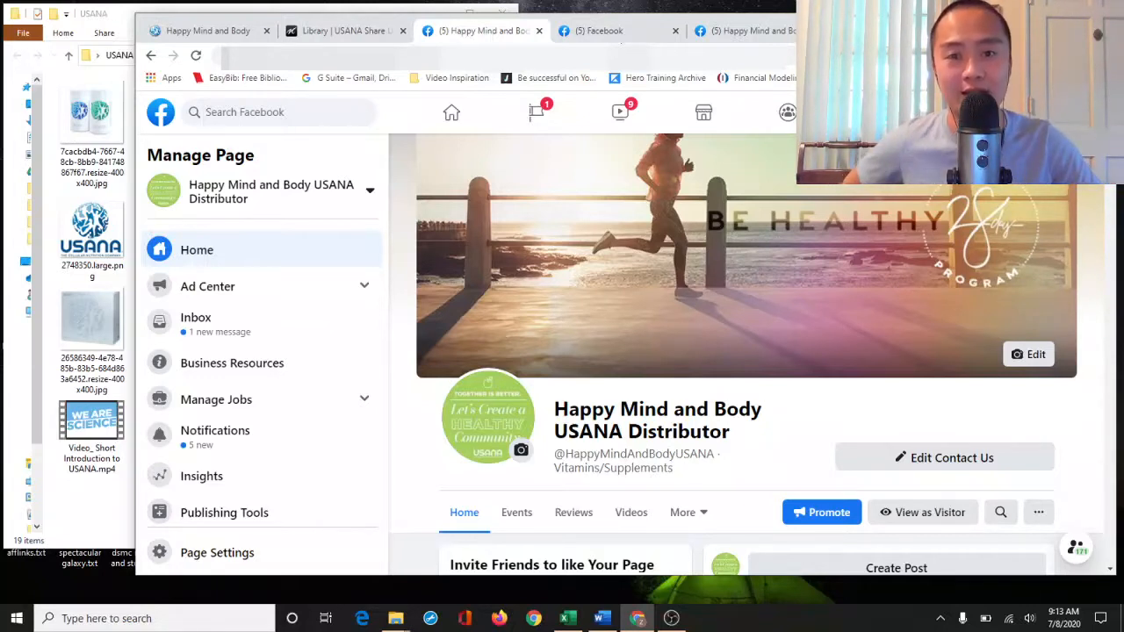
Move the new page draft's browser tab to the front and look at the creation options on the existing distributor page
{"action": "left_click", "coordinate": [643, 35]}
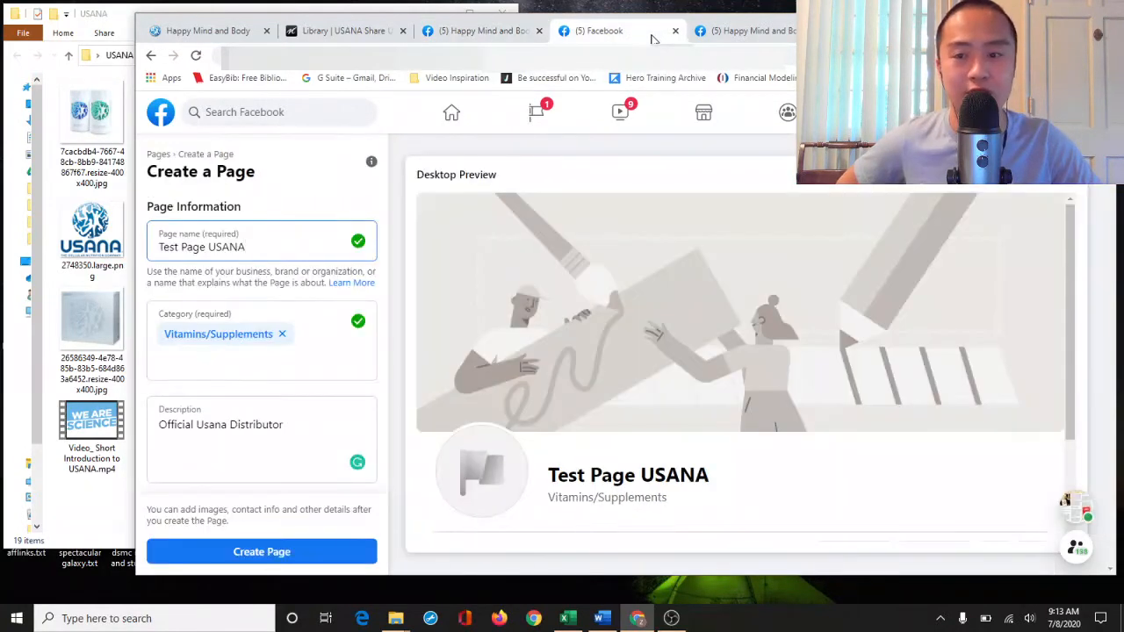
{"action": "left_click_drag", "start_coordinate": [652, 39], "coordinate": [188, 33]}
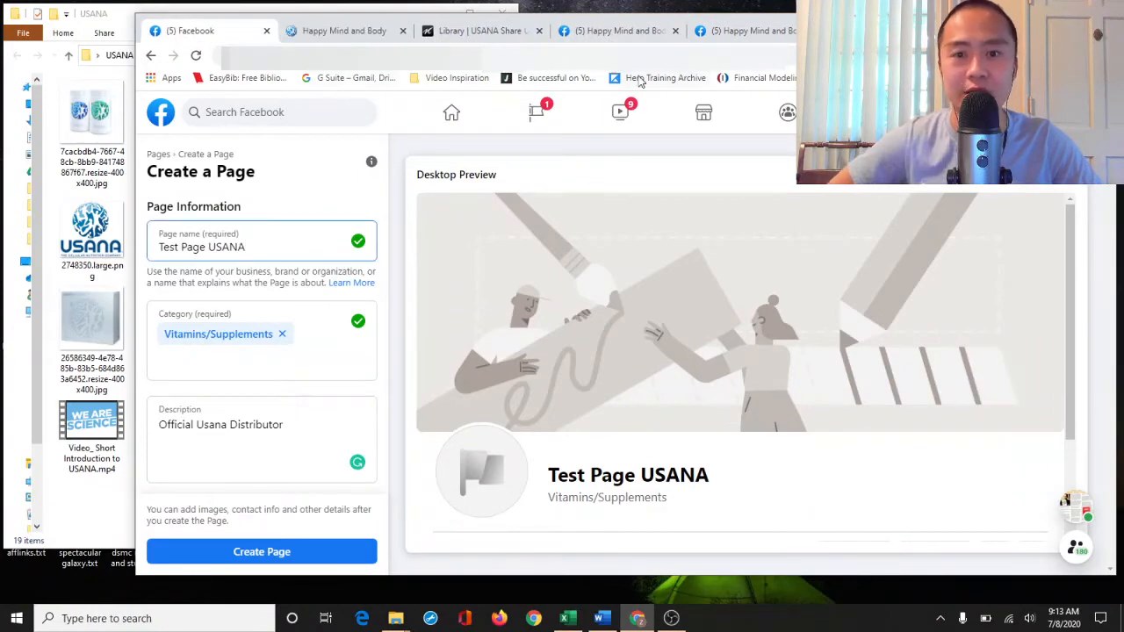
{"action": "left_click", "coordinate": [624, 33]}
{"action": "left_click", "coordinate": [977, 112]}
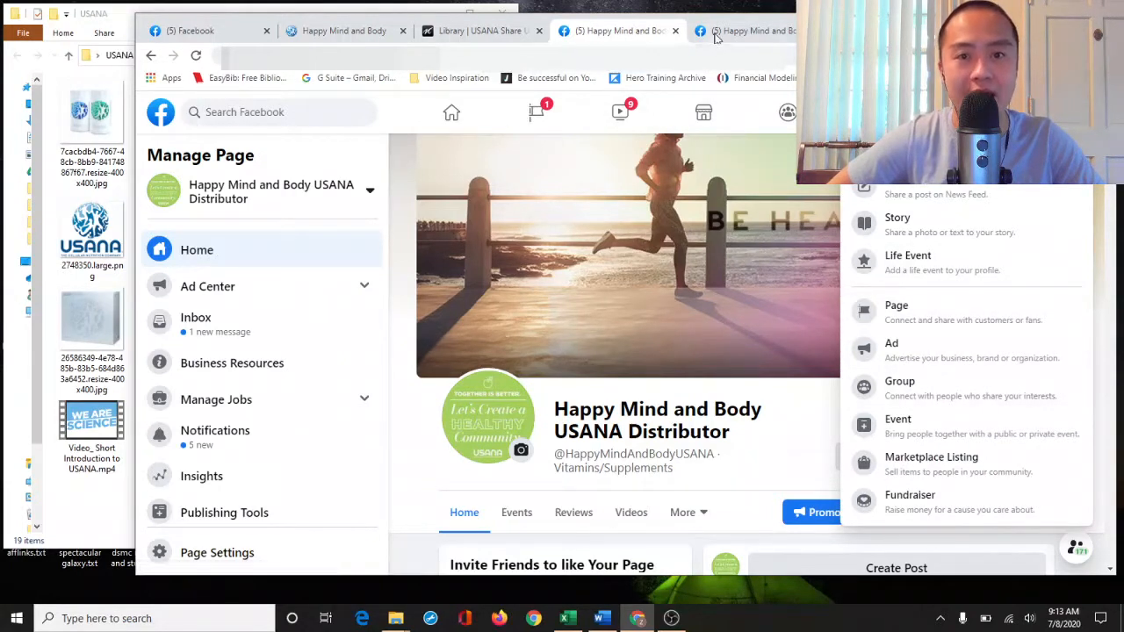
{"action": "left_click", "coordinate": [748, 33]}
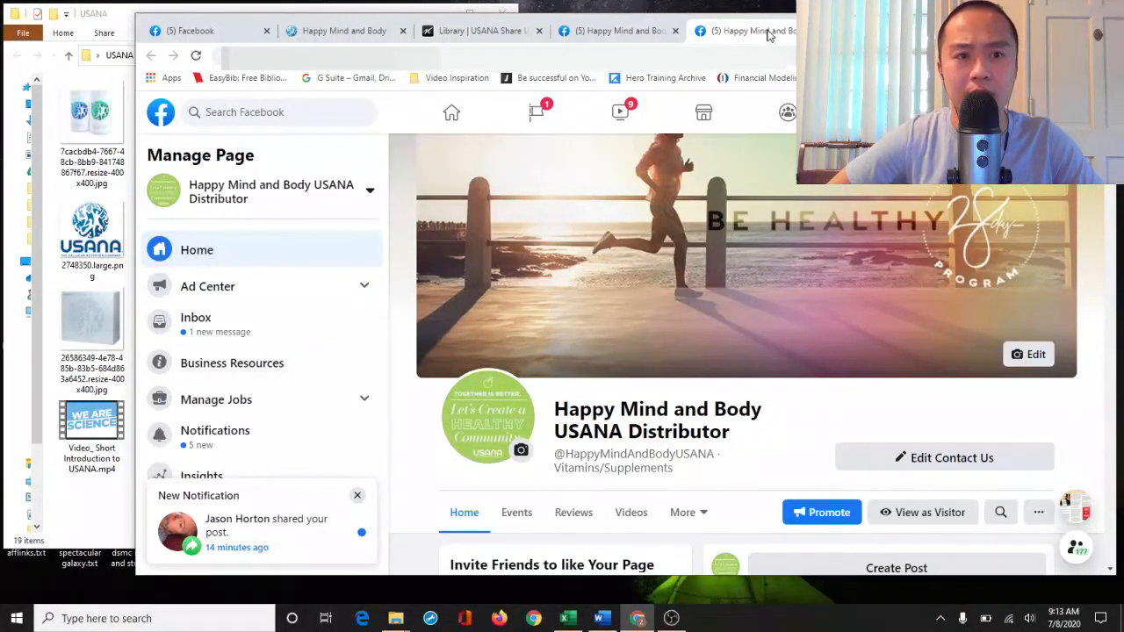
{"action": "left_click", "coordinate": [646, 37]}
{"action": "left_click", "coordinate": [762, 37]}
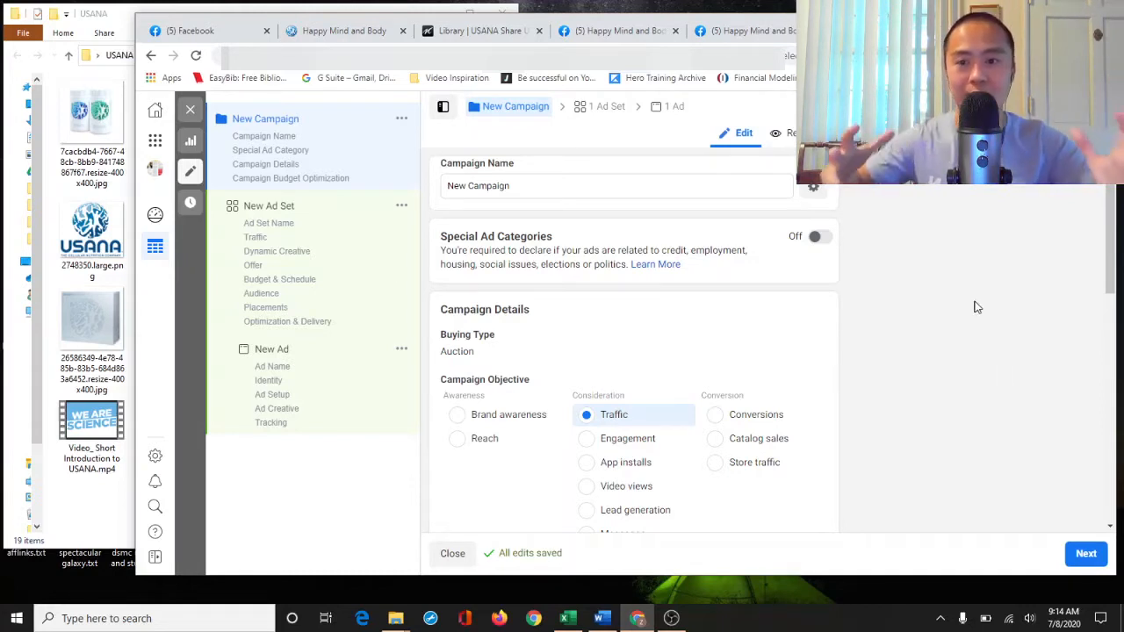
Rename the new ad campaign as USANA Campaign
{"action": "left_click", "coordinate": [599, 185]}
{"action": "left_click_drag", "start_coordinate": [599, 184], "coordinate": [405, 169]}
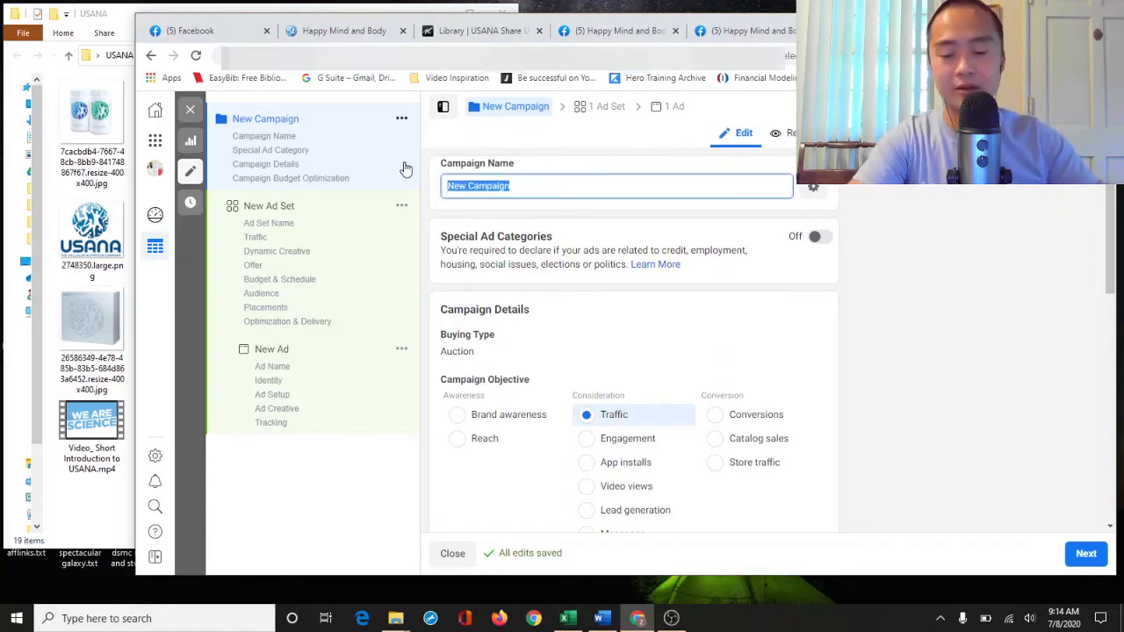
{"action": "type", "text": "USANA "}
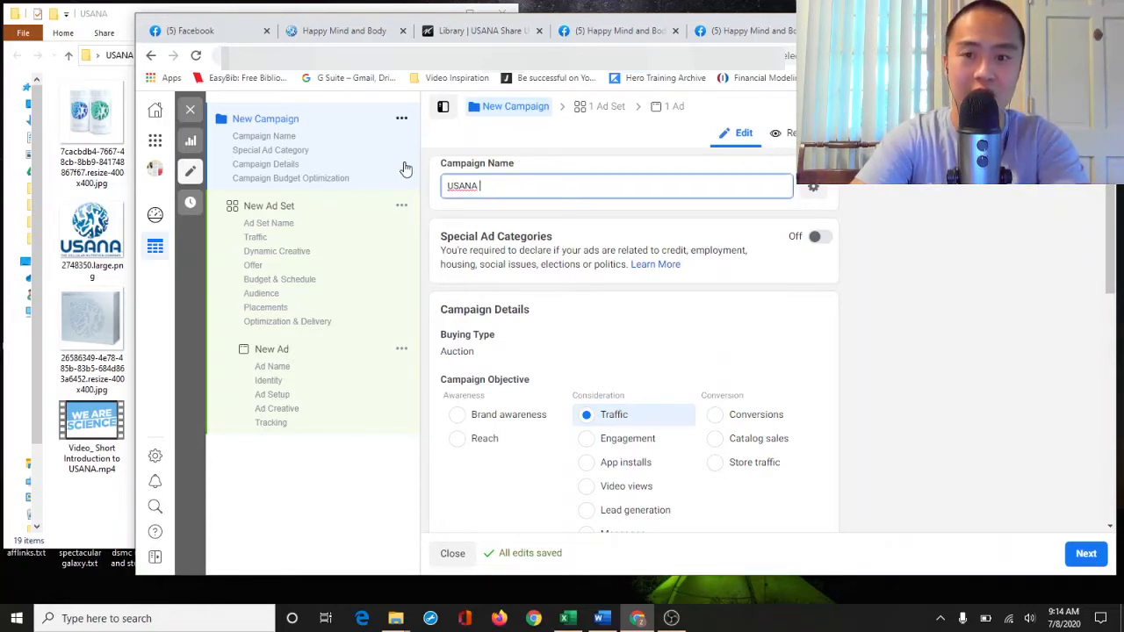
{"action": "type", "text": "Campaign"}
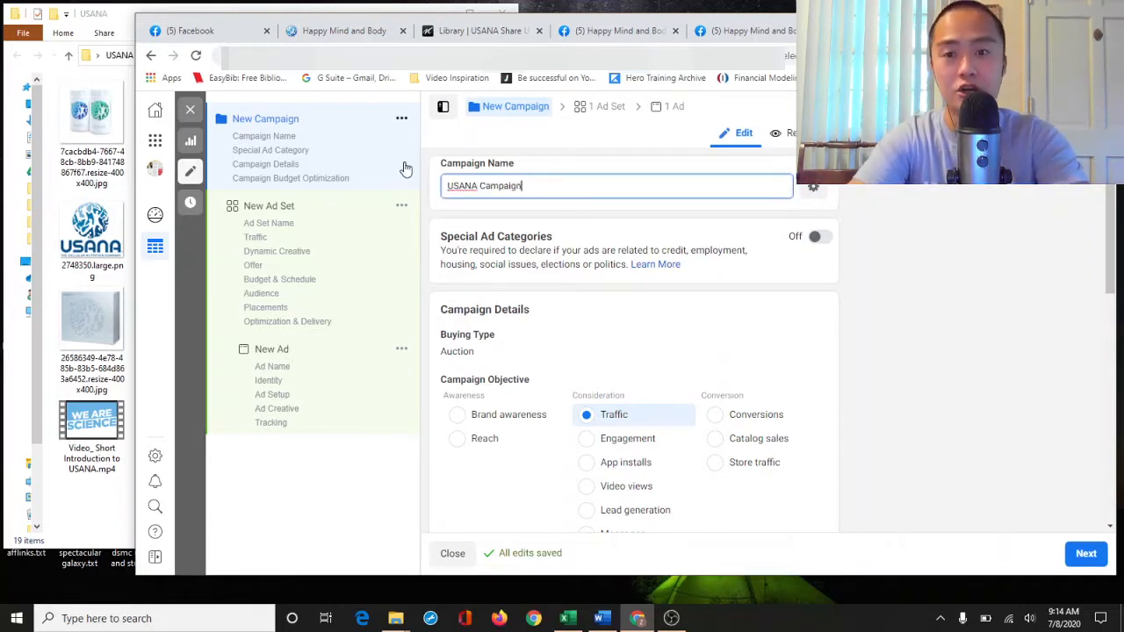
{"action": "left_click", "coordinate": [900, 375]}
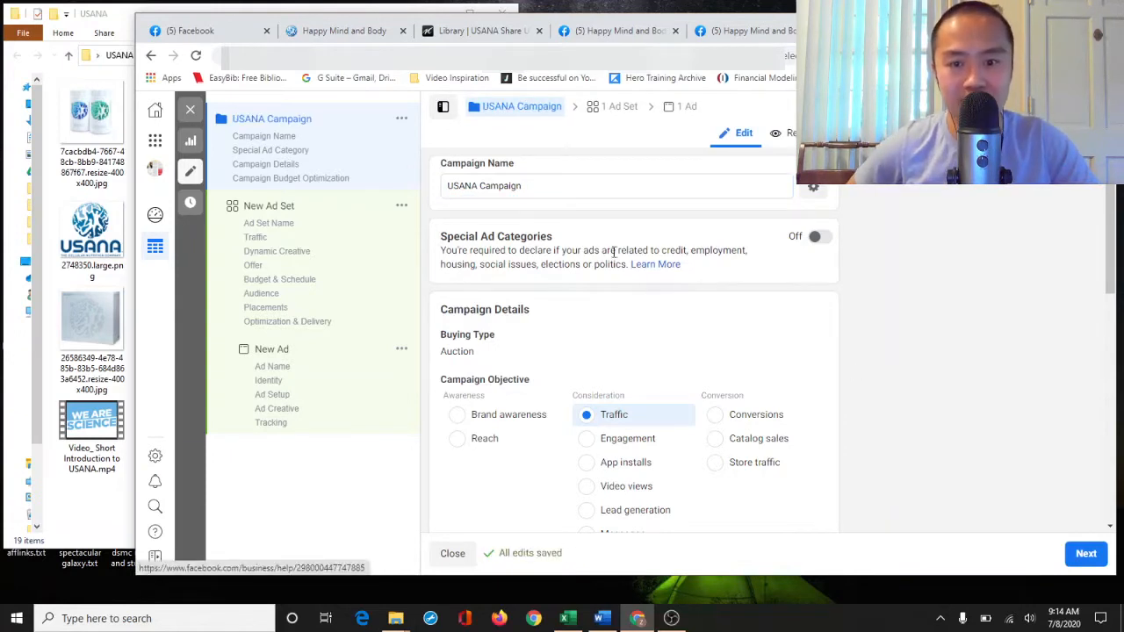
Examine the Special Ad Categories section and the campaign objective choices in the campaign details
{"action": "left_click_drag", "start_coordinate": [445, 239], "coordinate": [552, 238]}
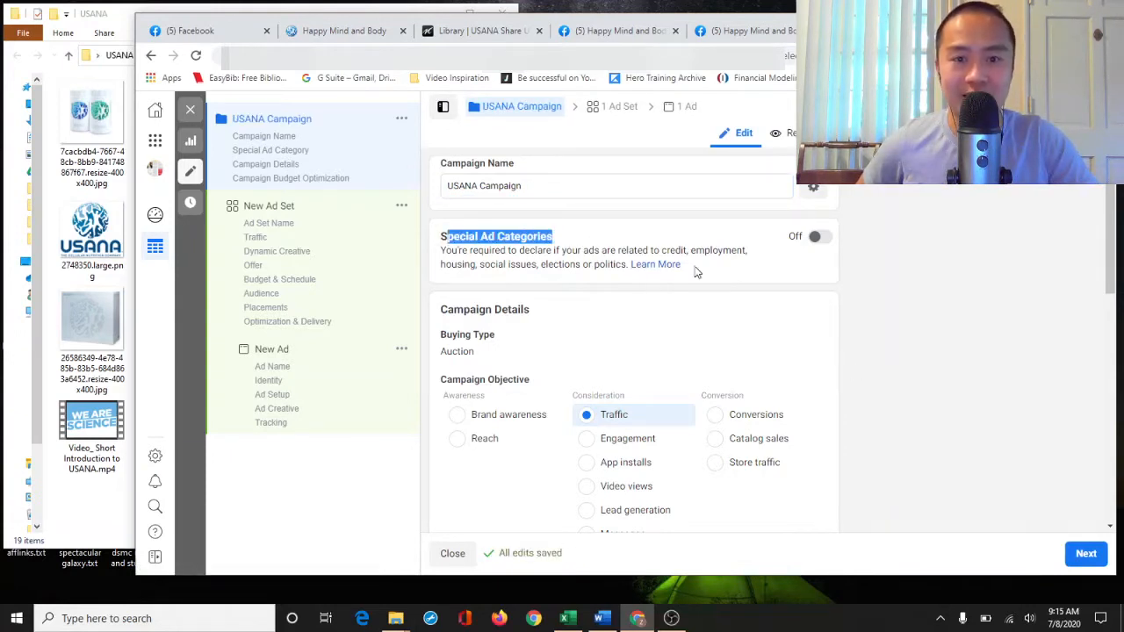
{"action": "left_click", "coordinate": [634, 289]}
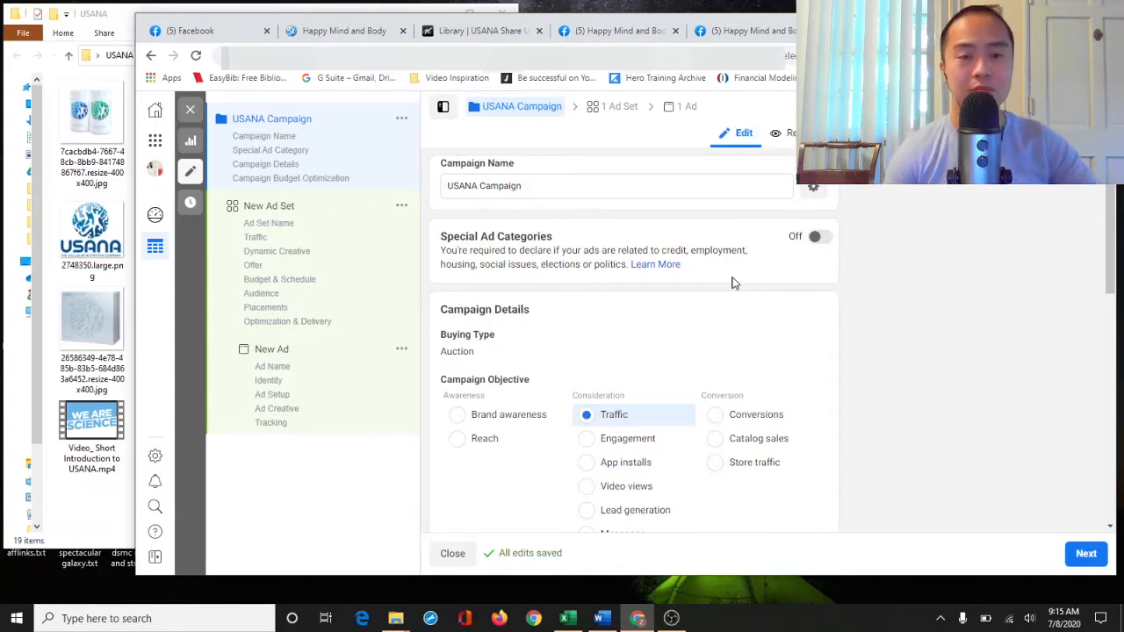
{"action": "scroll", "coordinate": [985, 385], "scroll_direction": "down", "scroll_amount": 2}
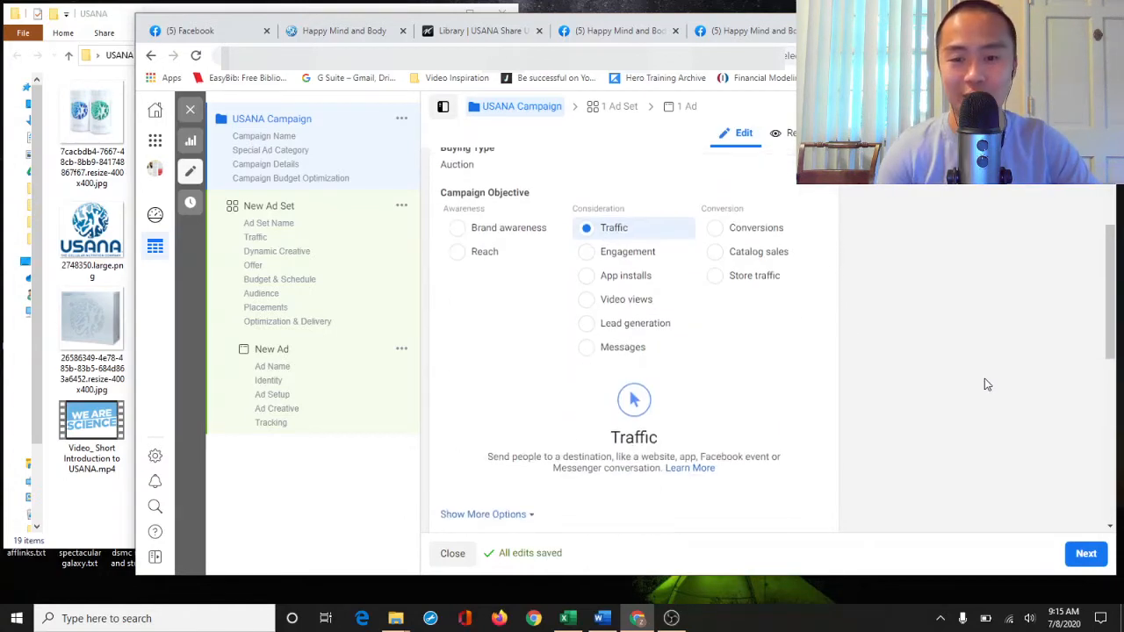
{"action": "scroll", "coordinate": [985, 385], "scroll_direction": "up", "scroll_amount": 2}
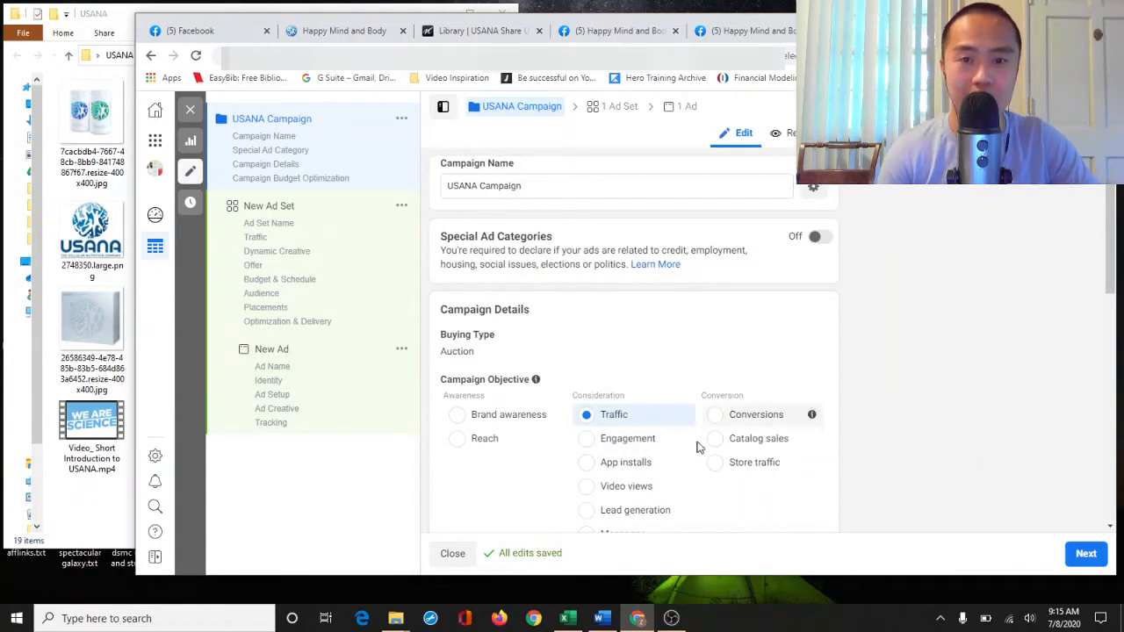
{"action": "scroll", "coordinate": [848, 474], "scroll_direction": "down", "scroll_amount": 2}
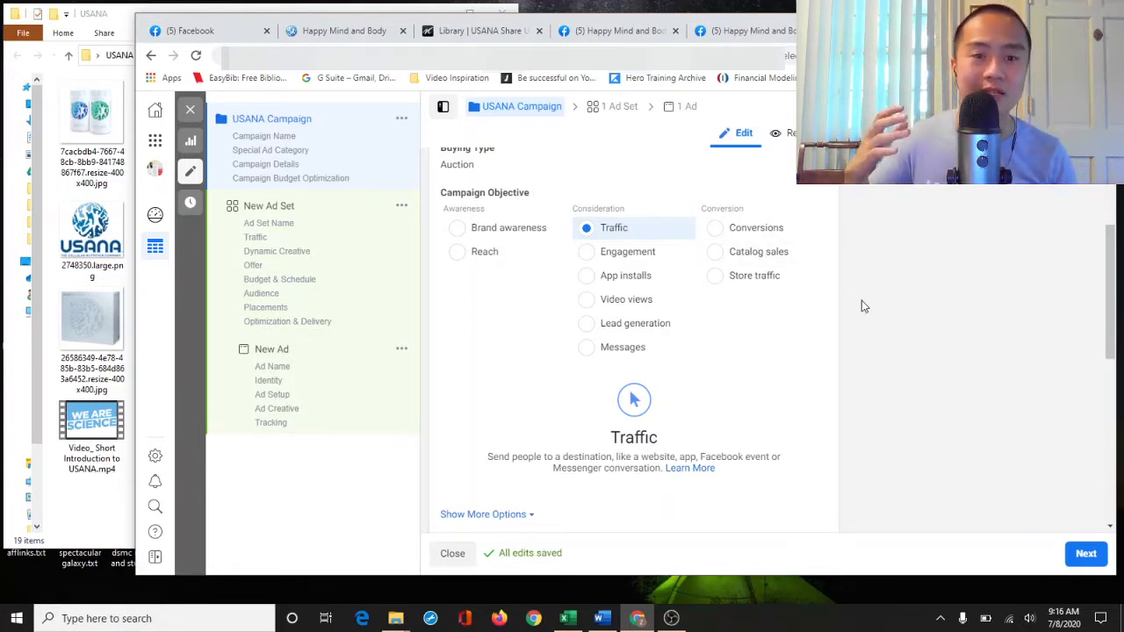
Set the campaign objective to Catalog sales and inspect the catalog requirement for that objective
{"action": "left_click", "coordinate": [715, 252]}
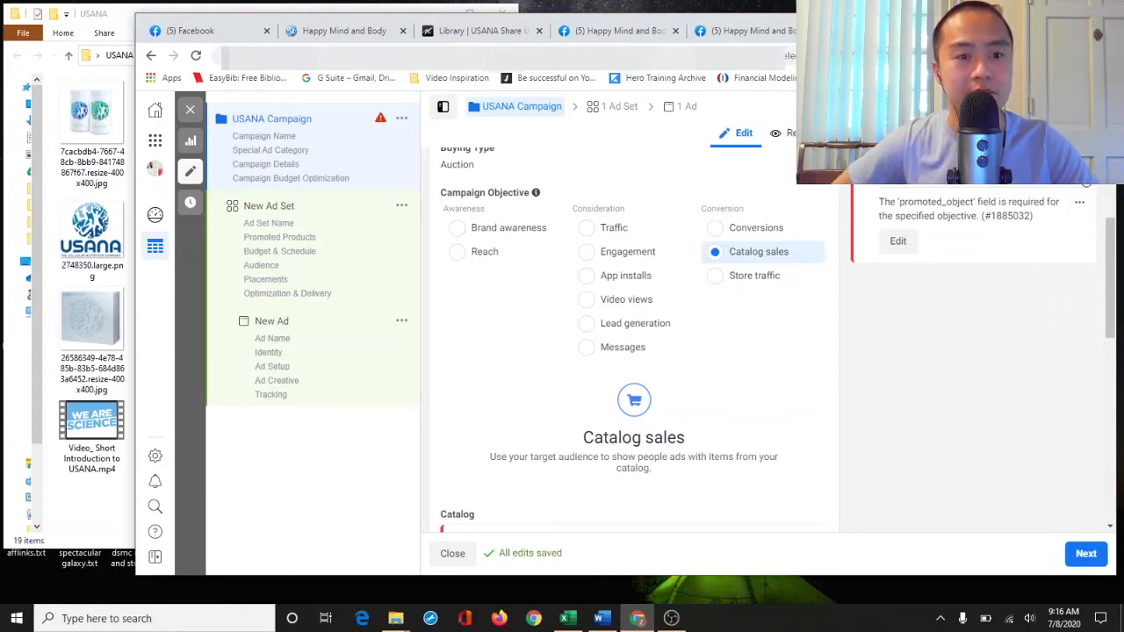
{"action": "left_click", "coordinate": [1079, 204]}
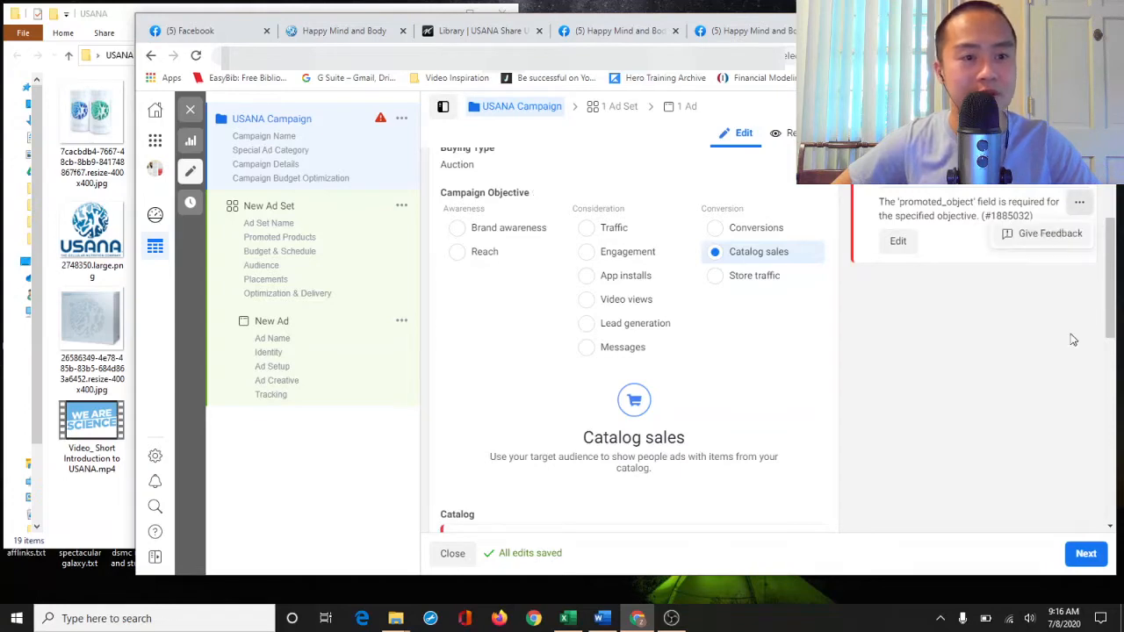
{"action": "left_click", "coordinate": [1017, 316]}
{"action": "left_click", "coordinate": [897, 240]}
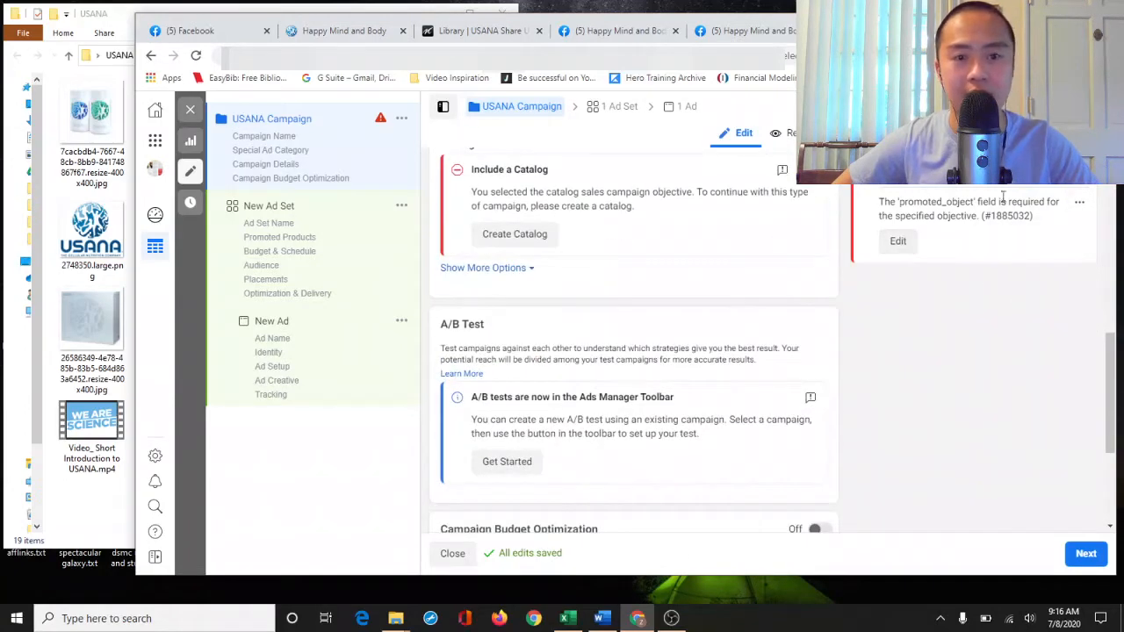
{"action": "left_click", "coordinate": [1084, 187]}
{"action": "scroll", "coordinate": [1018, 355], "scroll_direction": "up", "scroll_amount": 6}
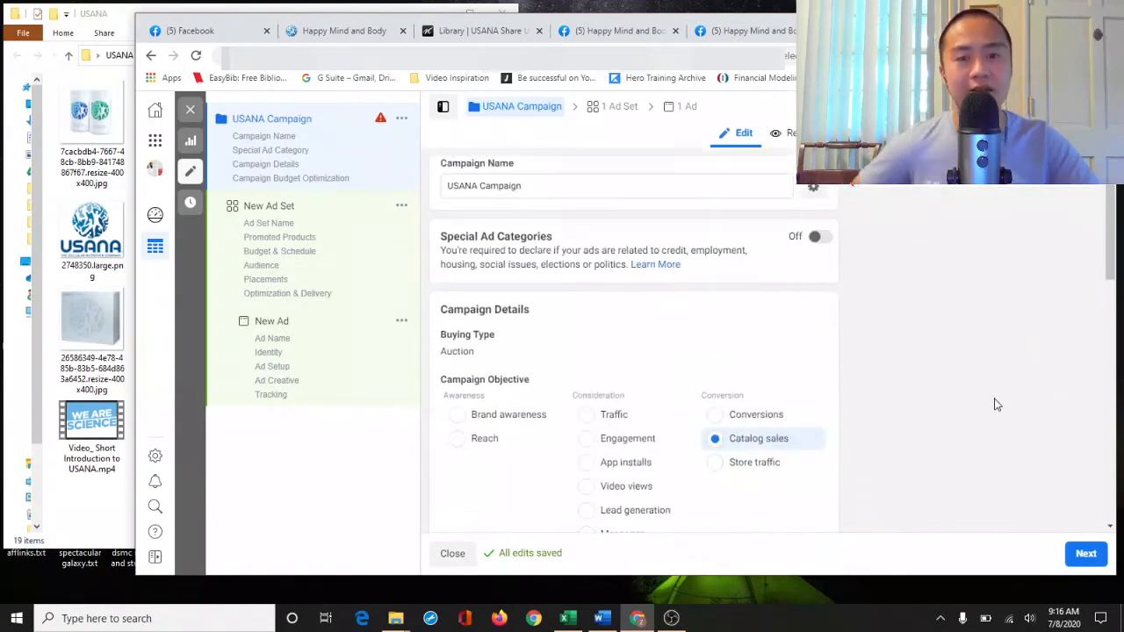
Review the Consideration and Conversion objectives again, along with the employment and social issues wording under Special Ad Categories
{"action": "scroll", "coordinate": [966, 346], "scroll_direction": "down", "scroll_amount": 2}
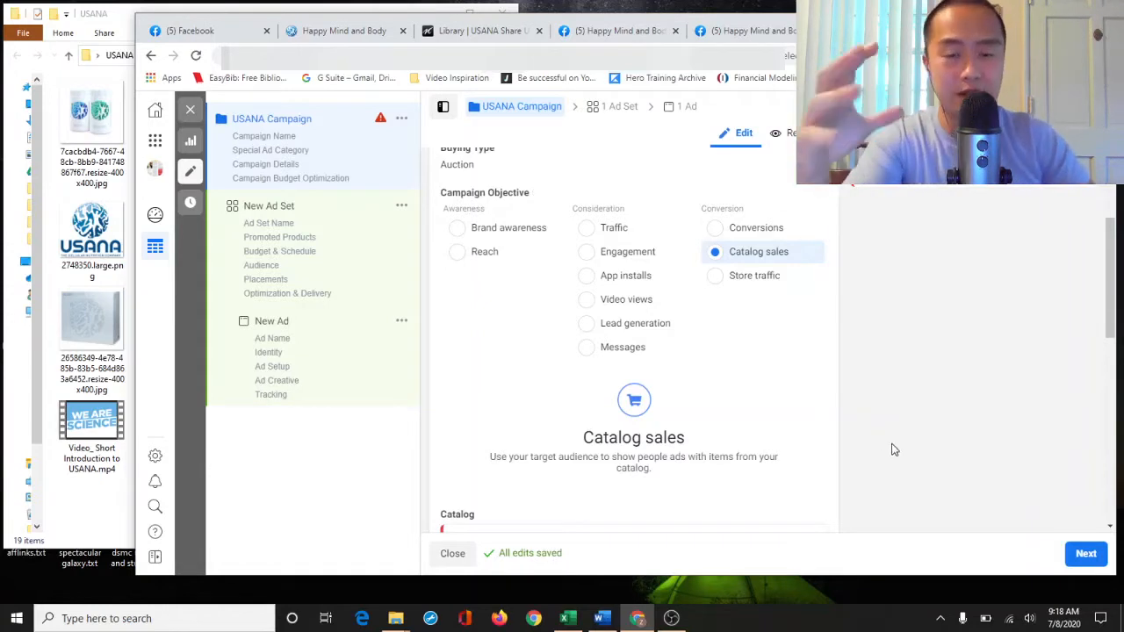
{"action": "scroll", "coordinate": [872, 464], "scroll_direction": "up", "scroll_amount": 2}
{"action": "scroll", "coordinate": [867, 460], "scroll_direction": "down", "scroll_amount": 2}
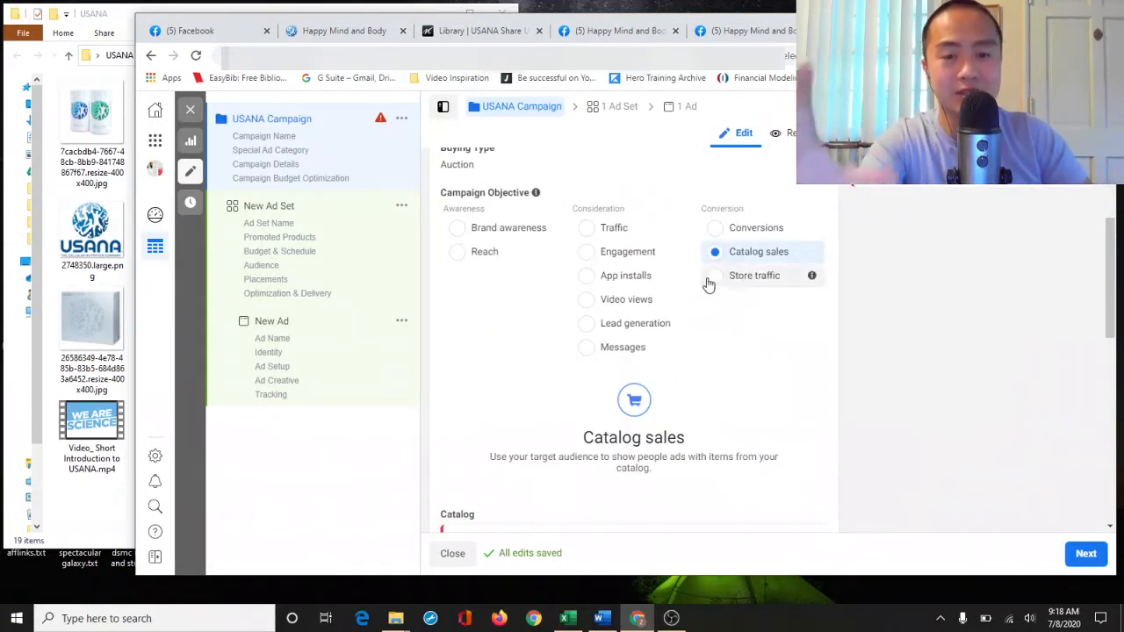
{"action": "mouse_move", "coordinate": [536, 197]}
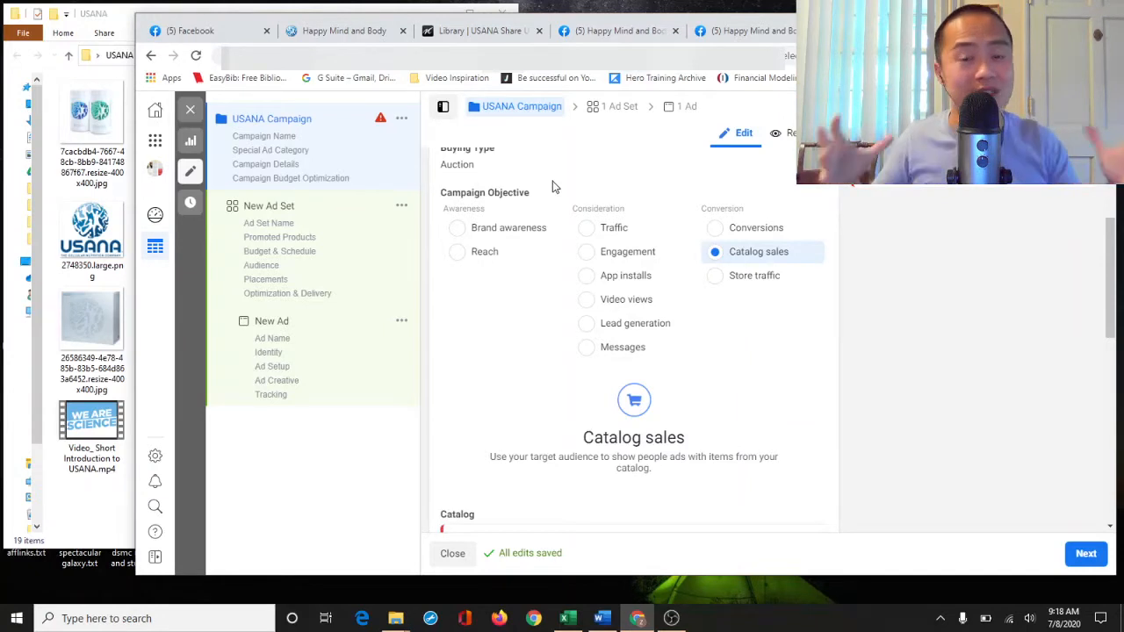
{"action": "scroll", "coordinate": [552, 185], "scroll_direction": "up", "scroll_amount": 2}
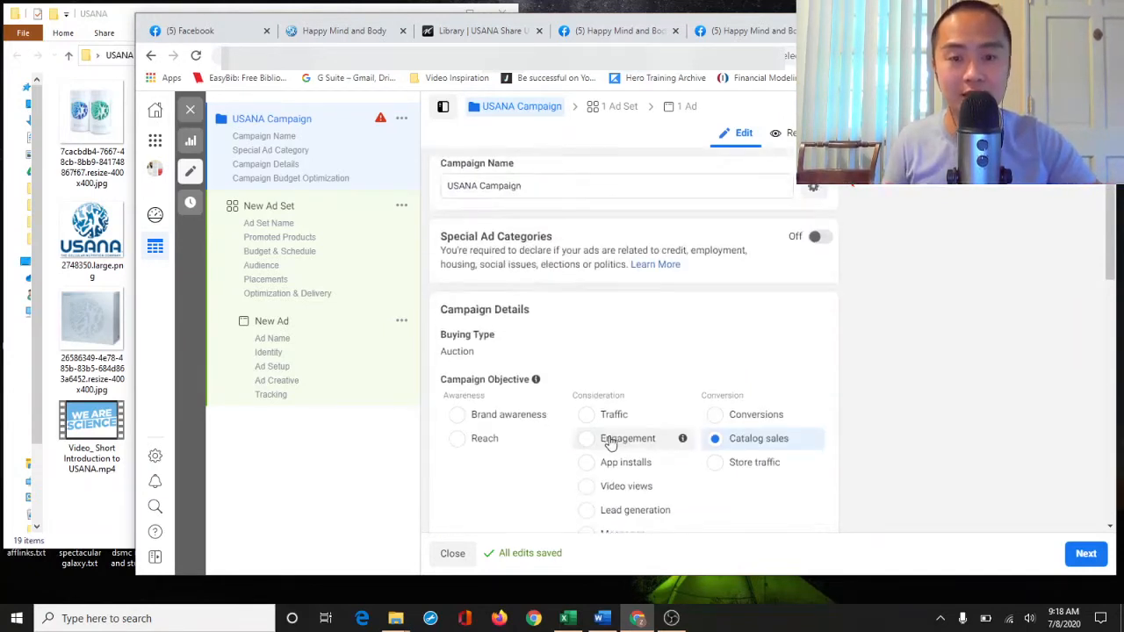
{"action": "left_click_drag", "start_coordinate": [538, 265], "coordinate": [507, 265]}
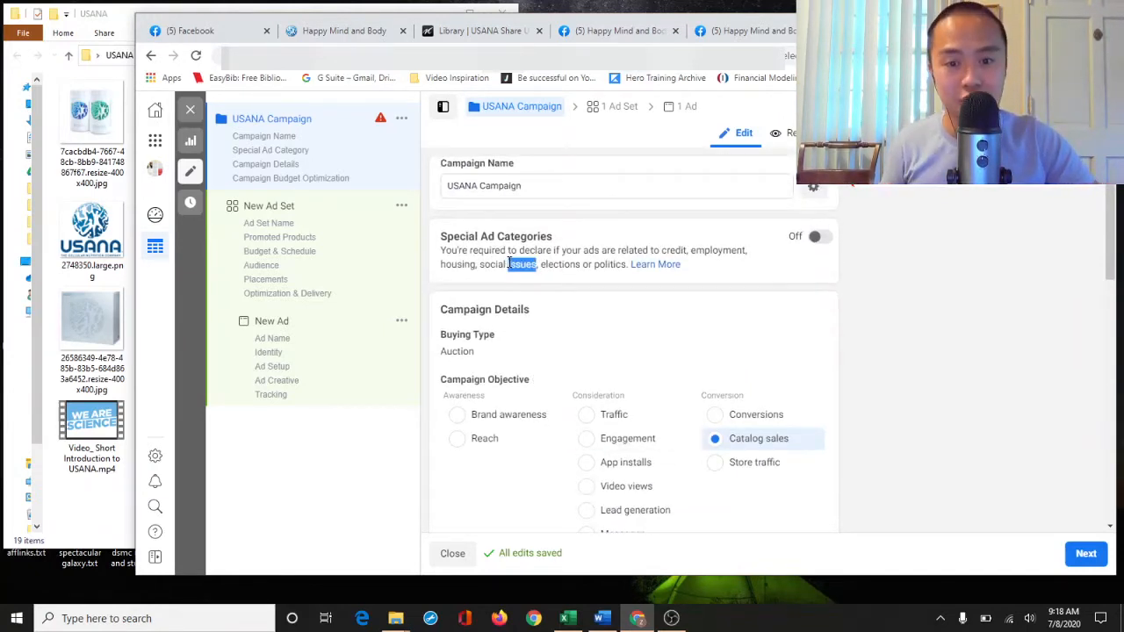
{"action": "left_click_drag", "start_coordinate": [705, 251], "coordinate": [736, 251]}
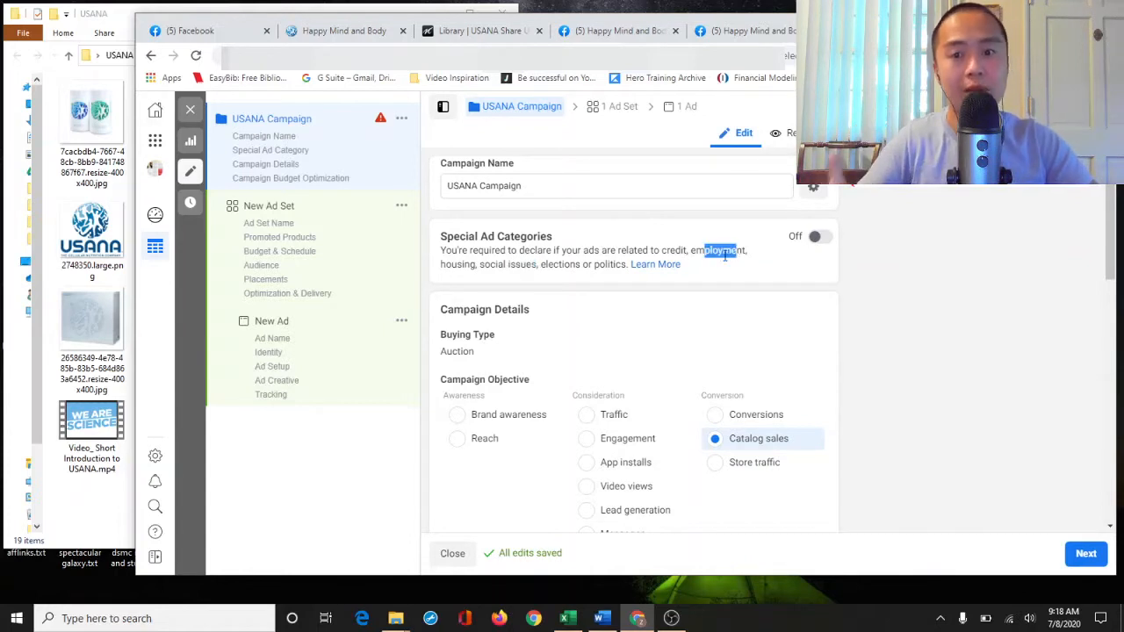
{"action": "scroll", "coordinate": [665, 332], "scroll_direction": "down", "scroll_amount": 2}
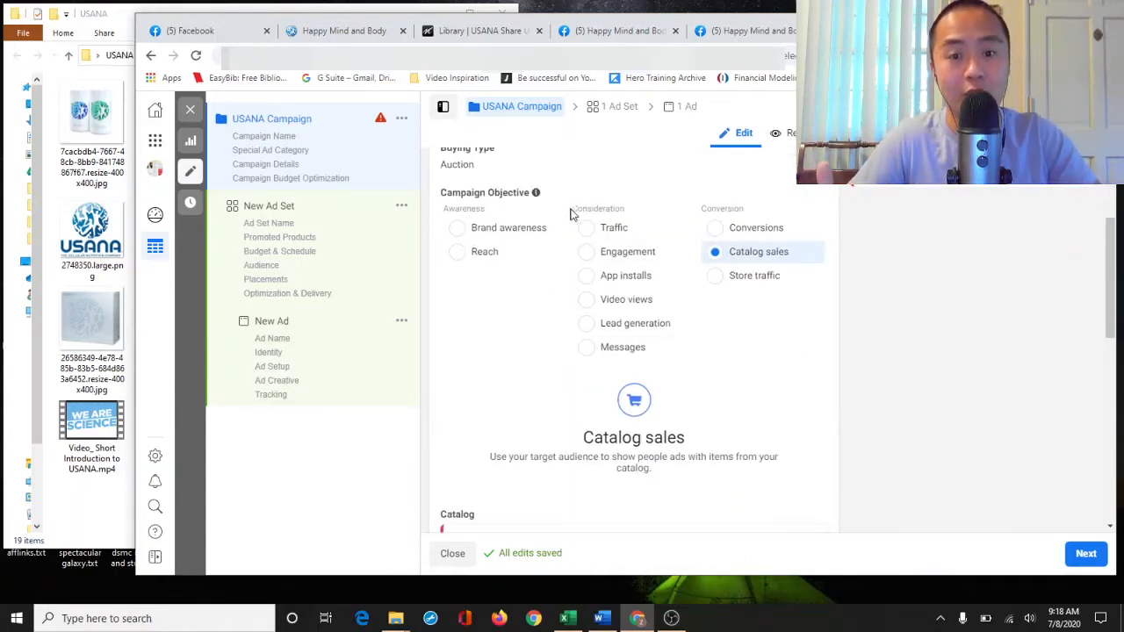
{"action": "left_click_drag", "start_coordinate": [574, 211], "coordinate": [677, 346]}
{"action": "left_click", "coordinate": [796, 375]}
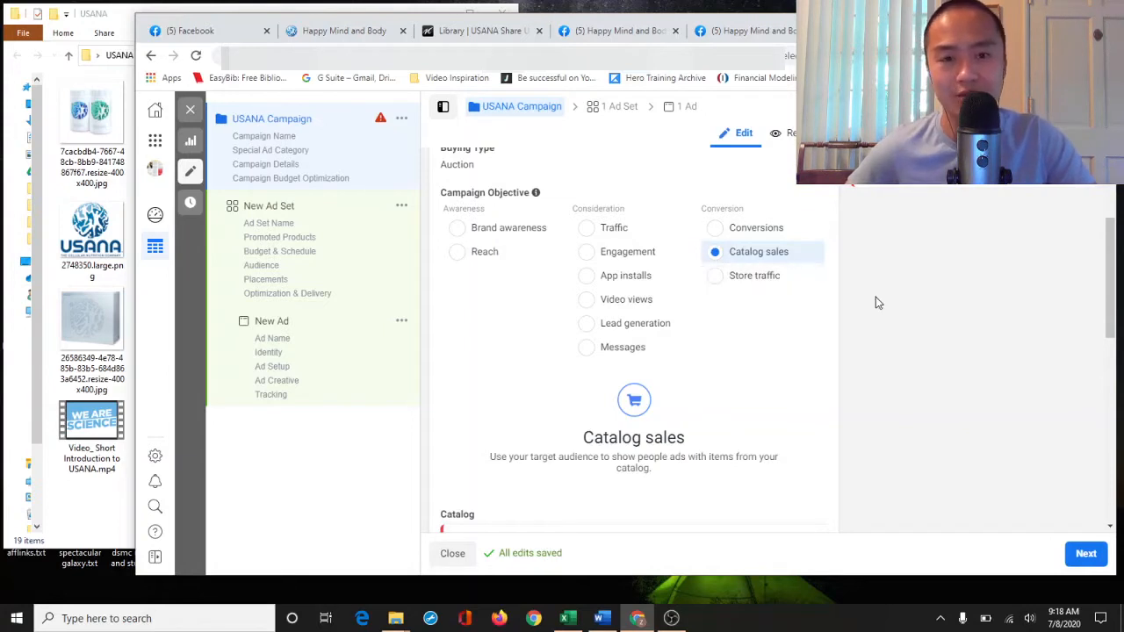
Start creating a catalog for the campaign with the Ecommerce products type, and return to the campaign setup without completing it
{"action": "scroll", "coordinate": [875, 303], "scroll_direction": "down", "scroll_amount": 2}
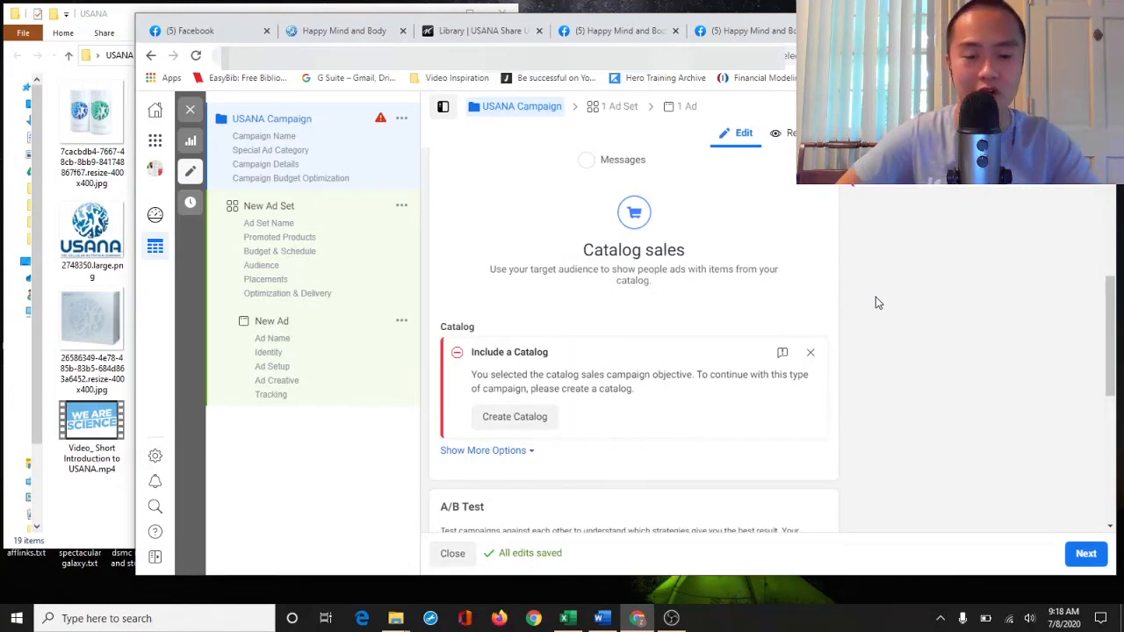
{"action": "scroll", "coordinate": [864, 314], "scroll_direction": "down", "scroll_amount": 2}
{"action": "scroll", "coordinate": [569, 287], "scroll_direction": "up", "scroll_amount": 2}
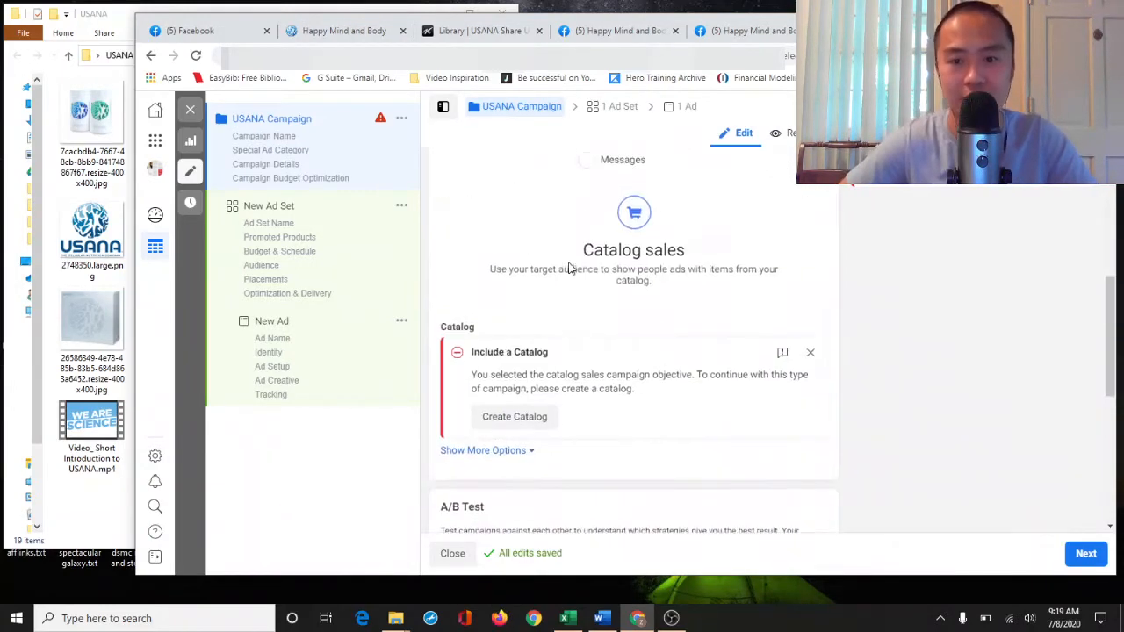
{"action": "left_click", "coordinate": [541, 430]}
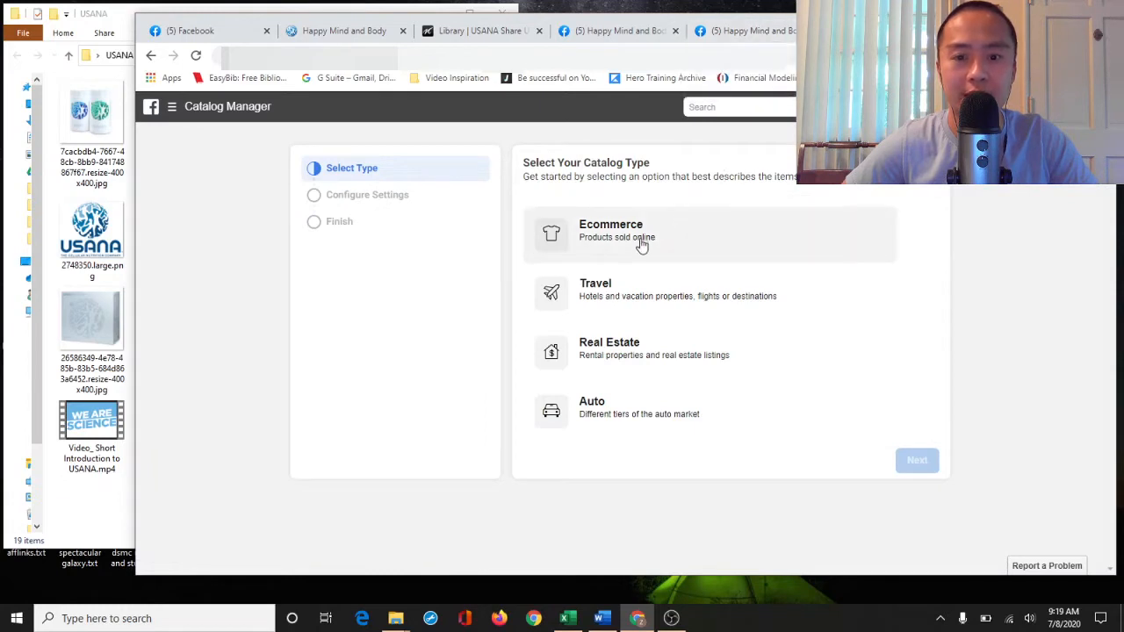
{"action": "left_click", "coordinate": [642, 245]}
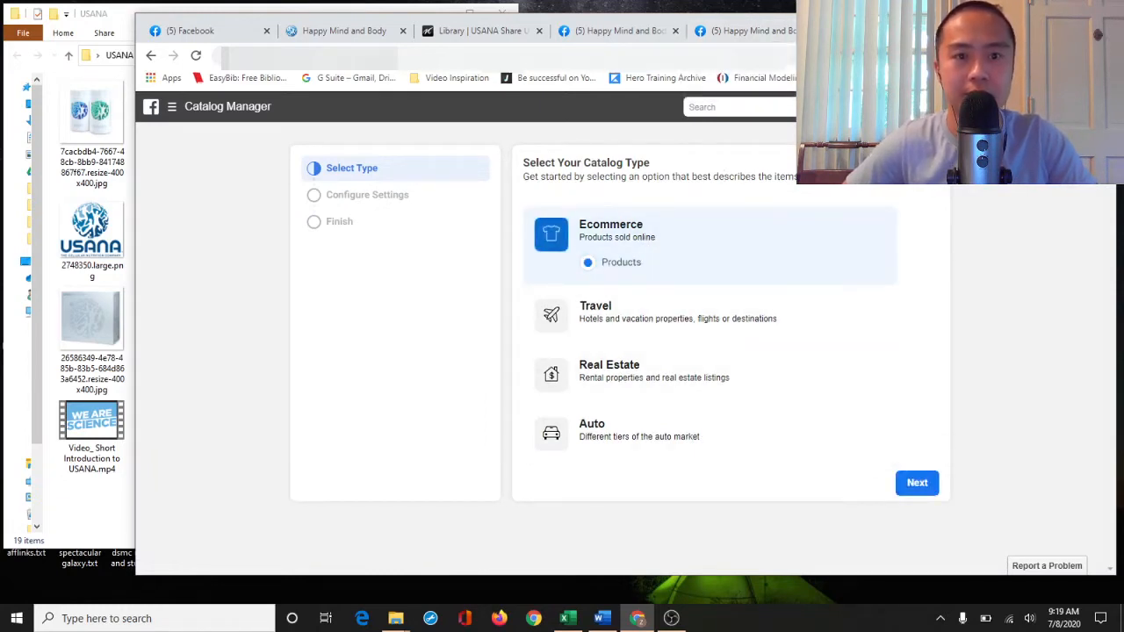
{"action": "left_click", "coordinate": [750, 34]}
{"action": "left_click", "coordinate": [883, 32]}
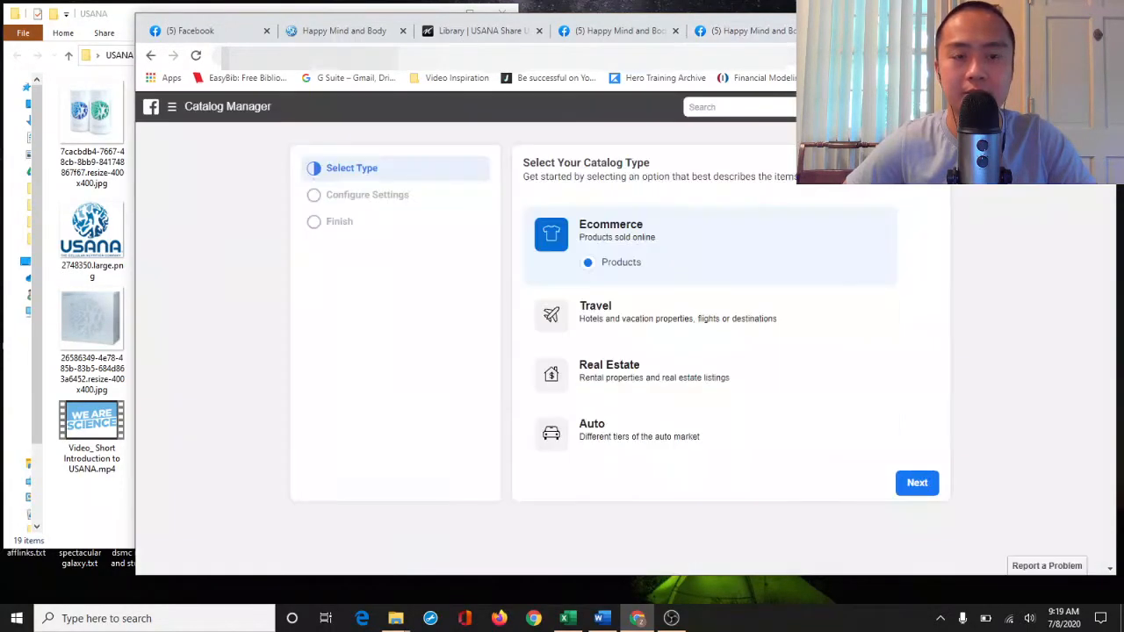
{"action": "left_click", "coordinate": [151, 56]}
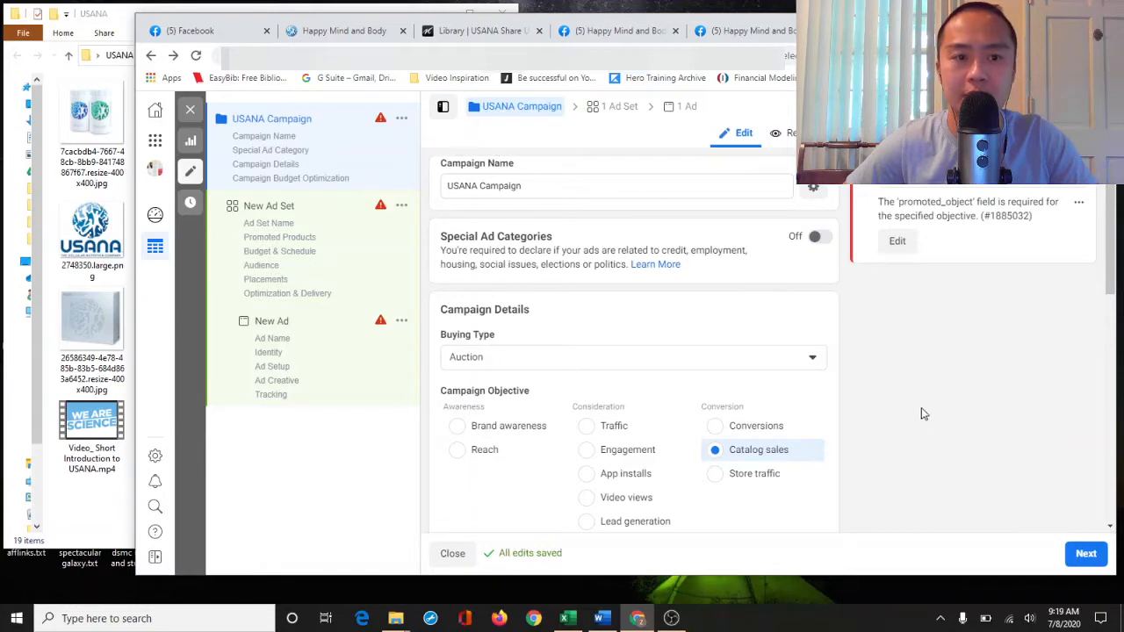
Look over the campaign's objective, catalog and A/B test sections
{"action": "scroll", "coordinate": [952, 403], "scroll_direction": "down", "scroll_amount": 4}
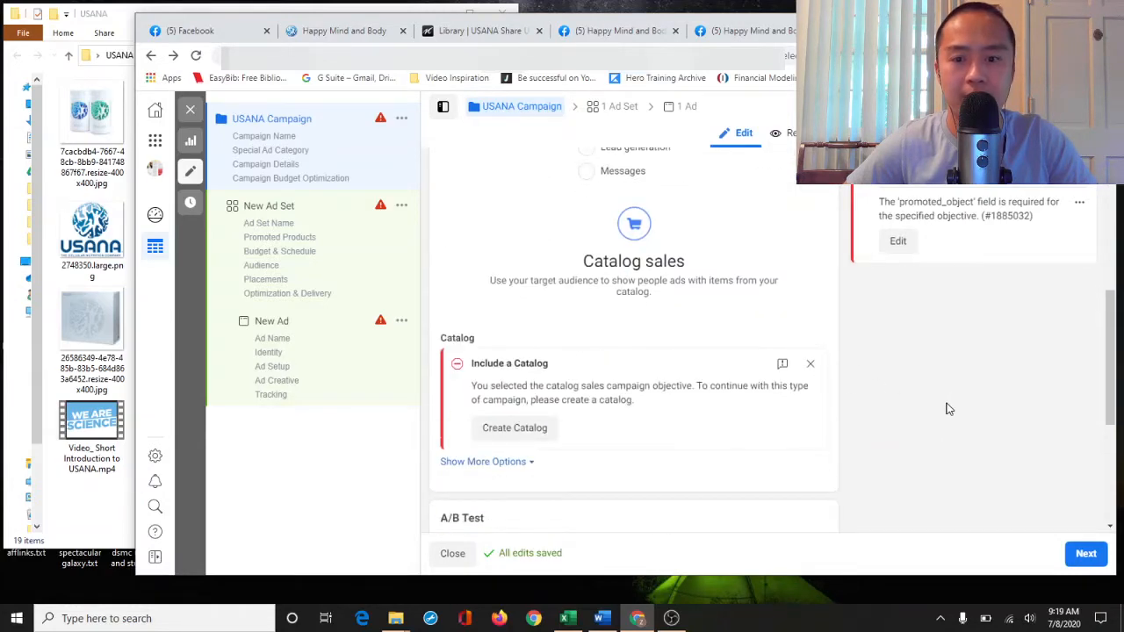
{"action": "scroll", "coordinate": [948, 408], "scroll_direction": "up", "scroll_amount": 2}
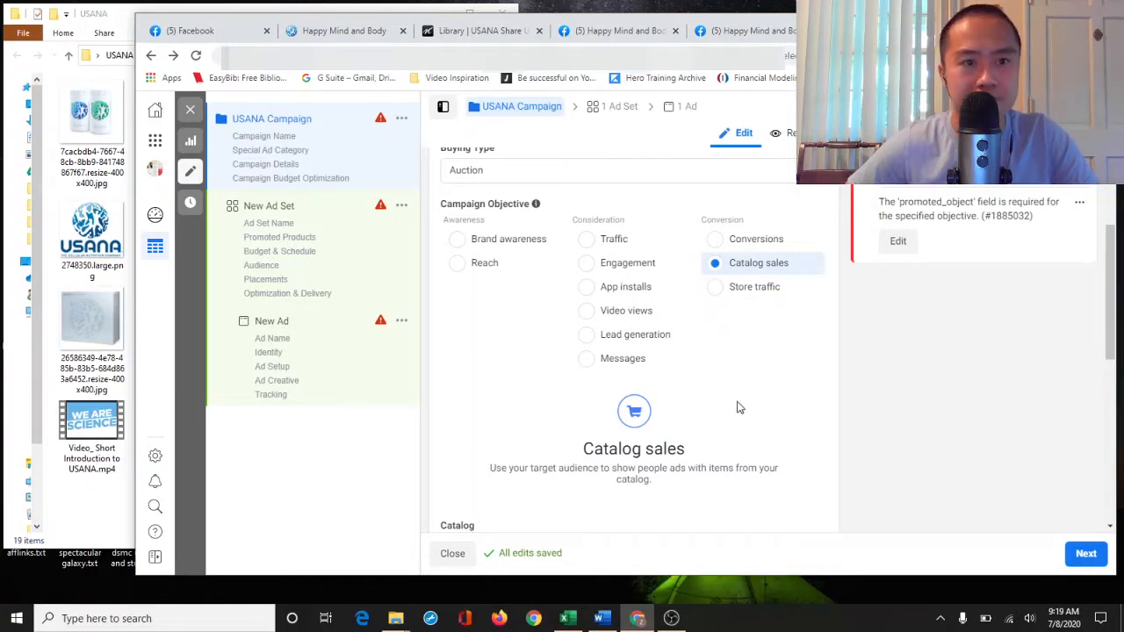
{"action": "scroll", "coordinate": [707, 303], "scroll_direction": "down", "scroll_amount": 4}
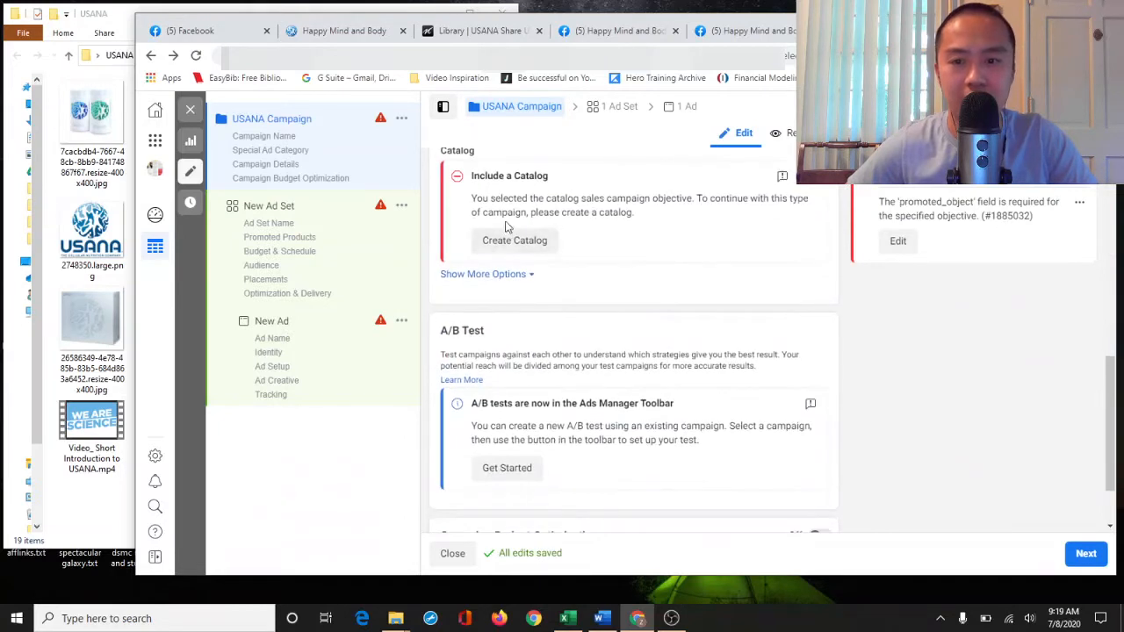
Start a new catalog from the campaign's catalog requirement in a separate tab, using the Ecommerce products type, and proceed to its settings
{"action": "right_click", "coordinate": [532, 239]}
{"action": "left_click", "coordinate": [566, 246]}
{"action": "left_click", "coordinate": [896, 31]}
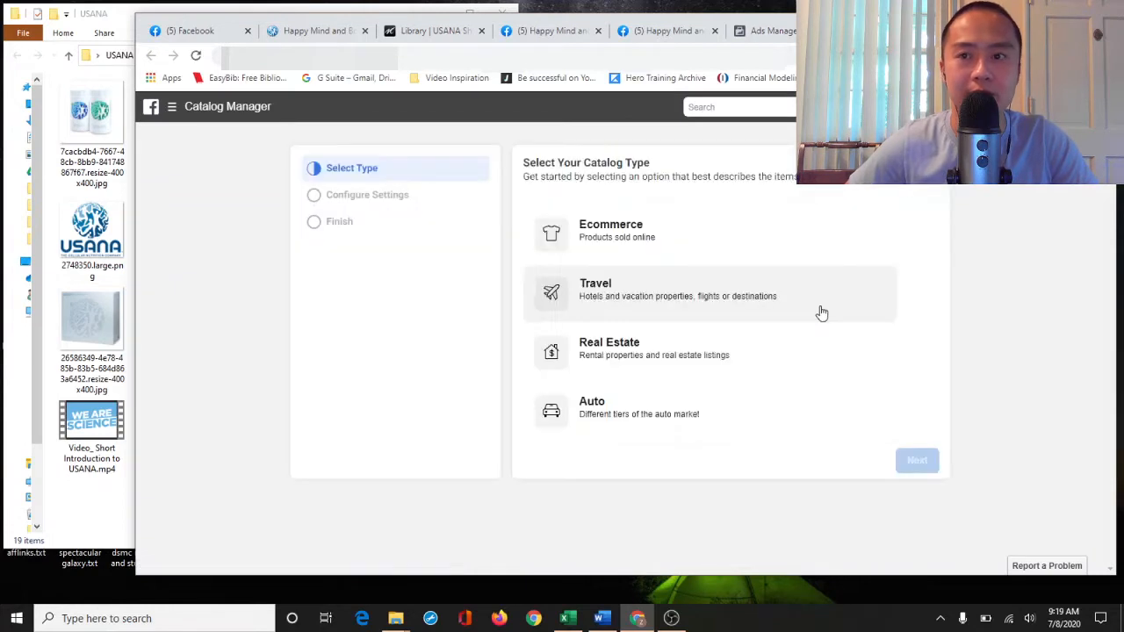
{"action": "left_click", "coordinate": [672, 246]}
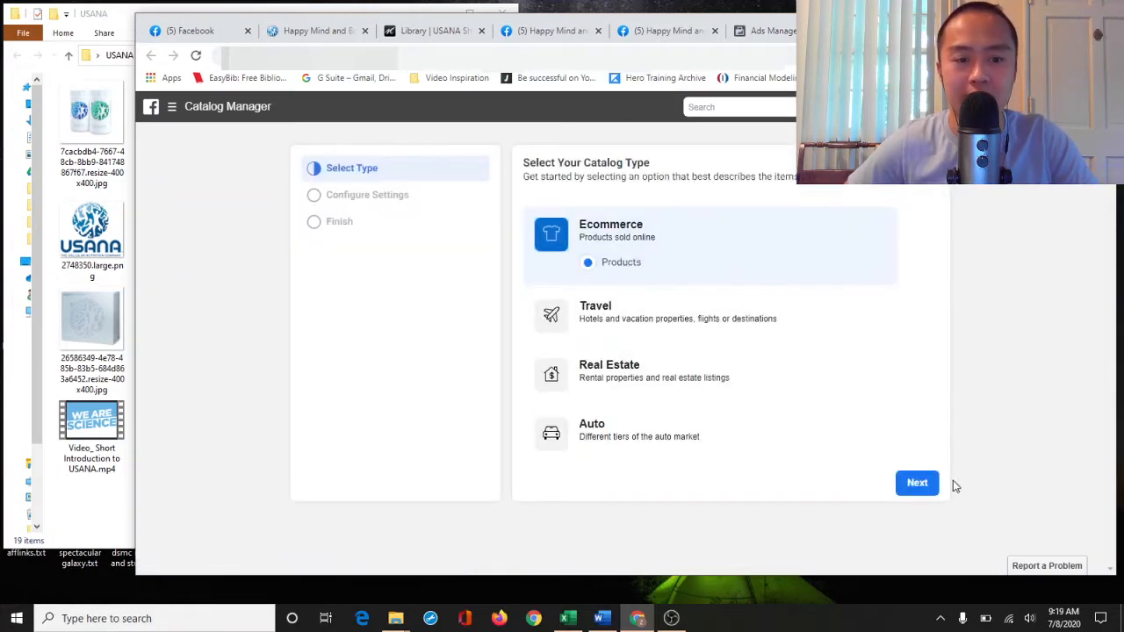
{"action": "left_click", "coordinate": [917, 485]}
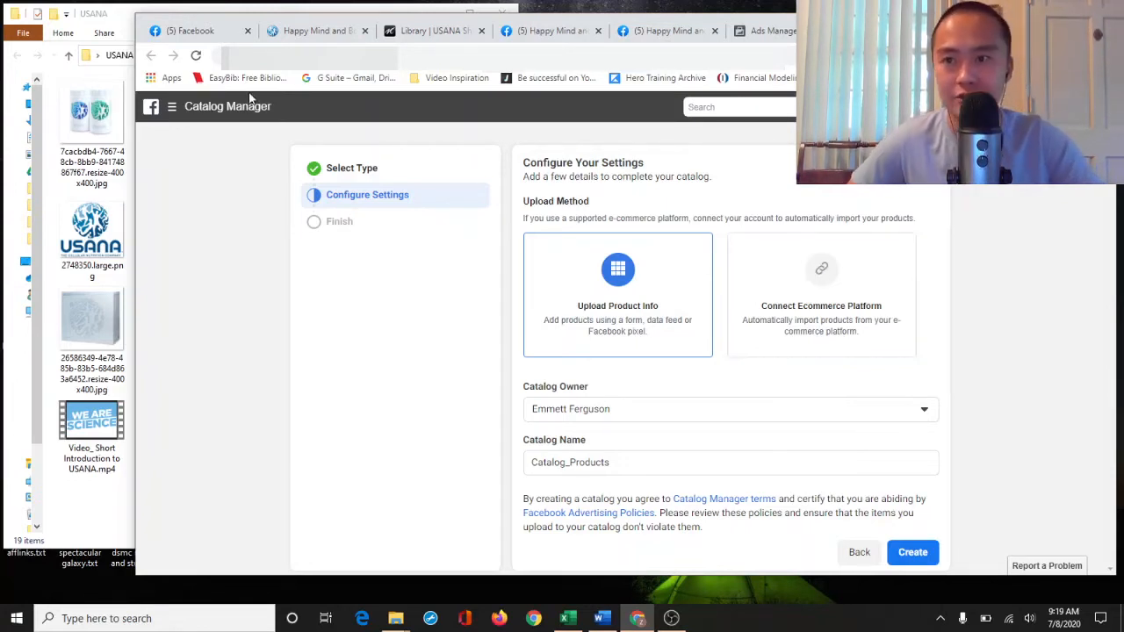
Check the USANA storefront and the campaign's catalog section, and return to the new catalog's settings
{"action": "left_click", "coordinate": [316, 31]}
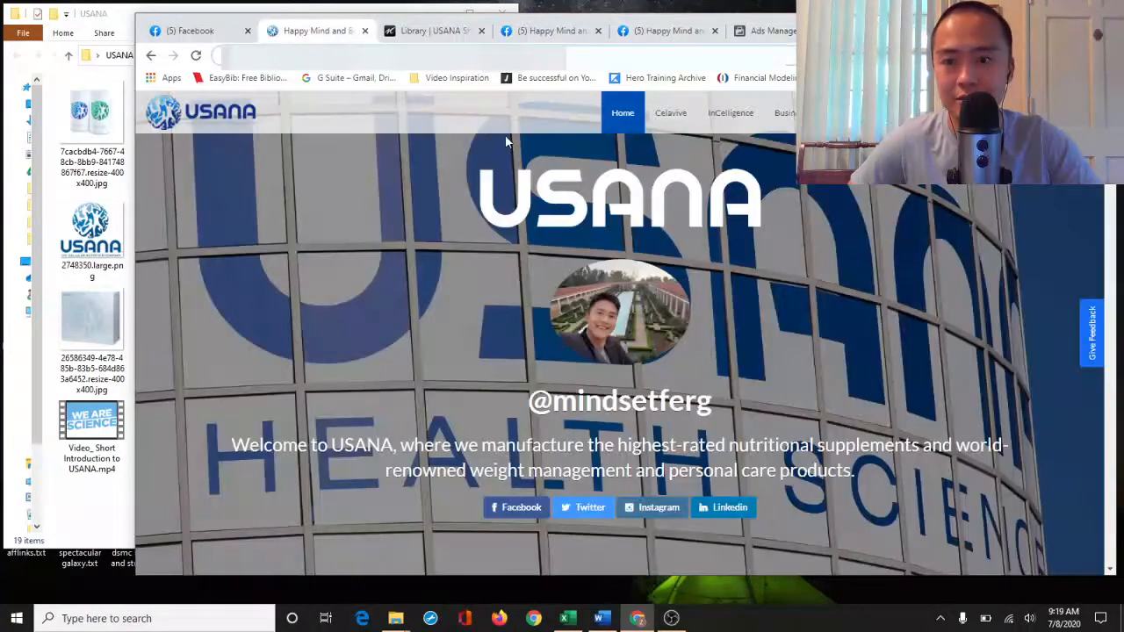
{"action": "left_click", "coordinate": [789, 32]}
{"action": "left_click", "coordinate": [904, 31]}
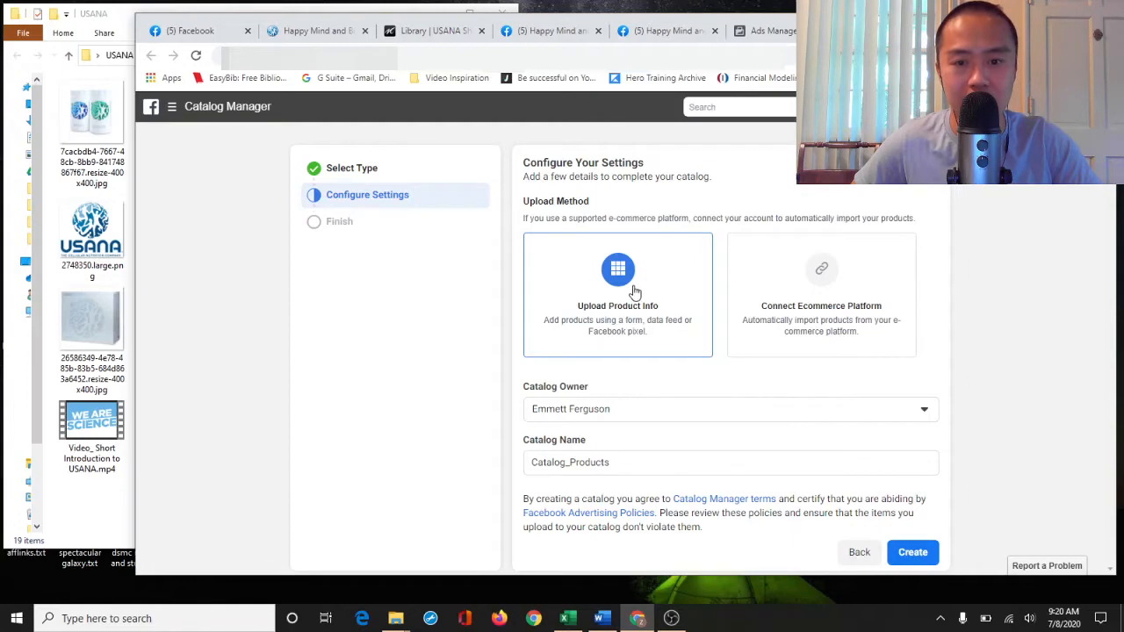
{"action": "left_click", "coordinate": [769, 31]}
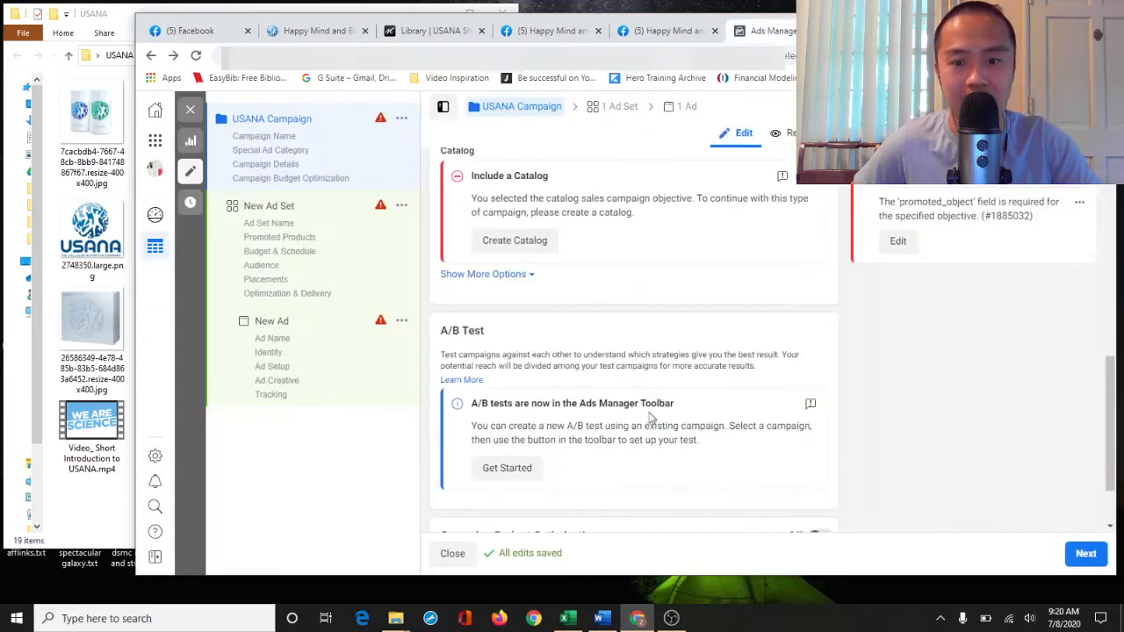
{"action": "left_click", "coordinate": [514, 240]}
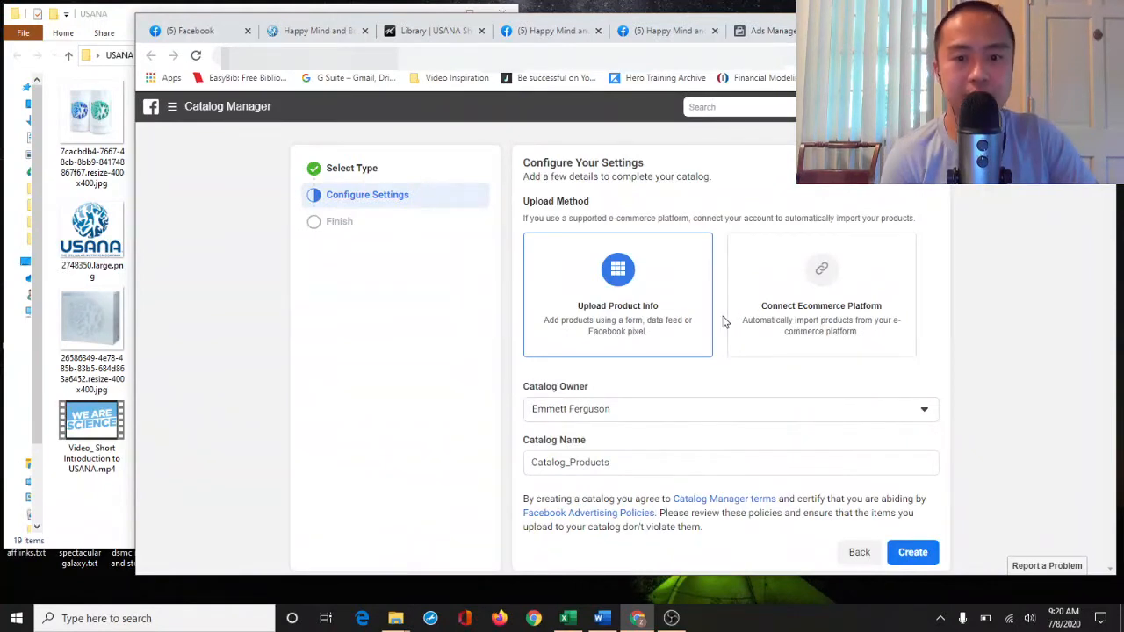
Review the catalog owner choices without changing the owner, and create the catalog under the name My USANA Products
{"action": "left_click", "coordinate": [783, 413]}
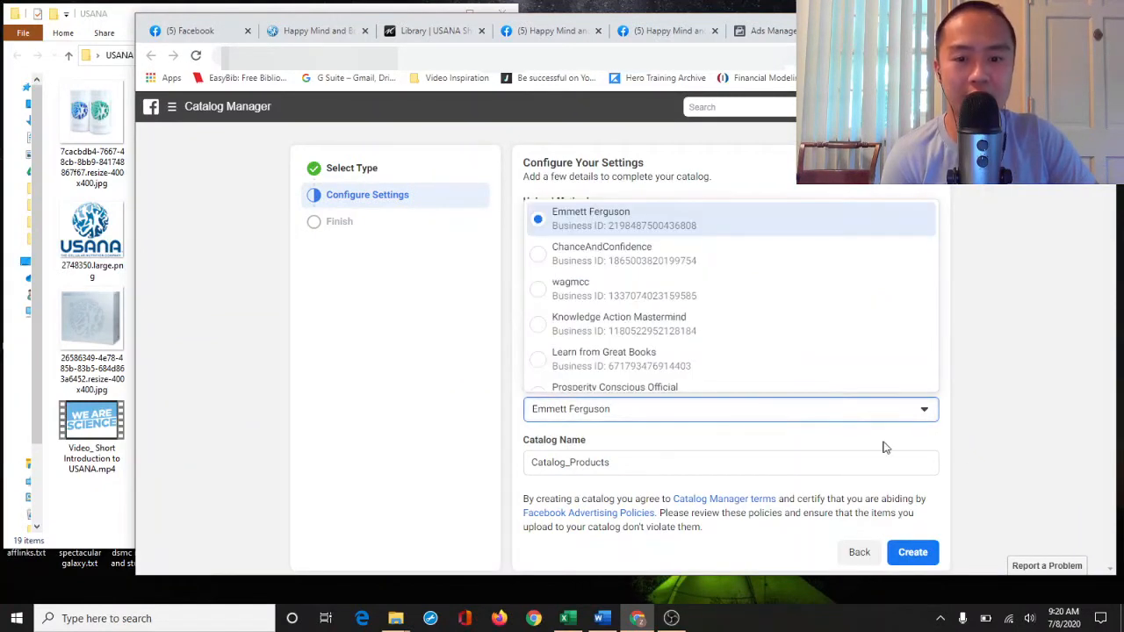
{"action": "left_click", "coordinate": [1019, 348]}
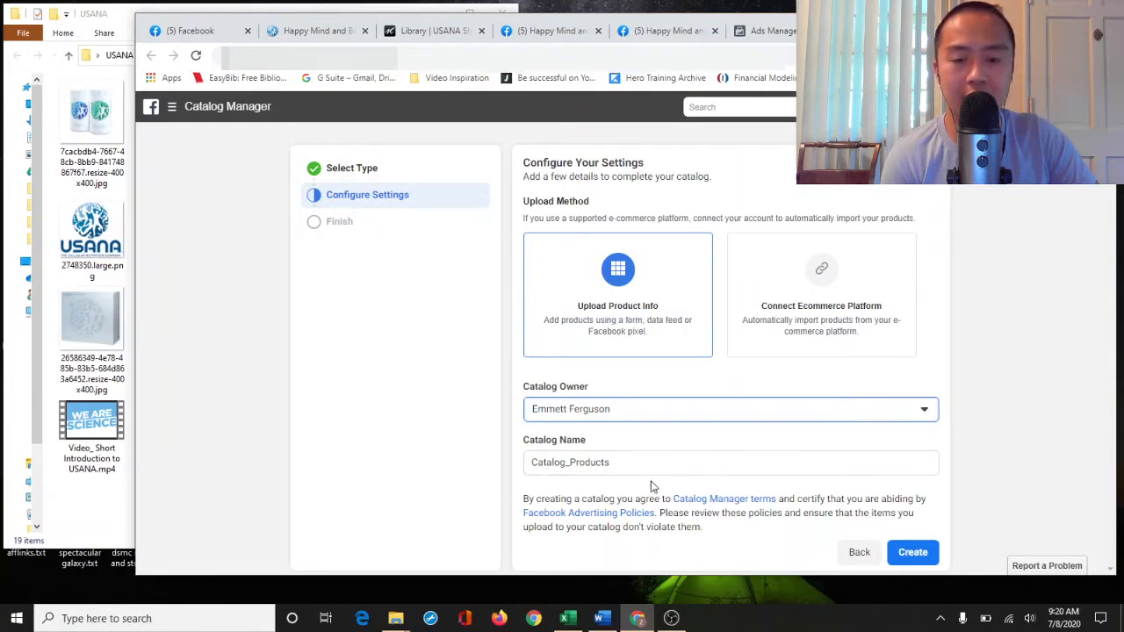
{"action": "left_click_drag", "start_coordinate": [682, 469], "coordinate": [453, 464]}
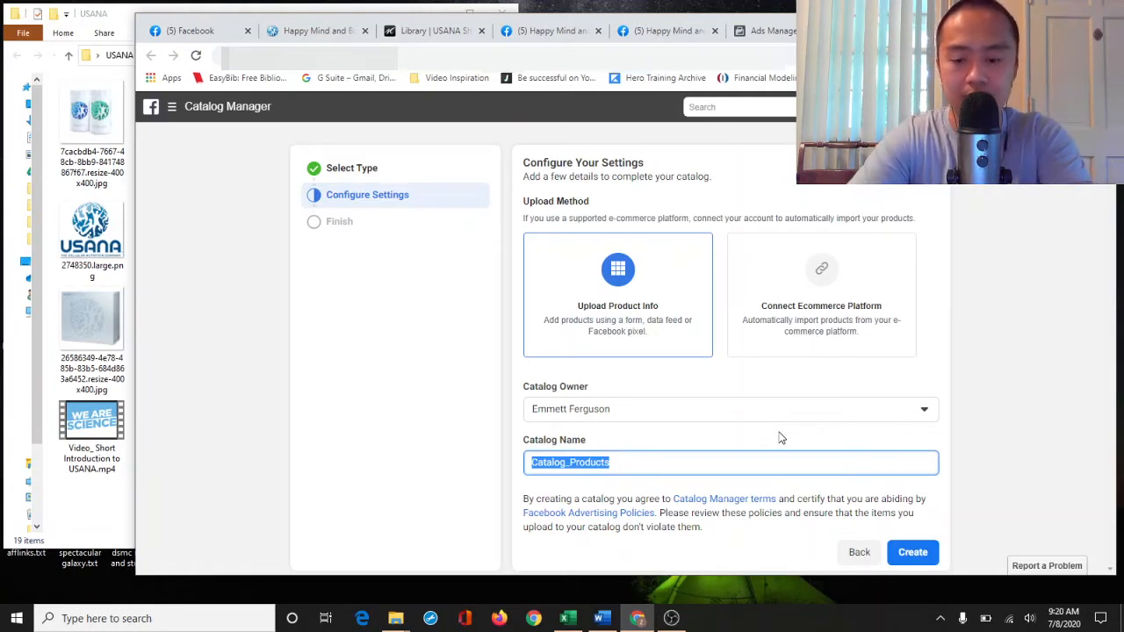
{"action": "type", "text": "U"}
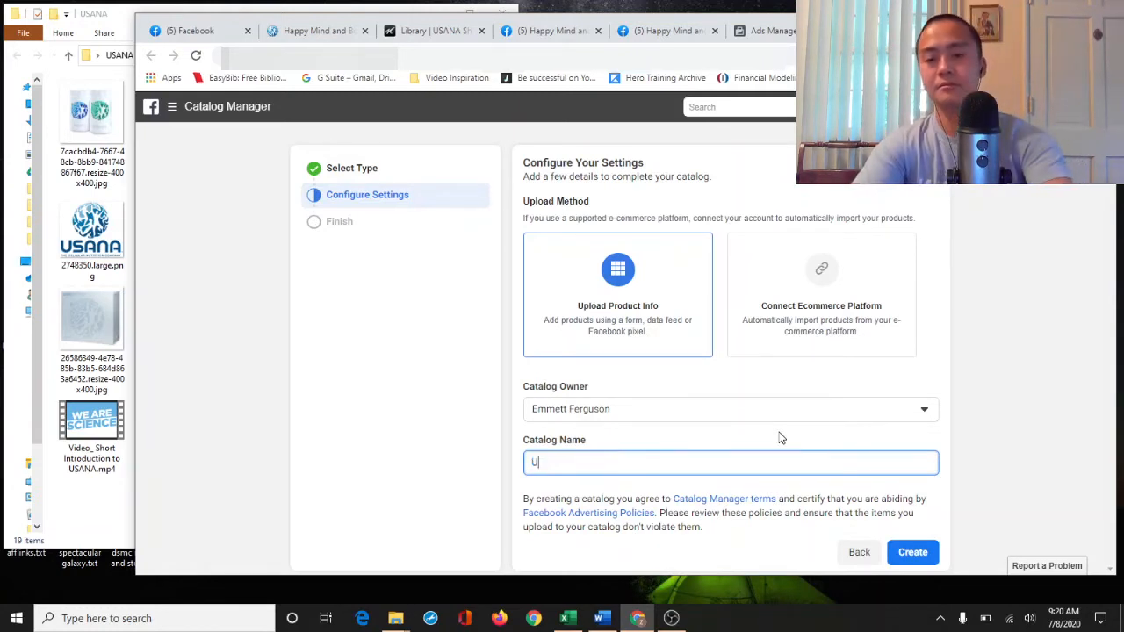
{"action": "type", "text": "SANA"}
{"action": "key", "text": "BackSpace"}
{"action": "key", "text": "BackSpace"}
{"action": "key", "text": "BackSpace"}
{"action": "key", "text": "BackSpace"}
{"action": "key", "text": "BackSpace"}
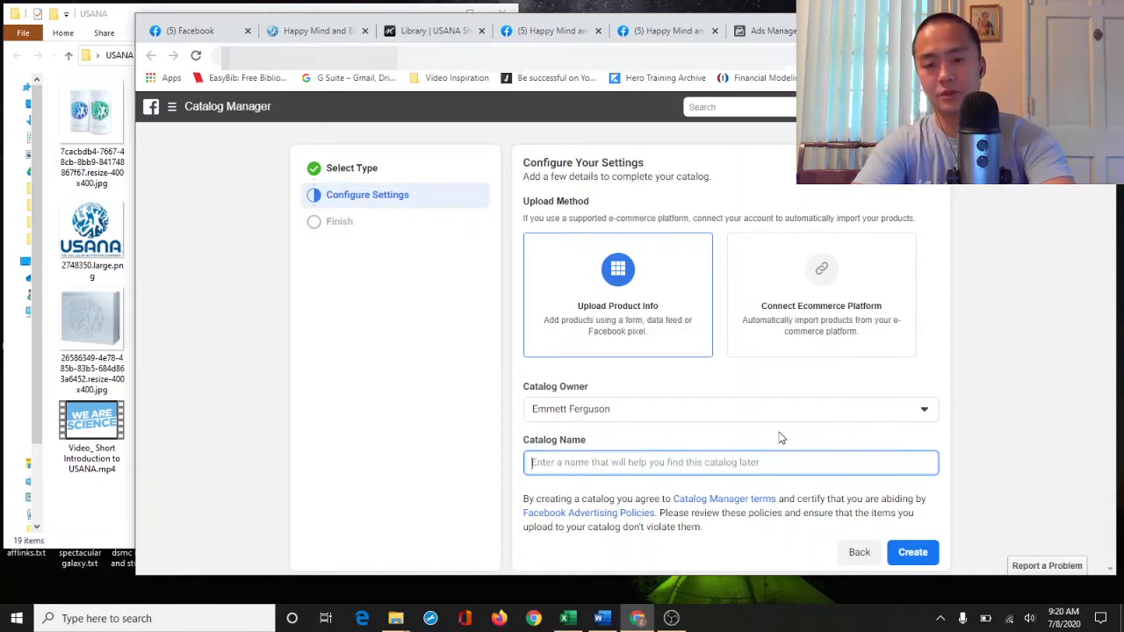
{"action": "type", "text": "My USANA Products"}
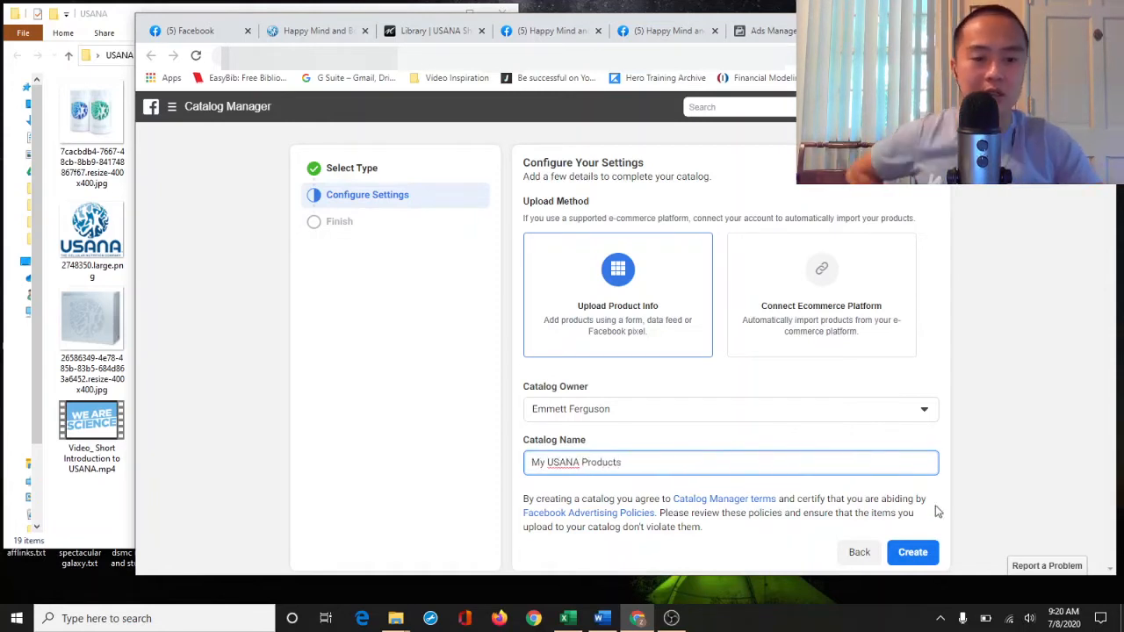
{"action": "left_click", "coordinate": [926, 552]}
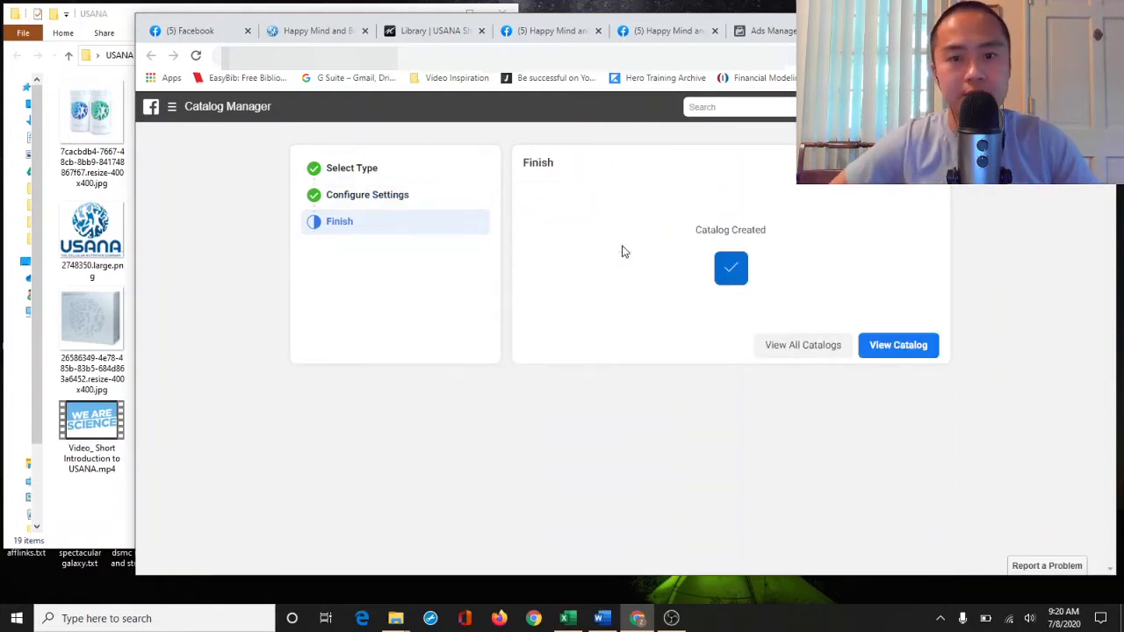
Open the new catalog and begin its Traffic Ads setup by choosing to add products manually, and look over the product form
{"action": "left_click", "coordinate": [914, 346]}
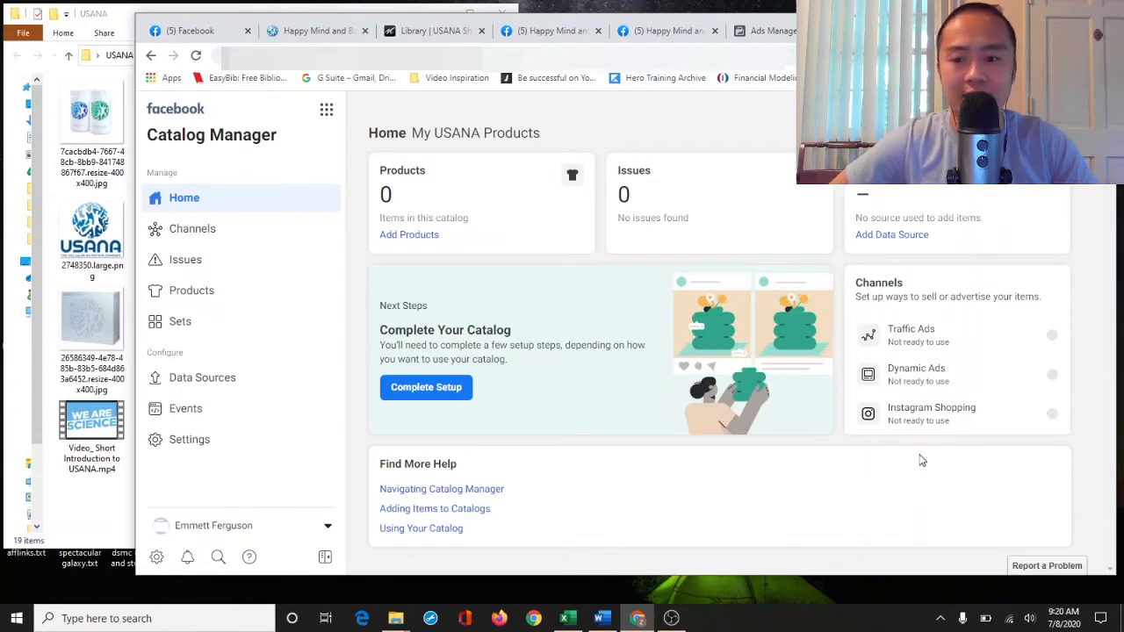
{"action": "left_click", "coordinate": [460, 389]}
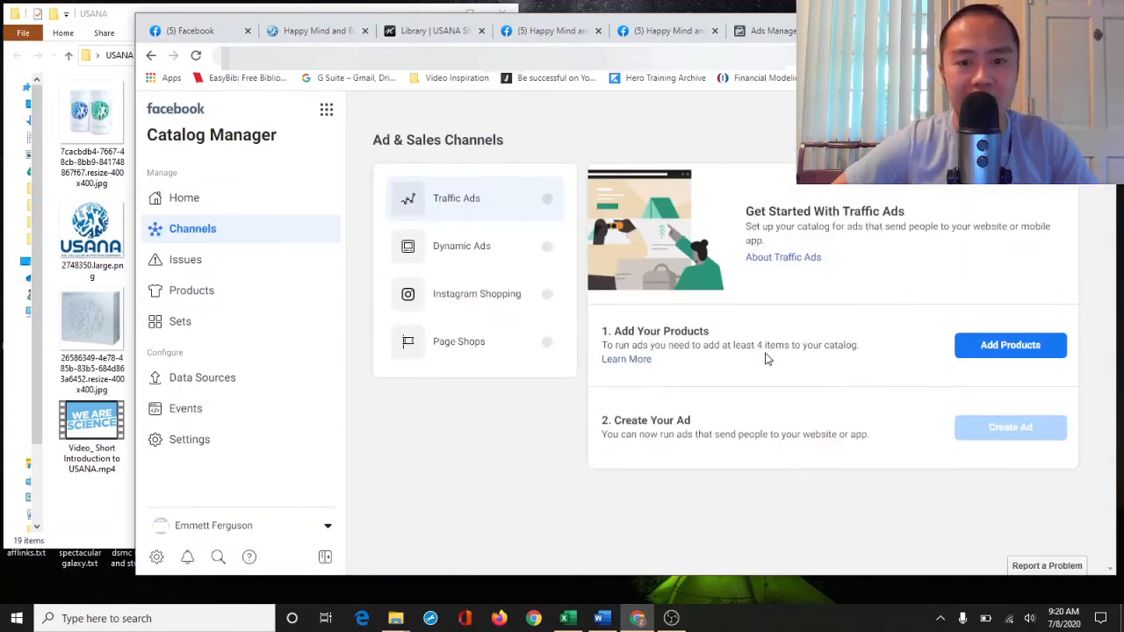
{"action": "left_click", "coordinate": [997, 353]}
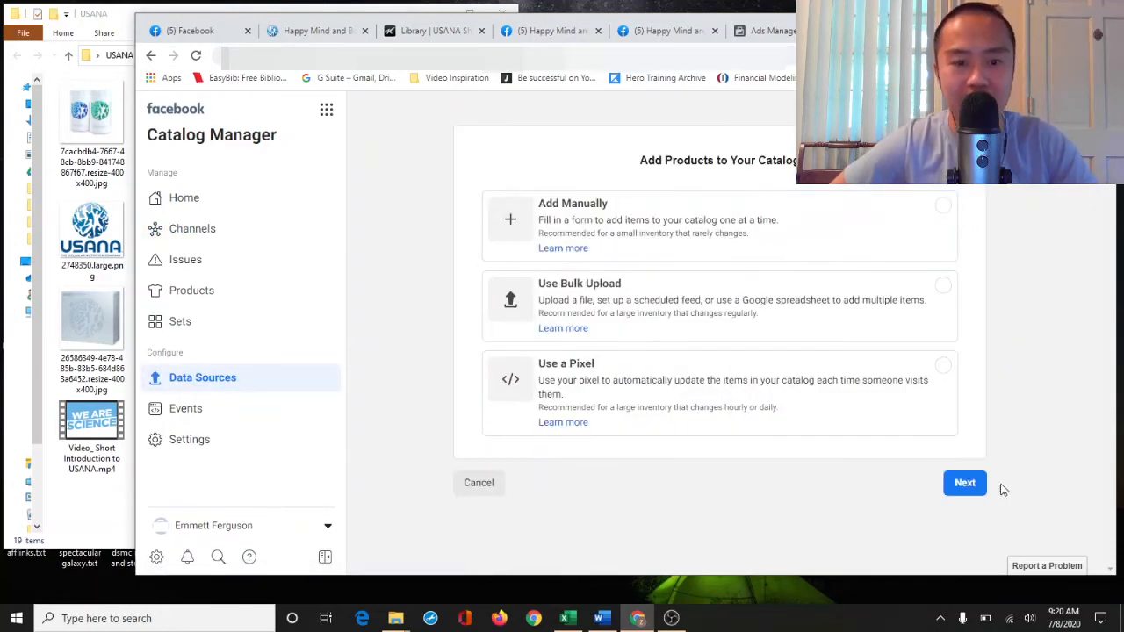
{"action": "left_click", "coordinate": [774, 242]}
{"action": "left_click", "coordinate": [970, 487]}
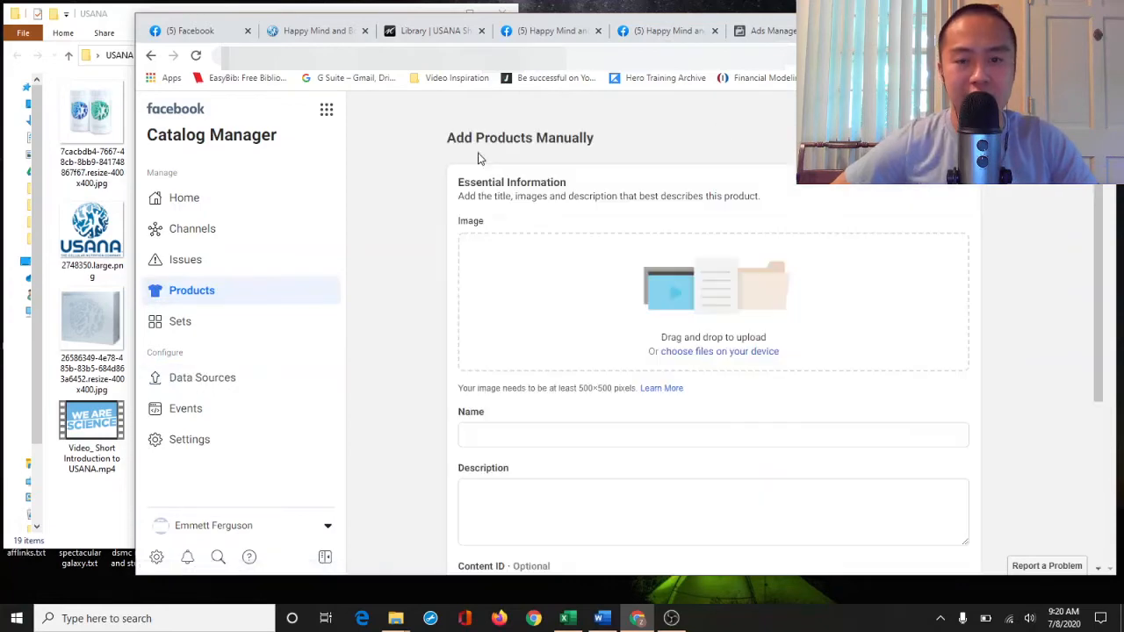
{"action": "scroll", "coordinate": [911, 342], "scroll_direction": "down", "scroll_amount": 5}
{"action": "scroll", "coordinate": [1048, 421], "scroll_direction": "up", "scroll_amount": 5}
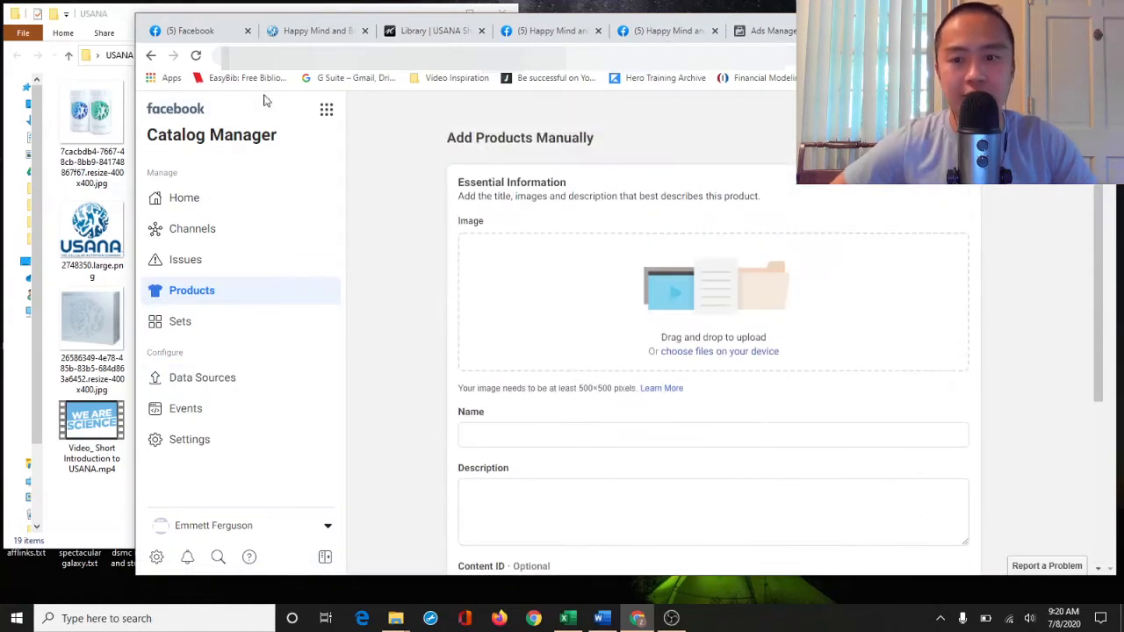
Narrow the browser window to uncover the USANA image folder, and review its files alongside the healthpak results in the media library
{"action": "left_click_drag", "start_coordinate": [136, 19], "coordinate": [235, 14]}
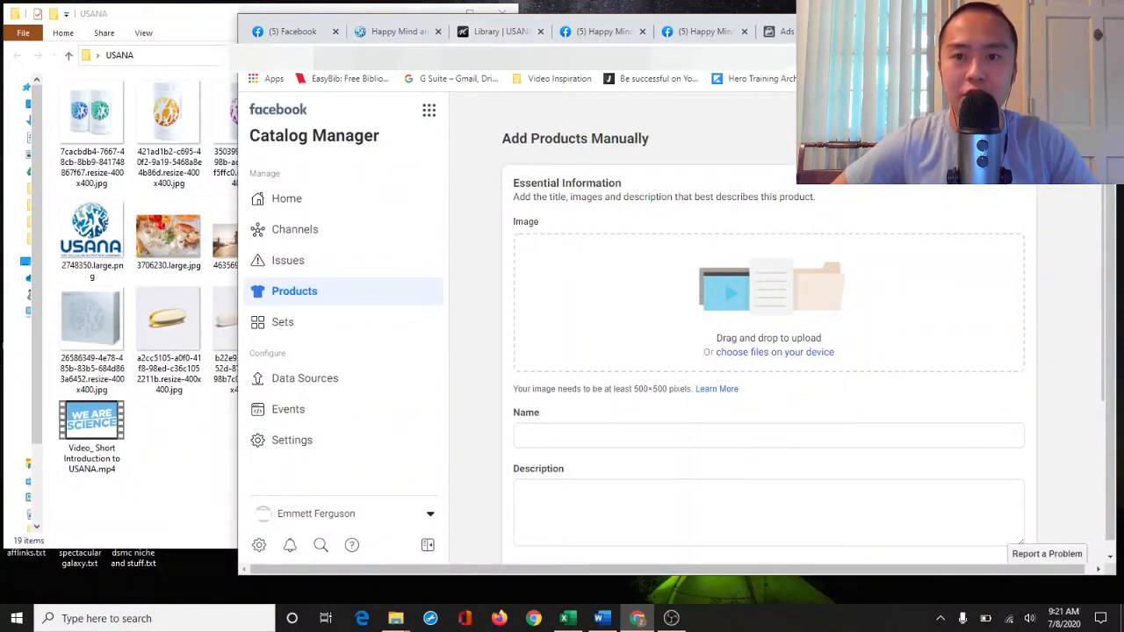
{"action": "left_click", "coordinate": [479, 34]}
{"action": "left_click", "coordinate": [204, 507]}
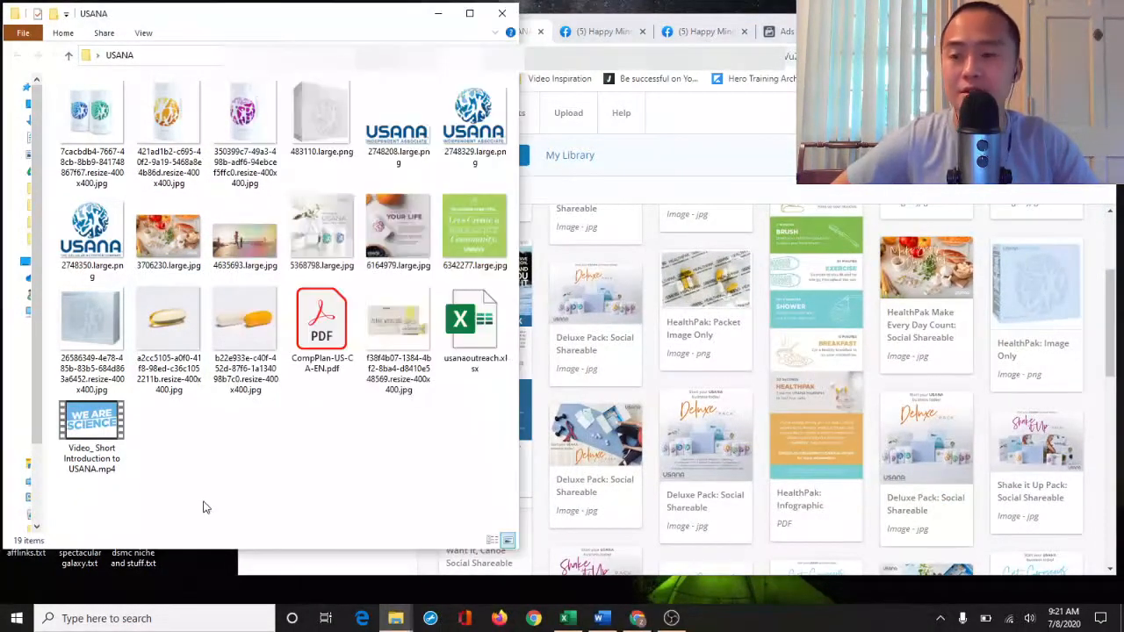
{"action": "left_click", "coordinate": [749, 318]}
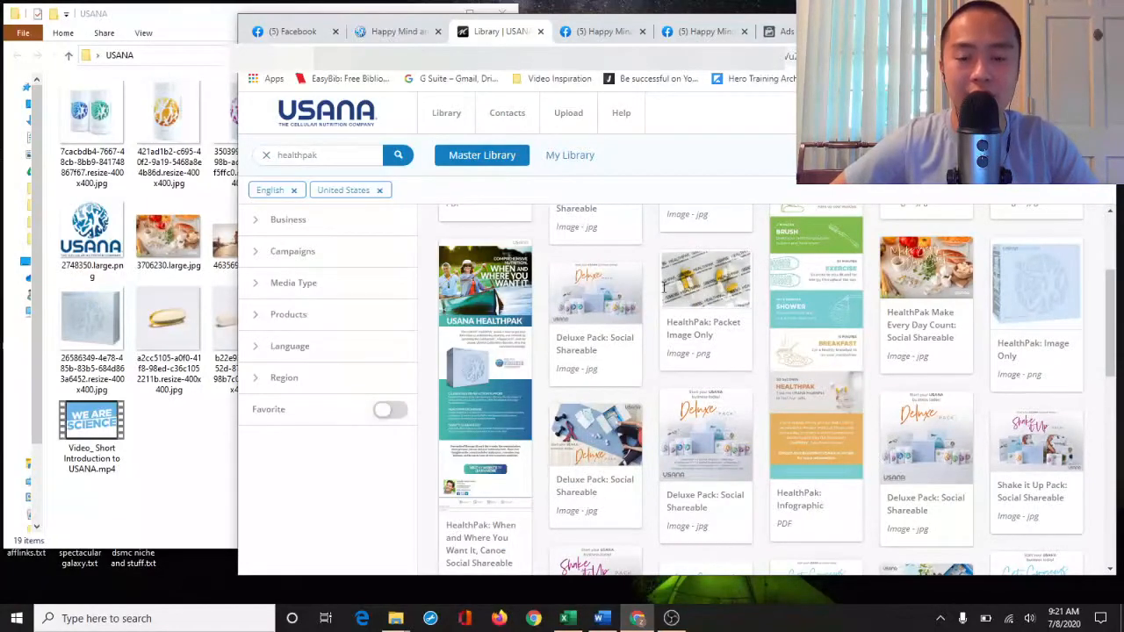
Open the full product listing from the USANA storefront and dismiss the welcome discount offer
{"action": "left_click", "coordinate": [399, 32]}
{"action": "left_click", "coordinate": [281, 31]}
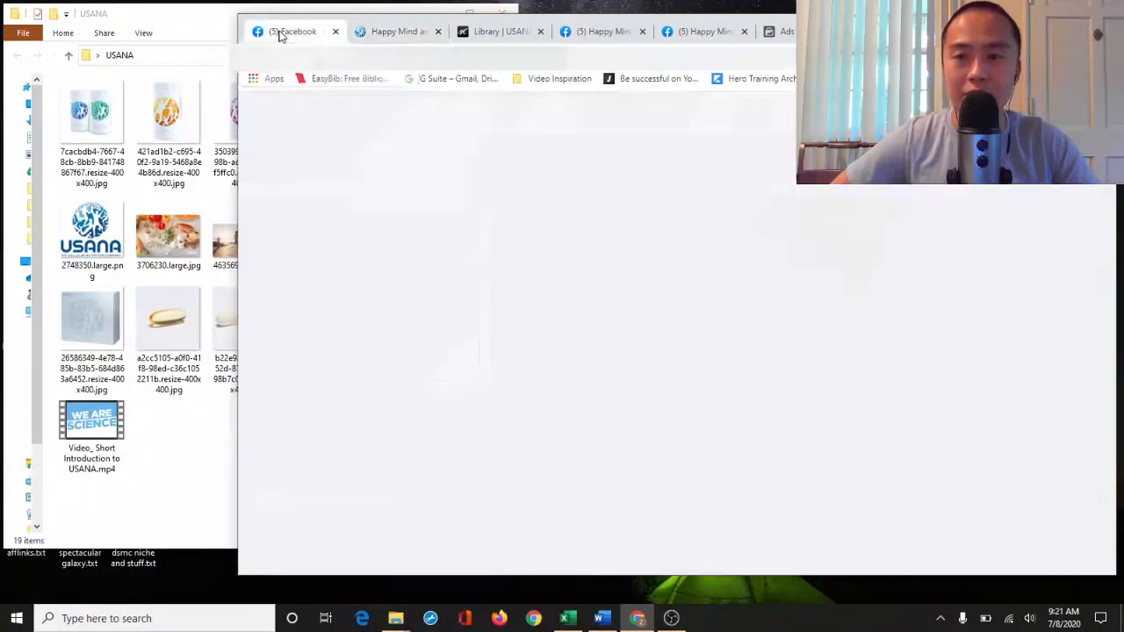
{"action": "left_click", "coordinate": [366, 35]}
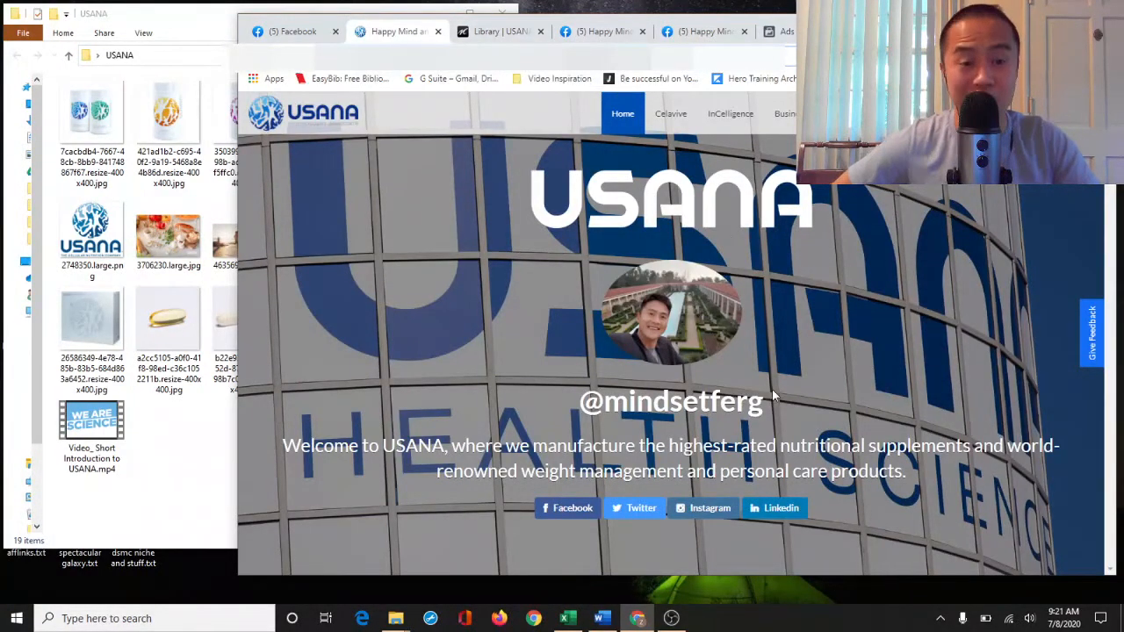
{"action": "left_click", "coordinate": [913, 113]}
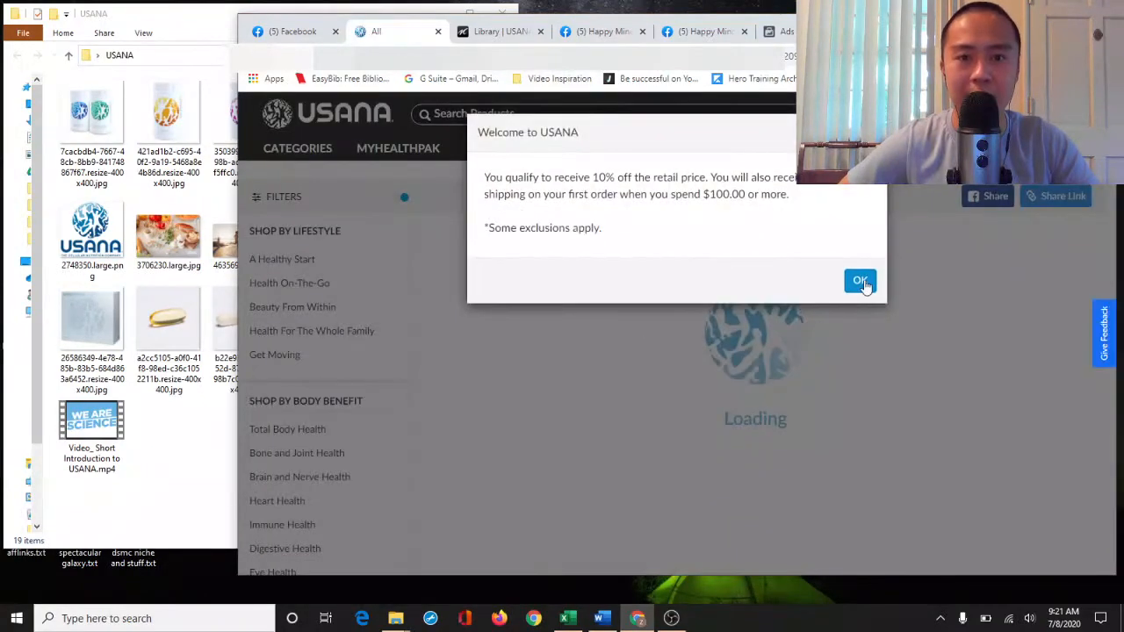
{"action": "left_click", "coordinate": [863, 283]}
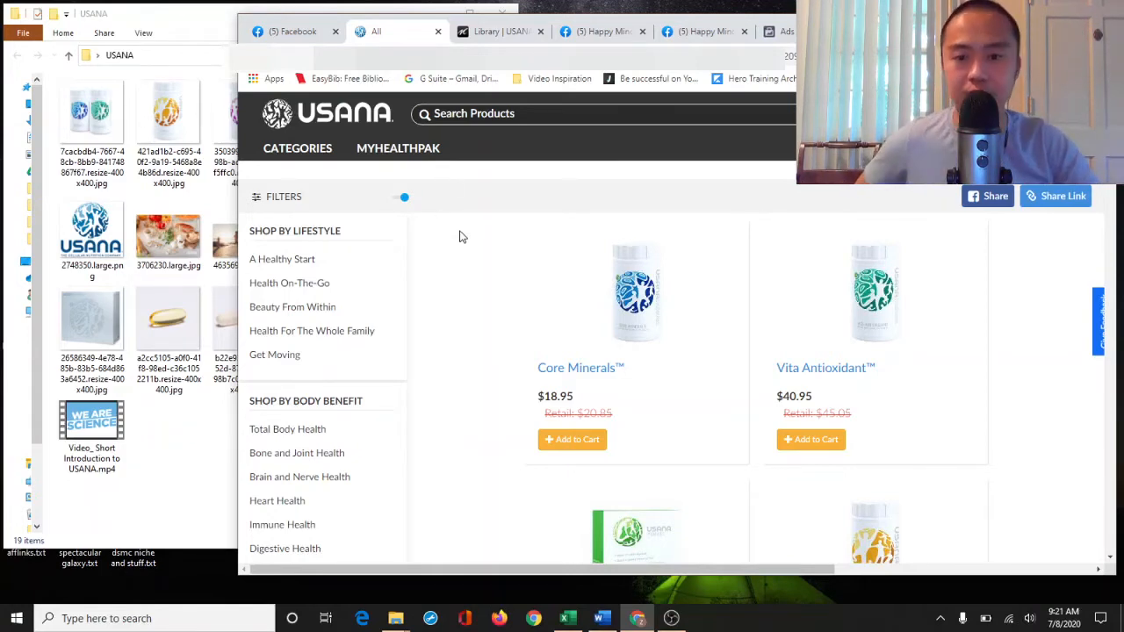
Look through the shop's product listing along with its lifestyle and body benefit filters
{"action": "scroll", "coordinate": [657, 269], "scroll_direction": "down", "scroll_amount": 4}
{"action": "scroll", "coordinate": [730, 439], "scroll_direction": "up", "scroll_amount": 4}
{"action": "scroll", "coordinate": [452, 411], "scroll_direction": "down", "scroll_amount": 2}
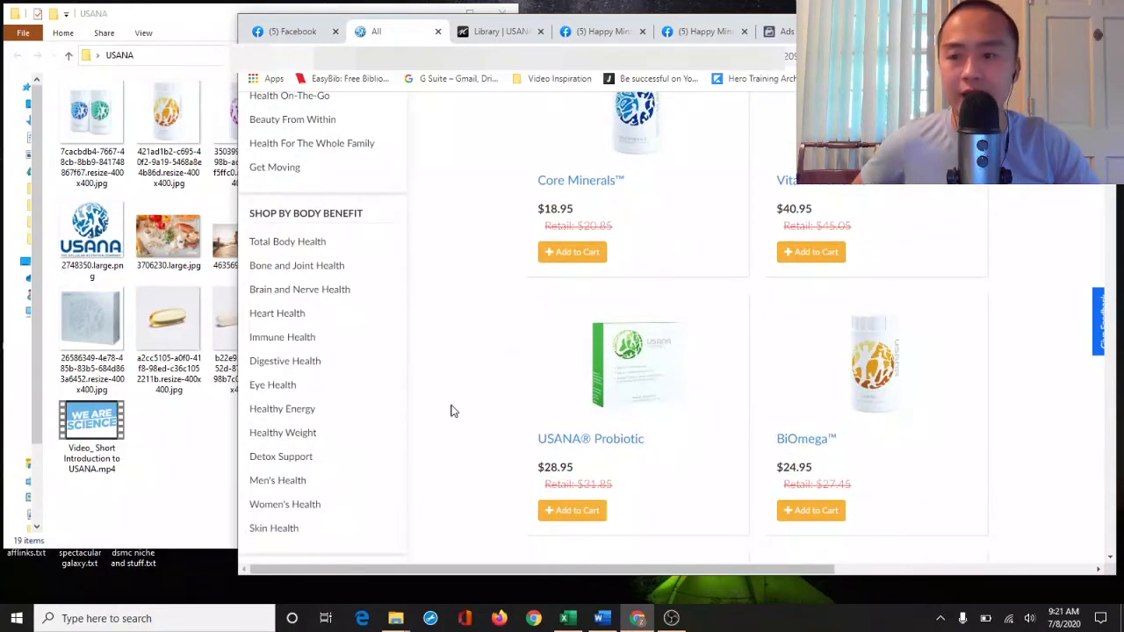
{"action": "scroll", "coordinate": [452, 411], "scroll_direction": "up", "scroll_amount": 2}
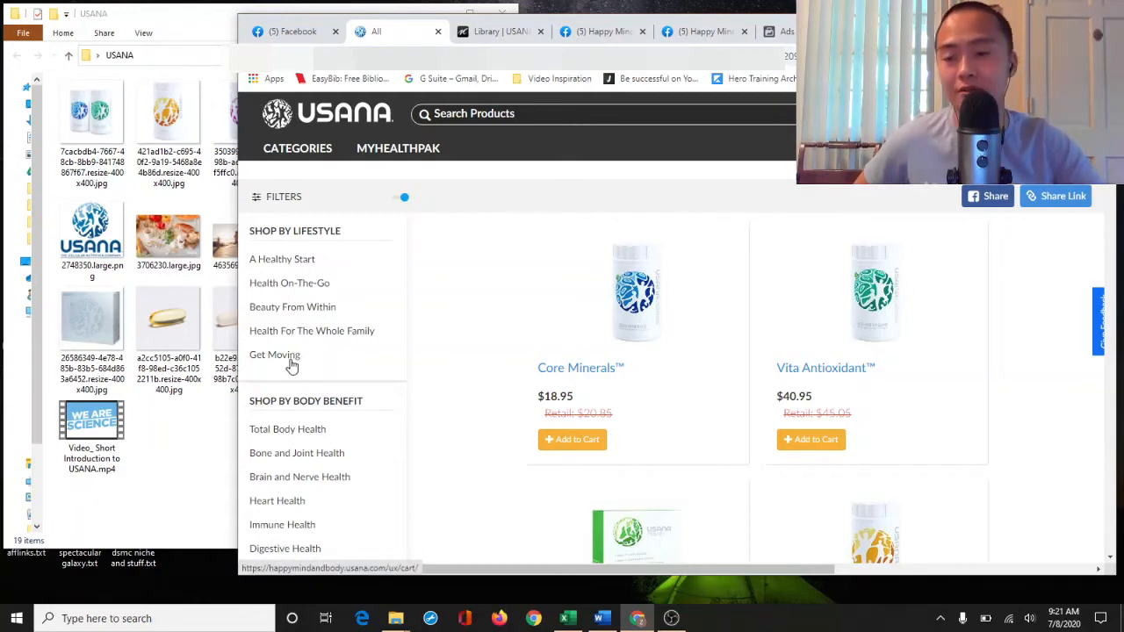
{"action": "scroll", "coordinate": [293, 367], "scroll_direction": "down", "scroll_amount": 3}
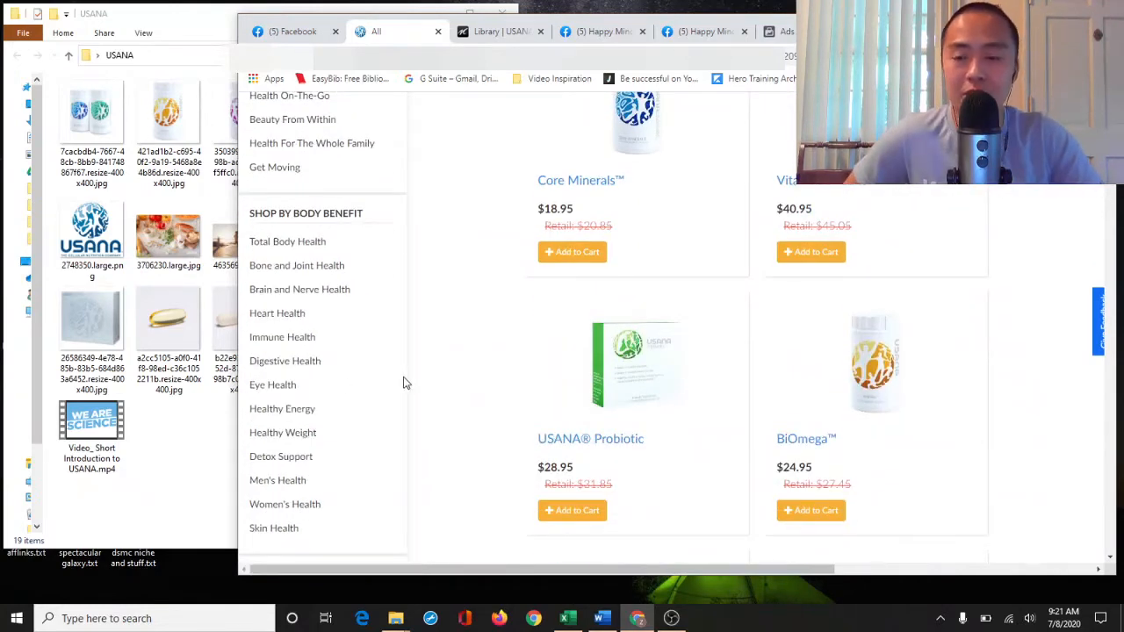
{"action": "scroll", "coordinate": [403, 385], "scroll_direction": "down", "scroll_amount": 3}
{"action": "scroll", "coordinate": [421, 423], "scroll_direction": "up", "scroll_amount": 3}
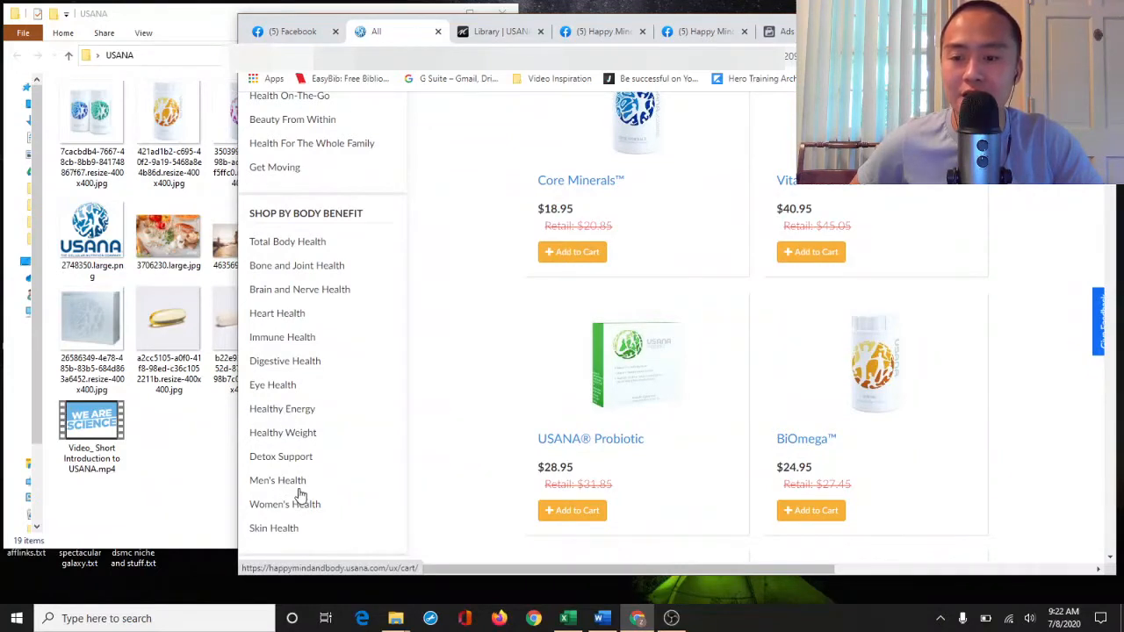
Open the Immune Health, Healthy Energy and Men's Health filters in separate tabs
{"action": "right_click", "coordinate": [291, 345]}
{"action": "left_click", "coordinate": [318, 355]}
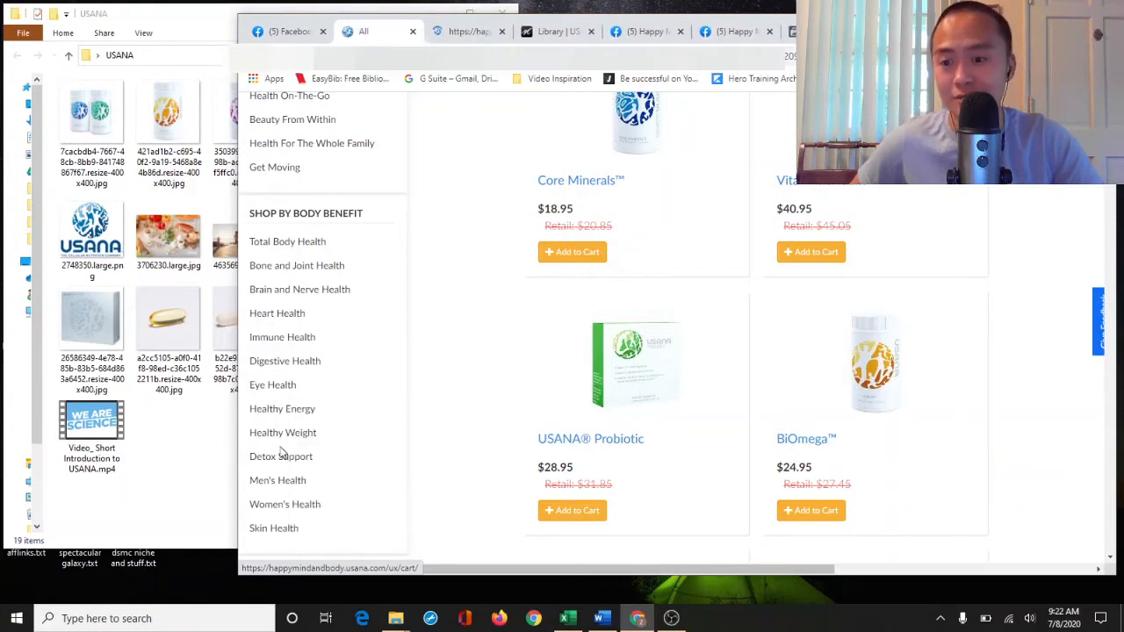
{"action": "right_click", "coordinate": [302, 409]}
{"action": "left_click", "coordinate": [329, 416]}
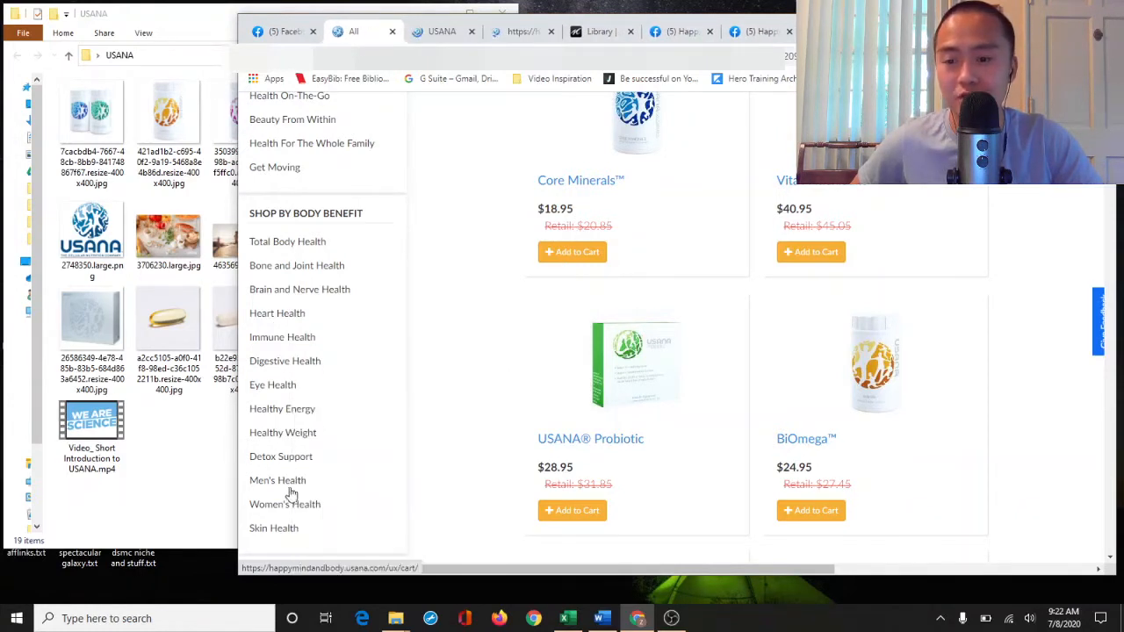
{"action": "right_click", "coordinate": [290, 484]}
{"action": "left_click", "coordinate": [320, 300]}
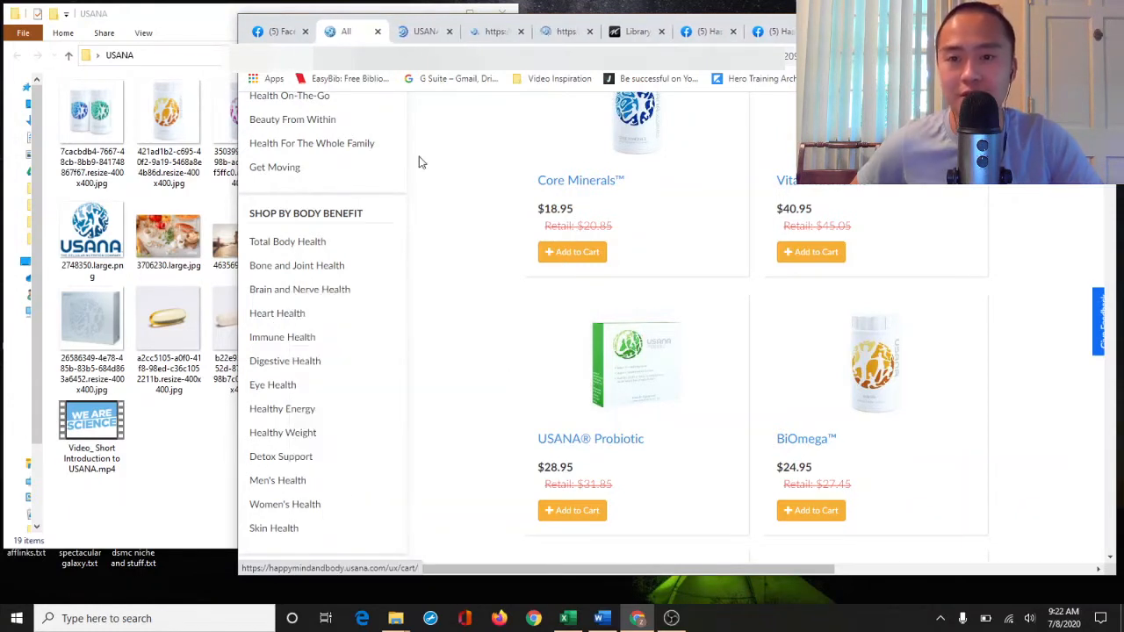
View the first of the newly opened shop pages, dismiss its welcome offer, and look over the product categories
{"action": "left_click", "coordinate": [422, 33]}
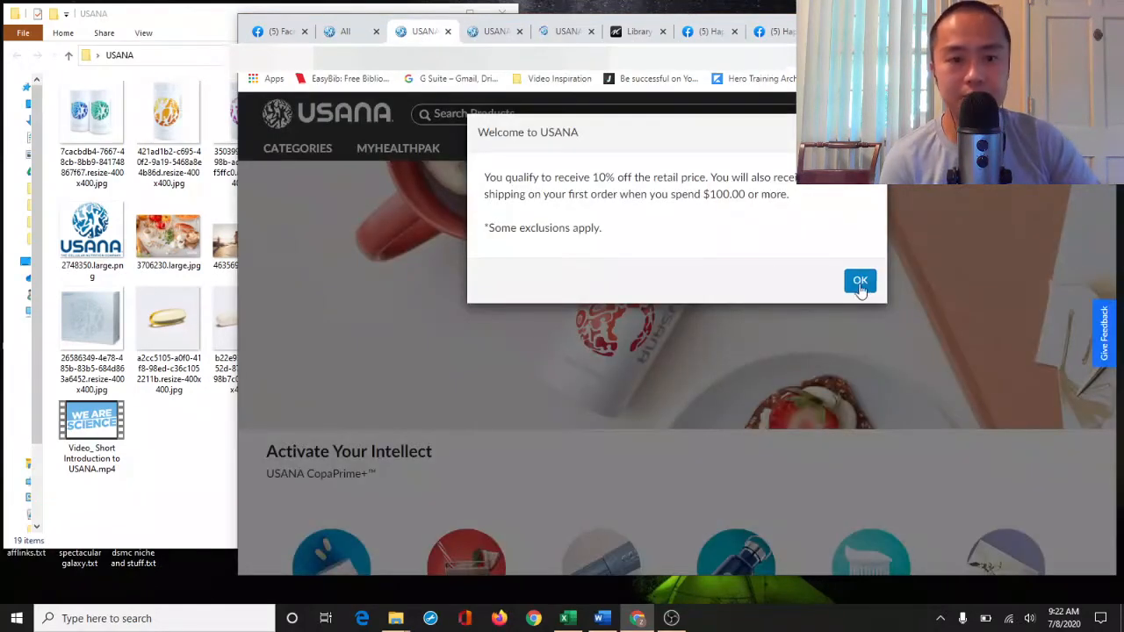
{"action": "left_click", "coordinate": [859, 283]}
{"action": "scroll", "coordinate": [565, 377], "scroll_direction": "down", "scroll_amount": 10}
{"action": "scroll", "coordinate": [648, 392], "scroll_direction": "up", "scroll_amount": 6}
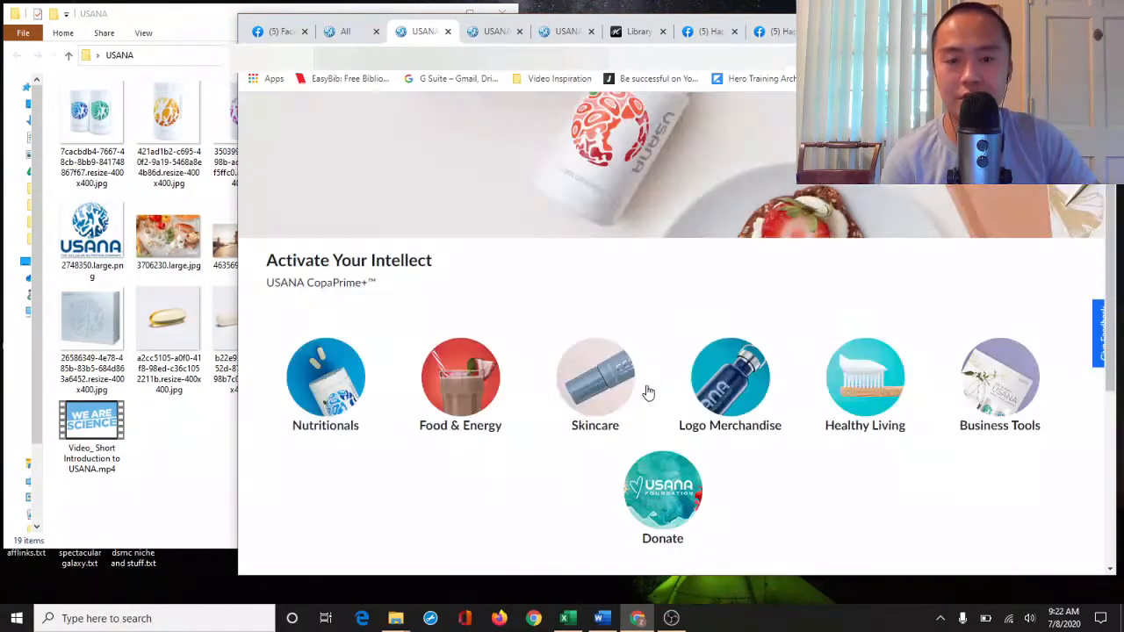
Close the three extra USANA shop pages and return to the full product listing
{"action": "scroll", "coordinate": [647, 393], "scroll_direction": "down", "scroll_amount": 5}
{"action": "scroll", "coordinate": [647, 394], "scroll_direction": "up", "scroll_amount": 4}
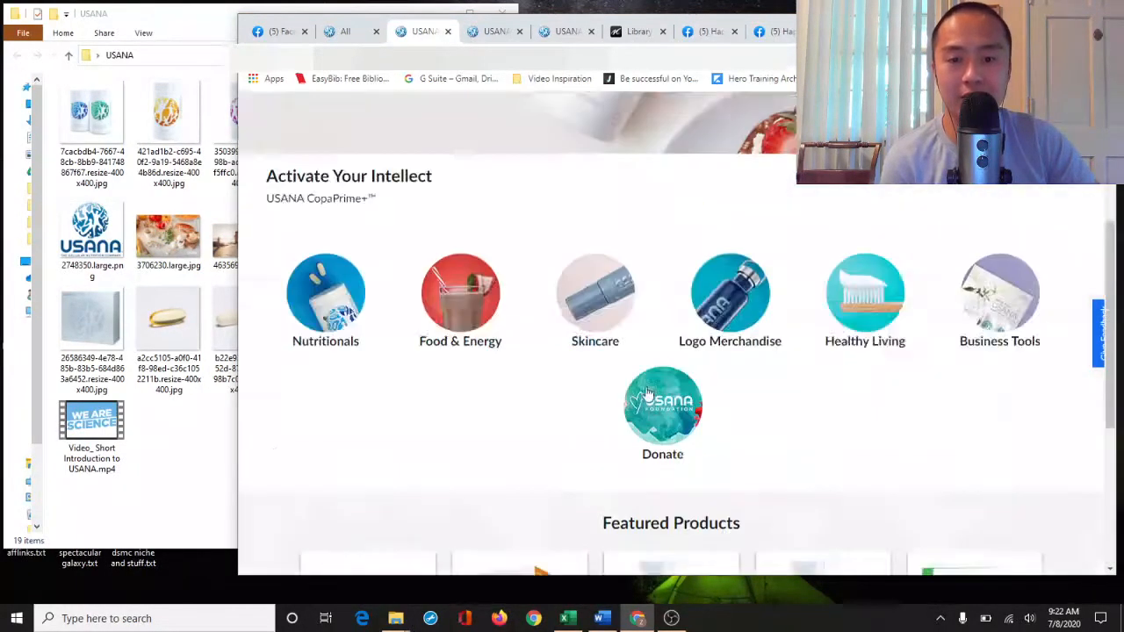
{"action": "left_click", "coordinate": [498, 33]}
{"action": "left_click", "coordinate": [416, 36]}
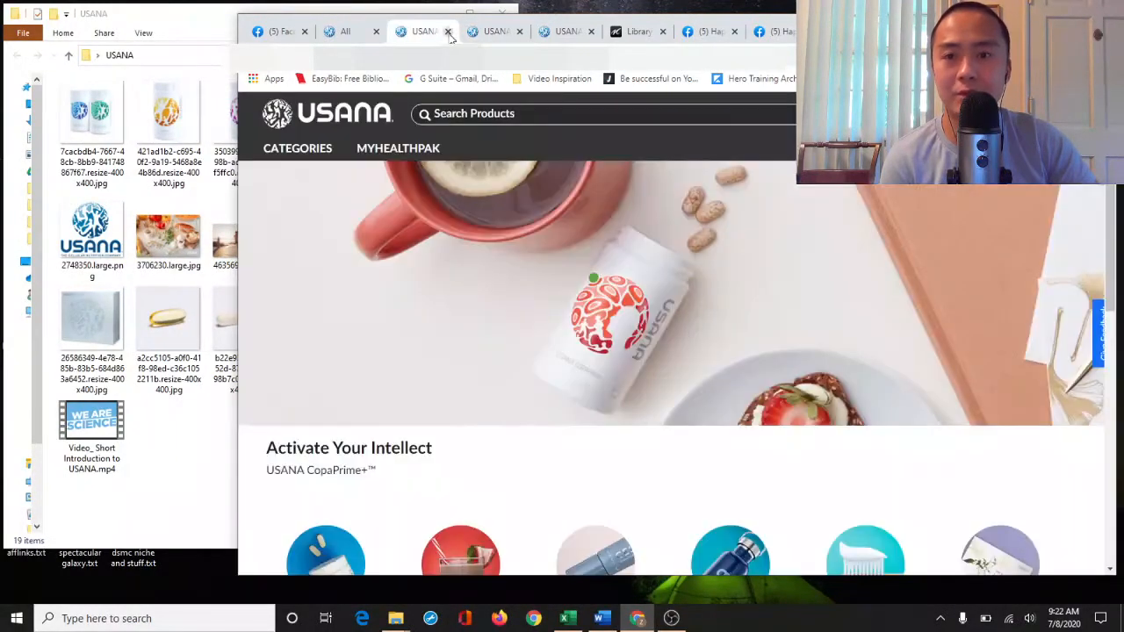
{"action": "left_click", "coordinate": [447, 32]}
{"action": "left_click", "coordinate": [447, 32]}
{"action": "left_click", "coordinate": [446, 32]}
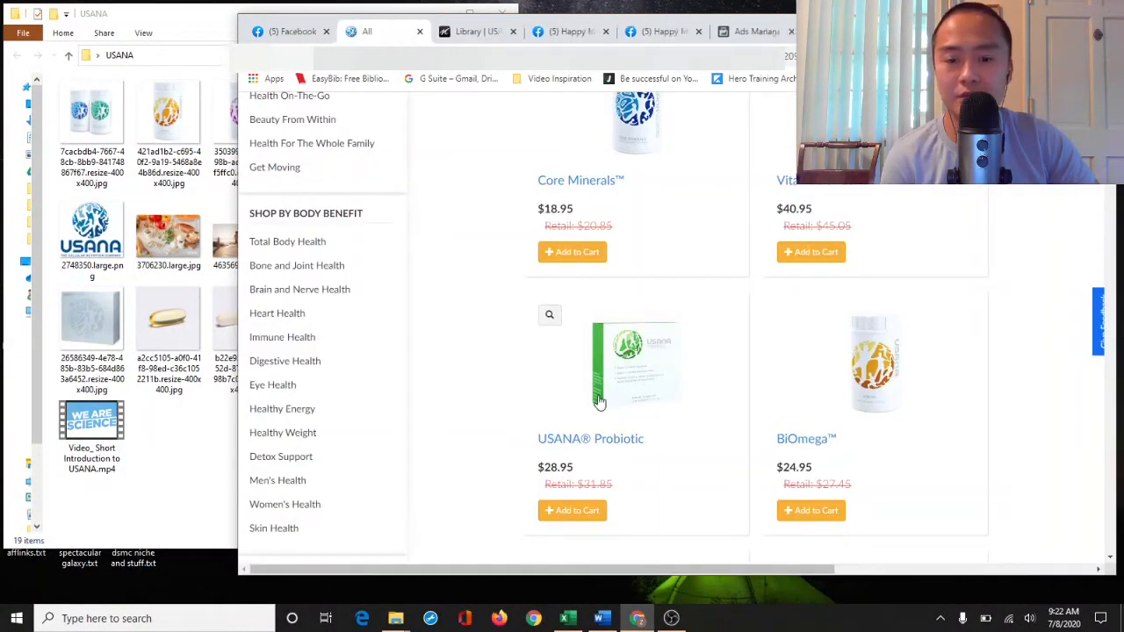
Filter the product listing by Men's Health and open the Power Up Bundle's product page
{"action": "left_click", "coordinate": [295, 482]}
{"action": "scroll", "coordinate": [793, 260], "scroll_direction": "down", "scroll_amount": 4}
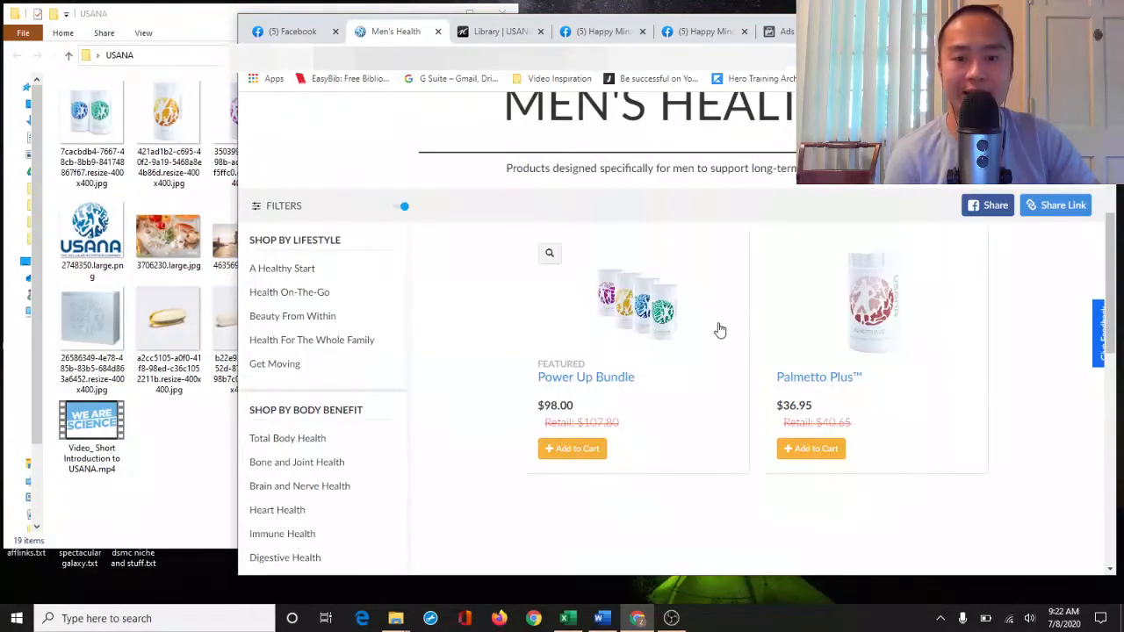
{"action": "scroll", "coordinate": [712, 338], "scroll_direction": "down", "scroll_amount": 4}
{"action": "scroll", "coordinate": [694, 344], "scroll_direction": "up", "scroll_amount": 4}
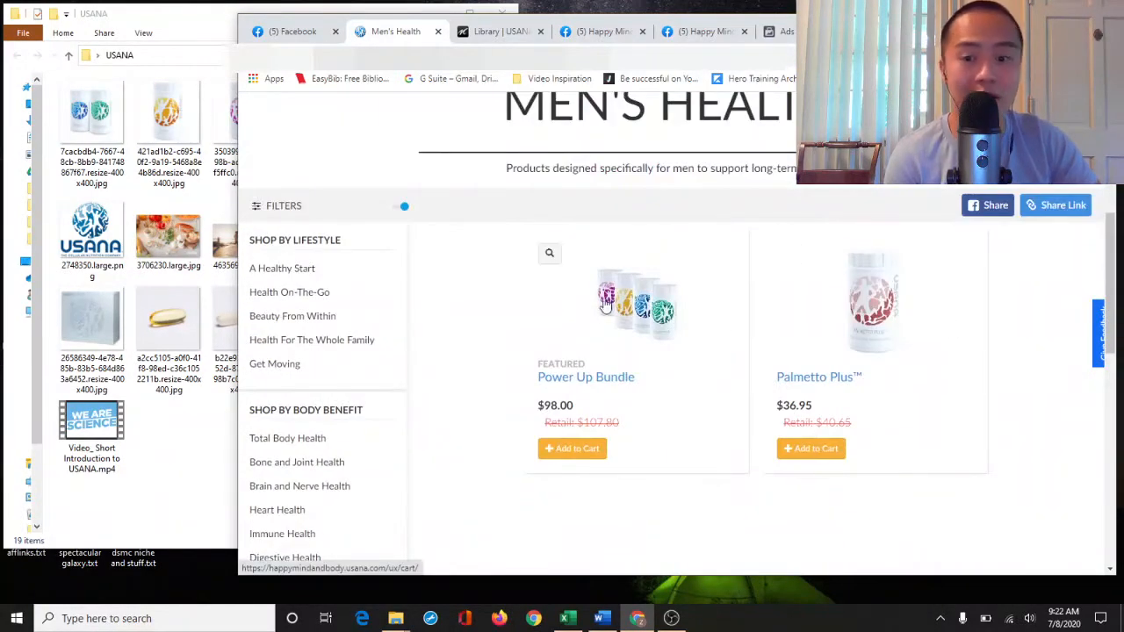
{"action": "left_click", "coordinate": [623, 323]}
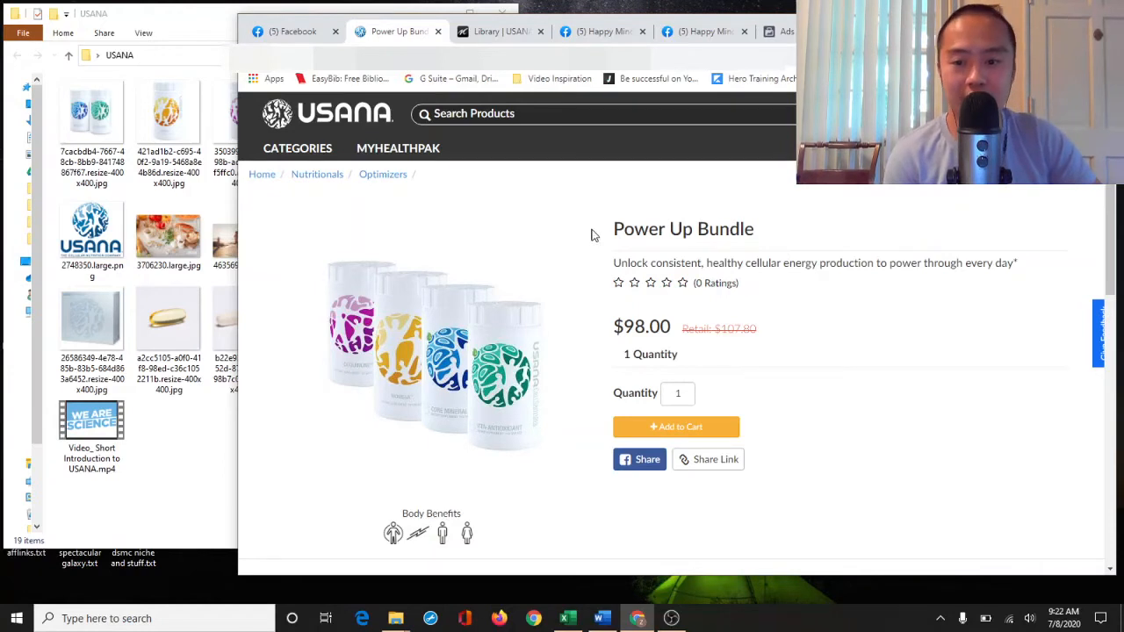
Try to copy the Power Up Bundle's product image into the USANA folder
{"action": "right_click", "coordinate": [446, 315]}
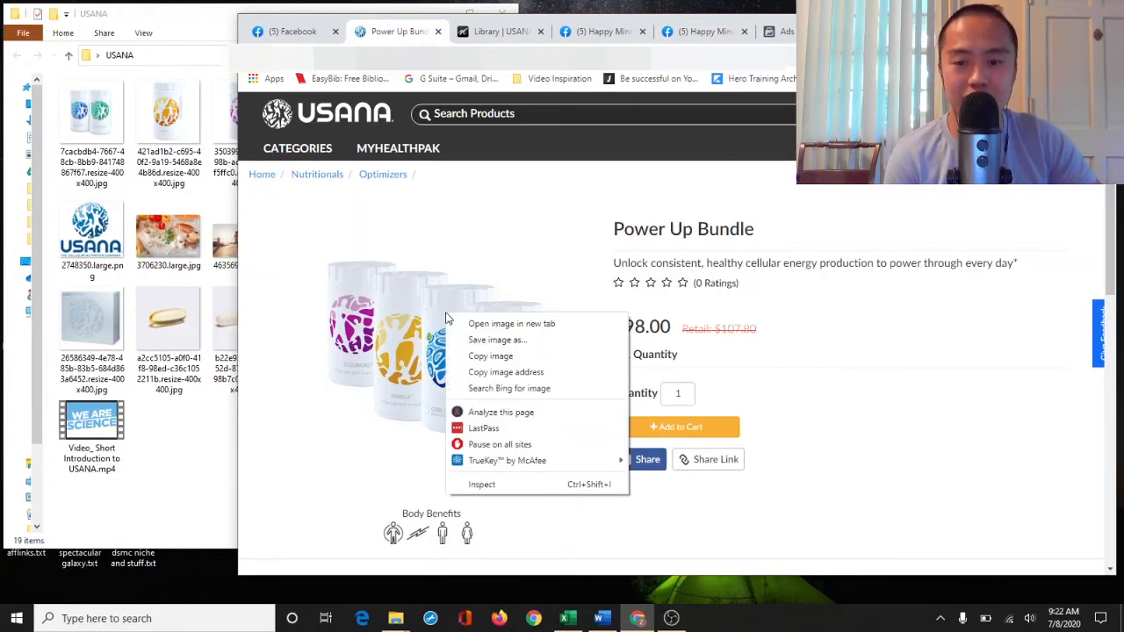
{"action": "left_click", "coordinate": [509, 356]}
{"action": "right_click", "coordinate": [178, 456]}
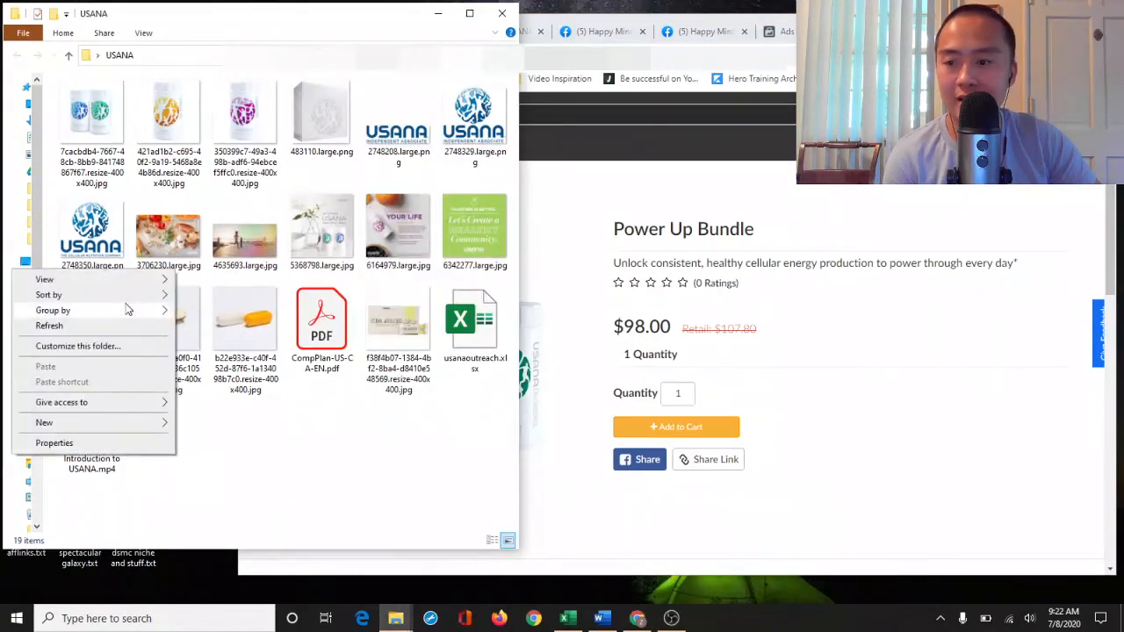
{"action": "left_click", "coordinate": [326, 454]}
{"action": "left_click", "coordinate": [669, 334]}
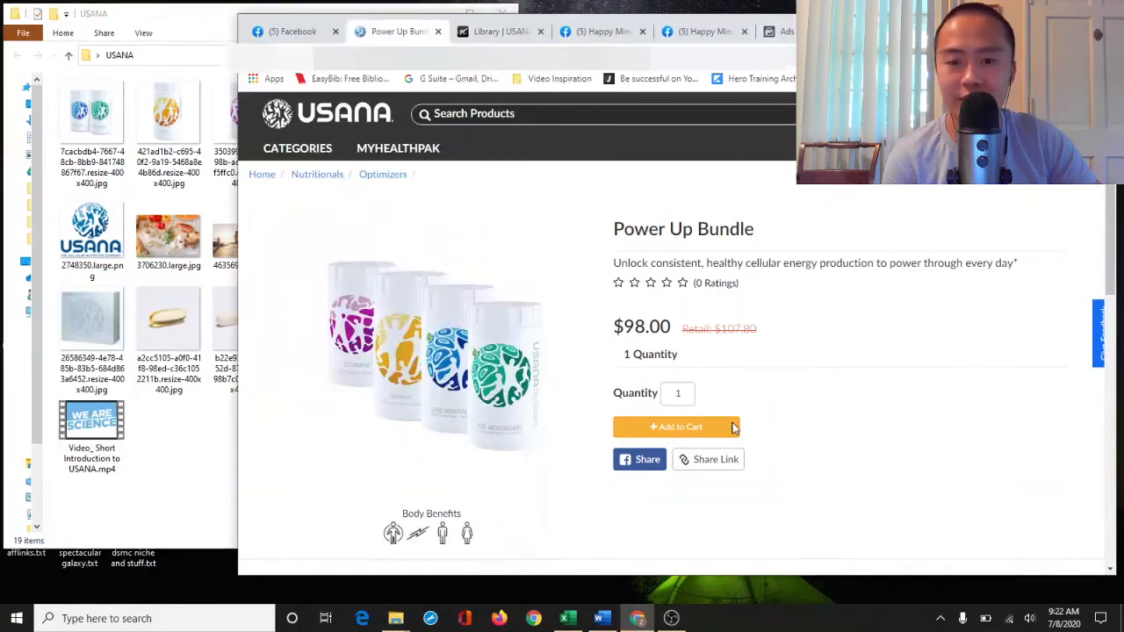
{"action": "left_click", "coordinate": [202, 427]}
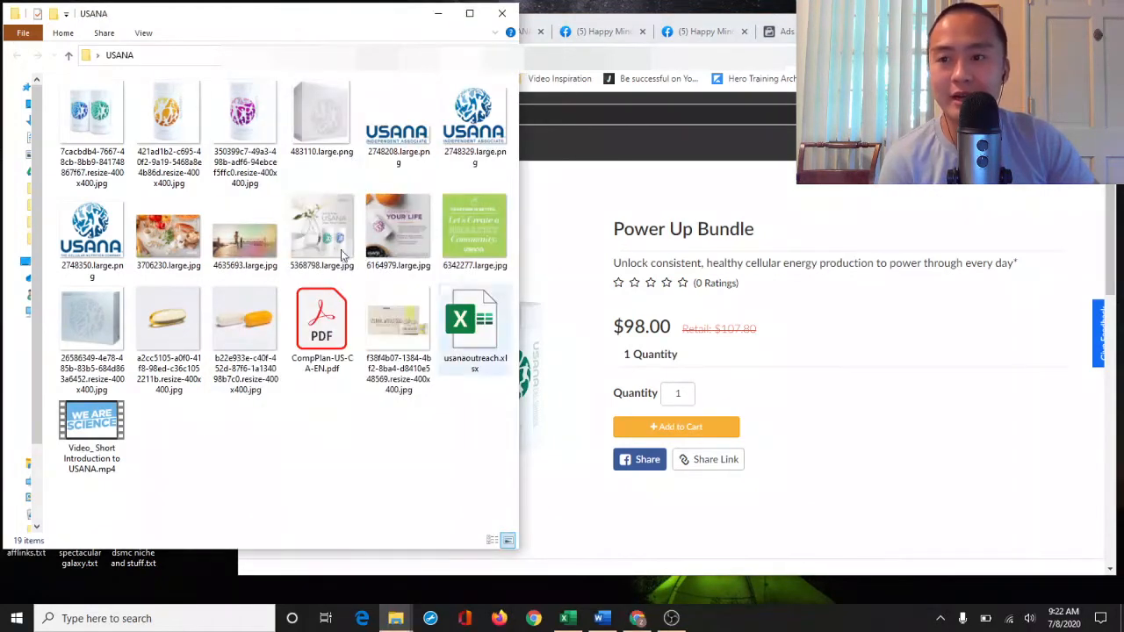
{"action": "left_click", "coordinate": [1011, 474]}
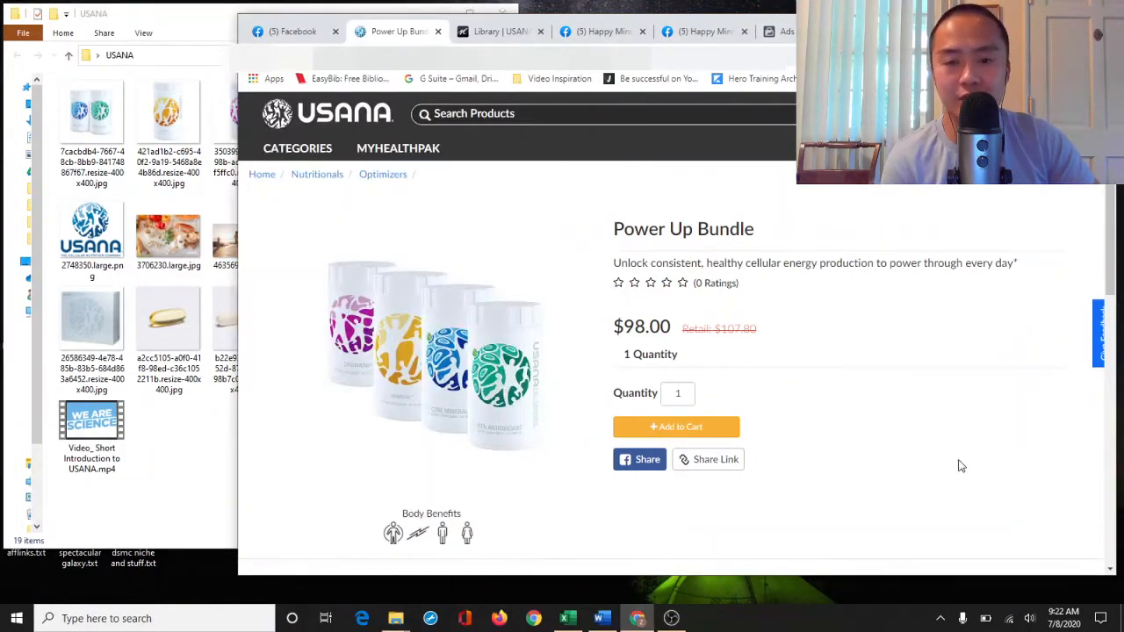
{"action": "right_click", "coordinate": [444, 353]}
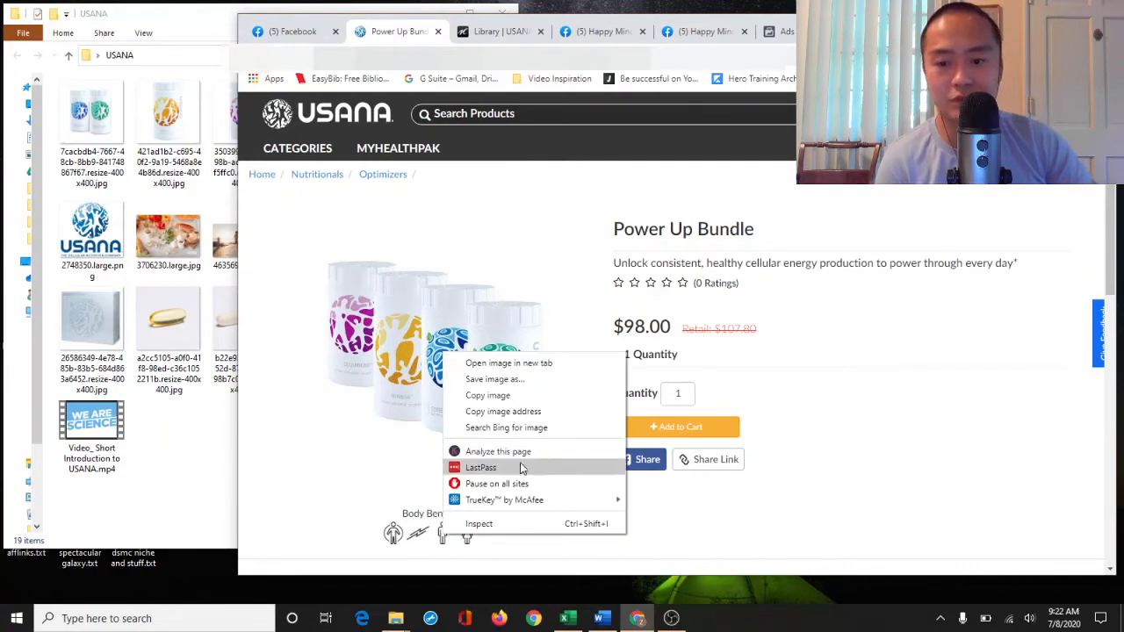
{"action": "left_click", "coordinate": [1016, 440]}
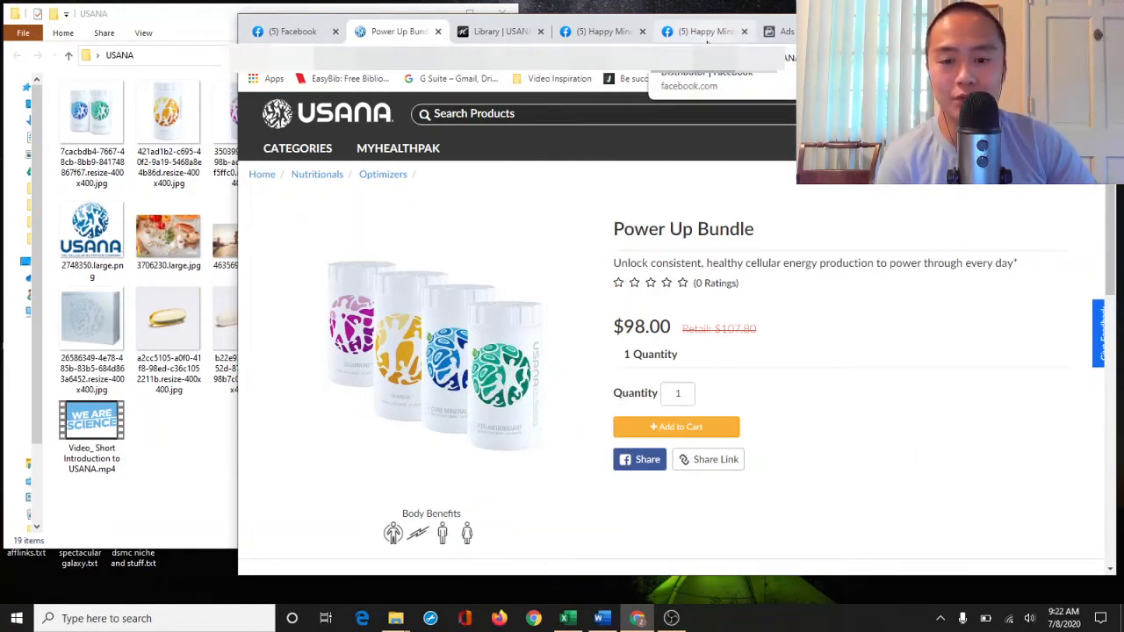
Upload the picture of the blue and green bottles from the USANA folder as the new catalog product's image
{"action": "left_click", "coordinate": [797, 33]}
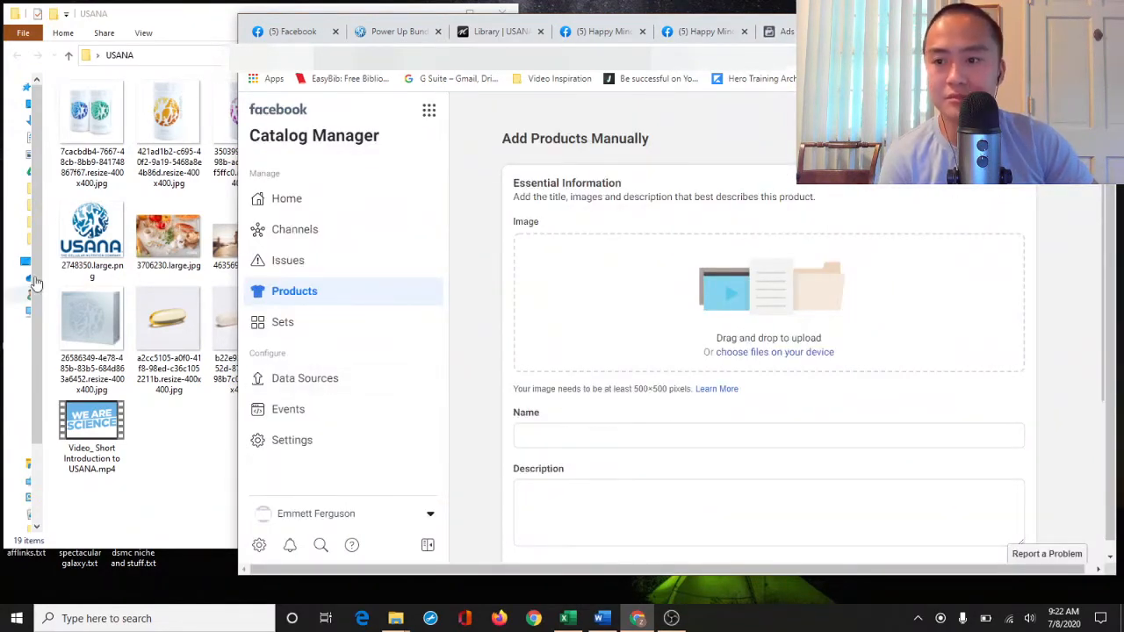
{"action": "left_click_drag", "start_coordinate": [86, 124], "coordinate": [795, 274]}
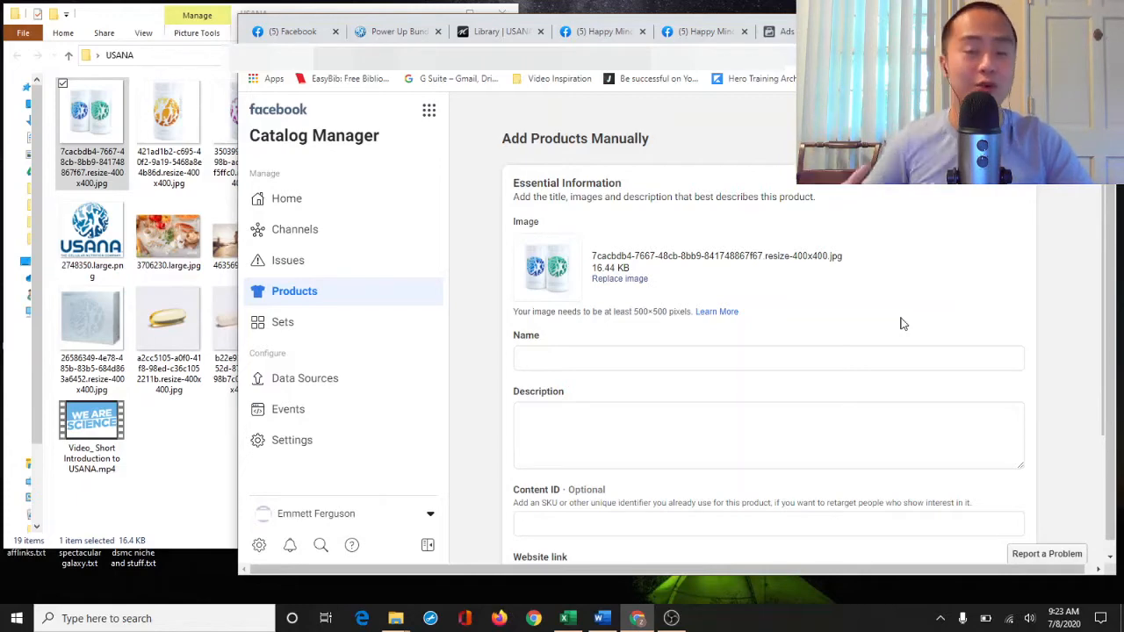
{"action": "scroll", "coordinate": [900, 323], "scroll_direction": "down", "scroll_amount": 2}
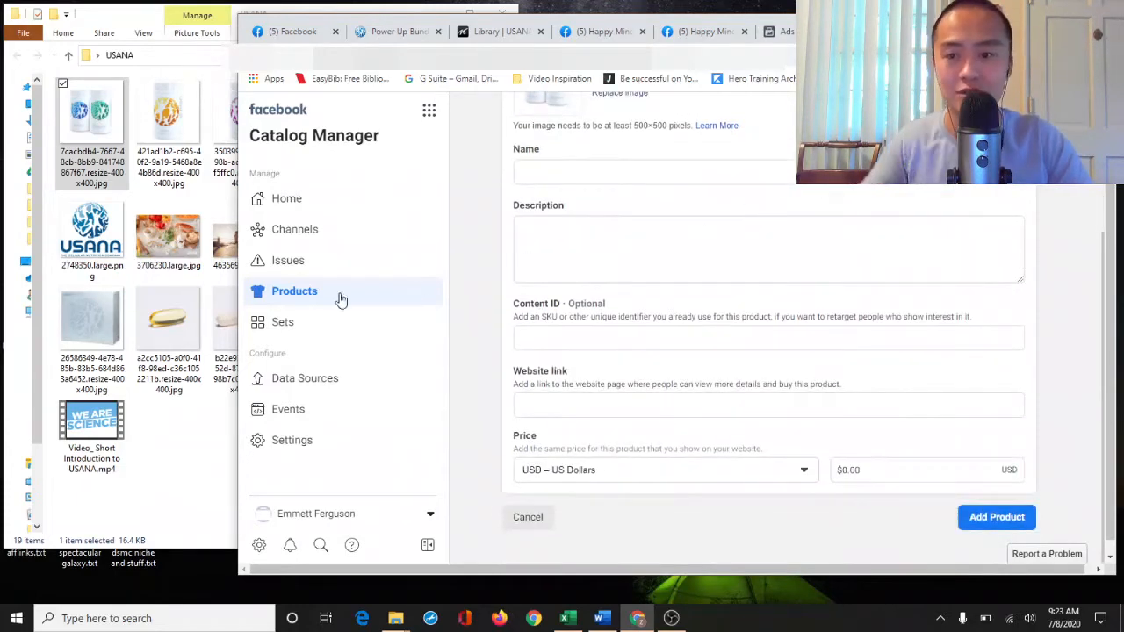
Copy the product title from the USANA page and enter "Power Up Bundle:" as the catalog product's name
{"action": "left_click", "coordinate": [414, 35]}
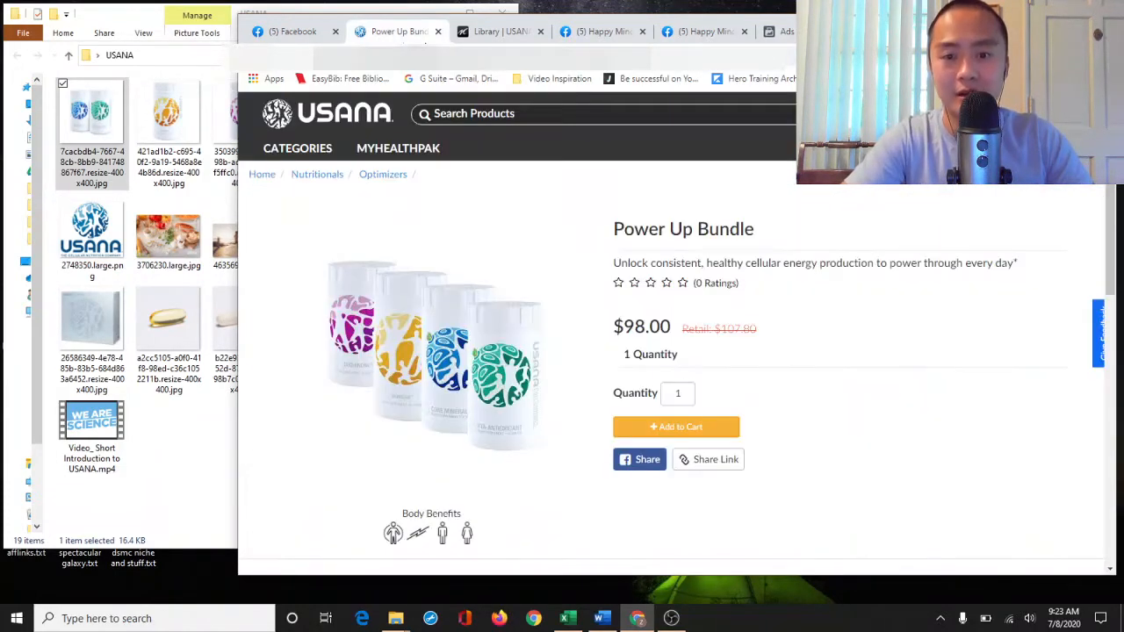
{"action": "left_click_drag", "start_coordinate": [812, 238], "coordinate": [617, 227]}
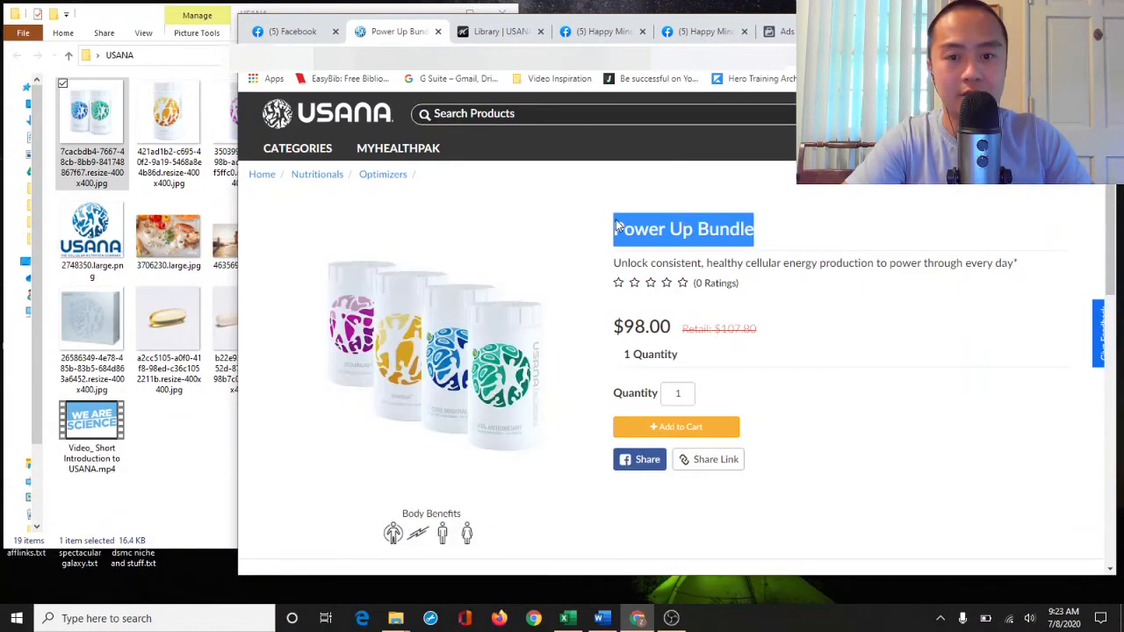
{"action": "left_click", "coordinate": [711, 32]}
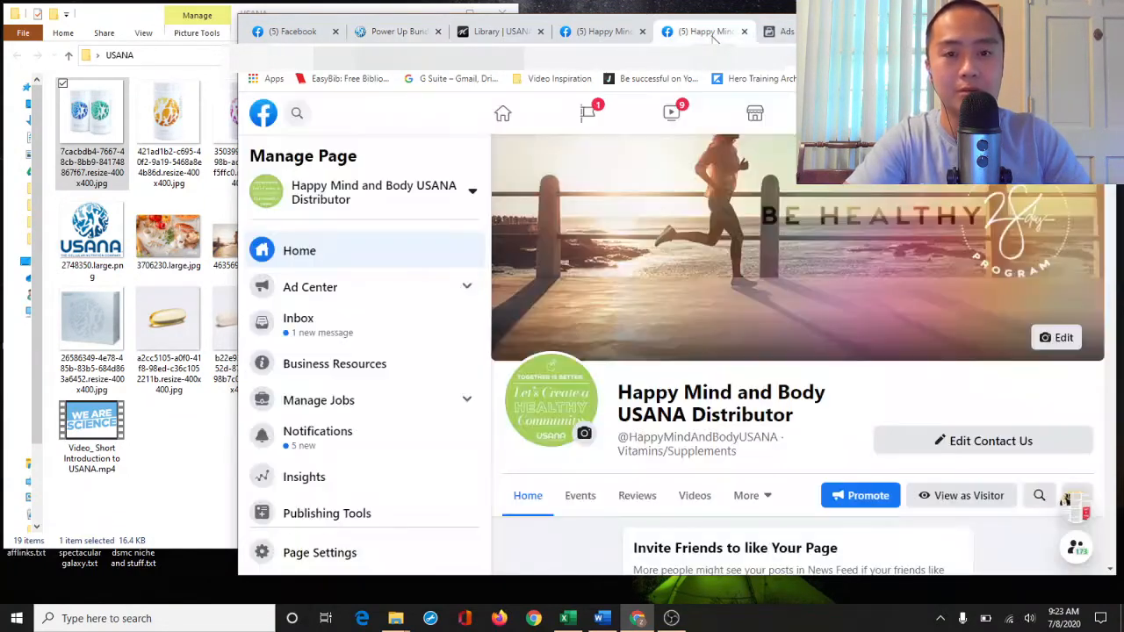
{"action": "left_click", "coordinate": [592, 33]}
{"action": "left_click", "coordinate": [781, 34]}
{"action": "left_click", "coordinate": [883, 34]}
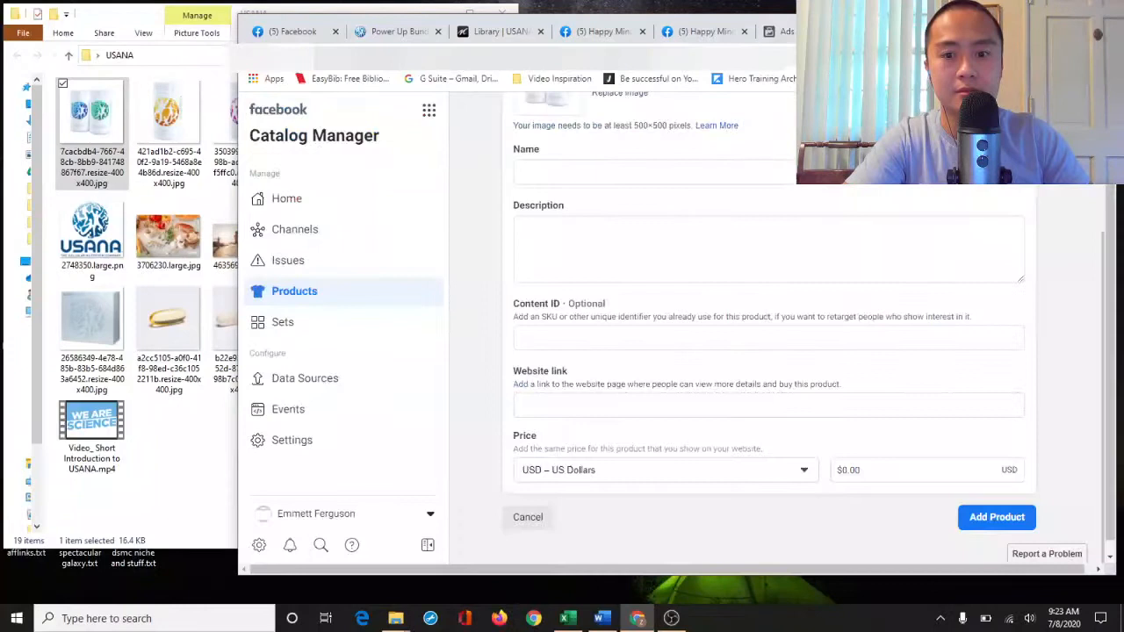
{"action": "left_click", "coordinate": [672, 176]}
{"action": "type", "text": "Power Up Bundle:"}
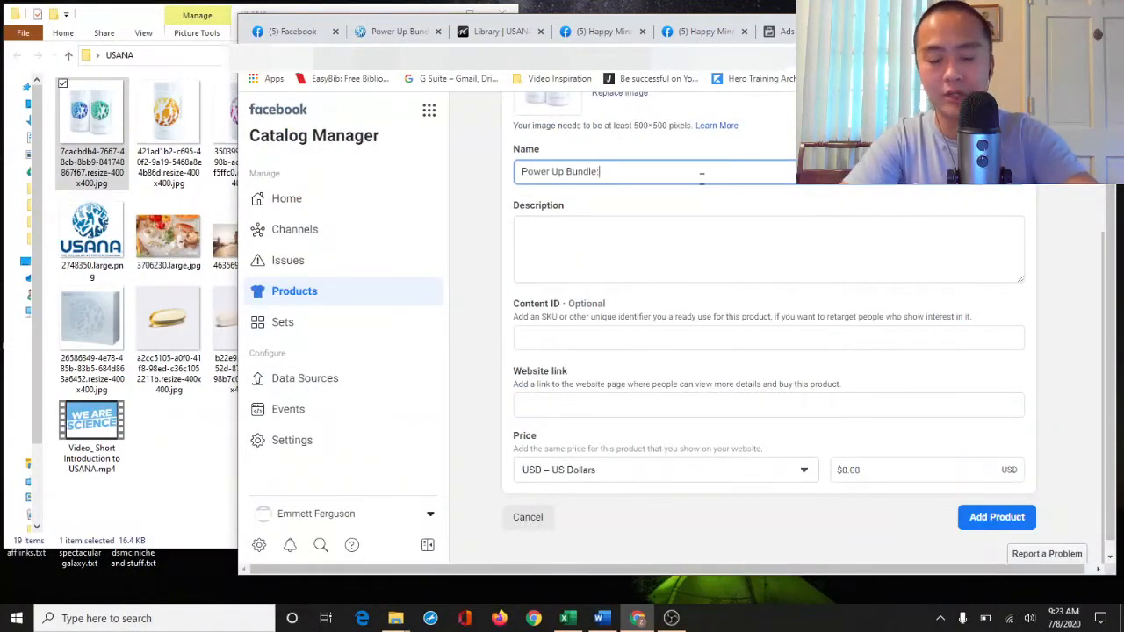
Append the USANA page's tagline beginning "Unlock consistent, healthy cellular energy production" to the catalog product's name
{"action": "left_click", "coordinate": [395, 32]}
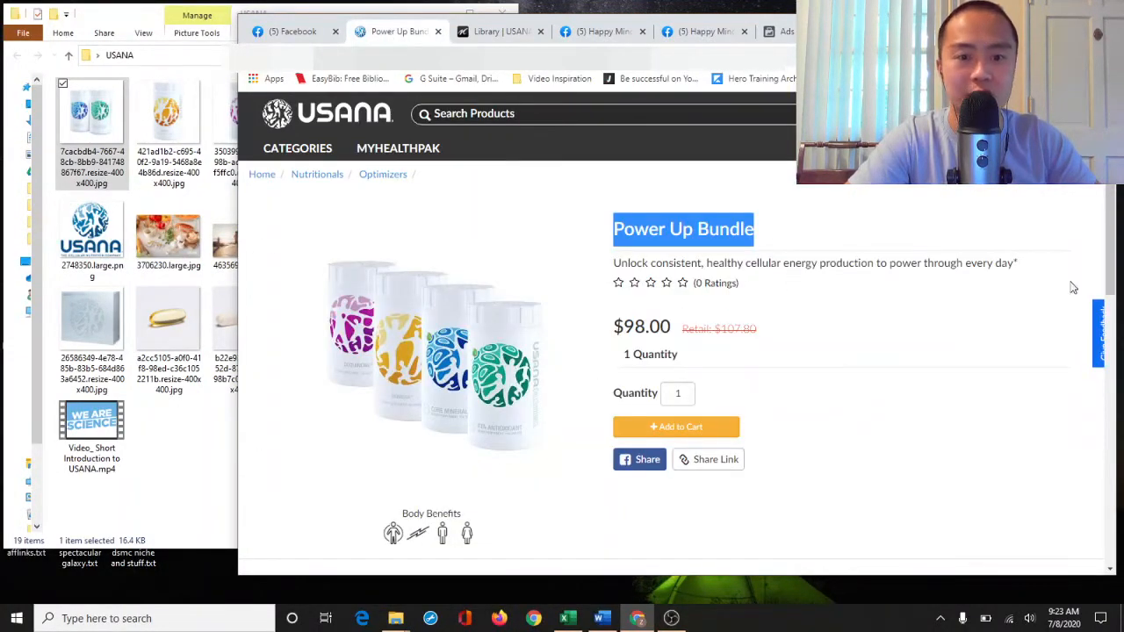
{"action": "left_click_drag", "start_coordinate": [1066, 286], "coordinate": [1029, 274]}
{"action": "left_click", "coordinate": [909, 32]}
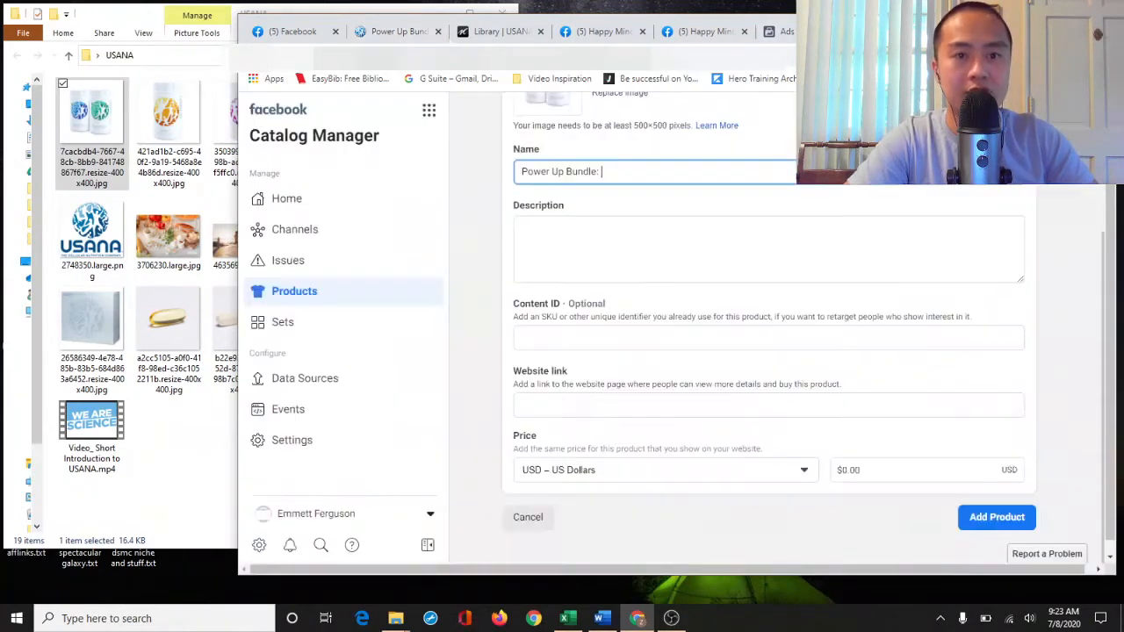
{"action": "key", "text": "ctrl+v"}
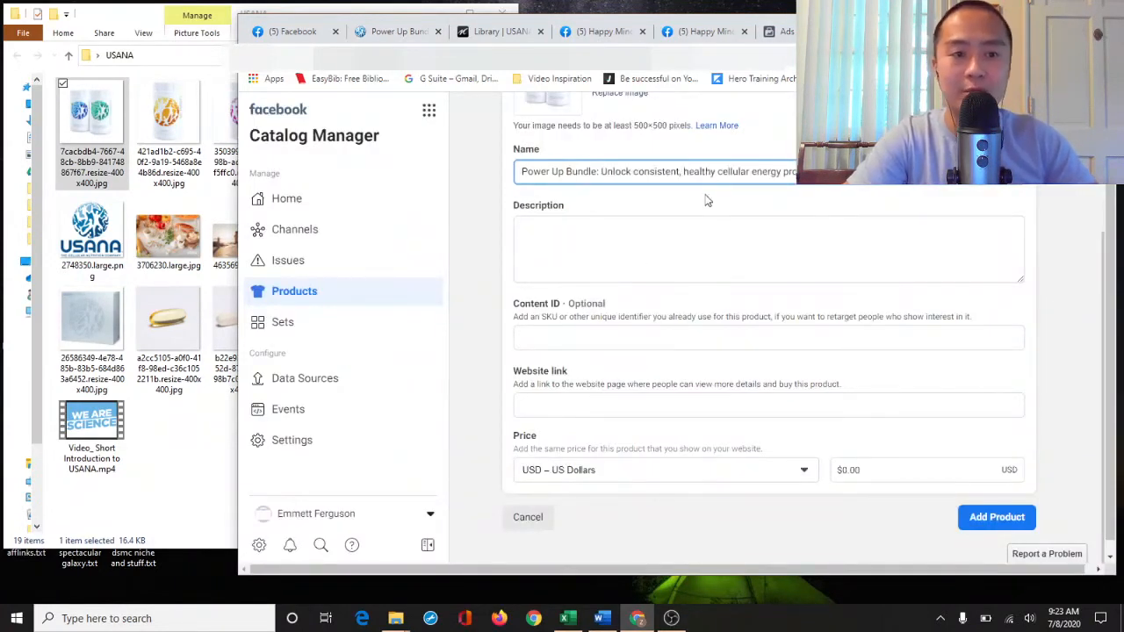
Copy the full More Information text from the Power Up Bundle's USANA product page
{"action": "left_click", "coordinate": [702, 31]}
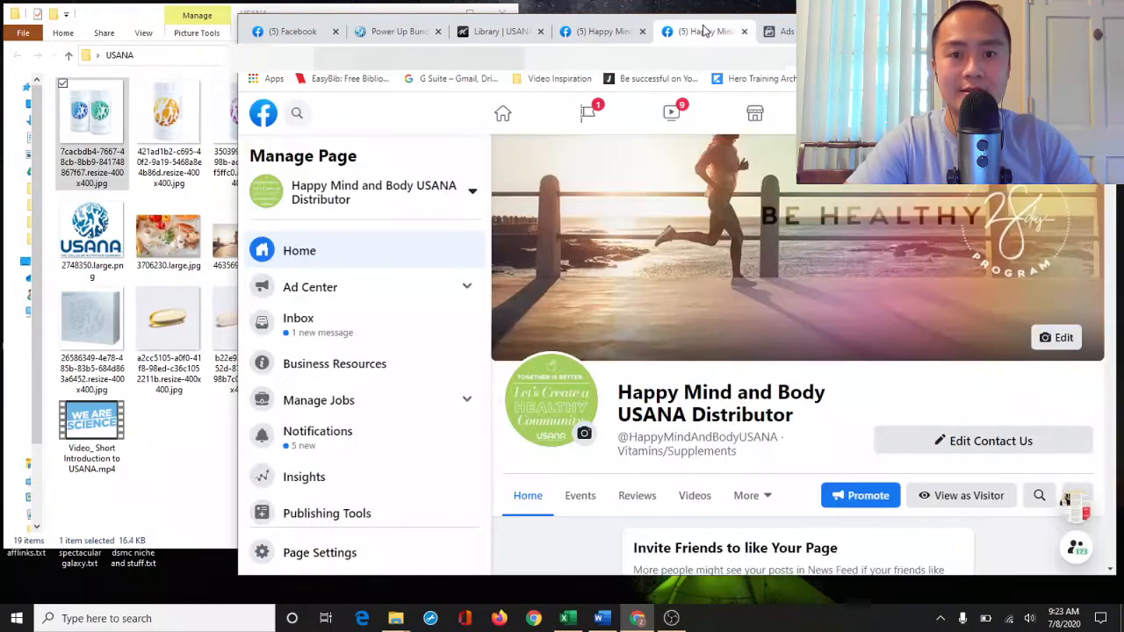
{"action": "left_click", "coordinate": [601, 31]}
{"action": "left_click", "coordinate": [500, 31]}
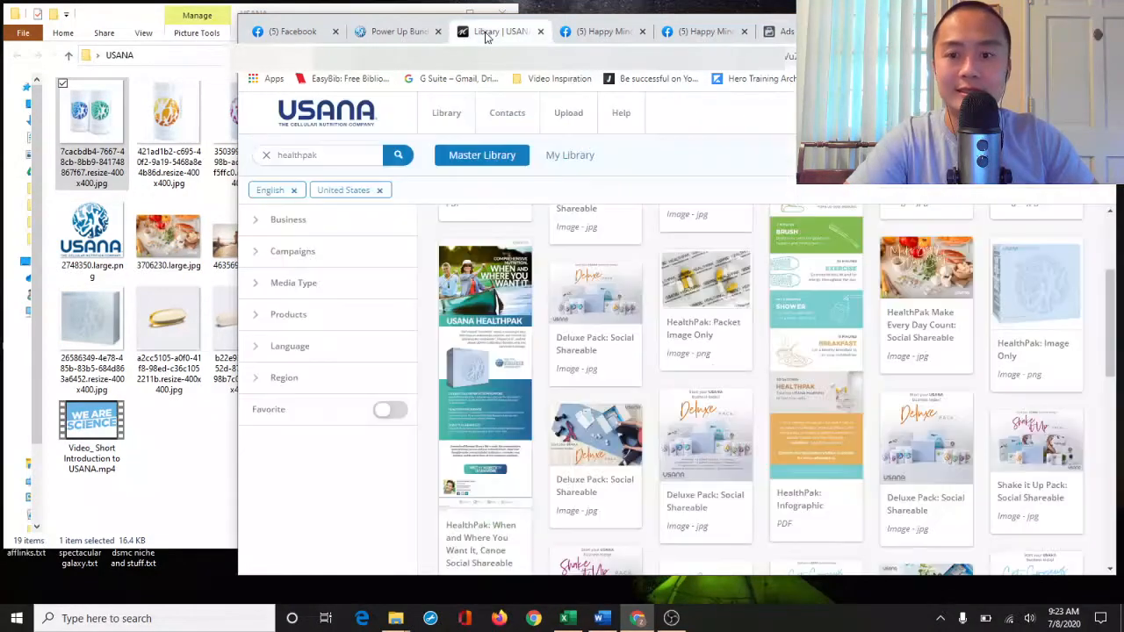
{"action": "left_click", "coordinate": [404, 32]}
{"action": "scroll", "coordinate": [802, 314], "scroll_direction": "down", "scroll_amount": 6}
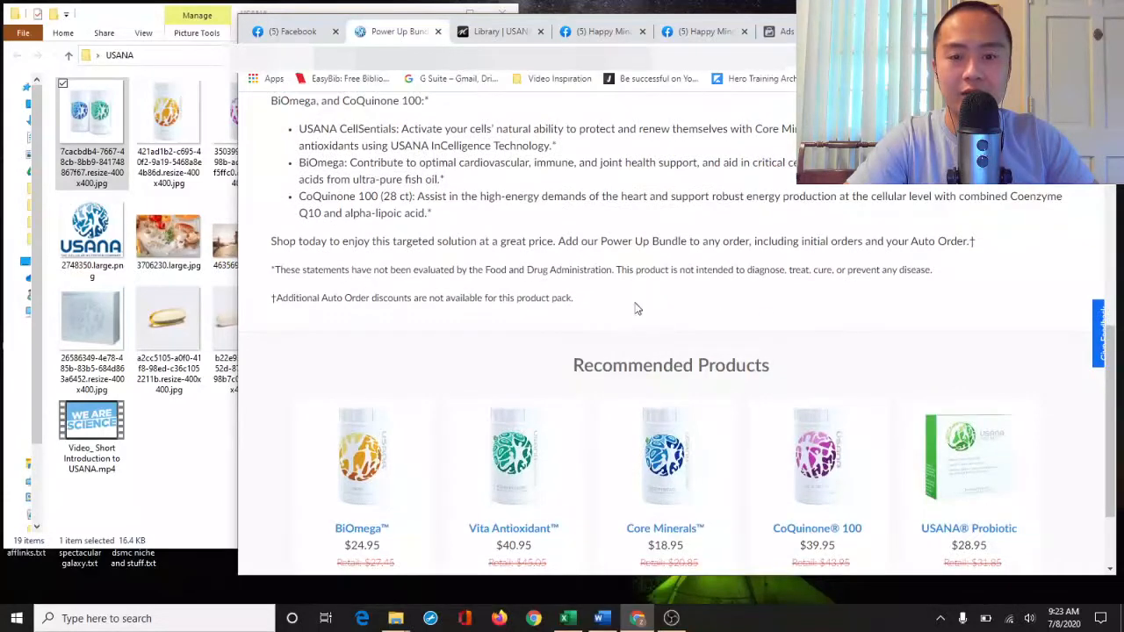
{"action": "scroll", "coordinate": [596, 500], "scroll_direction": "up", "scroll_amount": 2}
{"action": "left_click_drag", "start_coordinate": [597, 496], "coordinate": [268, 275]}
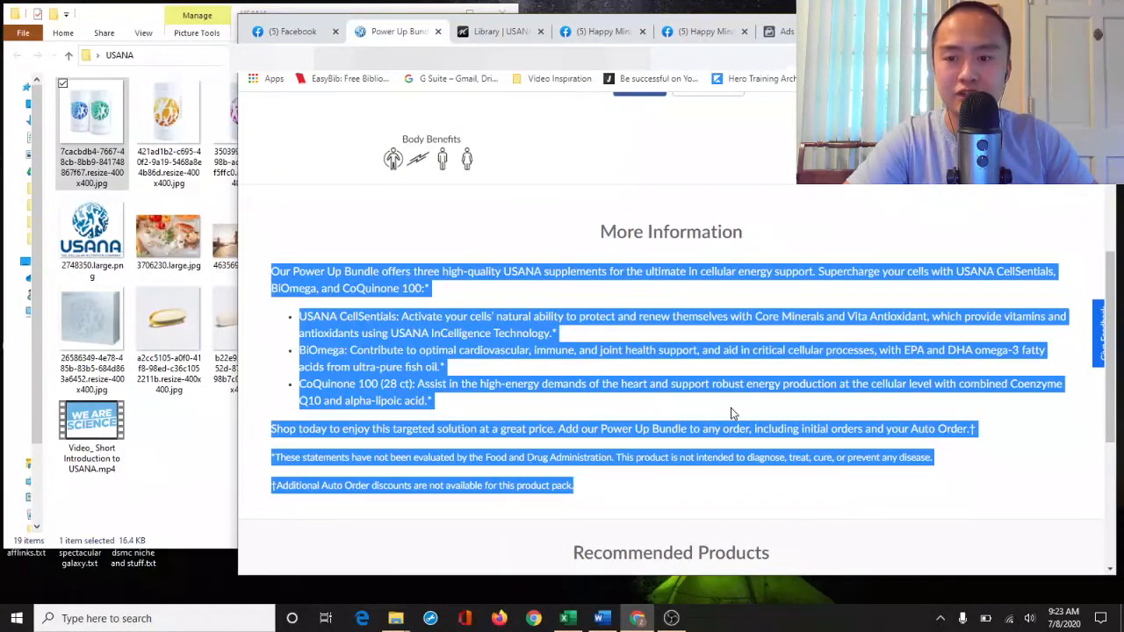
{"action": "scroll", "coordinate": [731, 407], "scroll_direction": "down", "scroll_amount": 3}
{"action": "scroll", "coordinate": [731, 407], "scroll_direction": "up", "scroll_amount": 6}
Paste the copied text as the catalog product's description and read through it
{"action": "left_click", "coordinate": [909, 31]}
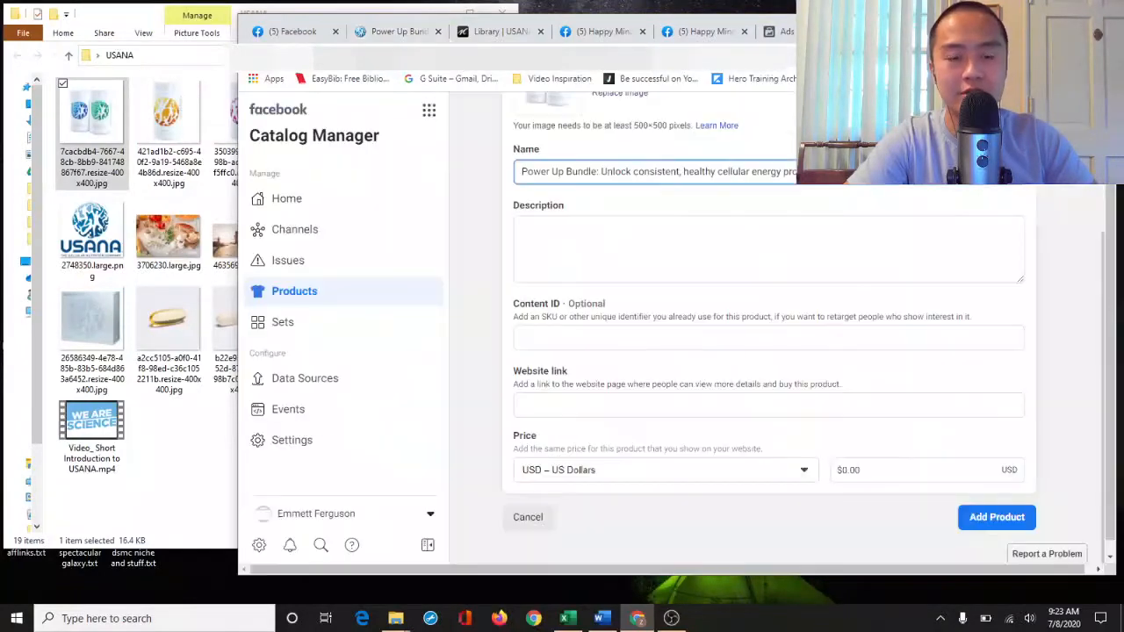
{"action": "left_click", "coordinate": [777, 256]}
{"action": "key", "text": "ctrl+v"}
{"action": "scroll", "coordinate": [671, 260], "scroll_direction": "up", "scroll_amount": 5}
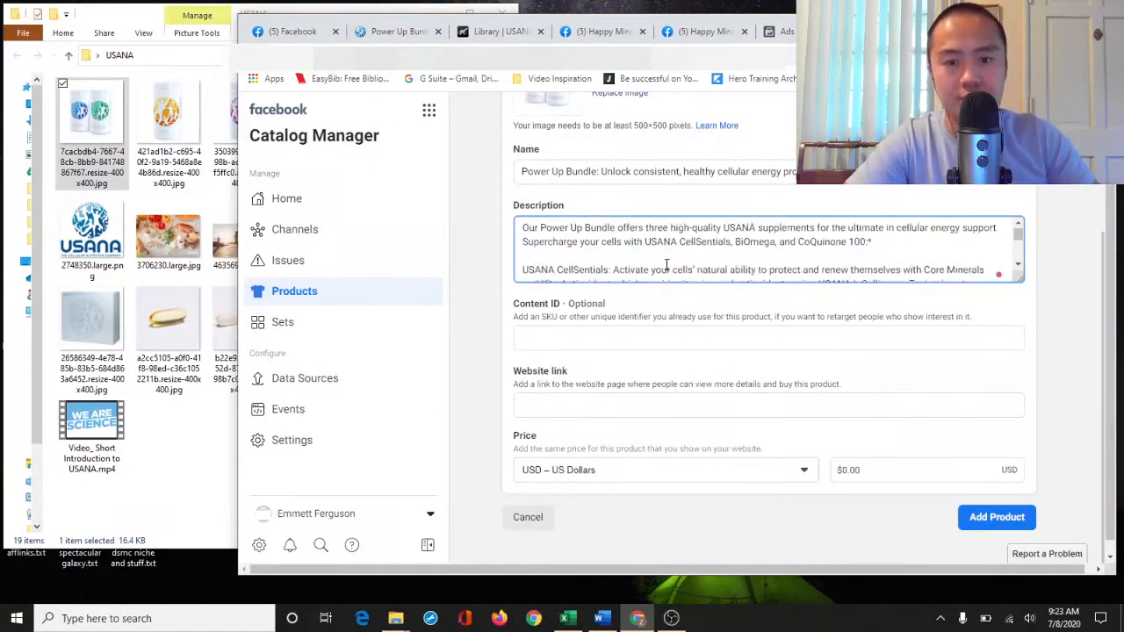
{"action": "scroll", "coordinate": [665, 265], "scroll_direction": "down", "scroll_amount": 5}
{"action": "scroll", "coordinate": [555, 267], "scroll_direction": "up", "scroll_amount": 5}
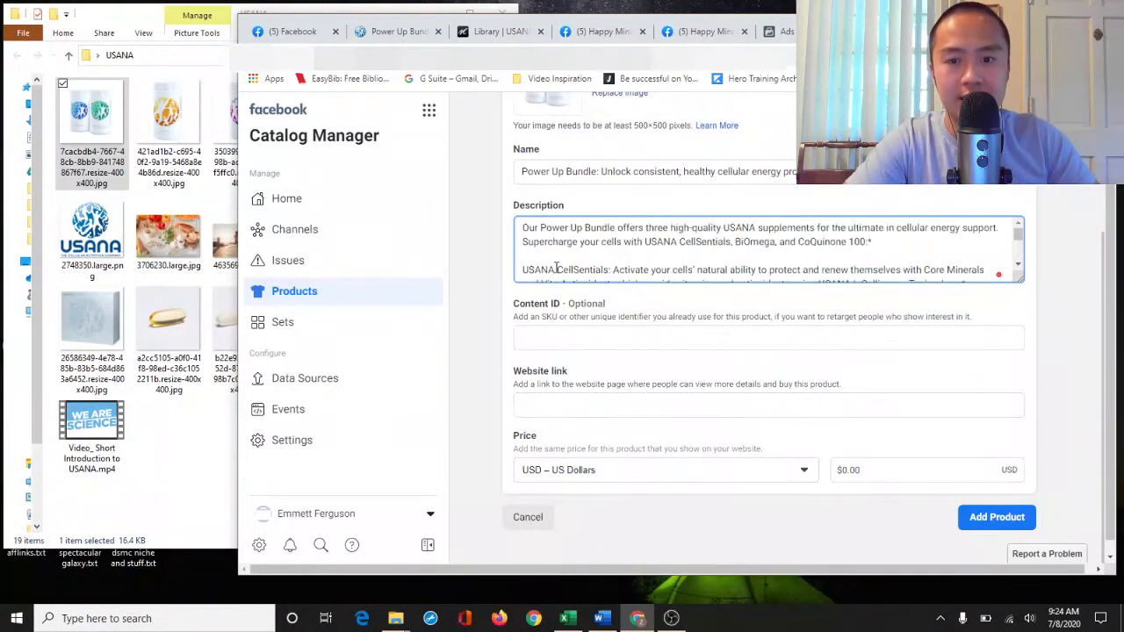
{"action": "scroll", "coordinate": [683, 247], "scroll_direction": "down", "scroll_amount": 5}
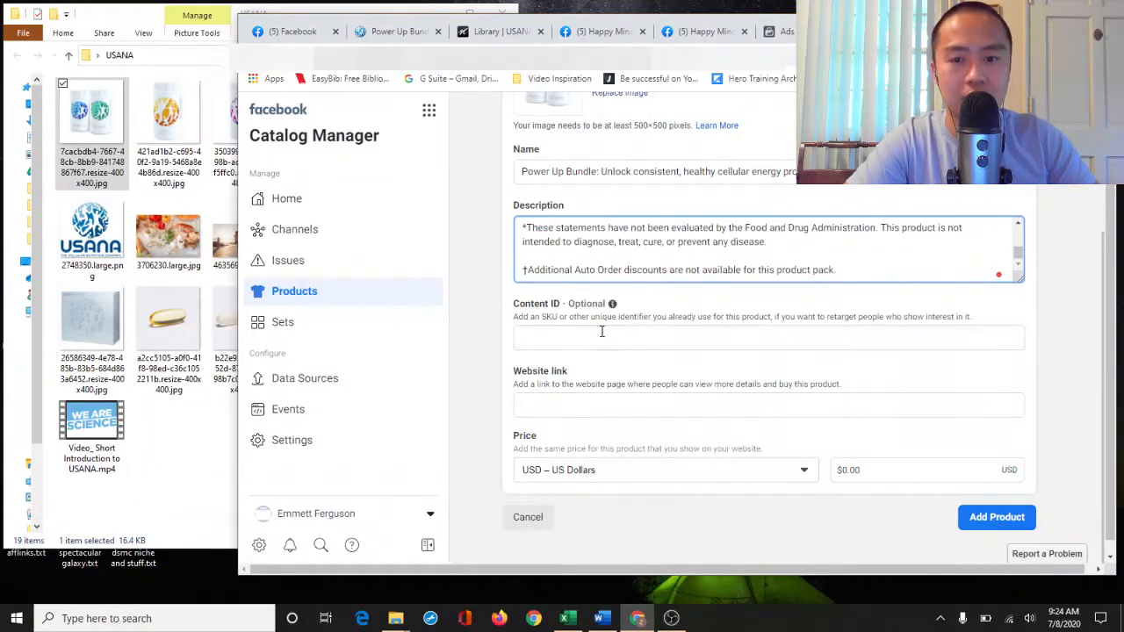
Set the catalog product's content ID to USANACATALOGPOWERUP
{"action": "left_click", "coordinate": [740, 341]}
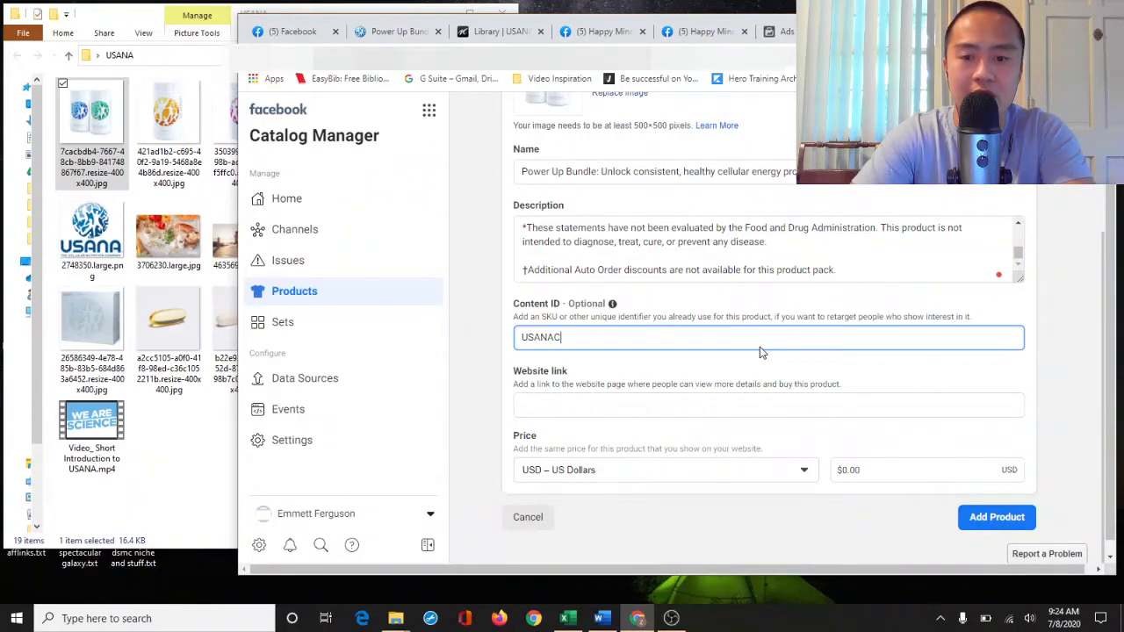
{"action": "type", "text": "USANACATALOGPOWERUP"}
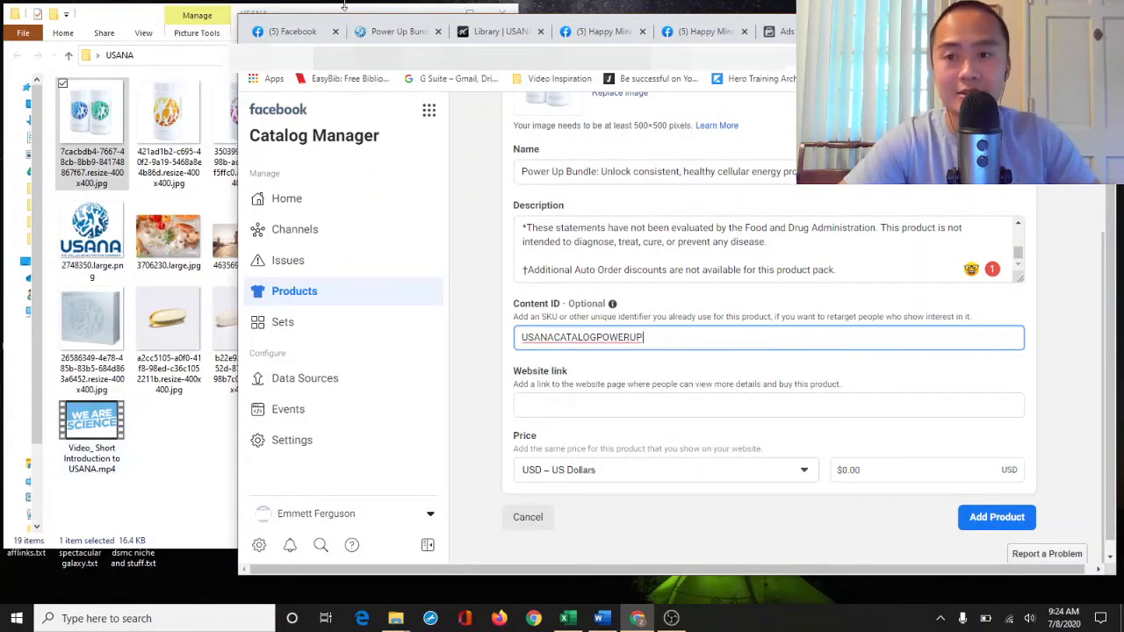
{"action": "left_click", "coordinate": [596, 408]}
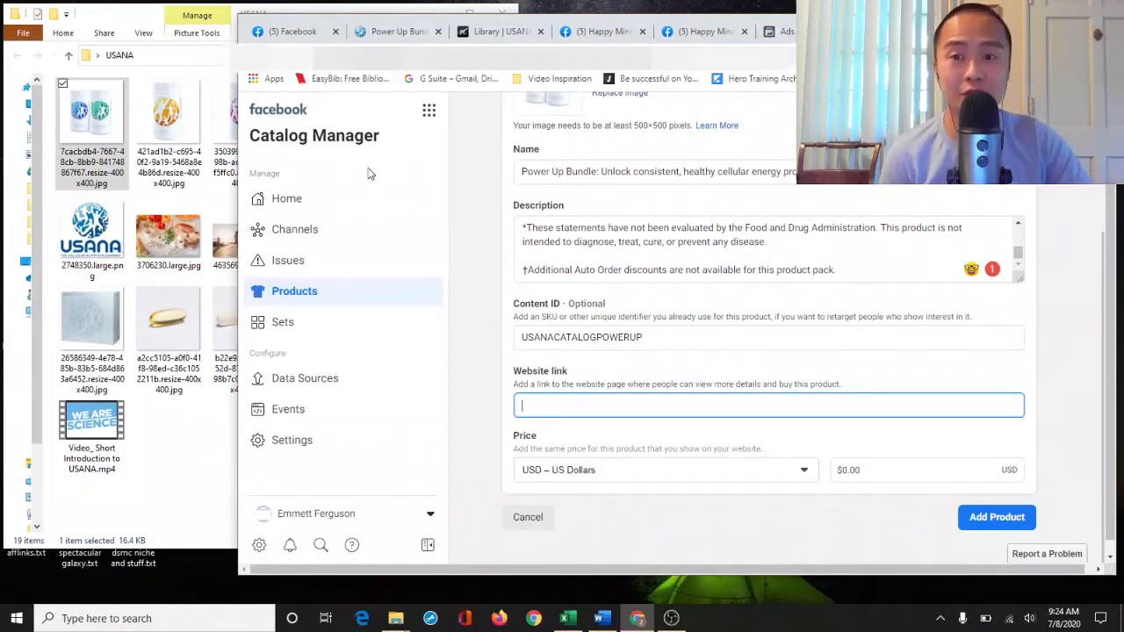
{"action": "left_click", "coordinate": [384, 29]}
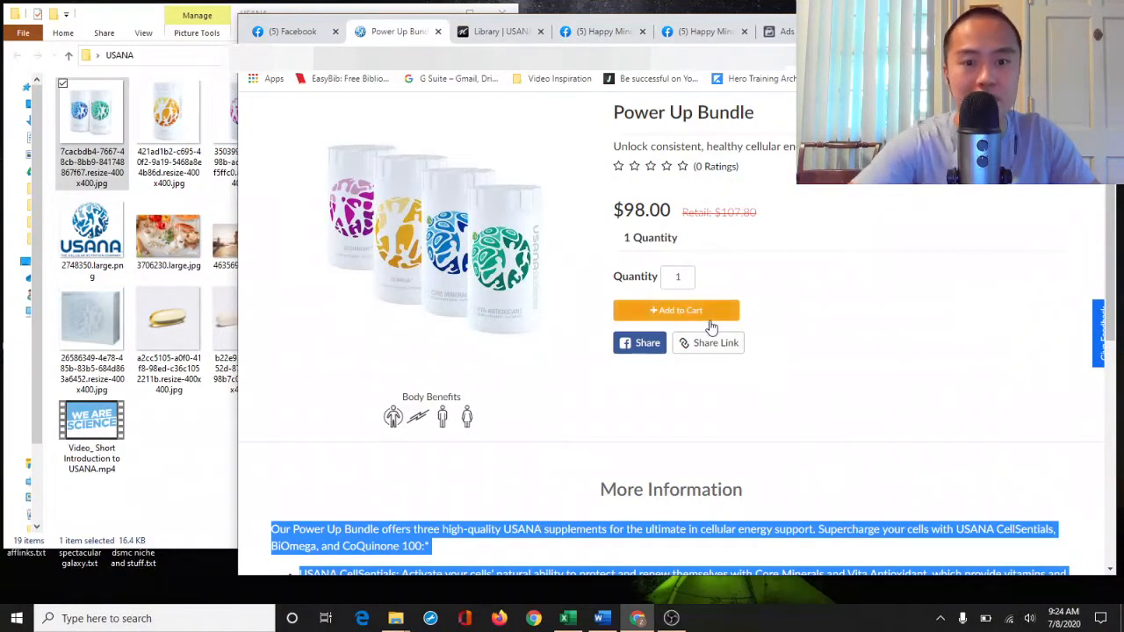
{"action": "left_click", "coordinate": [599, 59]}
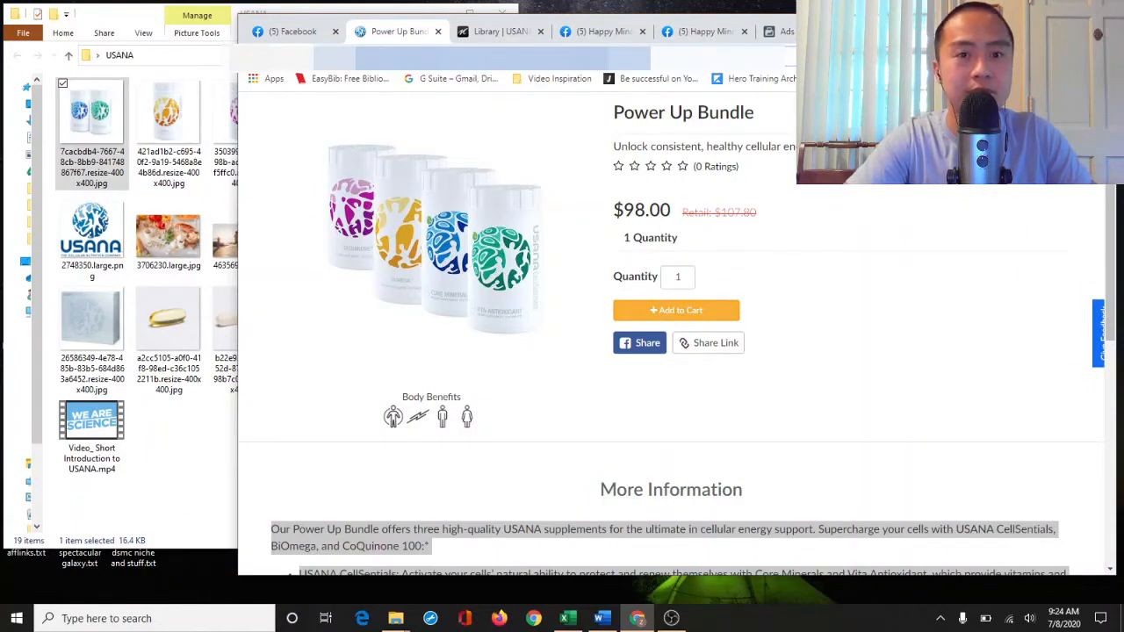
{"action": "left_click", "coordinate": [800, 32]}
{"action": "type", "text": "https://happymindandbody.usana.com/ux/cart/#!/en-US/product/164.010101"}
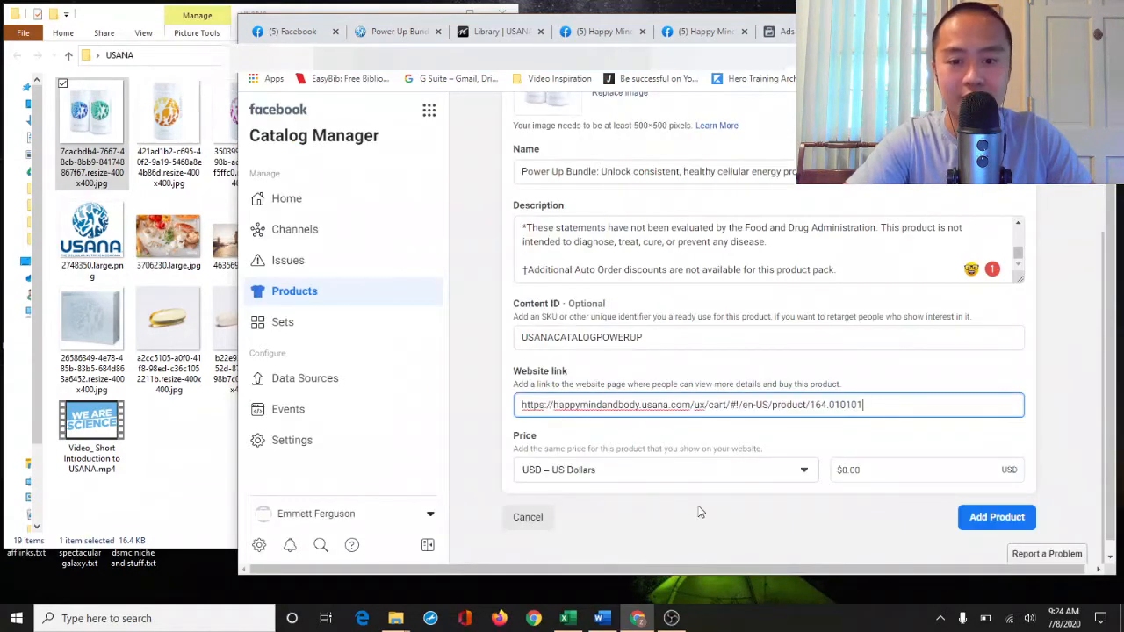
{"action": "key", "text": "Tab"}
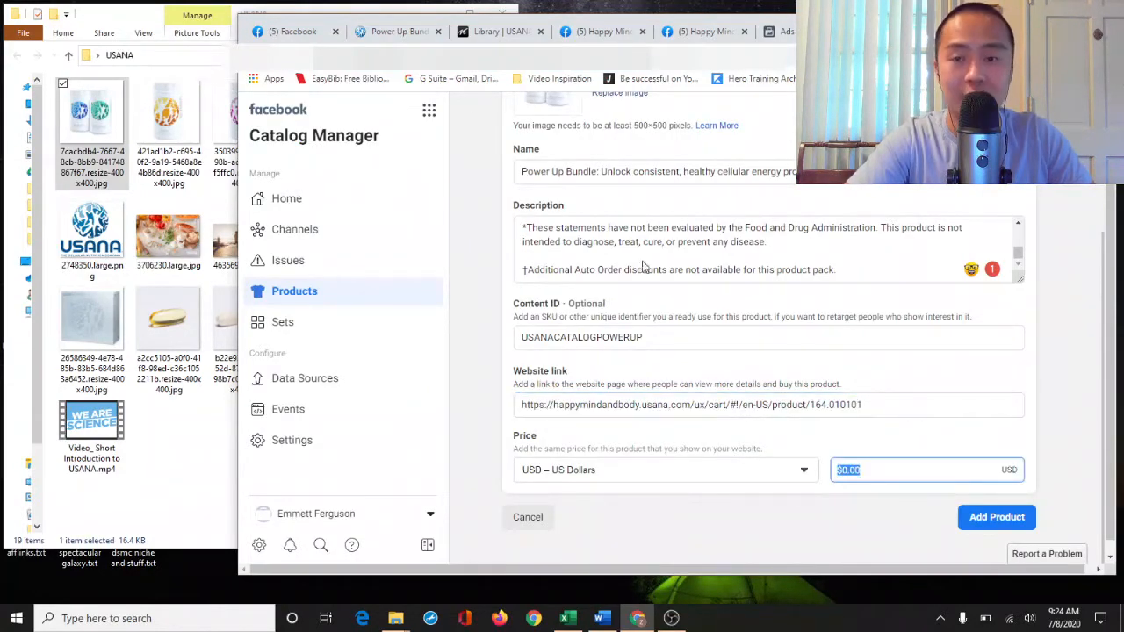
Compare the Power Up Bundle's discounted and retail prices on its USANA product page
{"action": "left_click", "coordinate": [479, 34]}
{"action": "left_click", "coordinate": [413, 34]}
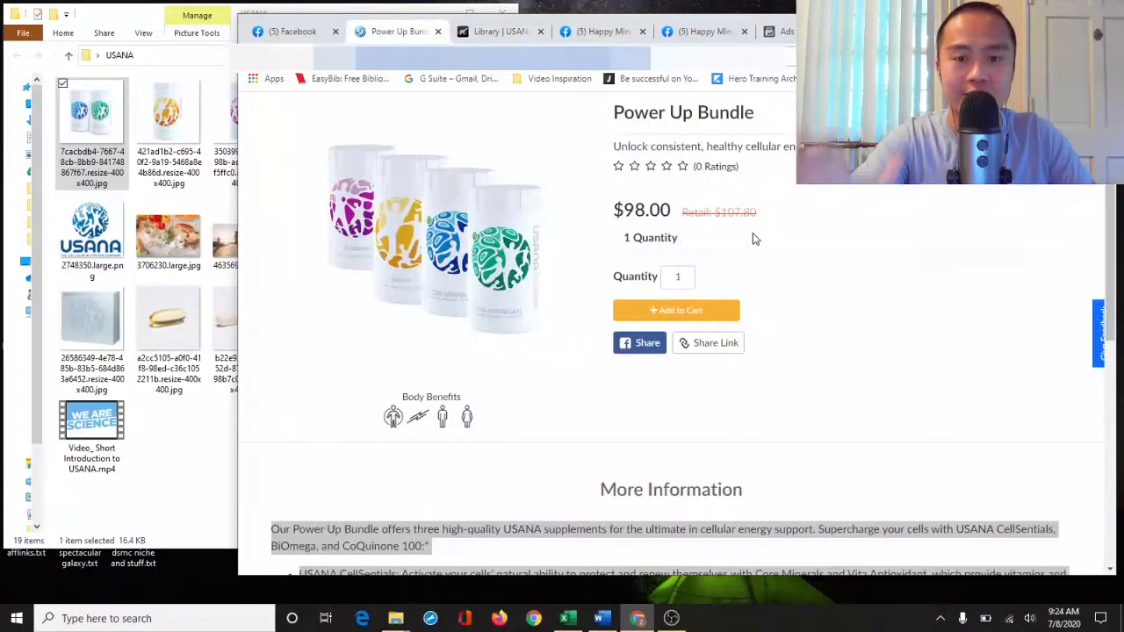
{"action": "left_click", "coordinate": [875, 261]}
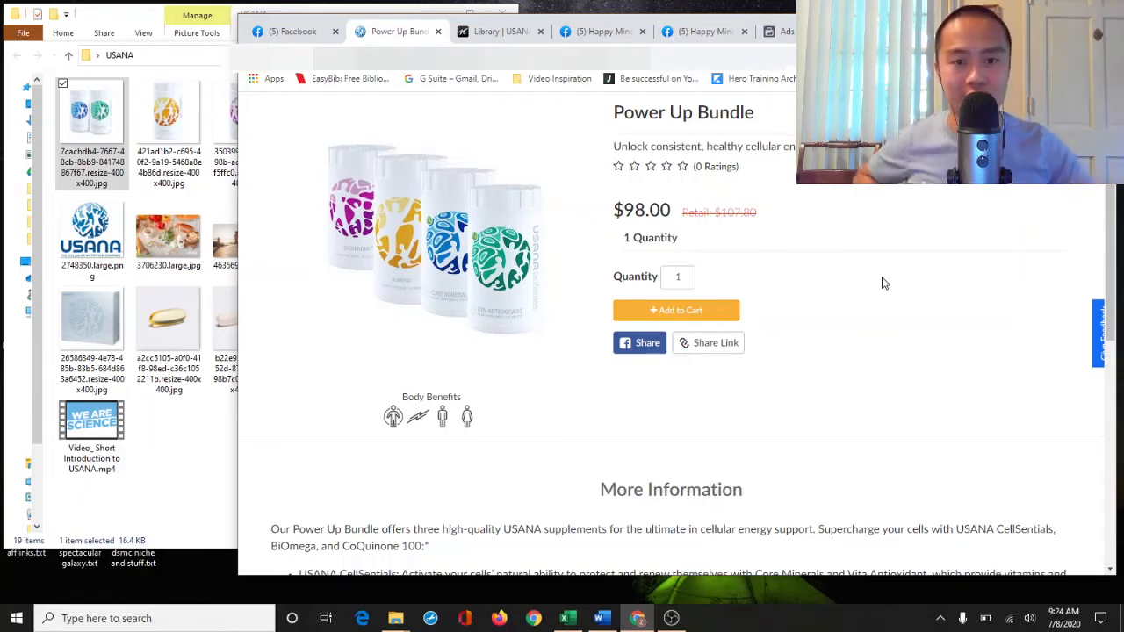
{"action": "left_click_drag", "start_coordinate": [769, 214], "coordinate": [684, 212]}
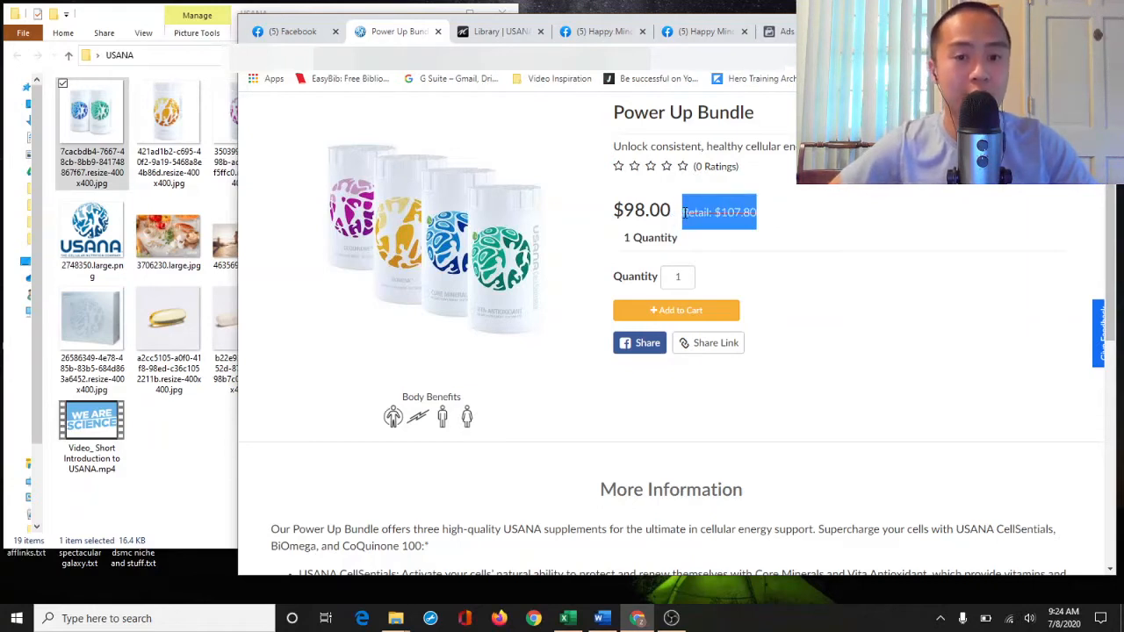
{"action": "left_click_drag", "start_coordinate": [788, 223], "coordinate": [683, 212]}
{"action": "left_click", "coordinate": [812, 222]}
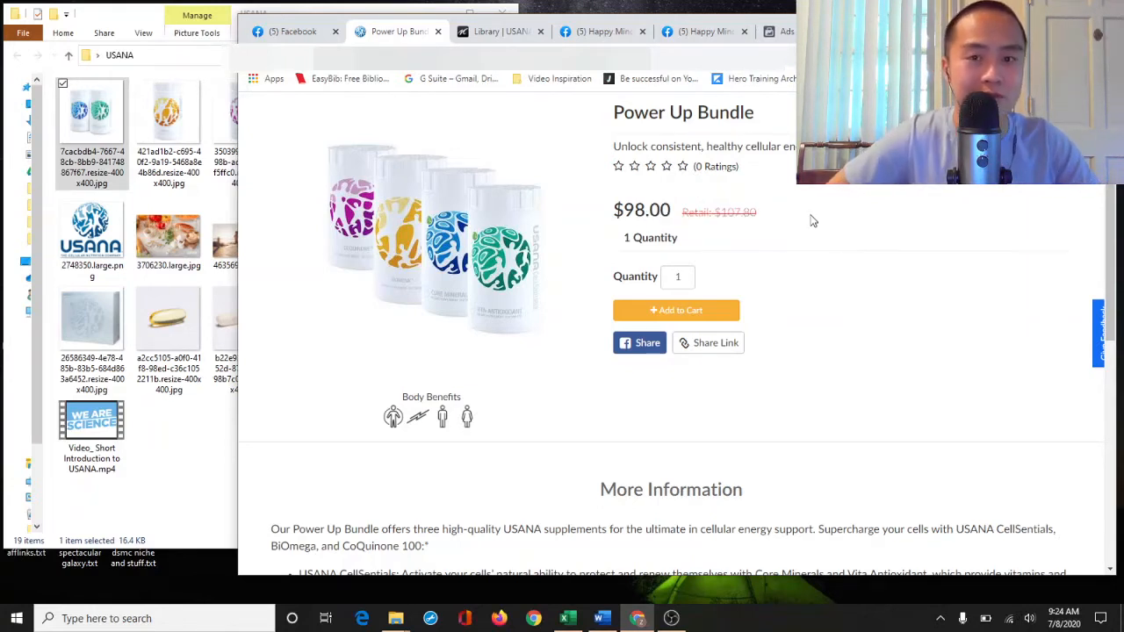
{"action": "left_click_drag", "start_coordinate": [673, 209], "coordinate": [597, 215]}
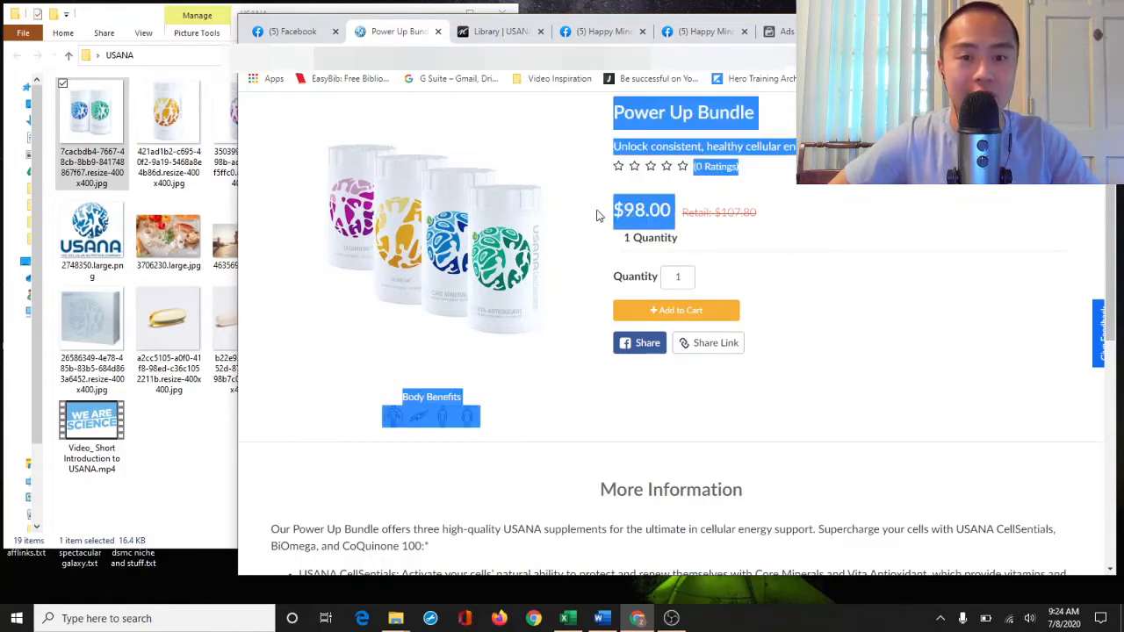
{"action": "left_click", "coordinate": [761, 220]}
{"action": "left_click_drag", "start_coordinate": [784, 220], "coordinate": [617, 218]}
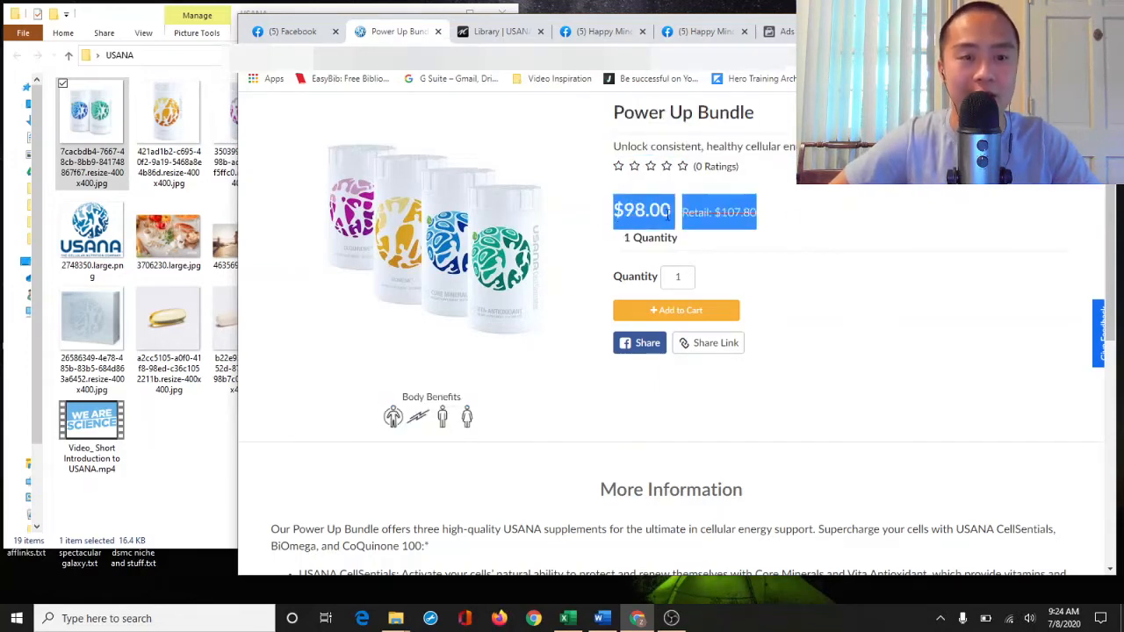
{"action": "left_click", "coordinate": [772, 214]}
{"action": "scroll", "coordinate": [770, 216], "scroll_direction": "up", "scroll_amount": 2}
{"action": "scroll", "coordinate": [776, 237], "scroll_direction": "down", "scroll_amount": 3}
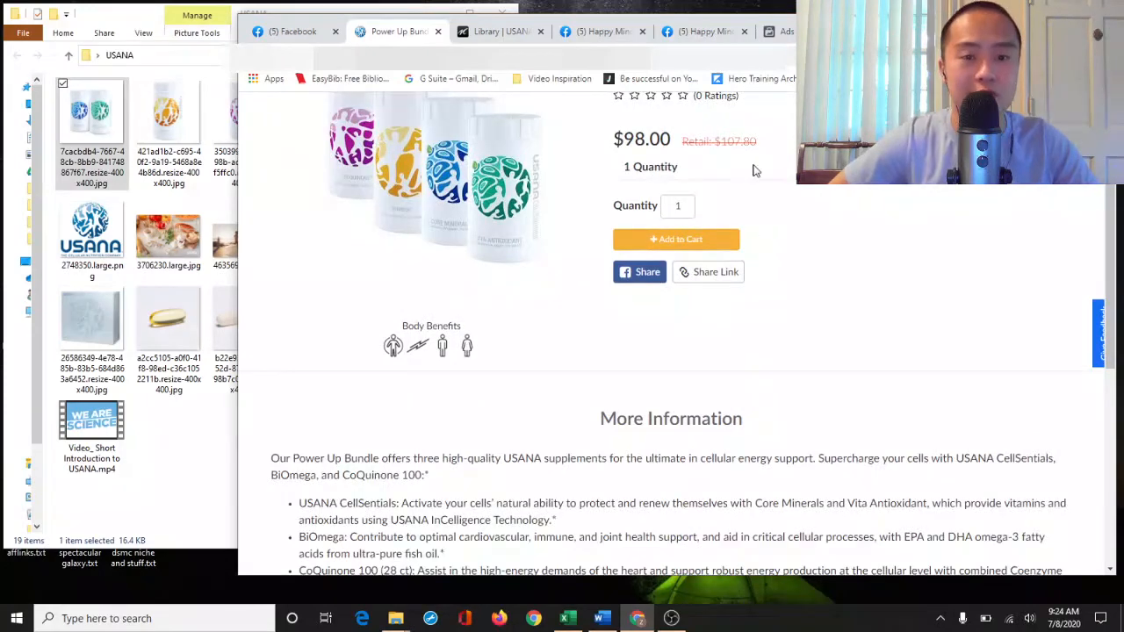
{"action": "scroll", "coordinate": [815, 278], "scroll_direction": "up", "scroll_amount": 2}
Set the catalog product's price to the retail price of $107.80 USD and add the product to the catalog
{"action": "left_click", "coordinate": [700, 31]}
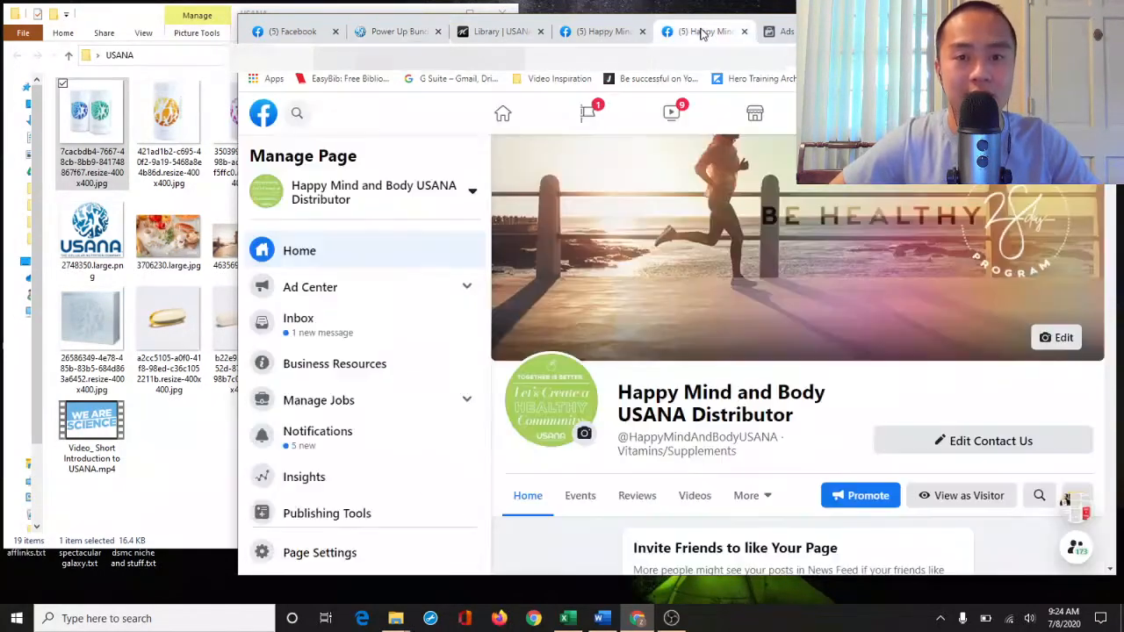
{"action": "left_click", "coordinate": [783, 32]}
{"action": "left_click", "coordinate": [891, 31]}
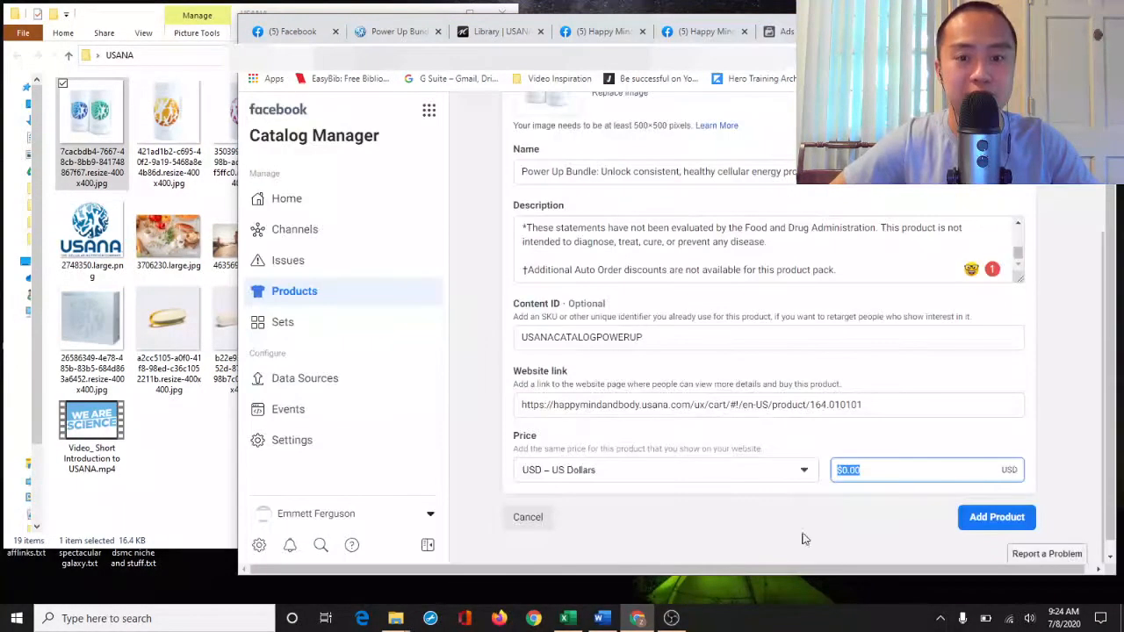
{"action": "type", "text": "107"}
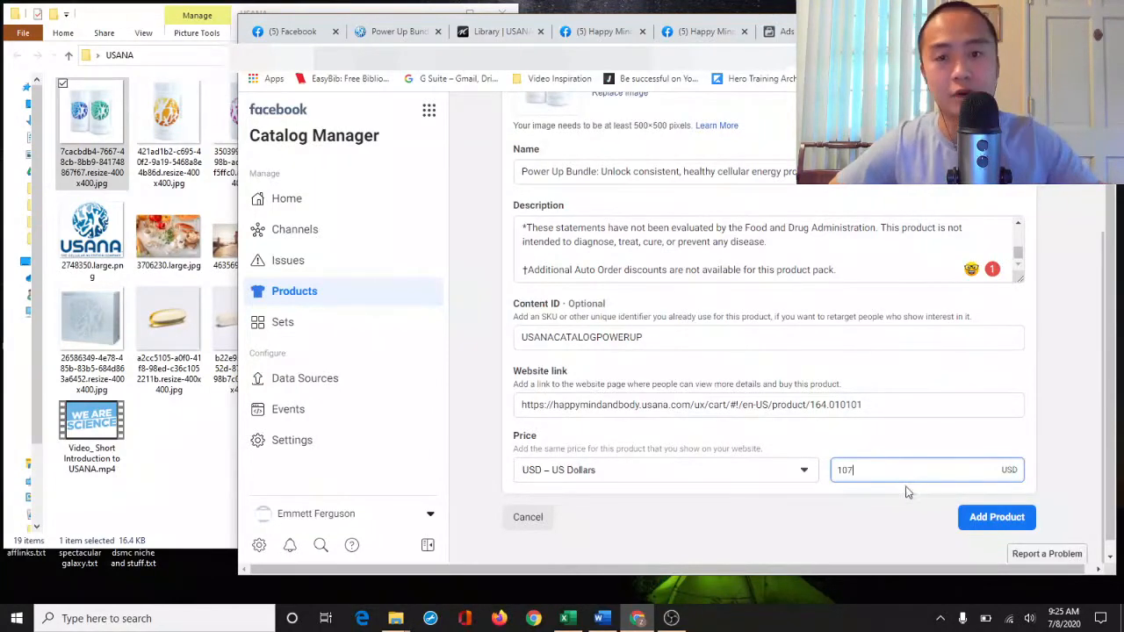
{"action": "left_click", "coordinate": [494, 33]}
{"action": "left_click", "coordinate": [423, 35]}
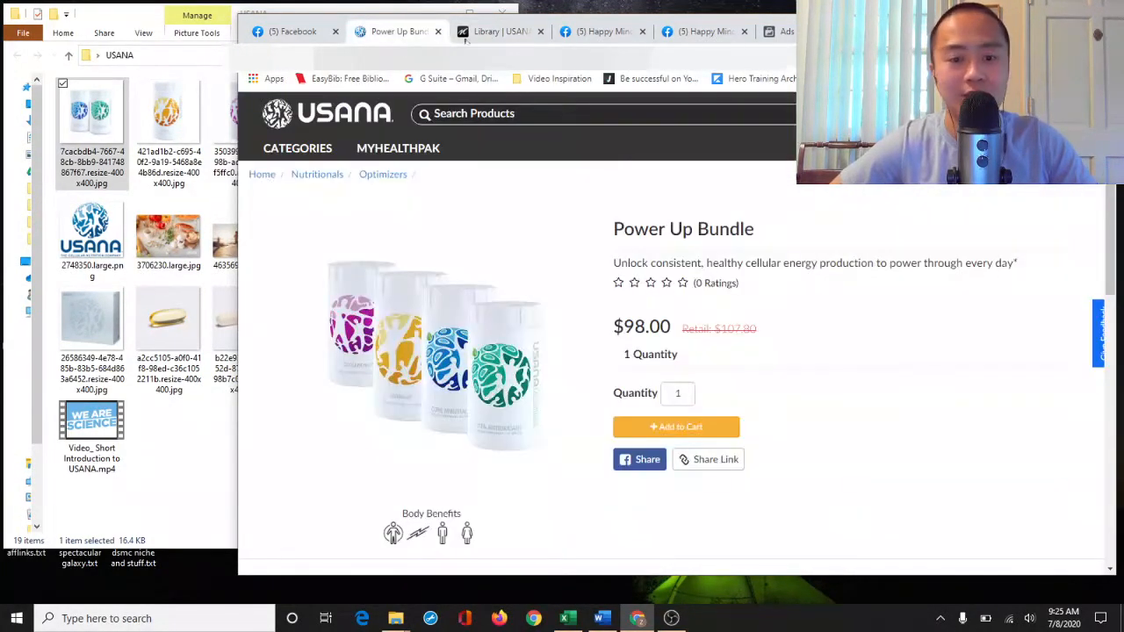
{"action": "left_click", "coordinate": [891, 31]}
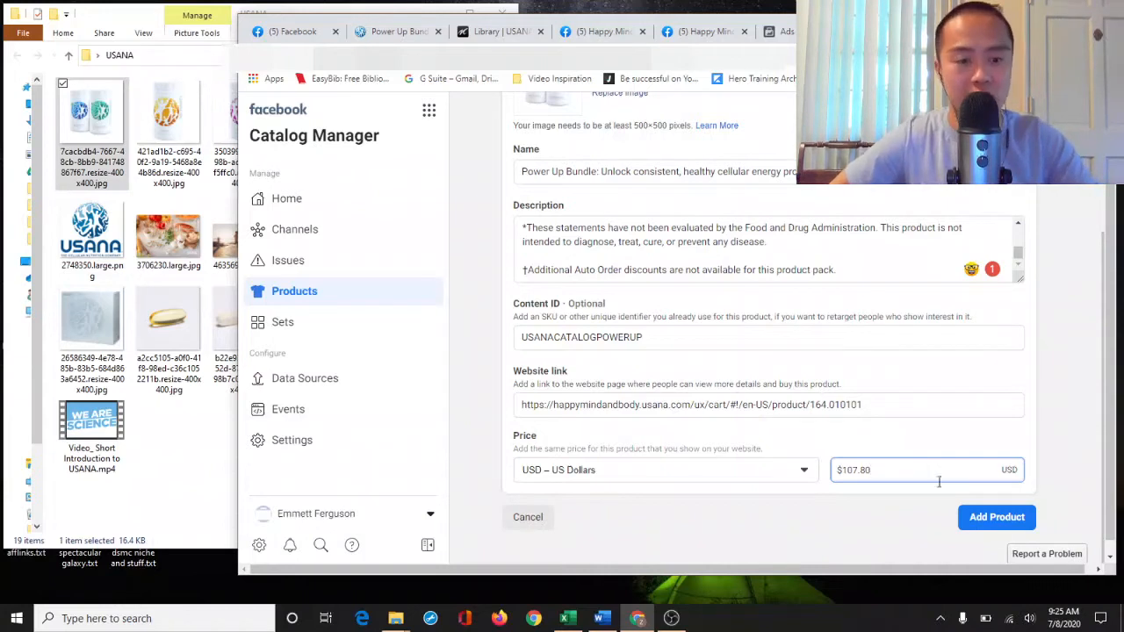
{"action": "left_click", "coordinate": [976, 519]}
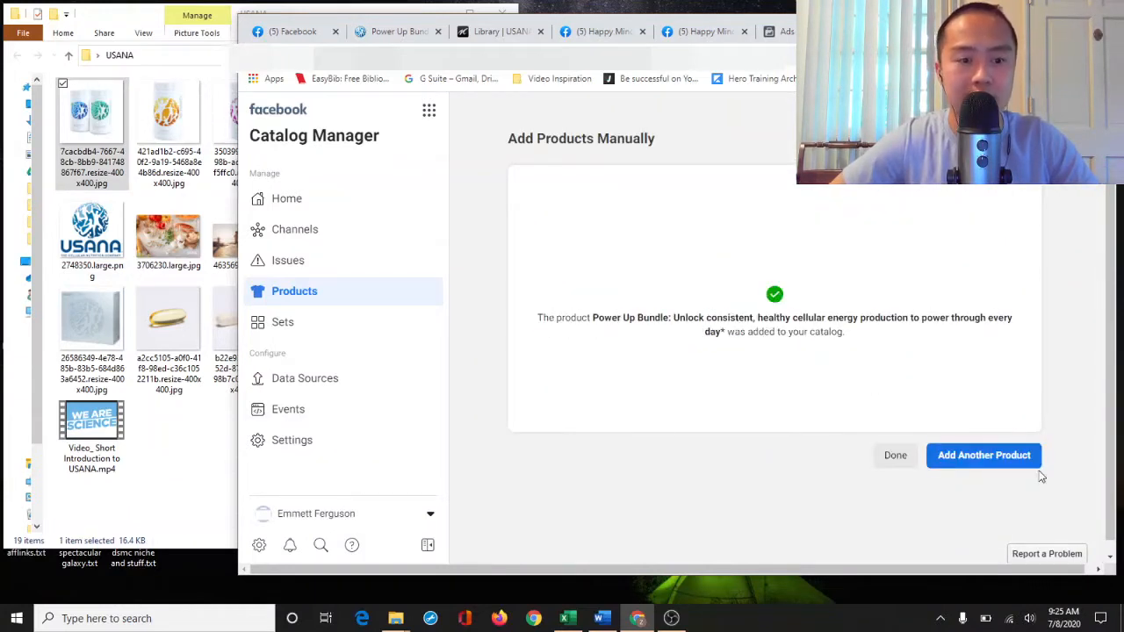
{"action": "left_click", "coordinate": [1000, 460]}
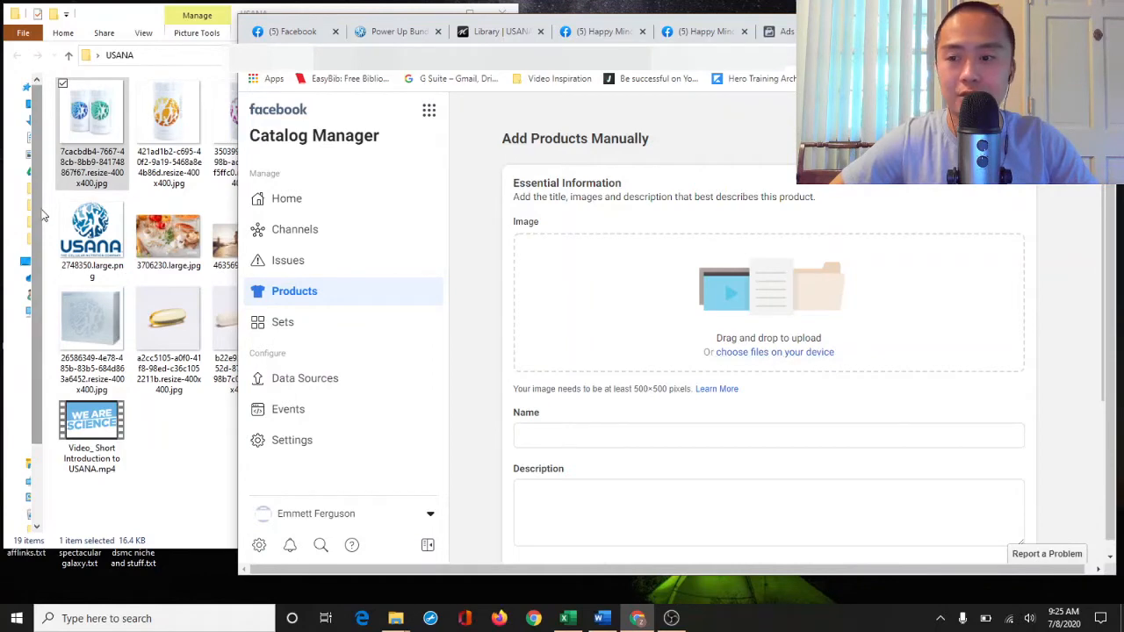
{"action": "left_click_drag", "start_coordinate": [167, 131], "coordinate": [767, 309]}
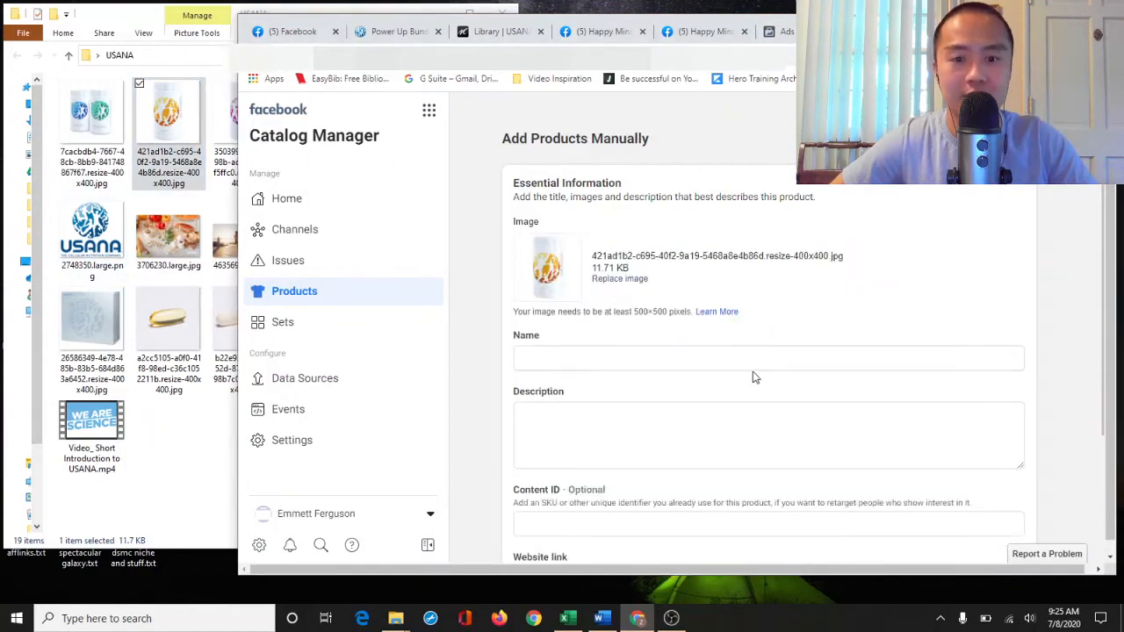
{"action": "scroll", "coordinate": [752, 376], "scroll_direction": "down", "scroll_amount": 2}
{"action": "left_click", "coordinate": [647, 169]}
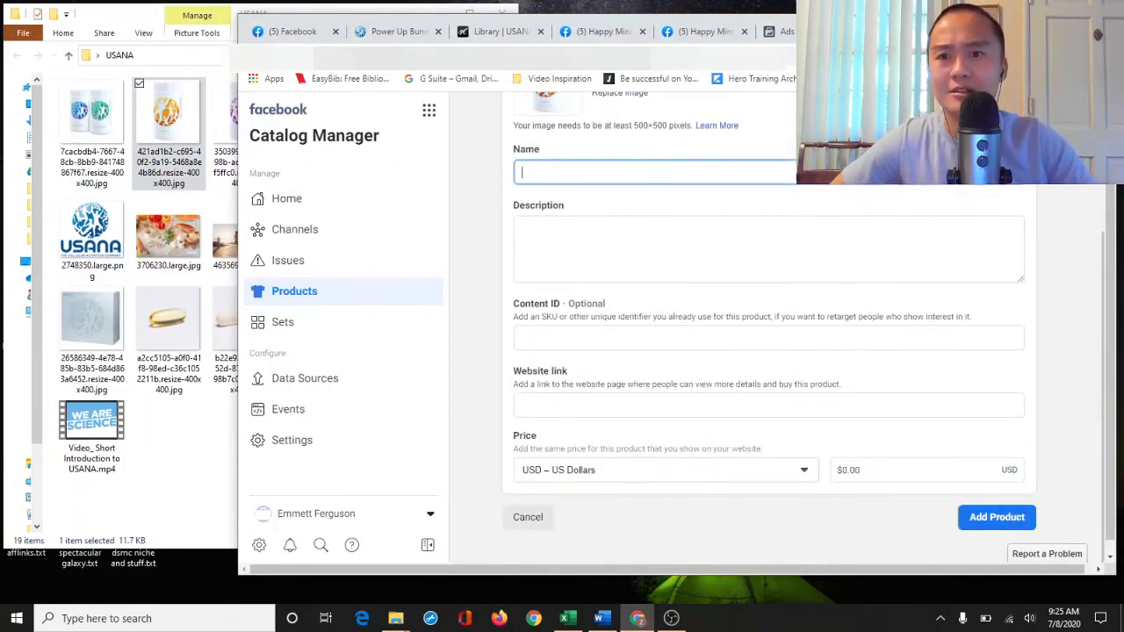
{"action": "left_click", "coordinate": [380, 36]}
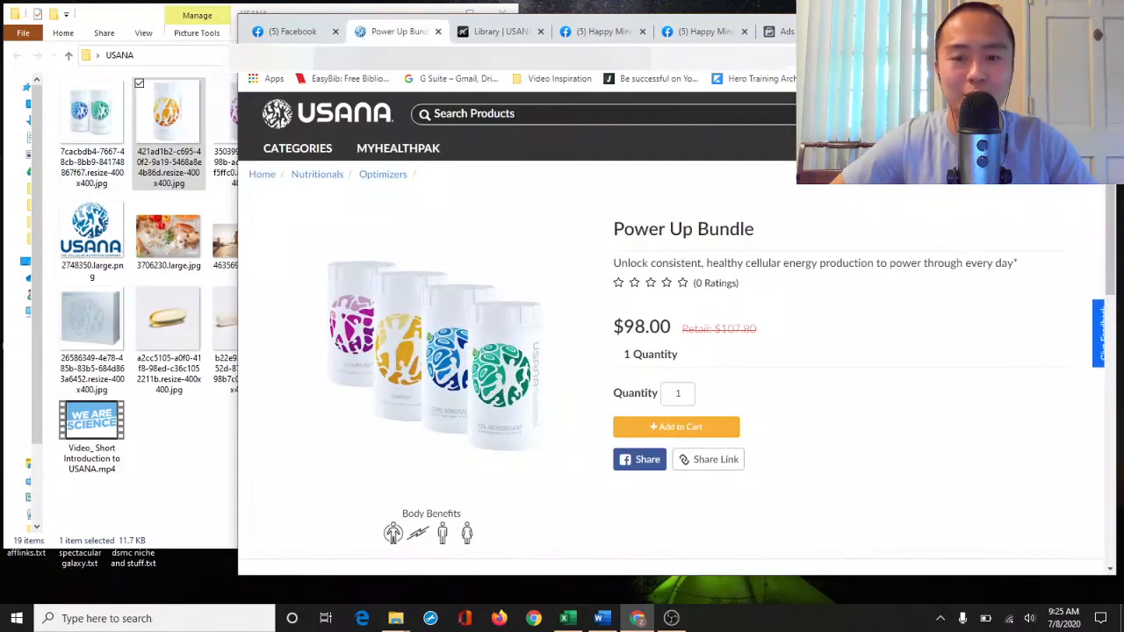
{"action": "left_click", "coordinate": [913, 31]}
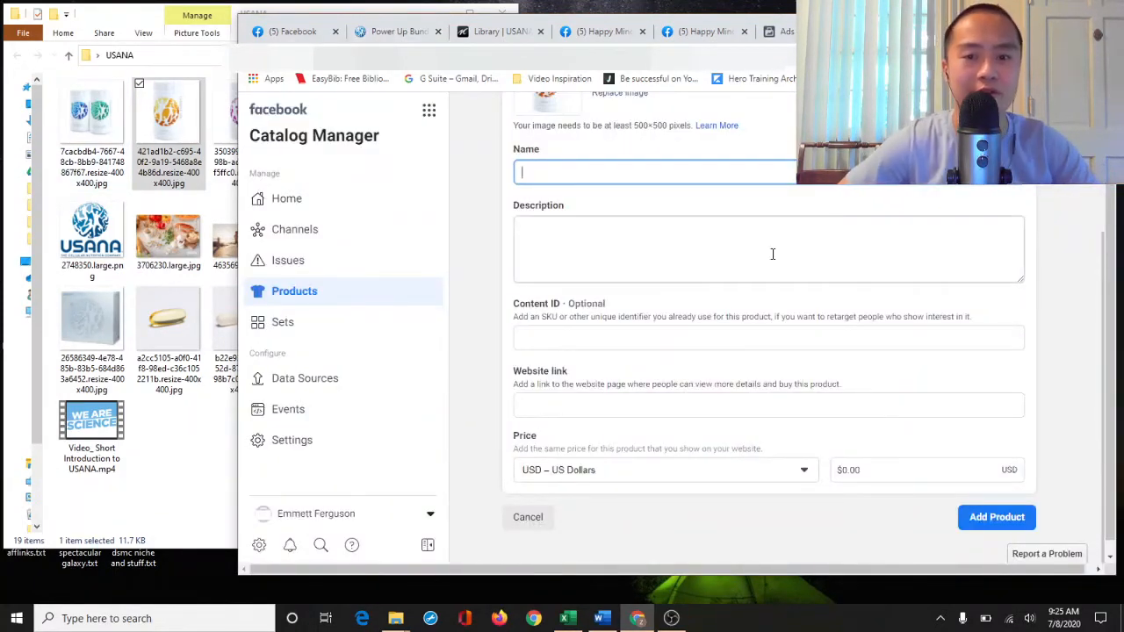
{"action": "scroll", "coordinate": [781, 448], "scroll_direction": "down", "scroll_amount": 1}
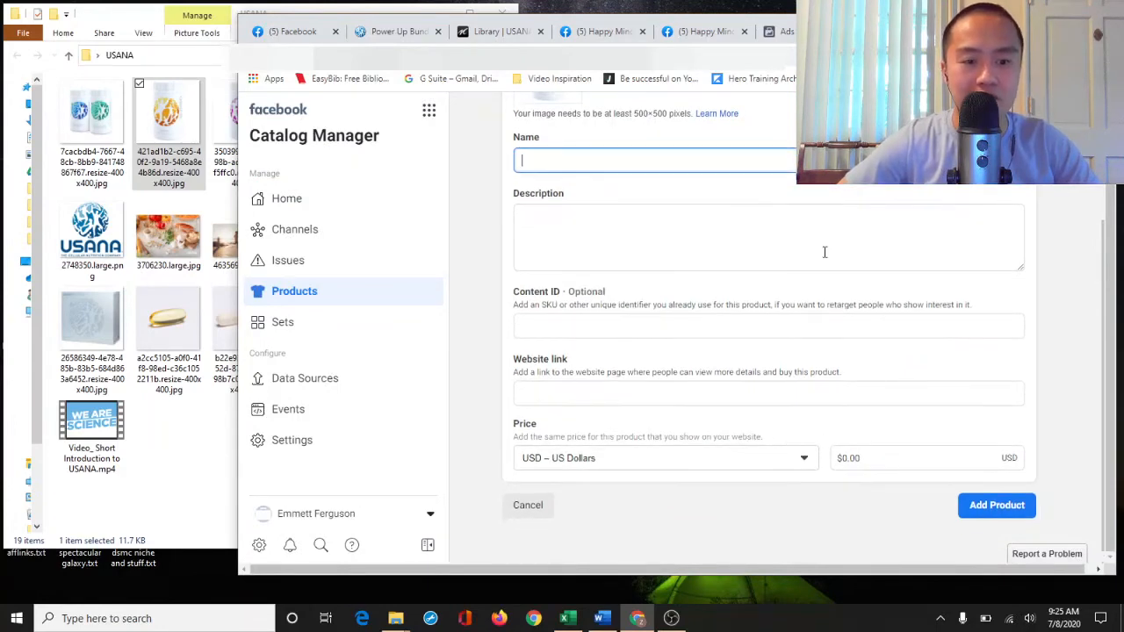
{"action": "left_click", "coordinate": [537, 506]}
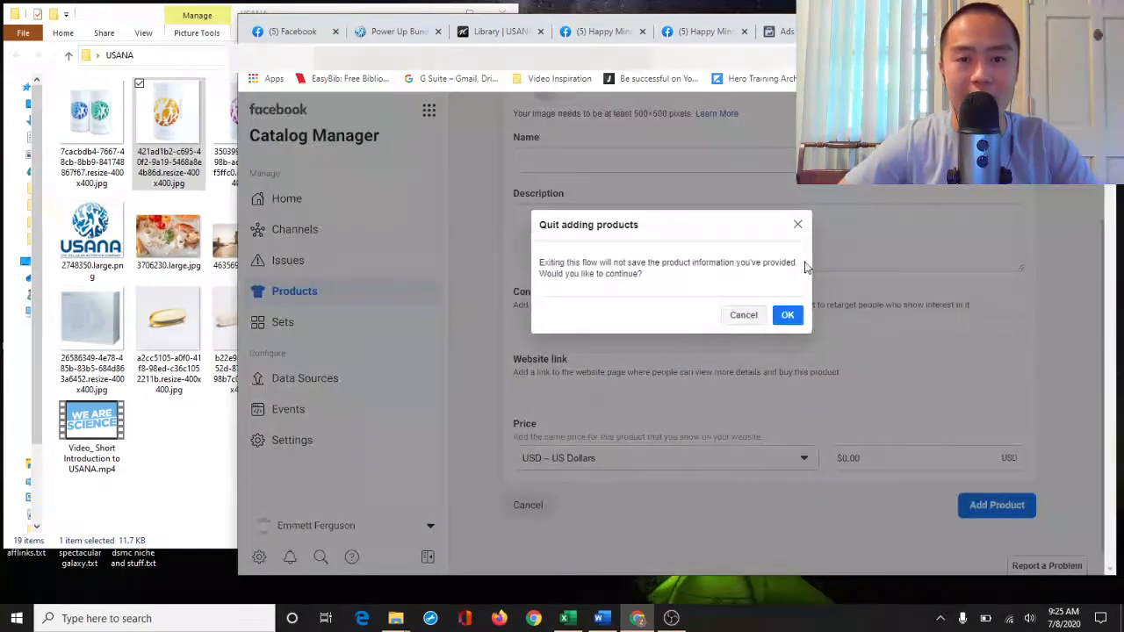
{"action": "left_click", "coordinate": [788, 314]}
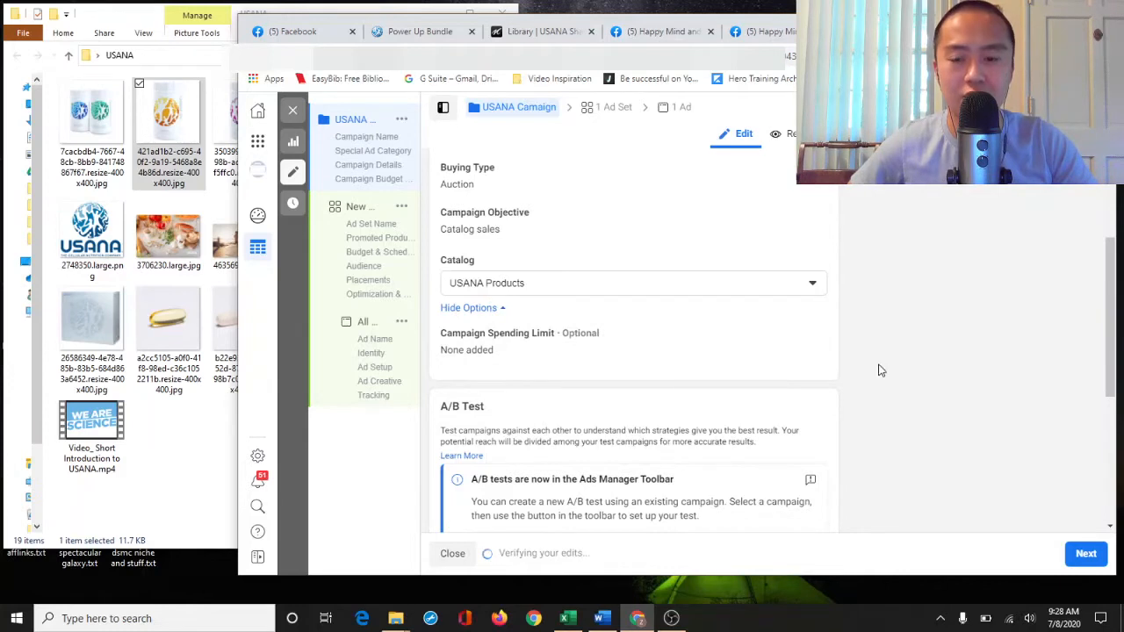
Go through the USANA campaign's A/B test and budget optimization settings and set its daily budget to $5.00
{"action": "scroll", "coordinate": [880, 369], "scroll_direction": "down", "scroll_amount": 2}
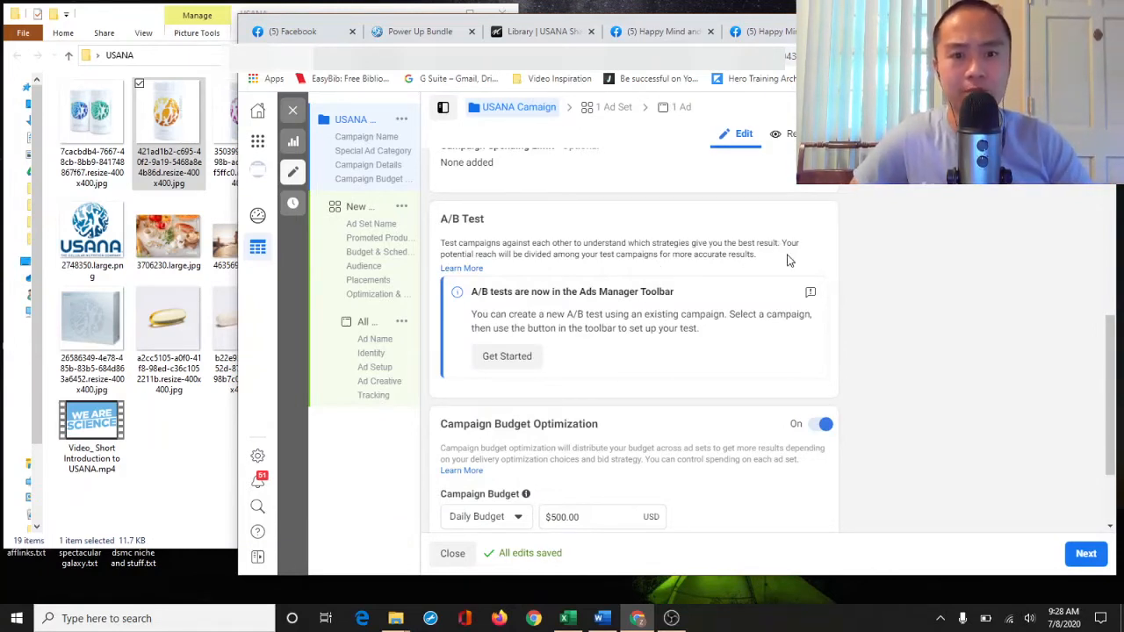
{"action": "left_click_drag", "start_coordinate": [786, 260], "coordinate": [704, 243]}
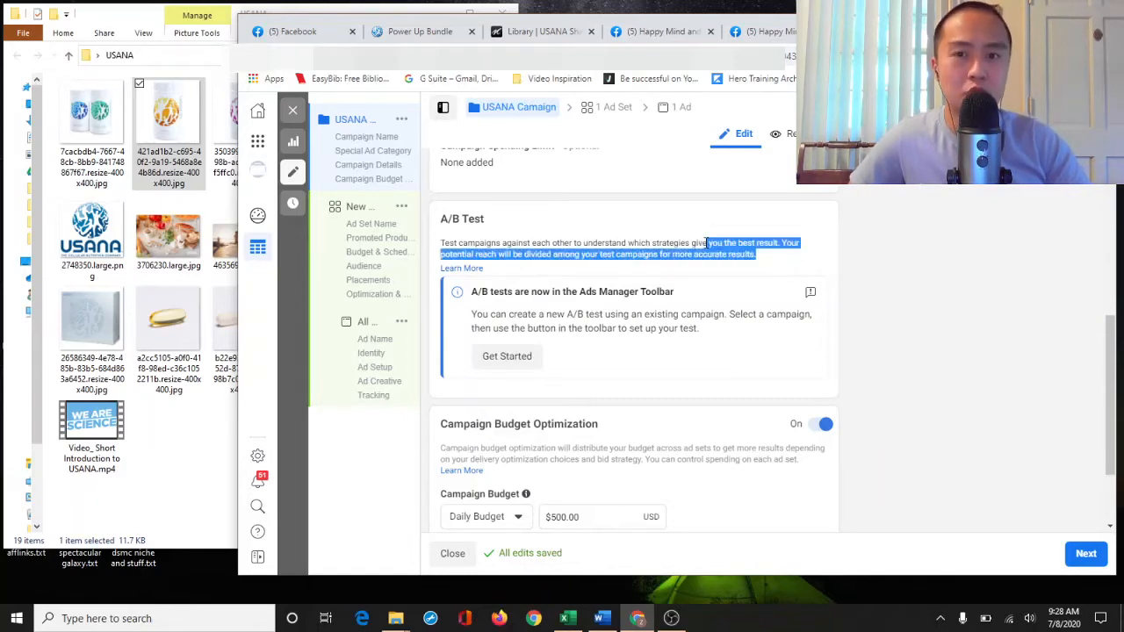
{"action": "scroll", "coordinate": [627, 316], "scroll_direction": "up", "scroll_amount": 5}
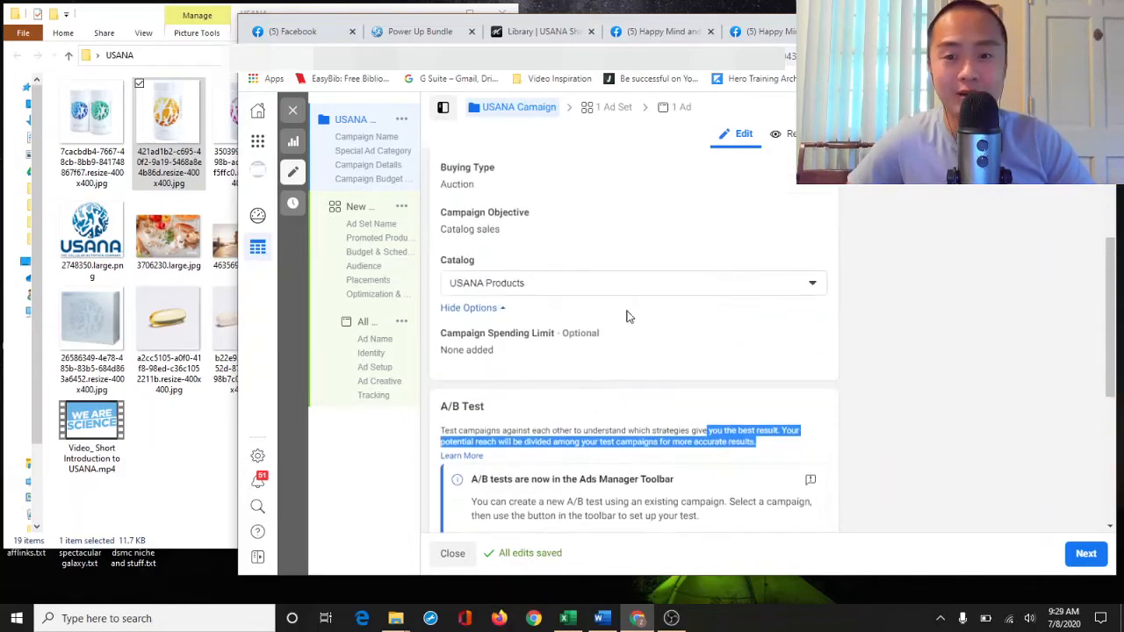
{"action": "scroll", "coordinate": [639, 378], "scroll_direction": "down", "scroll_amount": 3}
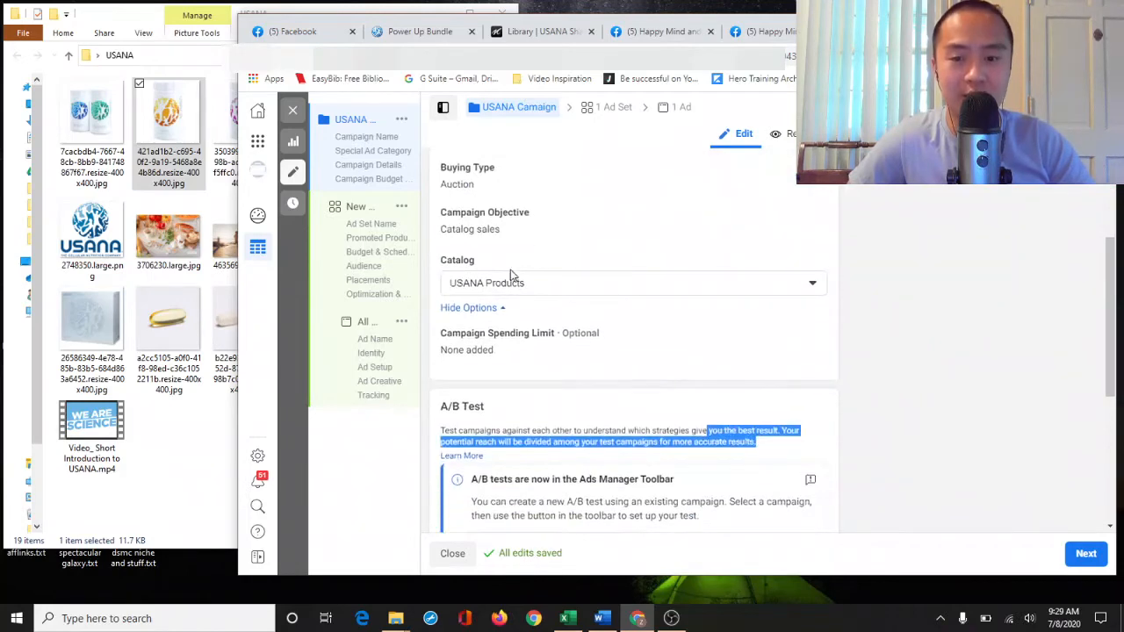
{"action": "scroll", "coordinate": [745, 383], "scroll_direction": "down", "scroll_amount": 3}
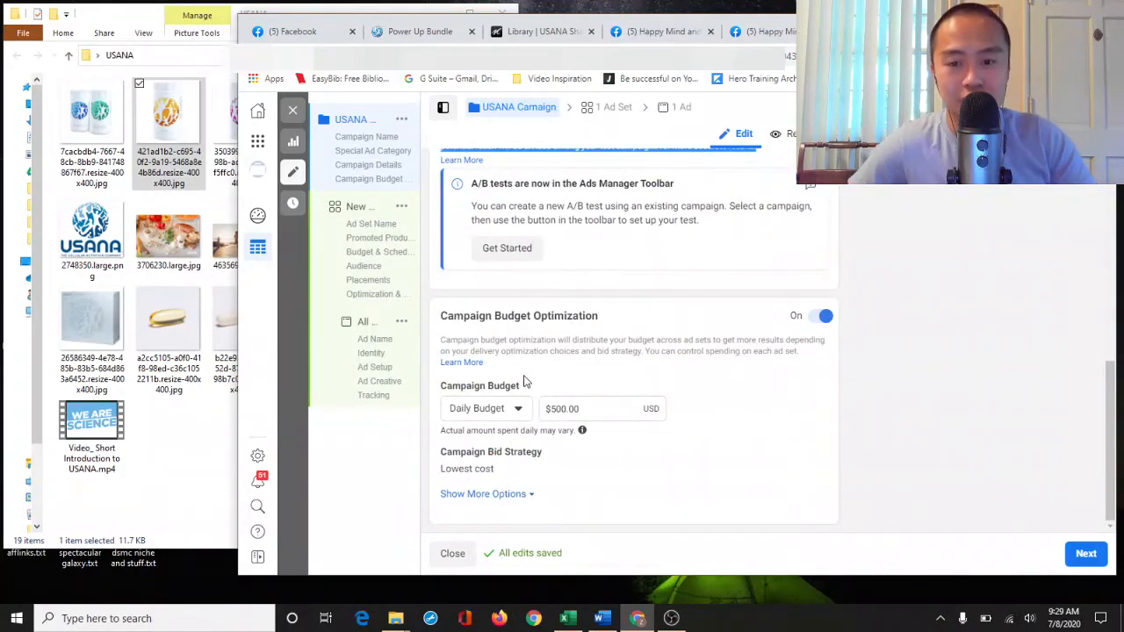
{"action": "left_click_drag", "start_coordinate": [444, 340], "coordinate": [723, 343]}
{"action": "left_click", "coordinate": [606, 405]}
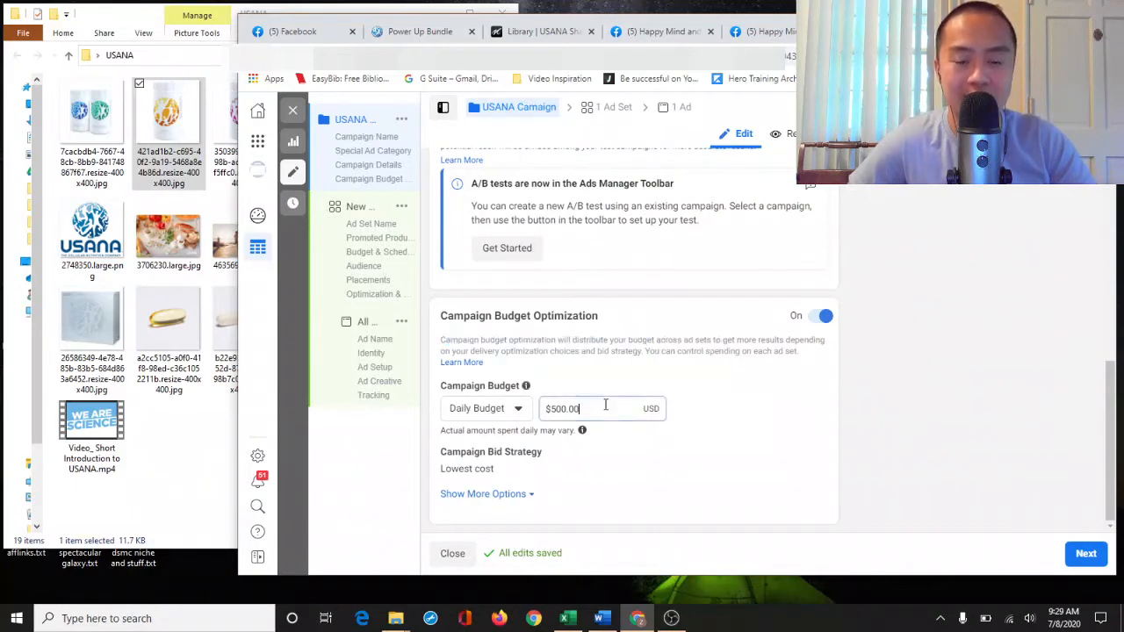
{"action": "left_click_drag", "start_coordinate": [621, 407], "coordinate": [527, 410]}
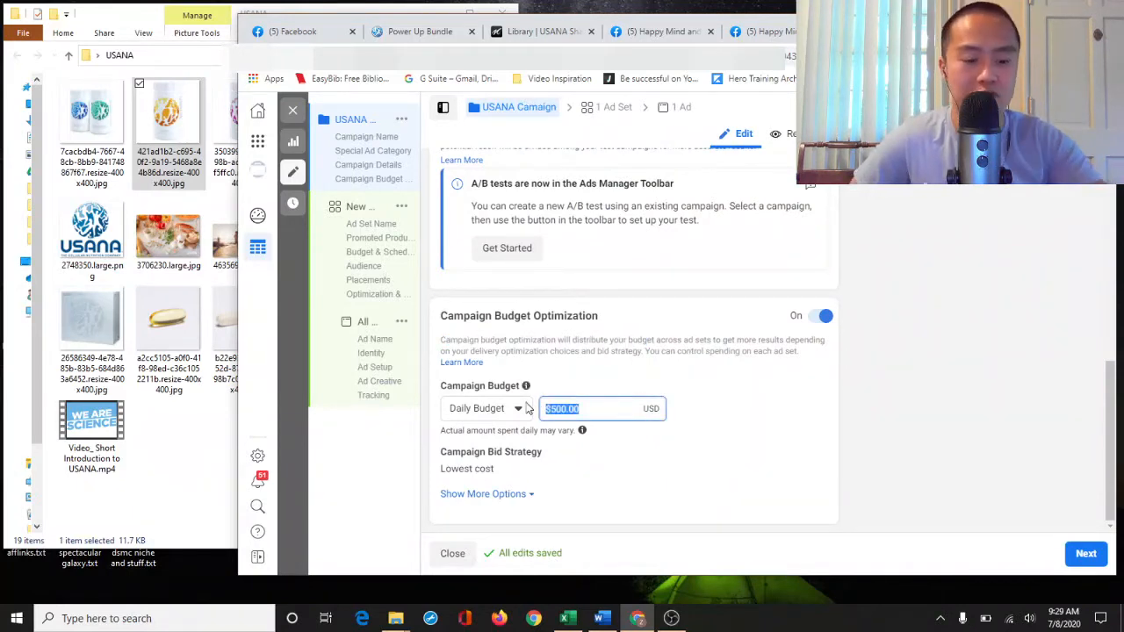
{"action": "type", "text": "5"}
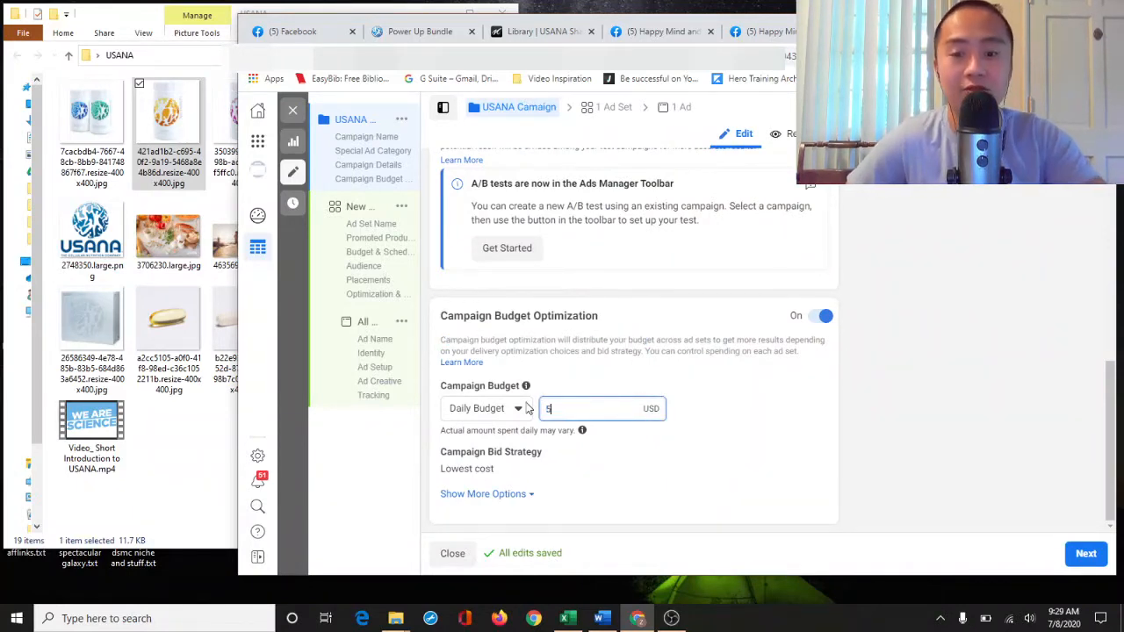
{"action": "left_click", "coordinate": [661, 366]}
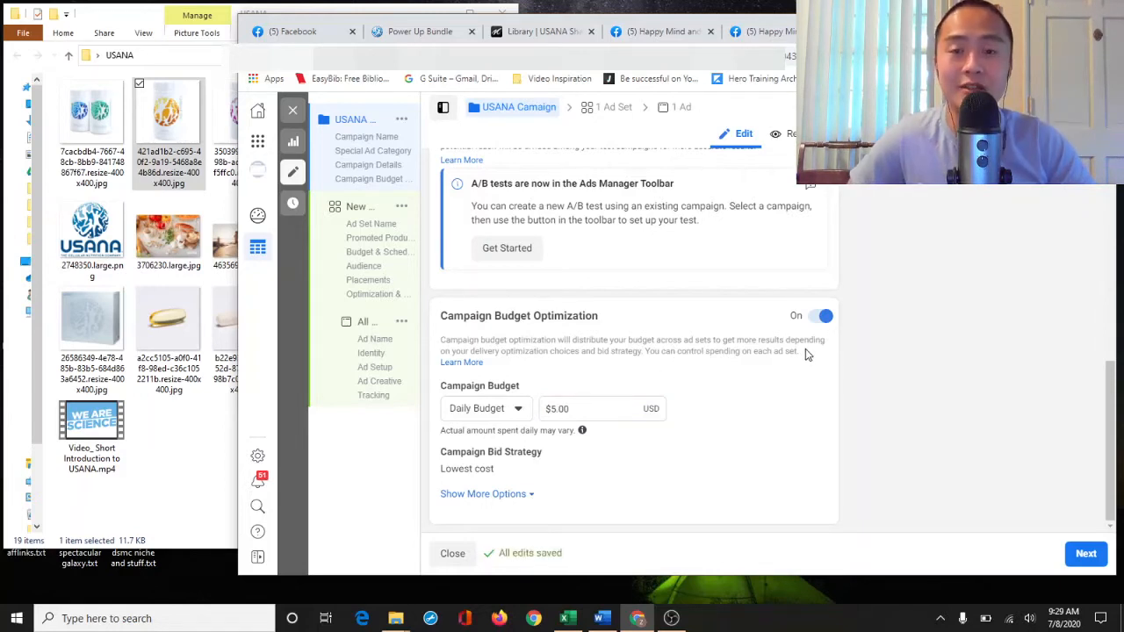
Compare the campaign's available bid strategies, including cost cap and bid cap, and choose Lowest cost
{"action": "left_click_drag", "start_coordinate": [799, 352], "coordinate": [642, 351]}
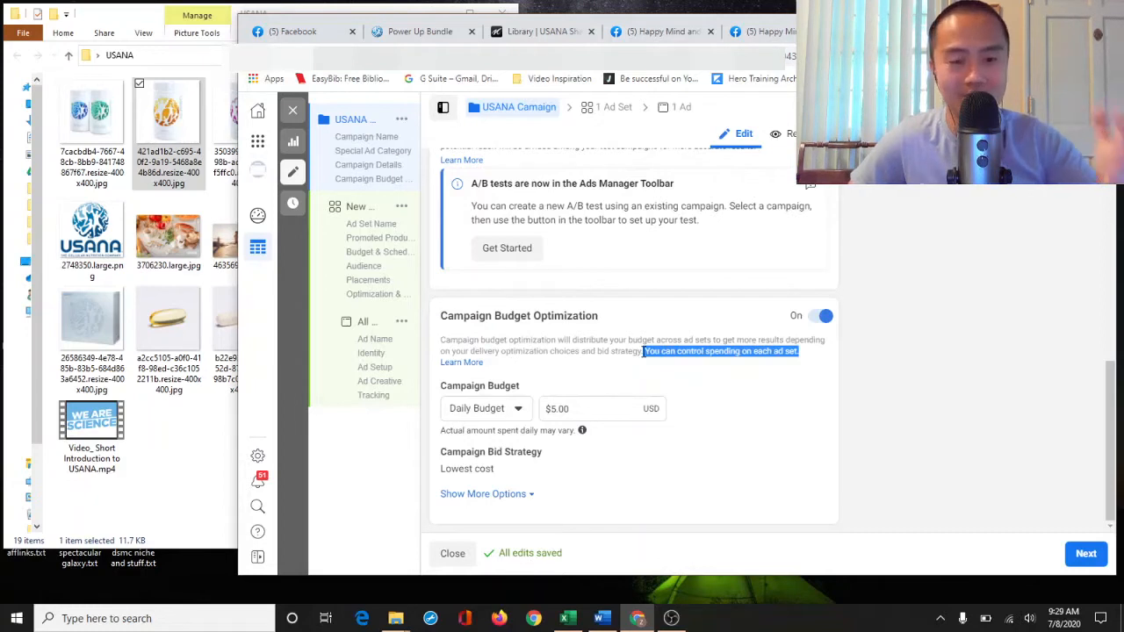
{"action": "left_click", "coordinate": [669, 463]}
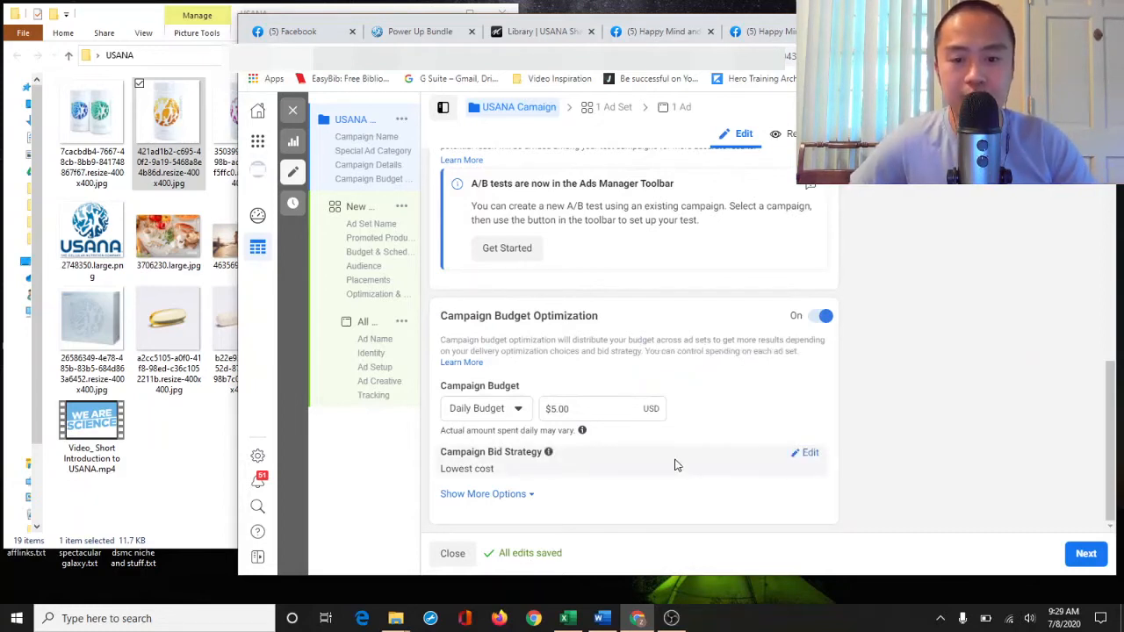
{"action": "left_click", "coordinate": [813, 455]}
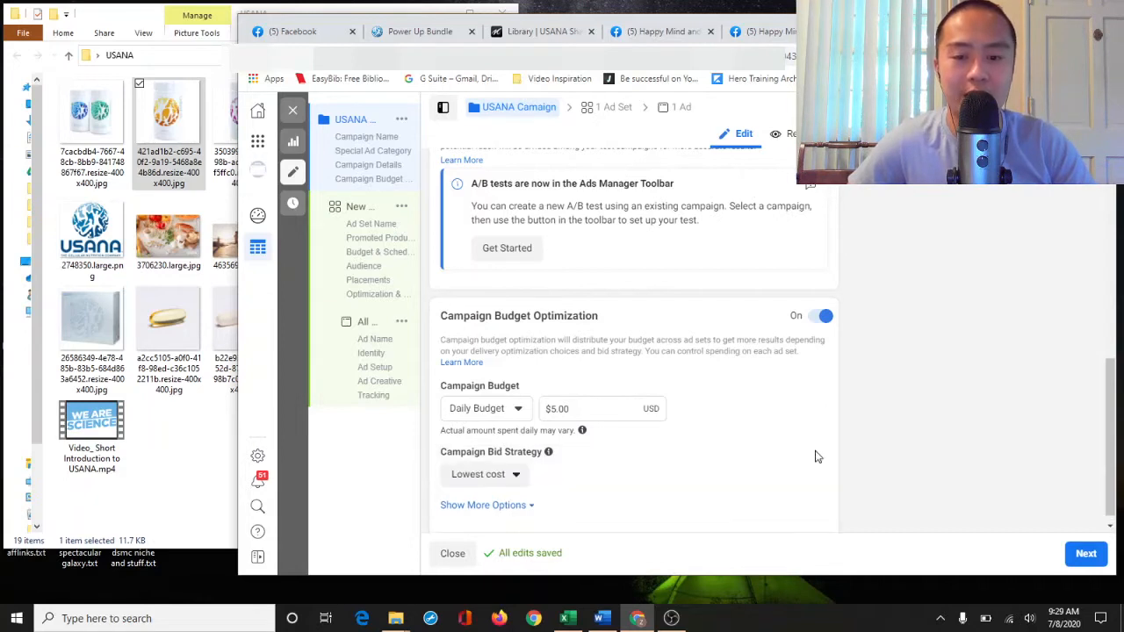
{"action": "left_click", "coordinate": [490, 465]}
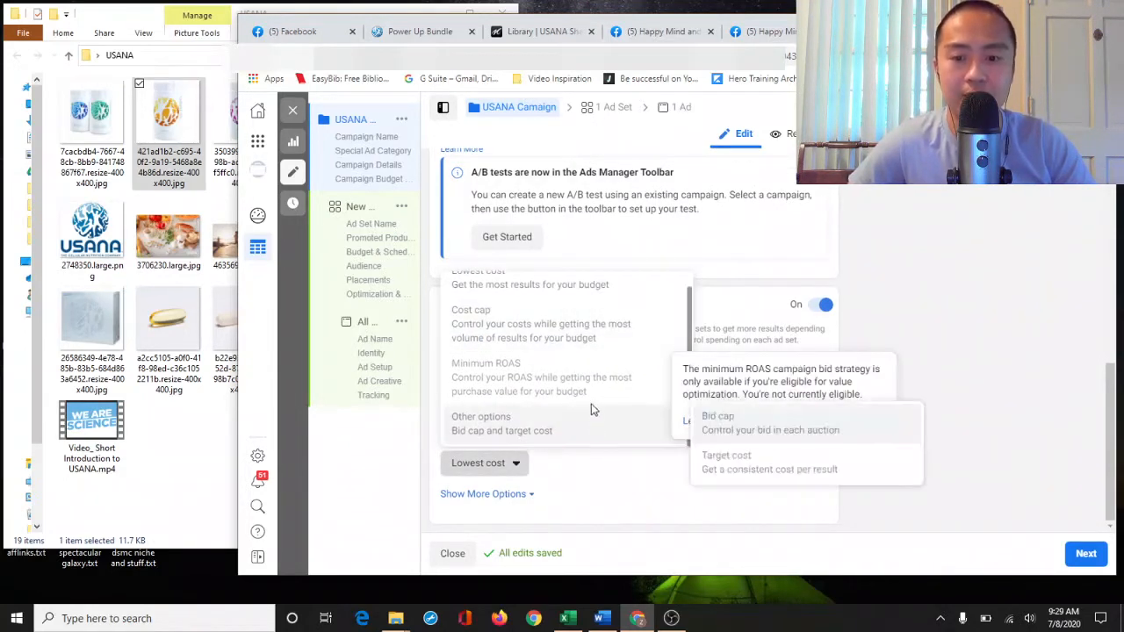
{"action": "mouse_move", "coordinate": [616, 435]}
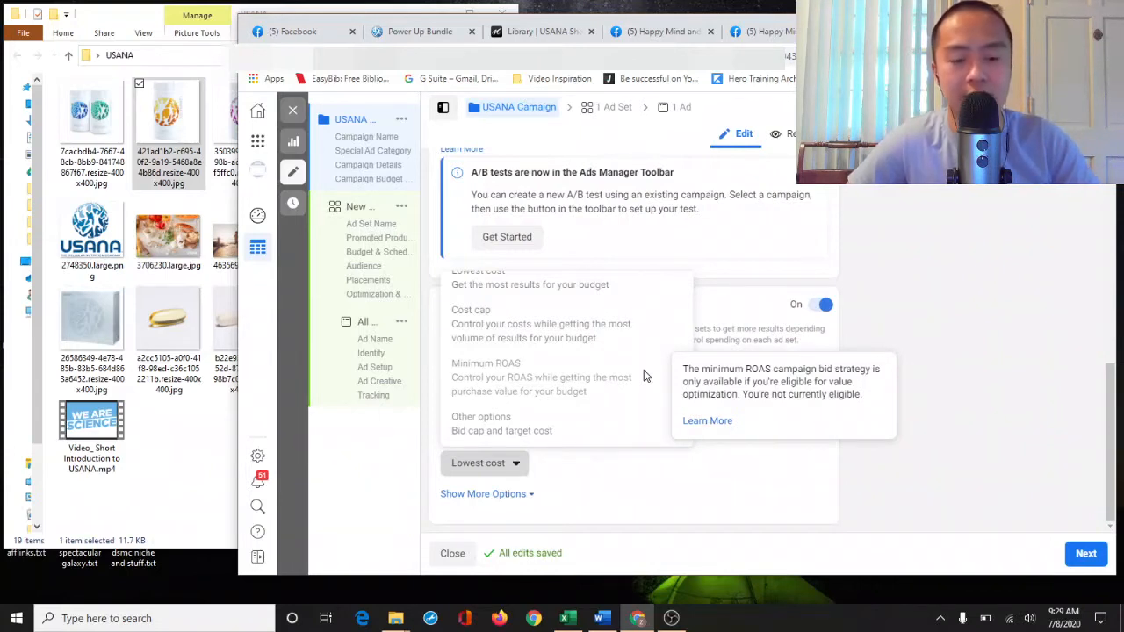
{"action": "scroll", "coordinate": [643, 370], "scroll_direction": "up", "scroll_amount": 1}
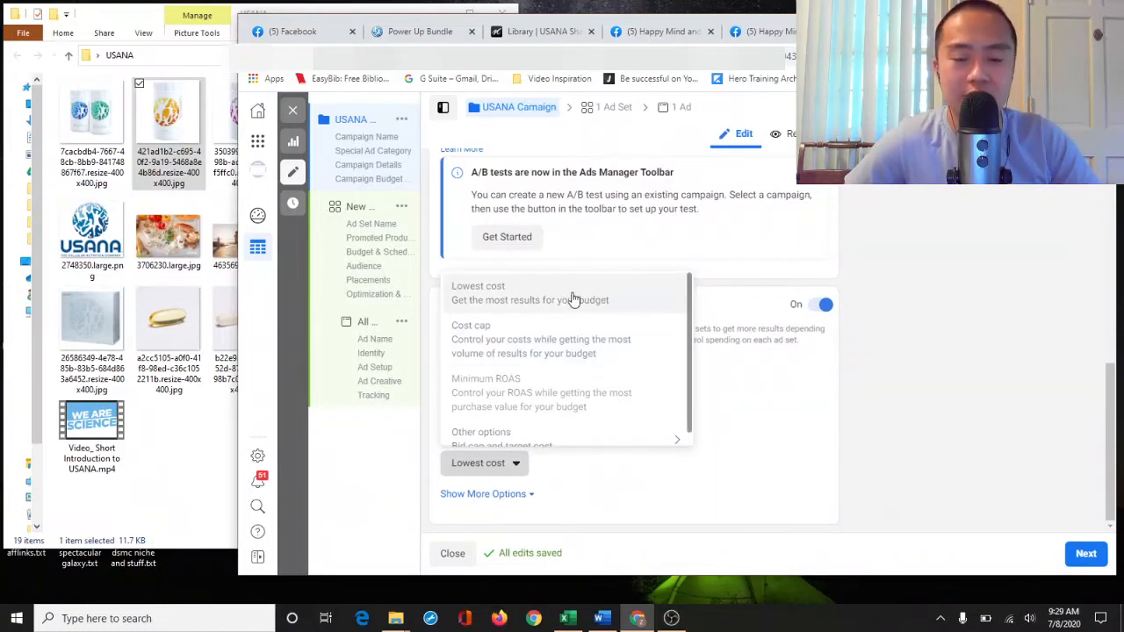
{"action": "left_click", "coordinate": [632, 306]}
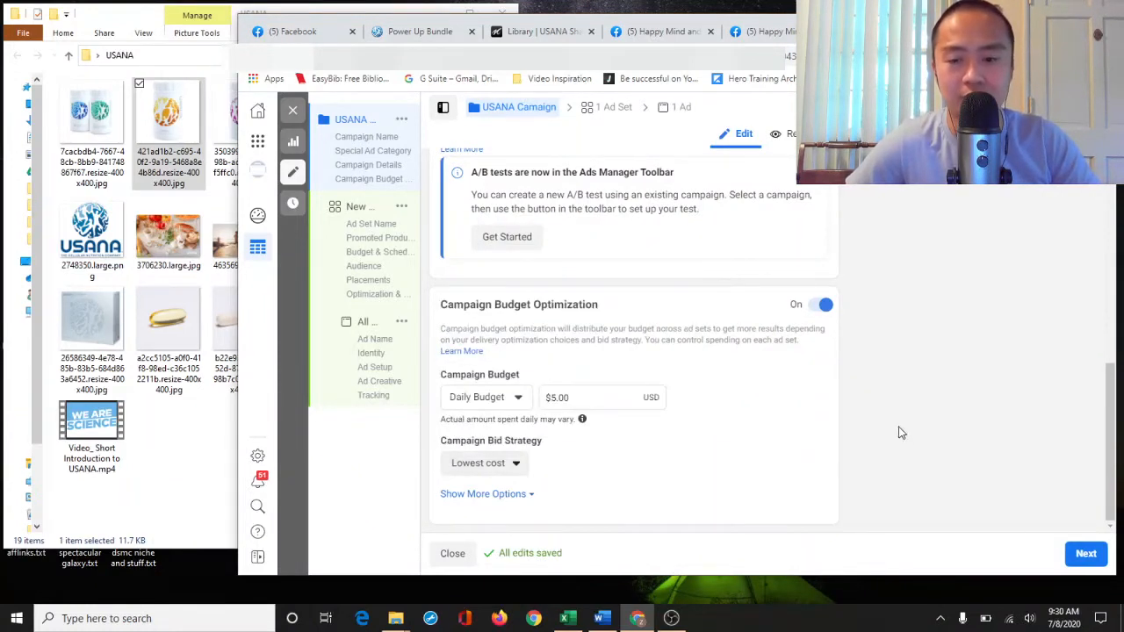
Show the campaign's additional budget options and check its ad scheduling setting
{"action": "left_click", "coordinate": [521, 494]}
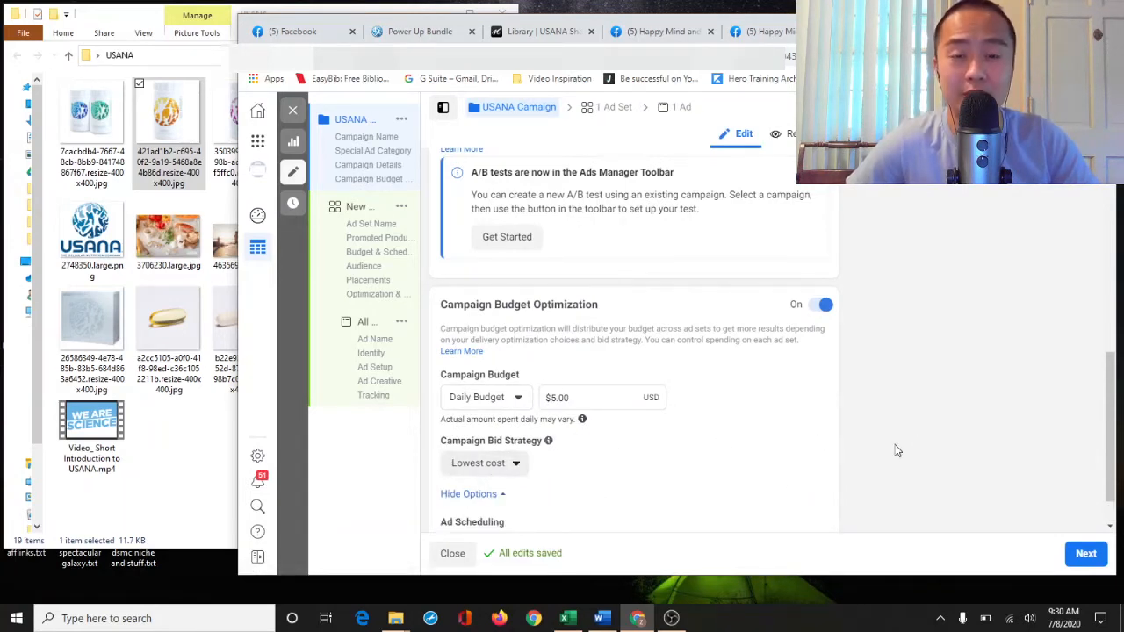
{"action": "scroll", "coordinate": [887, 469], "scroll_direction": "down", "scroll_amount": 1}
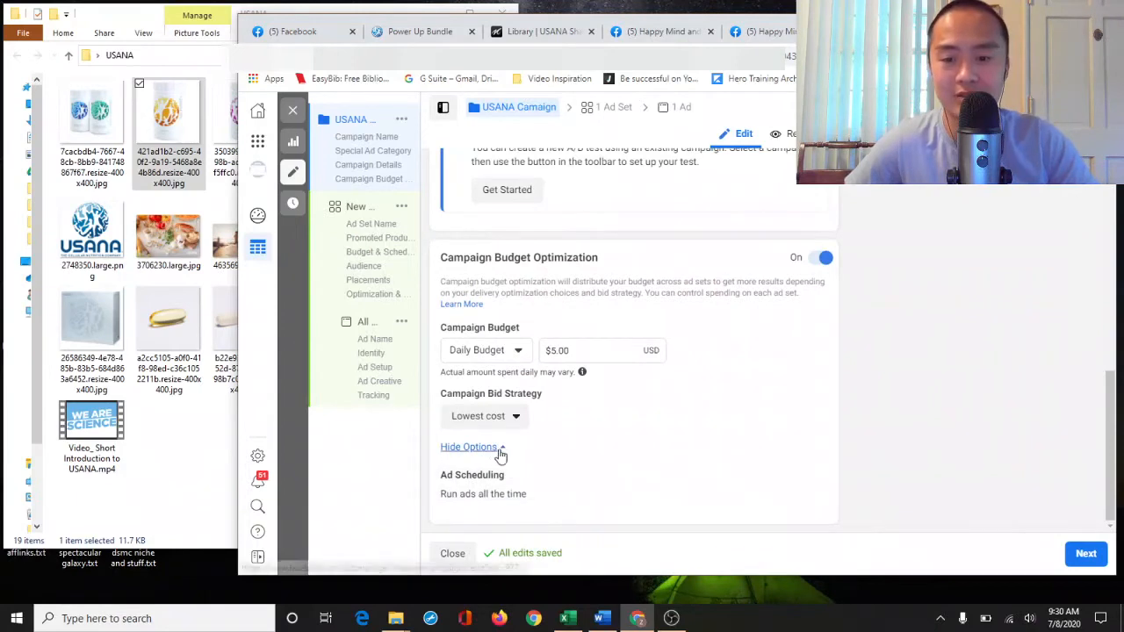
{"action": "mouse_move", "coordinate": [795, 473]}
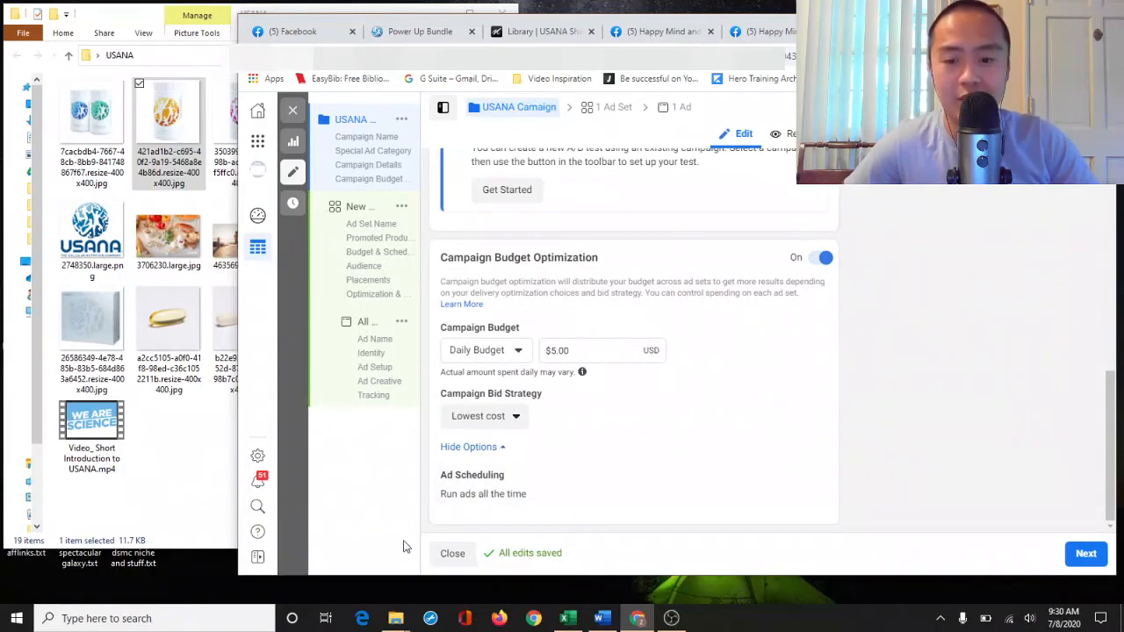
{"action": "scroll", "coordinate": [790, 421], "scroll_direction": "up", "scroll_amount": 8}
{"action": "scroll", "coordinate": [877, 377], "scroll_direction": "down", "scroll_amount": 6}
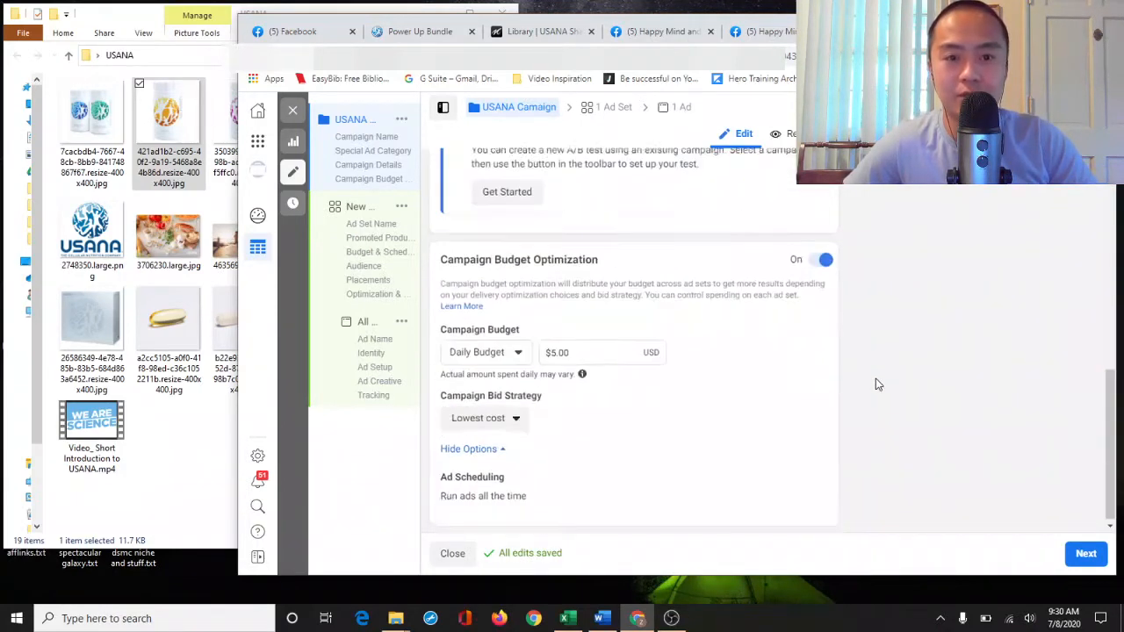
Continue to the campaign's new ad set and name it USANAADS
{"action": "left_click", "coordinate": [1085, 553]}
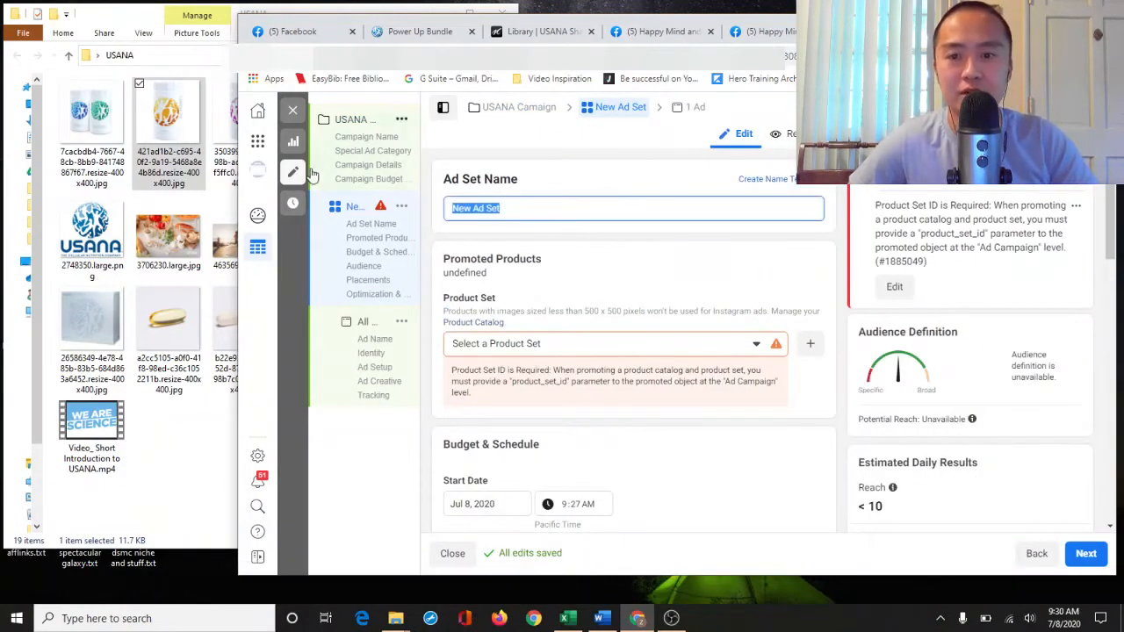
{"action": "type", "text": "USANAADS"}
Set the ad set's product set to All Products and turn on its offer
{"action": "scroll", "coordinate": [632, 351], "scroll_direction": "down", "scroll_amount": 3}
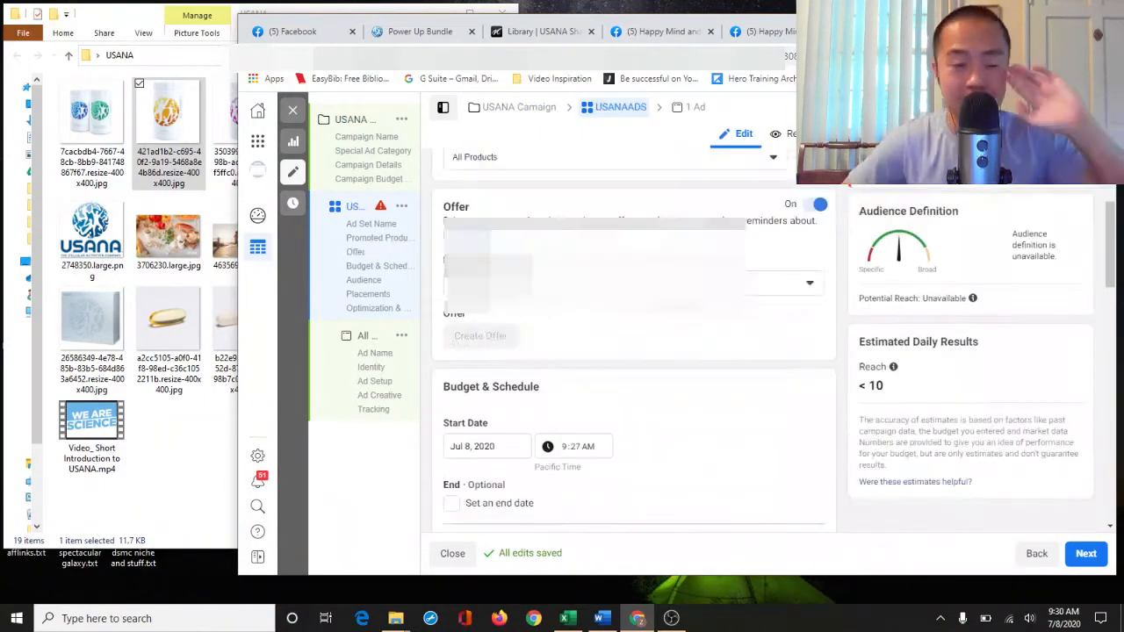
{"action": "left_click_drag", "start_coordinate": [562, 242], "coordinate": [567, 219]}
{"action": "left_click", "coordinate": [567, 219]}
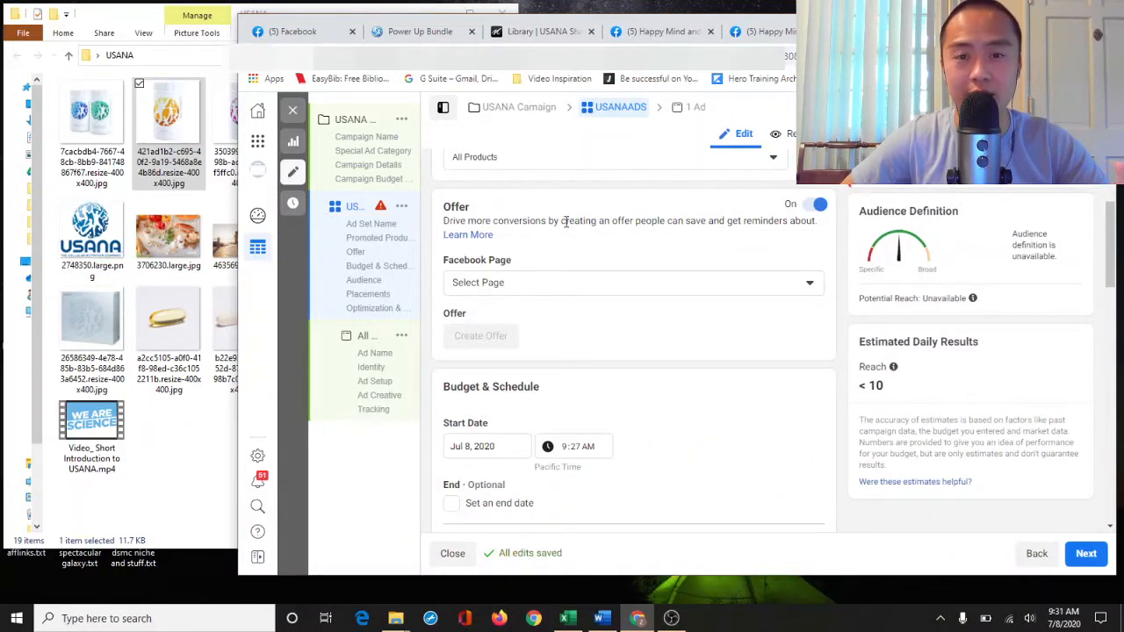
Examine the sale and retail prices on the Power Up Bundle product page, and return to the ad set editor
{"action": "key", "text": "ctrl+Tab"}
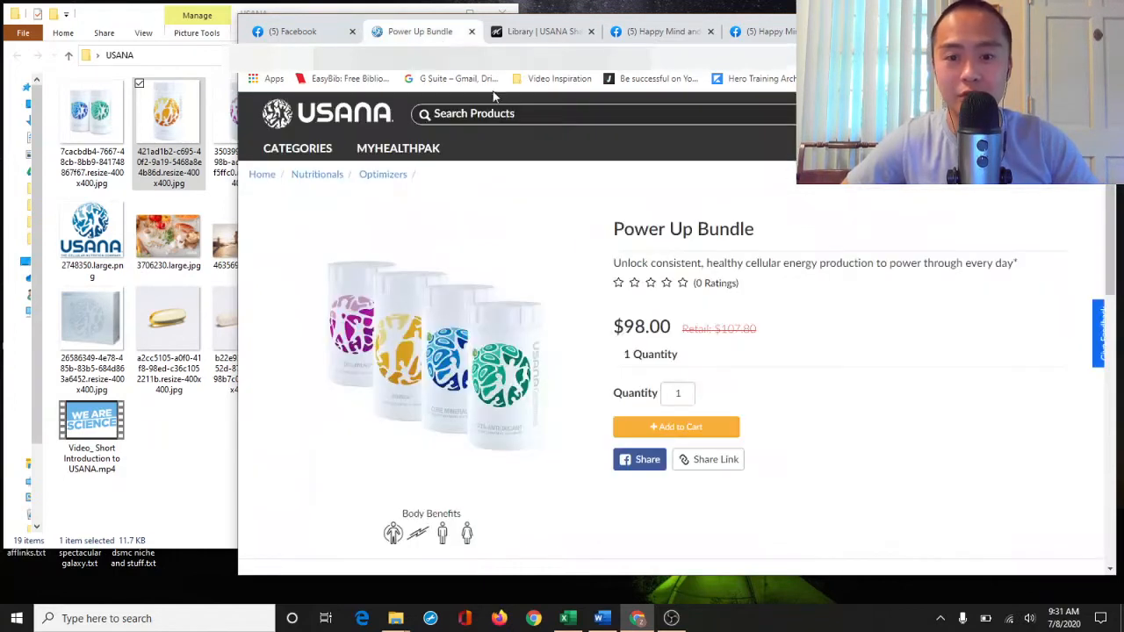
{"action": "left_click_drag", "start_coordinate": [790, 345], "coordinate": [714, 327]}
{"action": "left_click", "coordinate": [785, 326]}
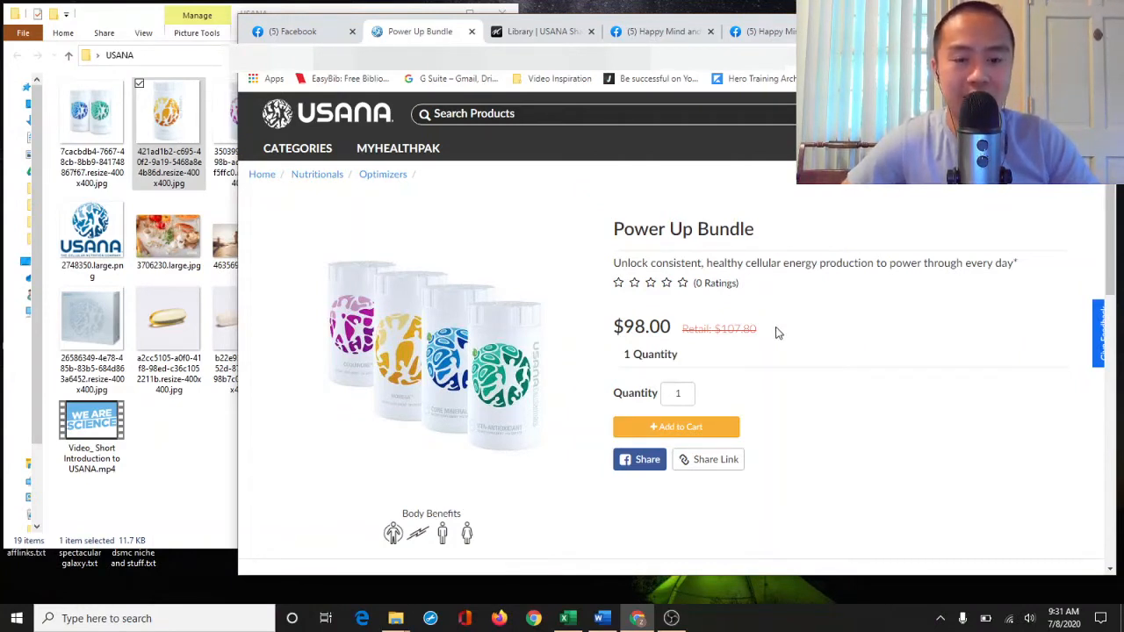
{"action": "left_click", "coordinate": [891, 32]}
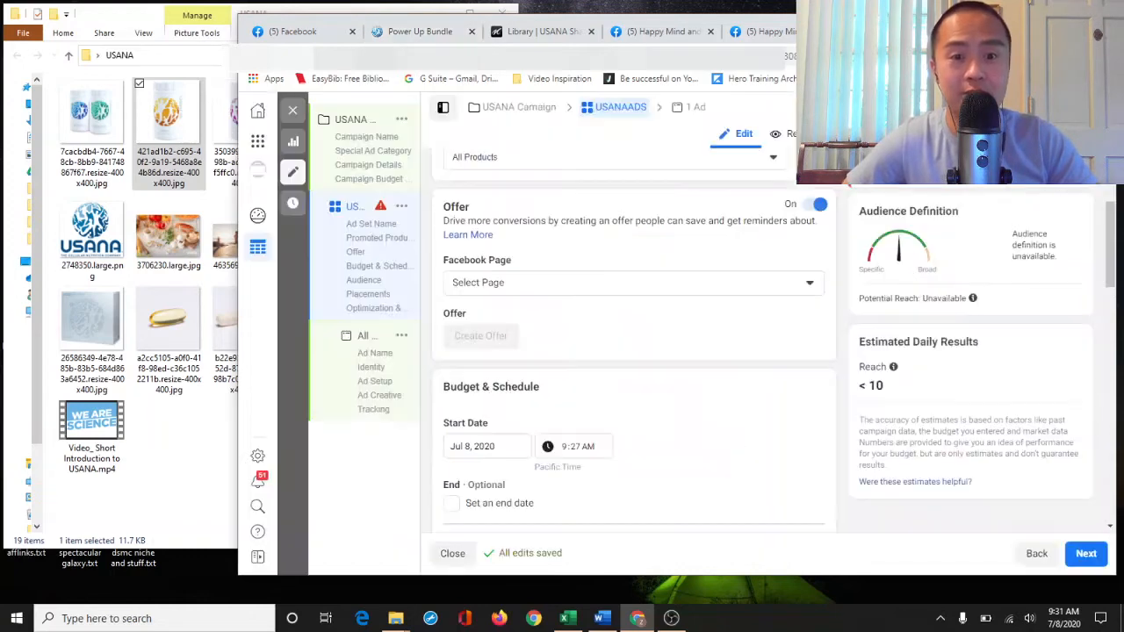
{"action": "left_click", "coordinate": [428, 33]}
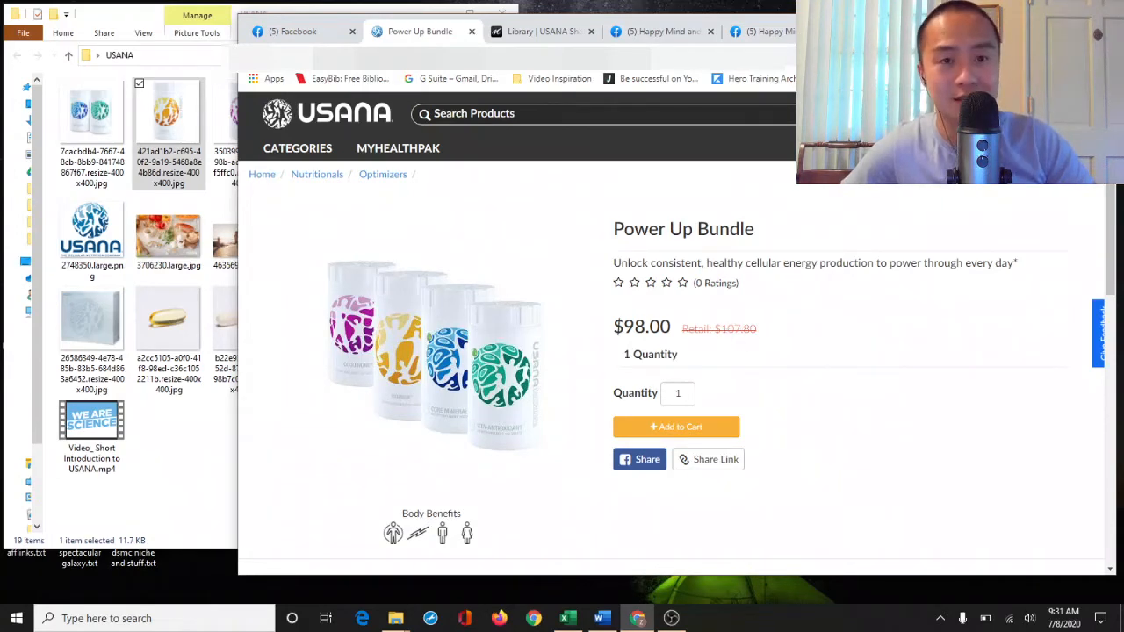
{"action": "left_click", "coordinate": [895, 32]}
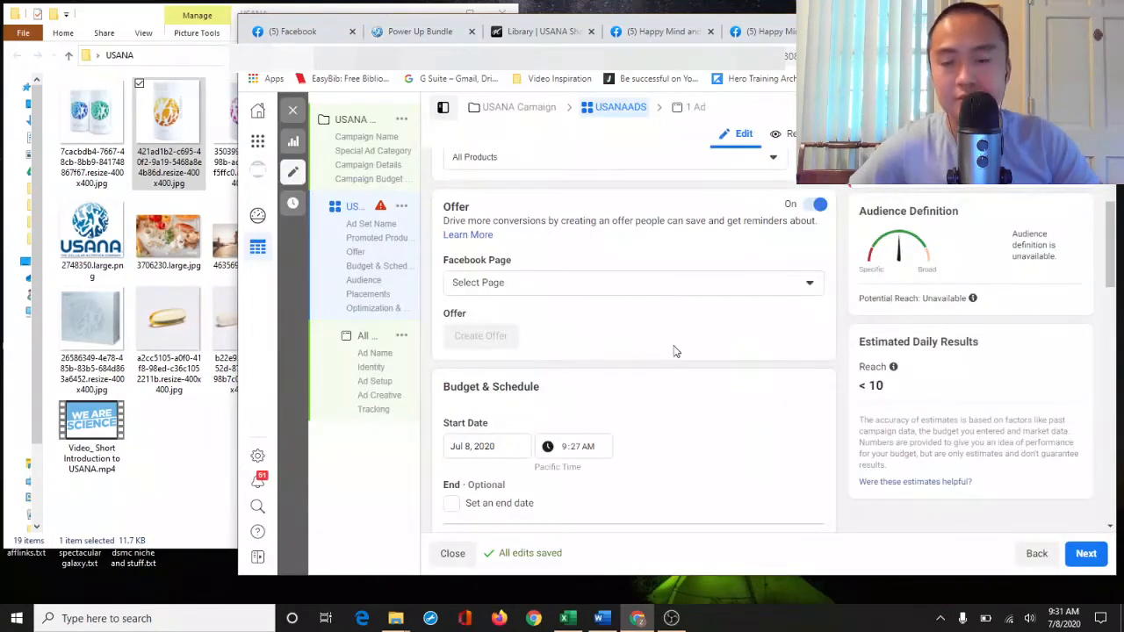
Turn on an end date for the ad set schedule and set it to July 12, 2020
{"action": "scroll", "coordinate": [749, 387], "scroll_direction": "up", "scroll_amount": 2}
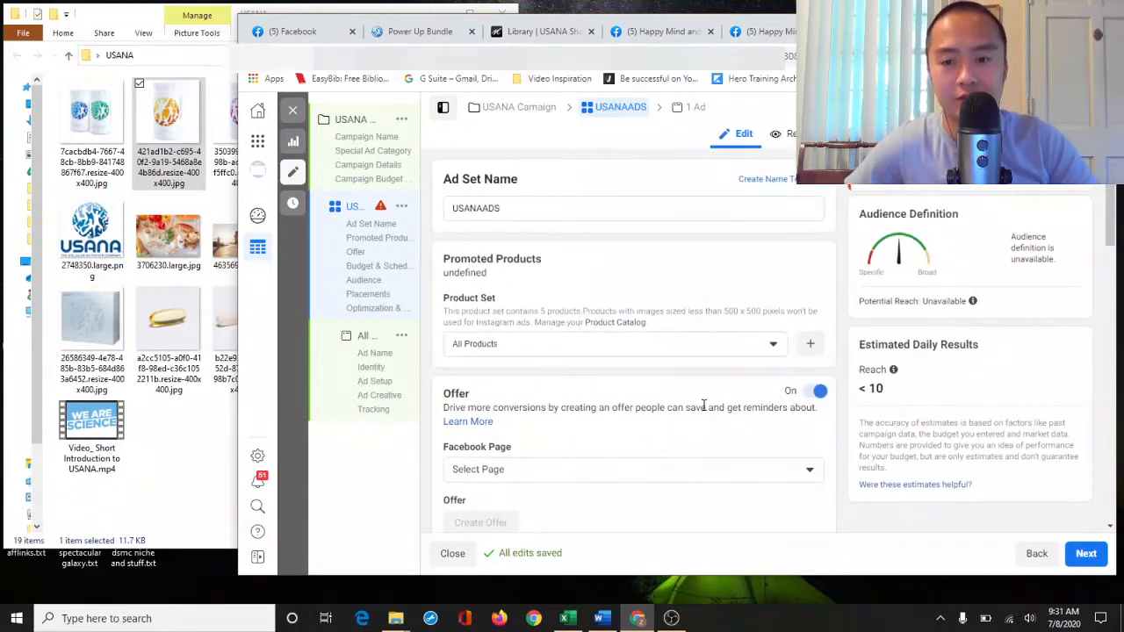
{"action": "scroll", "coordinate": [703, 405], "scroll_direction": "down", "scroll_amount": 2}
{"action": "scroll", "coordinate": [640, 353], "scroll_direction": "down", "scroll_amount": 2}
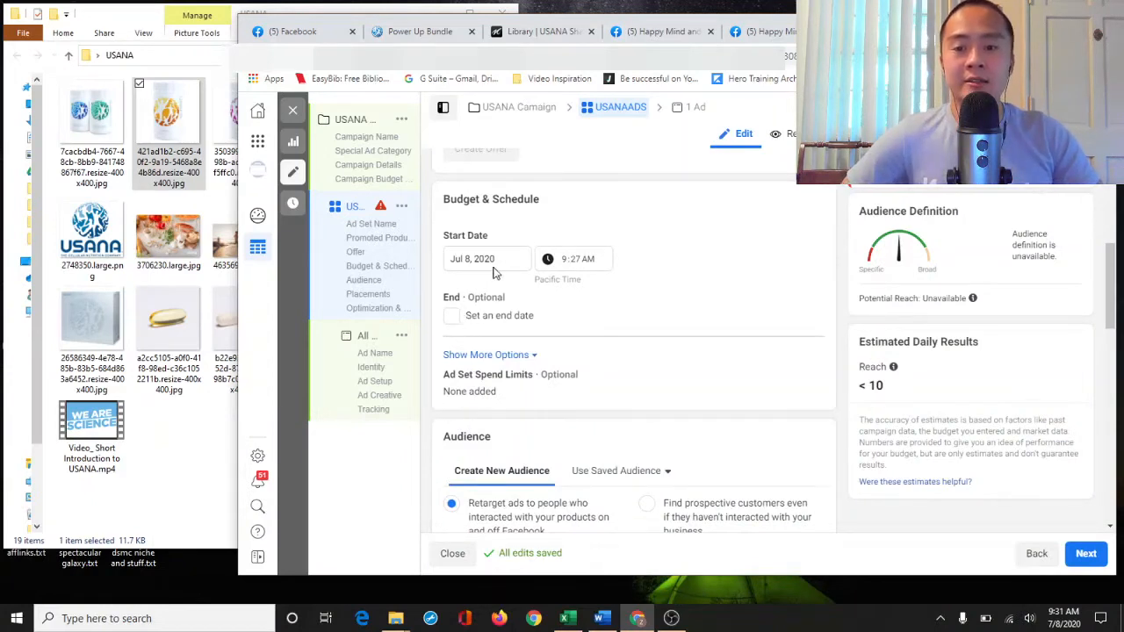
{"action": "left_click", "coordinate": [453, 322]}
{"action": "left_click", "coordinate": [509, 347]}
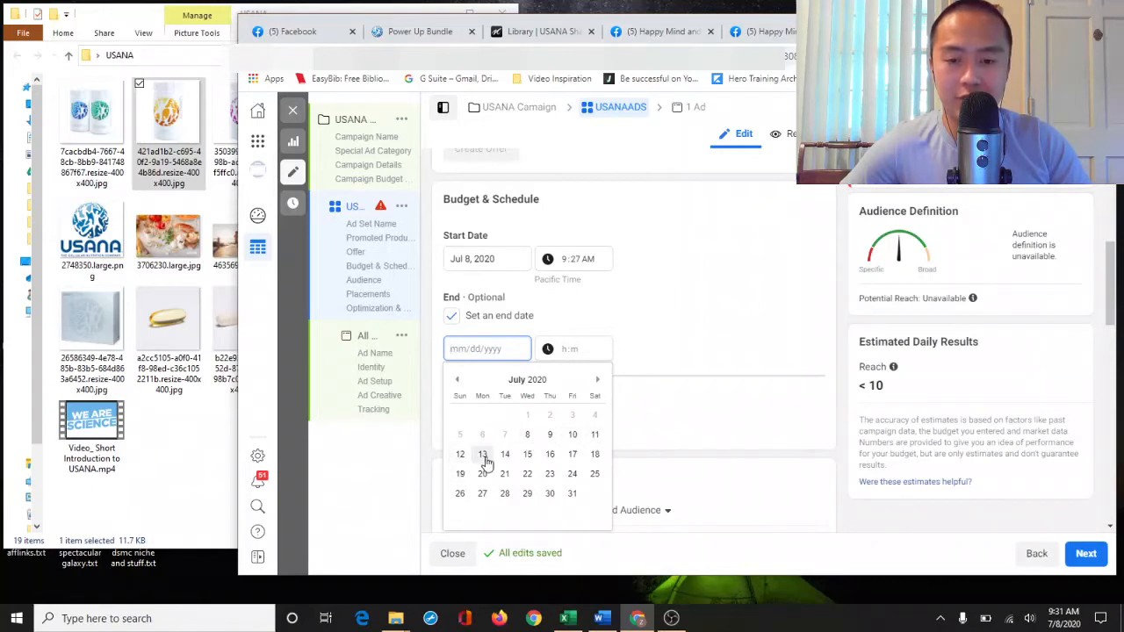
{"action": "left_click", "coordinate": [459, 455]}
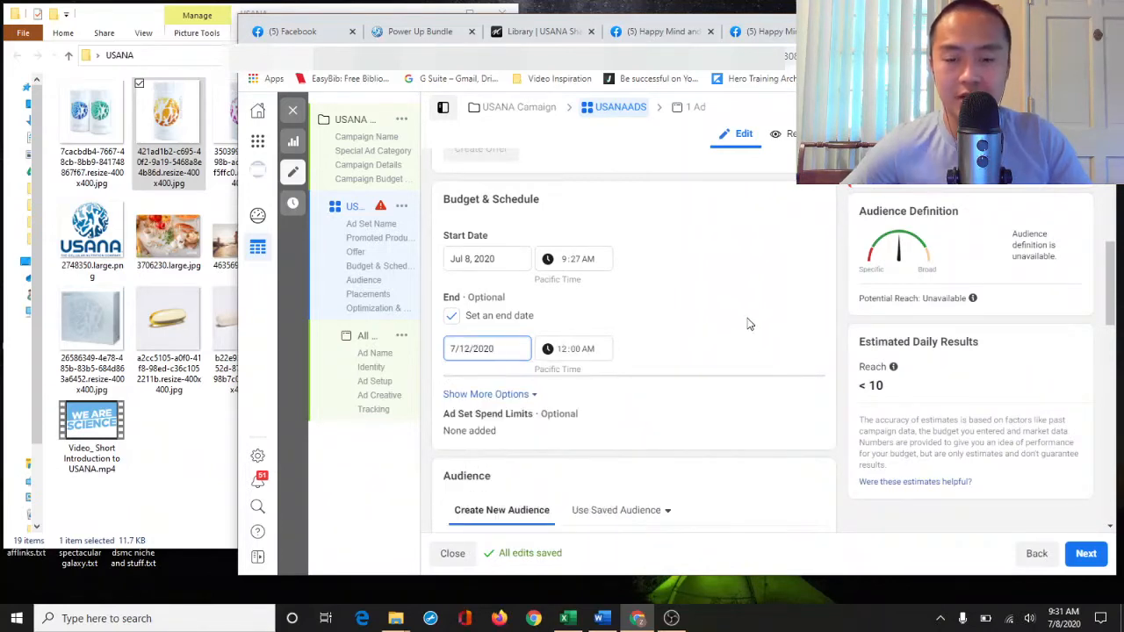
{"action": "left_click", "coordinate": [453, 321]}
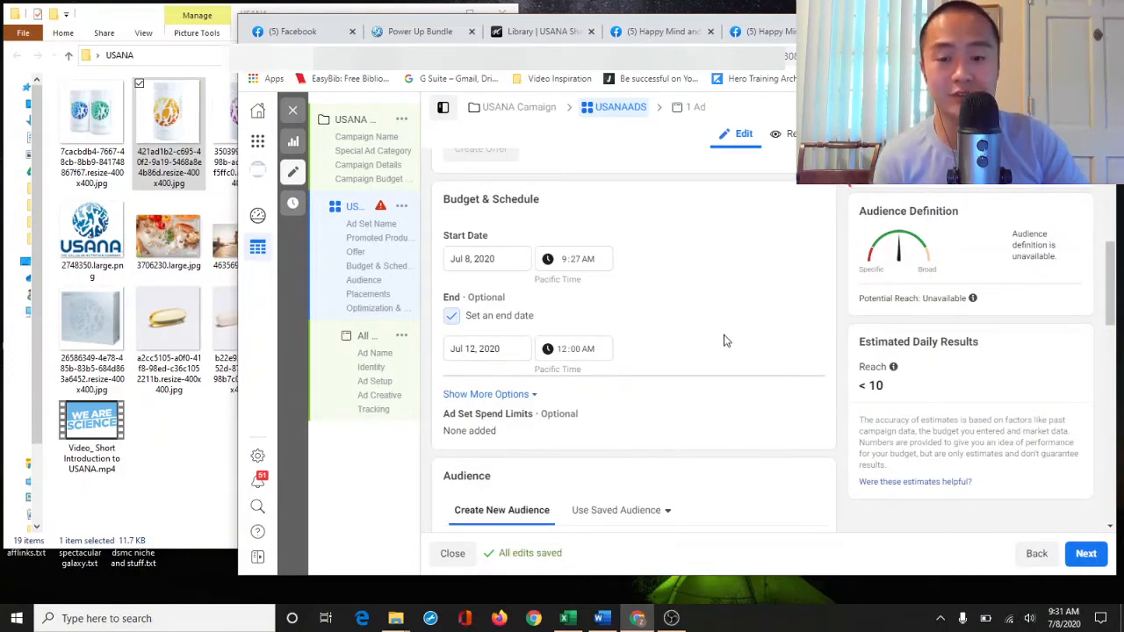
{"action": "scroll", "coordinate": [702, 333], "scroll_direction": "down", "scroll_amount": 2}
{"action": "left_click", "coordinate": [491, 207]}
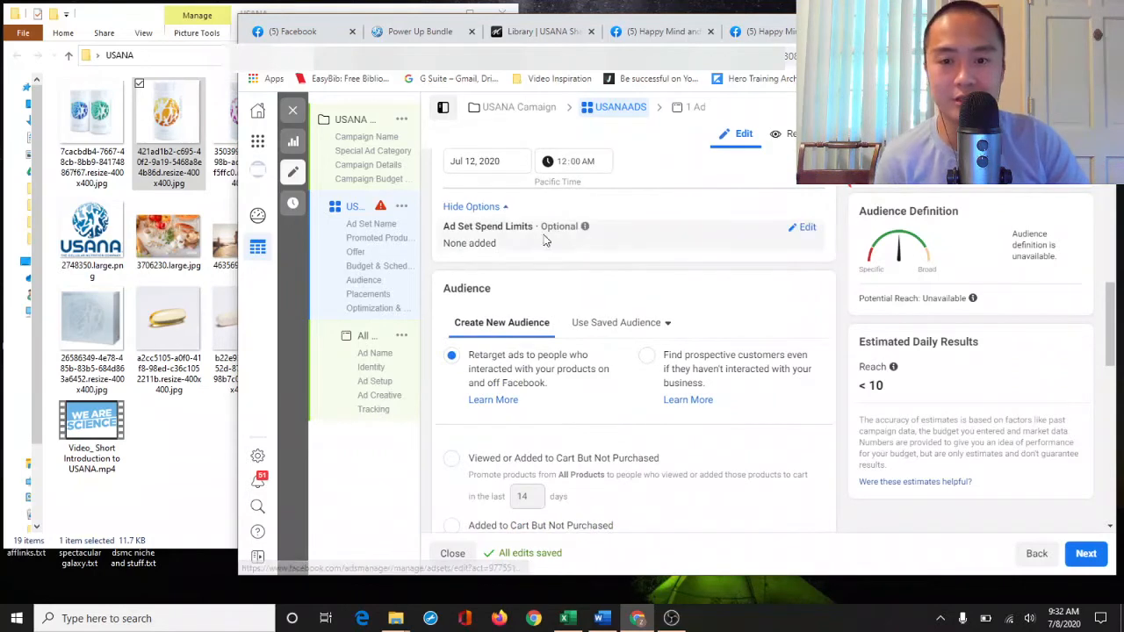
{"action": "left_click", "coordinate": [803, 230]}
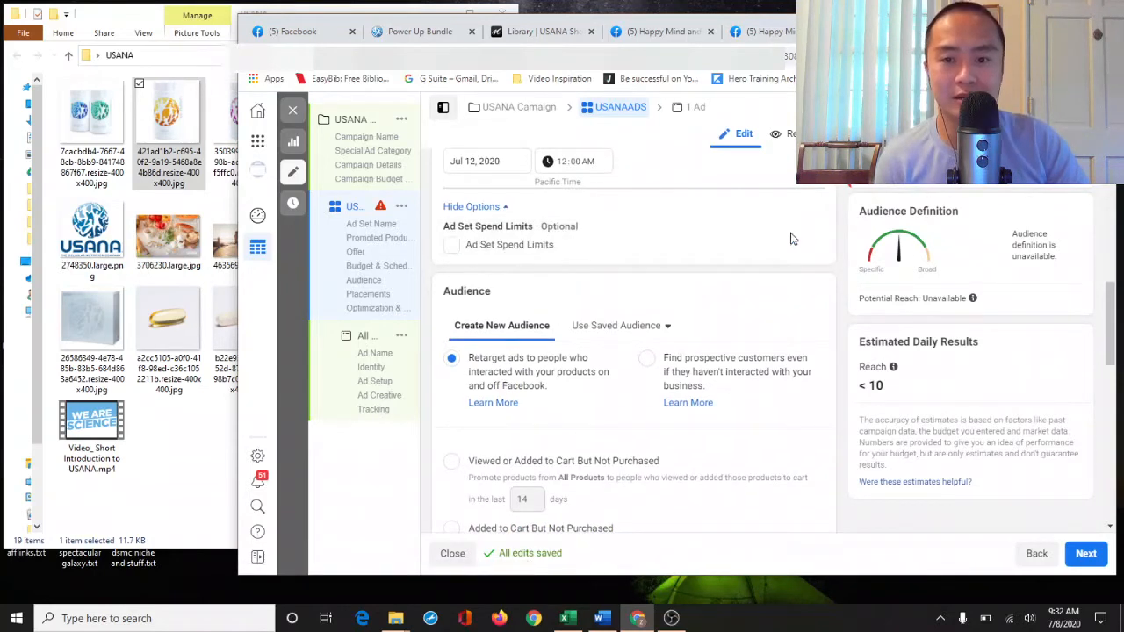
{"action": "left_click", "coordinate": [452, 245]}
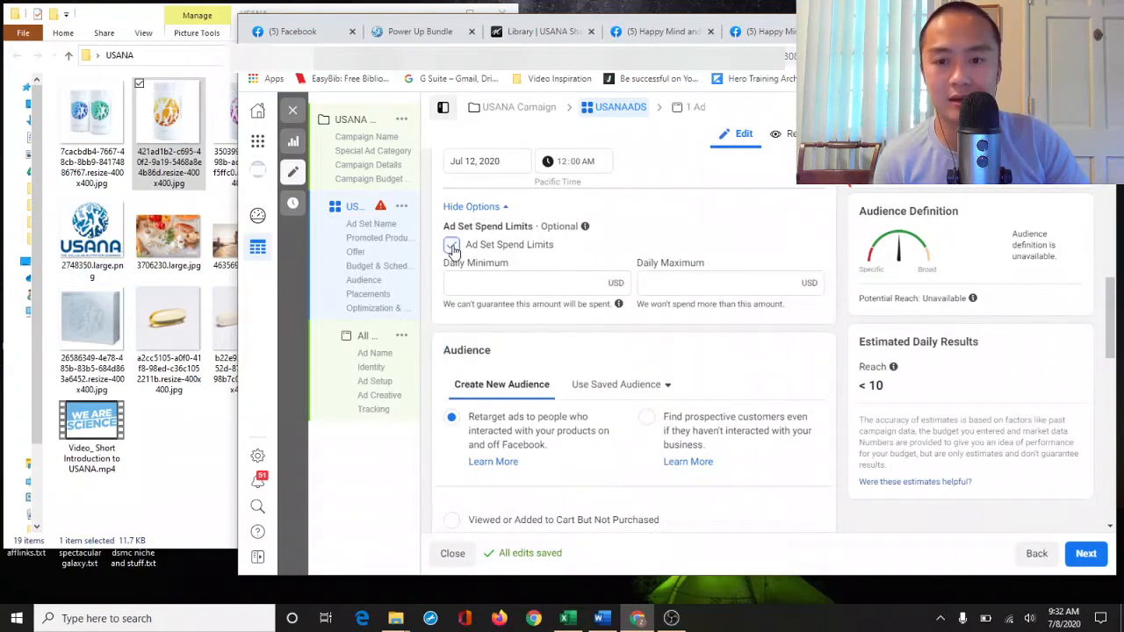
{"action": "left_click", "coordinate": [716, 302]}
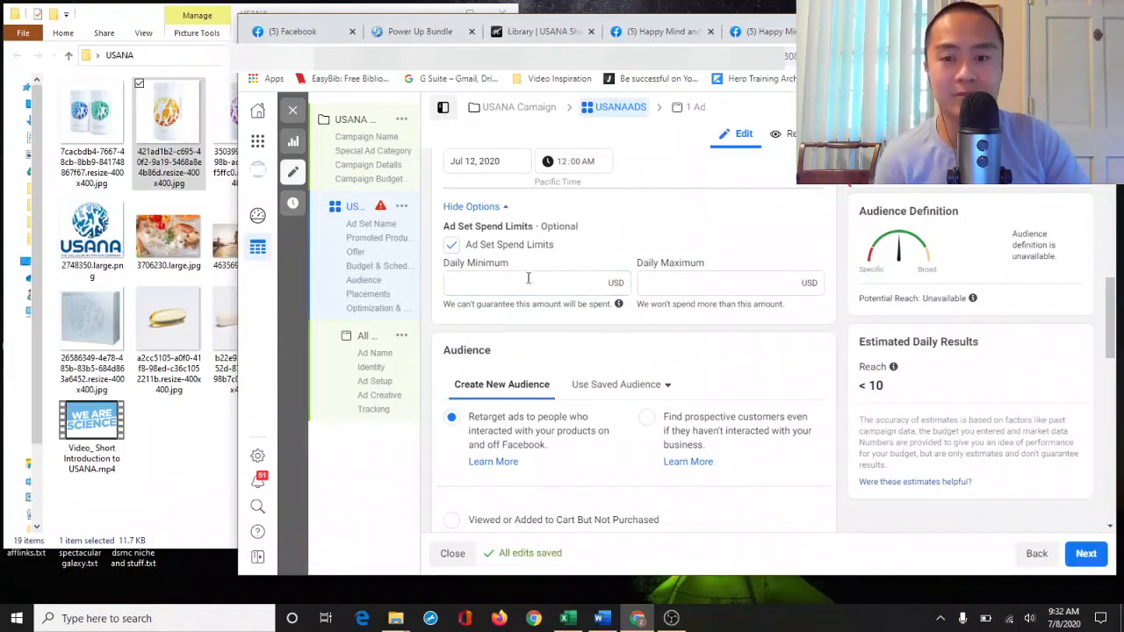
{"action": "left_click", "coordinate": [450, 245]}
Examine the ad set's retargeting and prospecting audience choices, the product interaction options and the placement settings
{"action": "scroll", "coordinate": [697, 379], "scroll_direction": "down", "scroll_amount": 2}
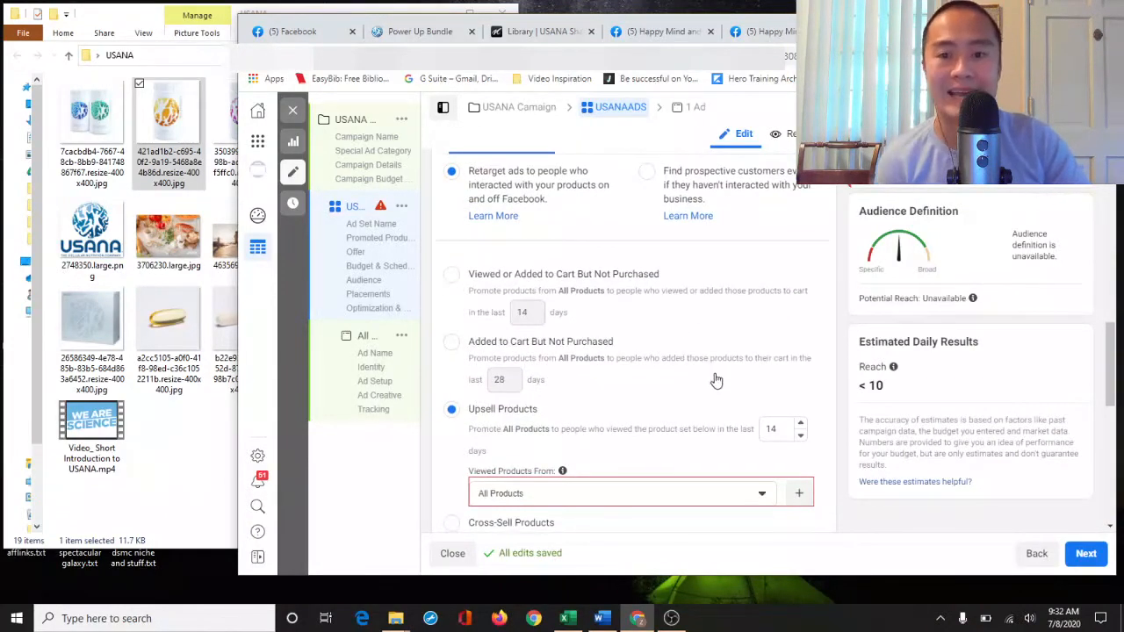
{"action": "scroll", "coordinate": [693, 375], "scroll_direction": "up", "scroll_amount": 2}
{"action": "scroll", "coordinate": [665, 371], "scroll_direction": "down", "scroll_amount": 2}
{"action": "scroll", "coordinate": [647, 371], "scroll_direction": "up", "scroll_amount": 2}
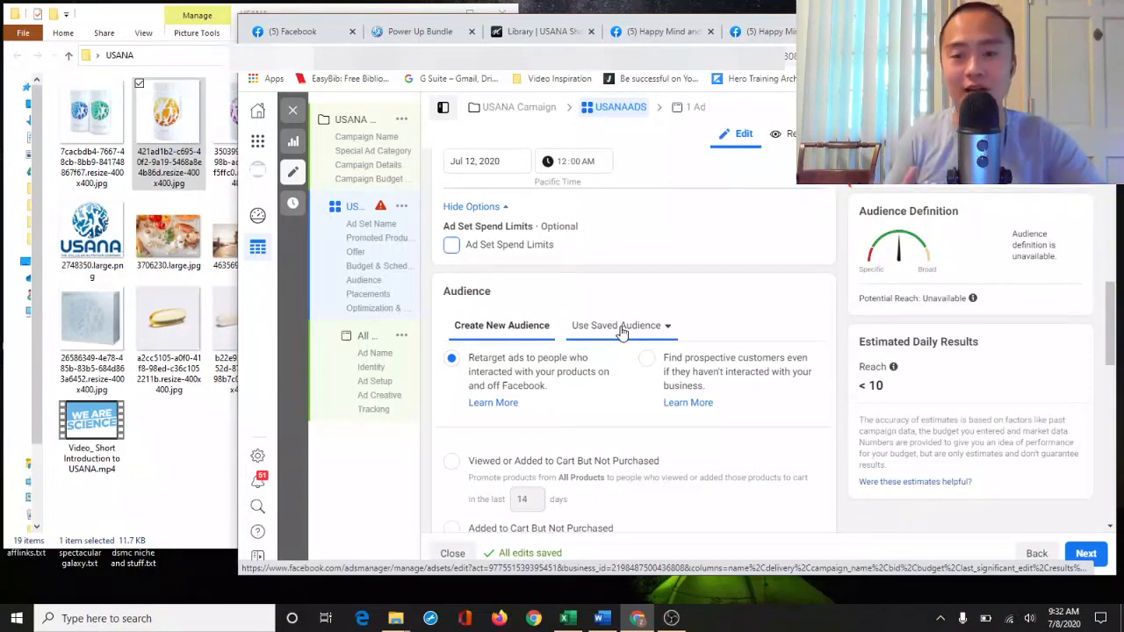
{"action": "scroll", "coordinate": [786, 290], "scroll_direction": "down", "scroll_amount": 2}
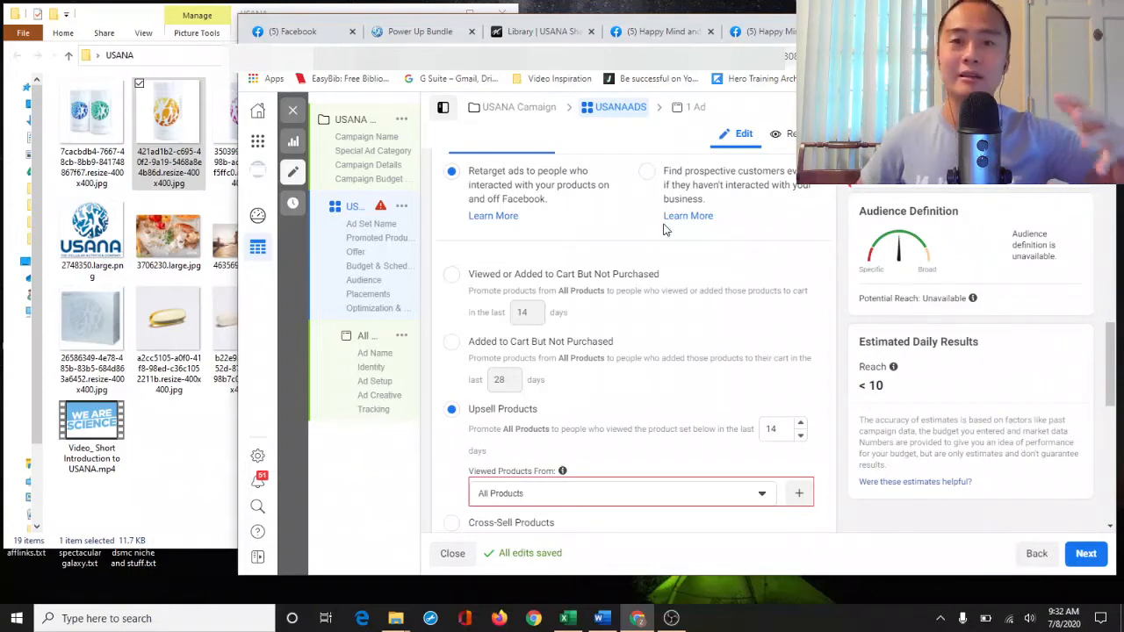
{"action": "scroll", "coordinate": [561, 211], "scroll_direction": "up", "scroll_amount": 2}
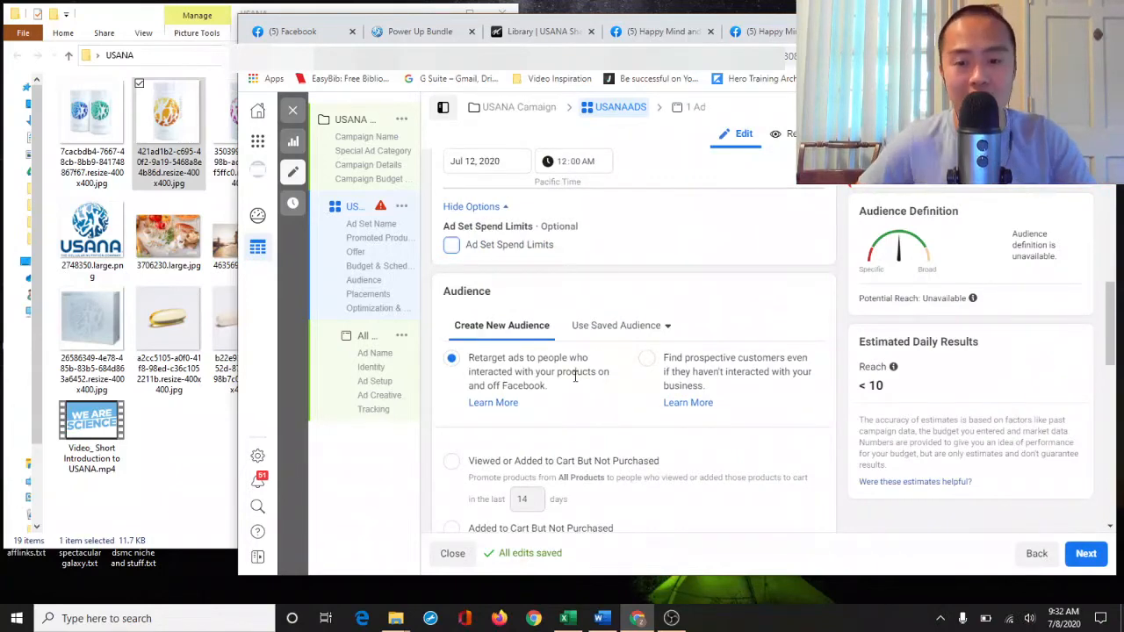
{"action": "scroll", "coordinate": [575, 376], "scroll_direction": "down", "scroll_amount": 2}
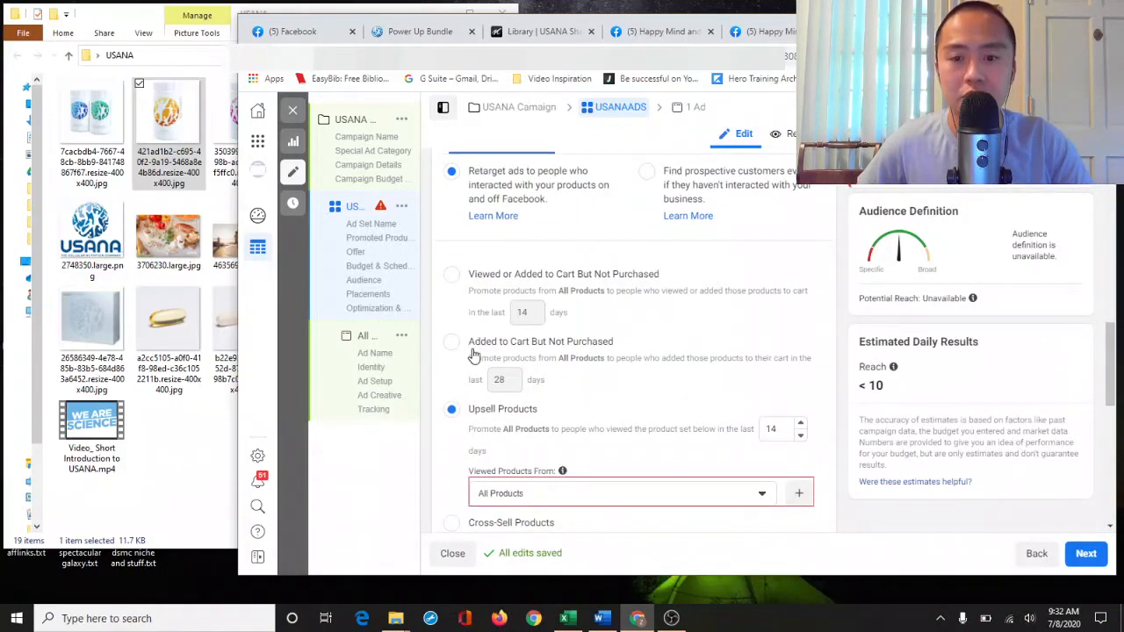
{"action": "scroll", "coordinate": [474, 353], "scroll_direction": "down", "scroll_amount": 2}
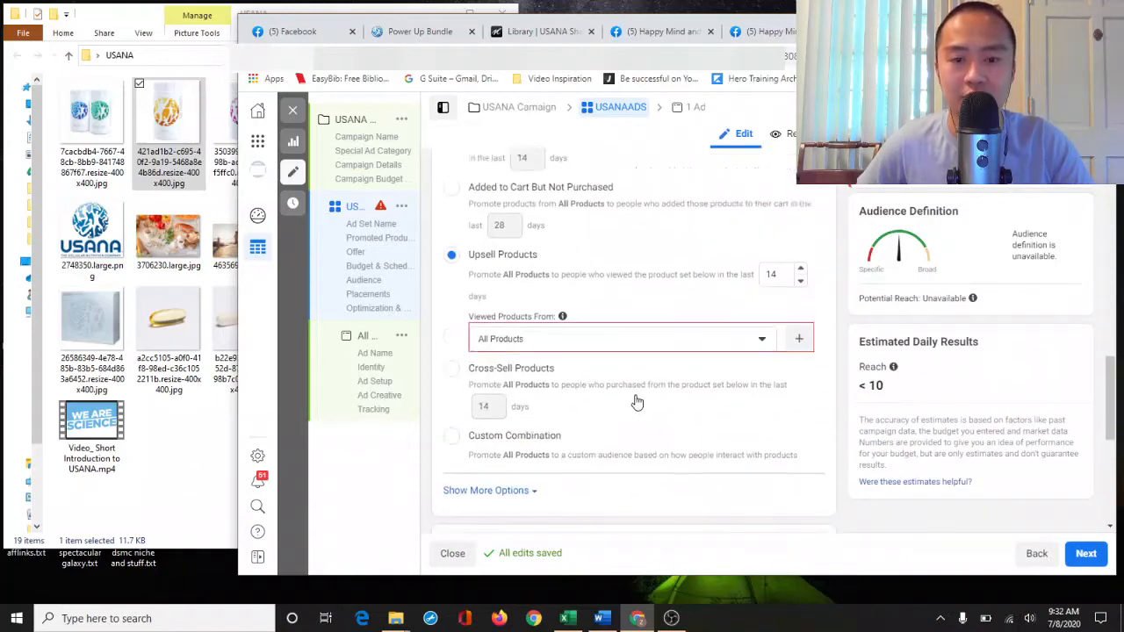
{"action": "scroll", "coordinate": [637, 402], "scroll_direction": "up", "scroll_amount": 2}
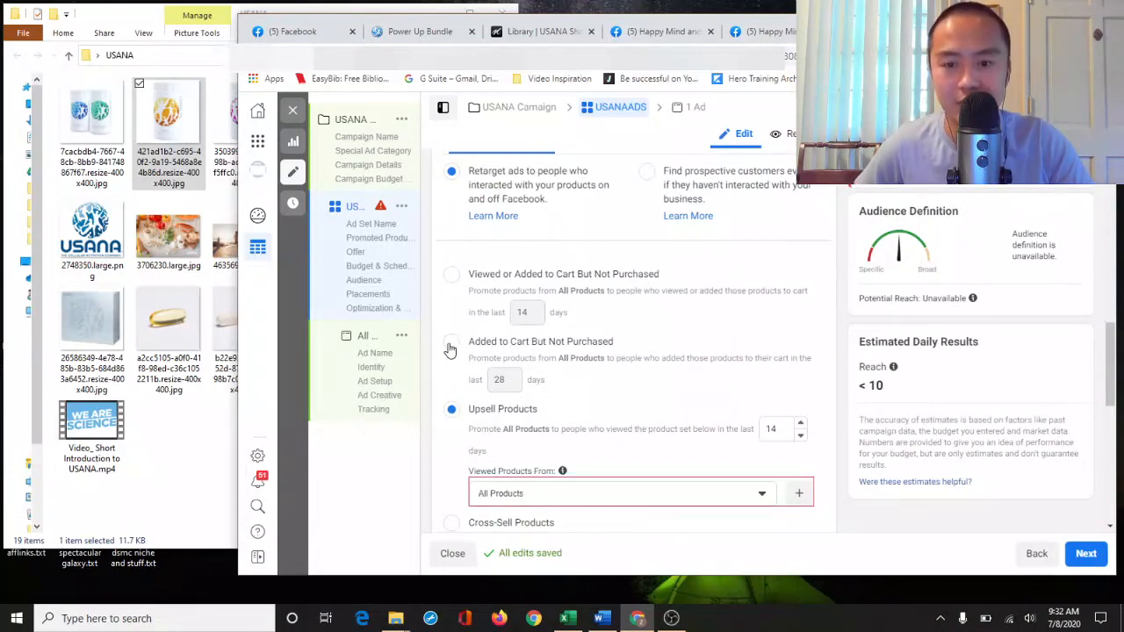
{"action": "scroll", "coordinate": [454, 351], "scroll_direction": "up", "scroll_amount": 2}
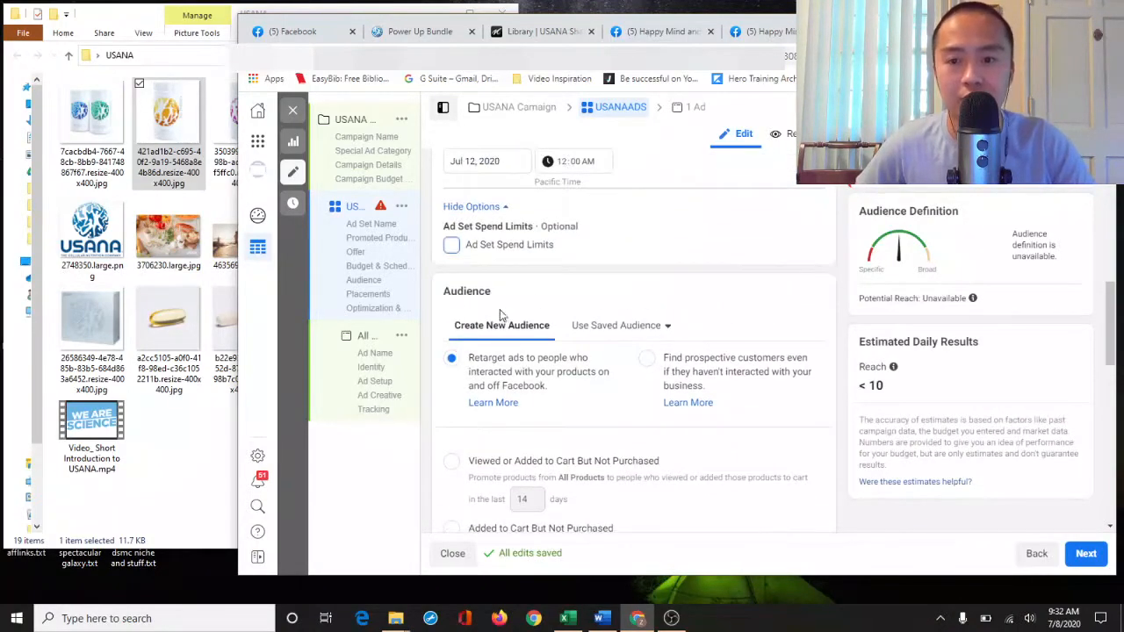
{"action": "scroll", "coordinate": [491, 329], "scroll_direction": "down", "scroll_amount": 6}
{"action": "scroll", "coordinate": [539, 326], "scroll_direction": "down", "scroll_amount": 2}
{"action": "scroll", "coordinate": [539, 326], "scroll_direction": "up", "scroll_amount": 2}
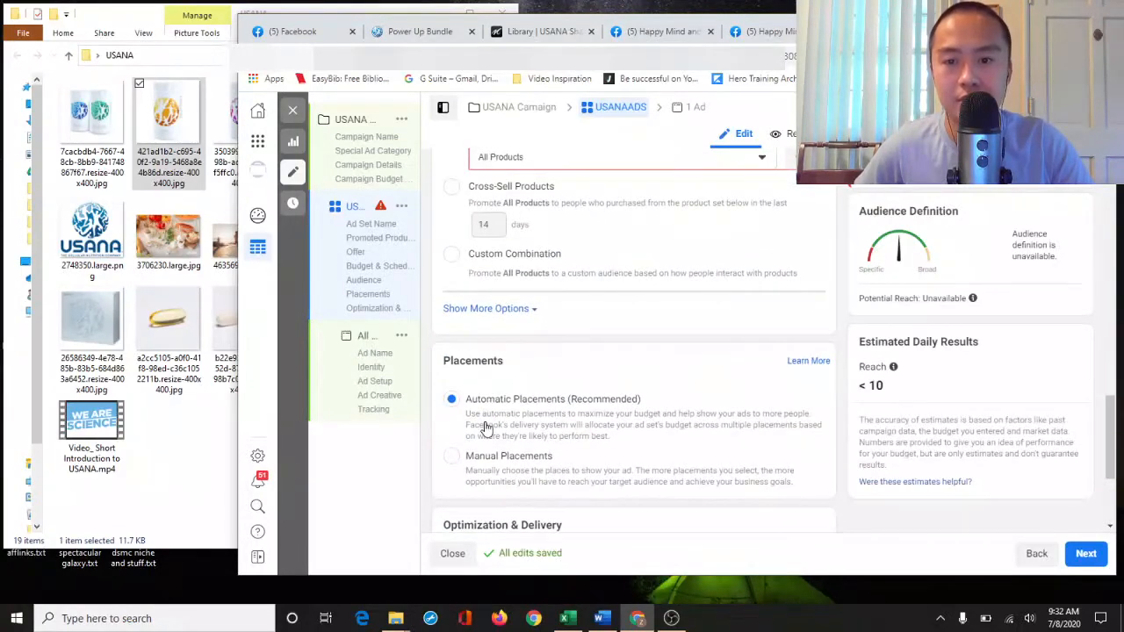
Set the retargeting audience to people who match Viewed or Added to Cart But Not Purchased
{"action": "scroll", "coordinate": [484, 427], "scroll_direction": "up", "scroll_amount": 2}
{"action": "scroll", "coordinate": [466, 403], "scroll_direction": "up", "scroll_amount": 2}
{"action": "left_click", "coordinate": [451, 379]}
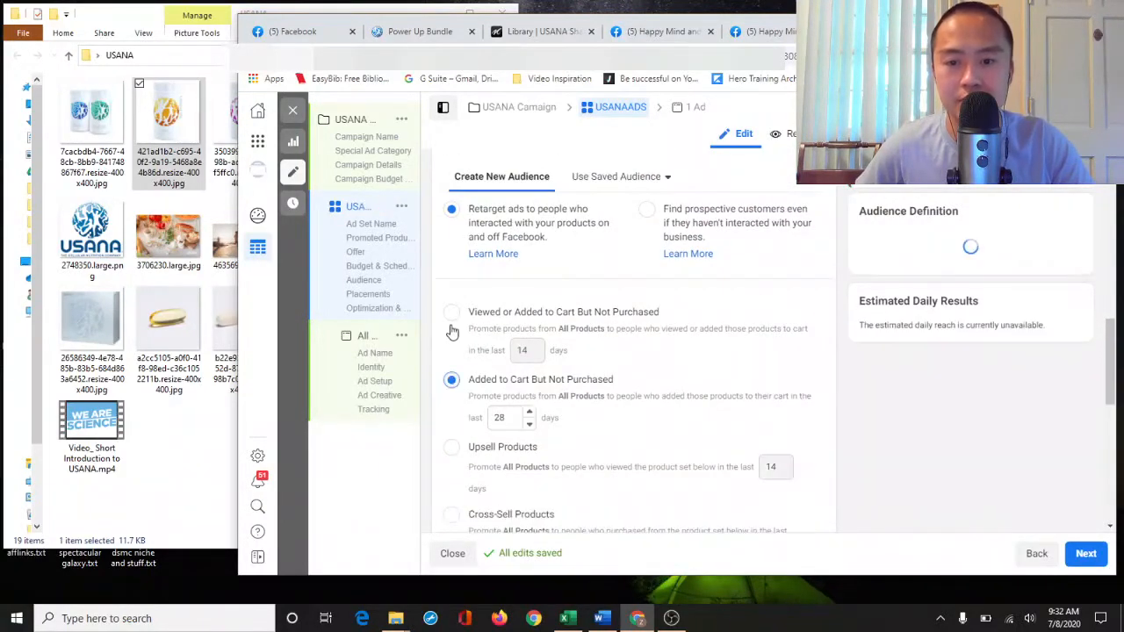
{"action": "left_click", "coordinate": [451, 318]}
{"action": "scroll", "coordinate": [720, 272], "scroll_direction": "up", "scroll_amount": 2}
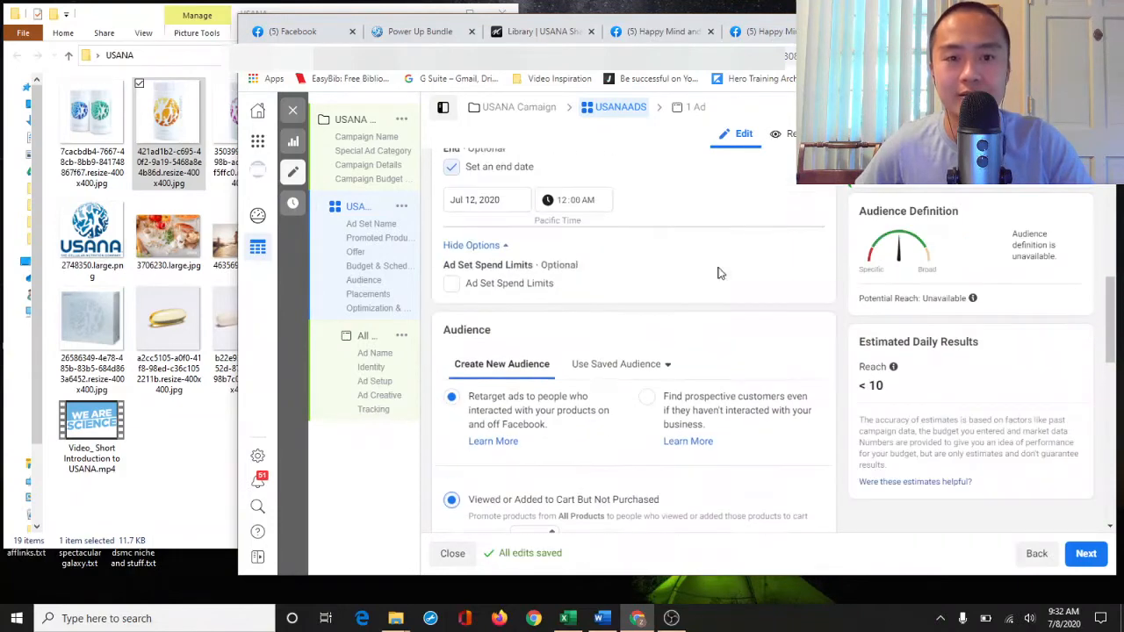
Show more audience options and review the location, age, gender, detailed targeting, language and connection settings
{"action": "scroll", "coordinate": [526, 359], "scroll_direction": "down", "scroll_amount": 4}
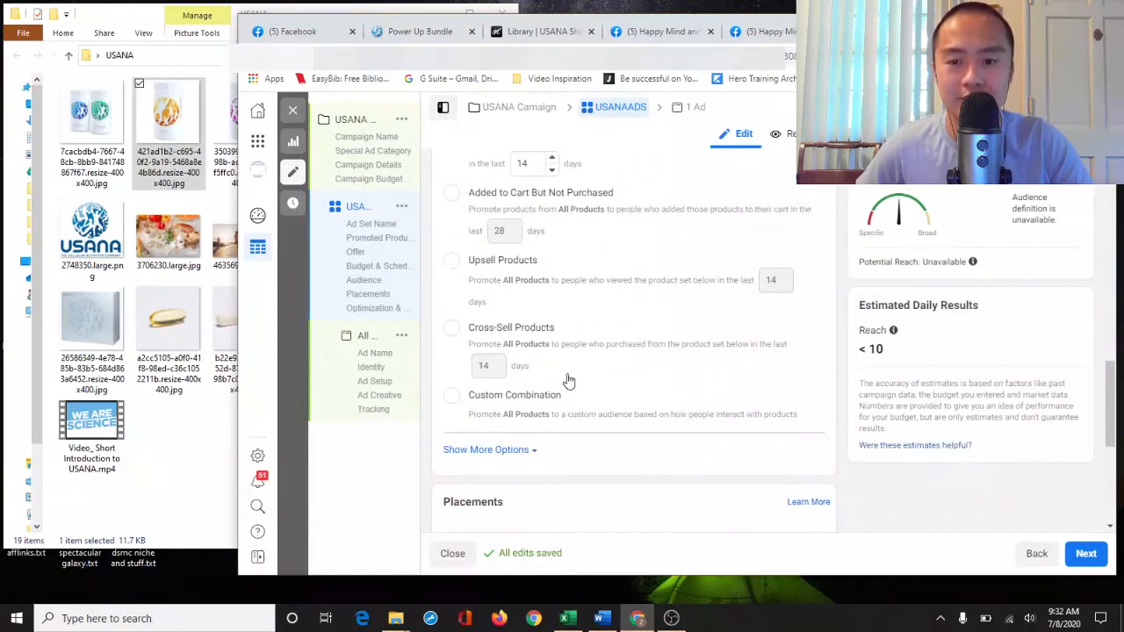
{"action": "left_click", "coordinate": [495, 450]}
{"action": "scroll", "coordinate": [714, 401], "scroll_direction": "down", "scroll_amount": 4}
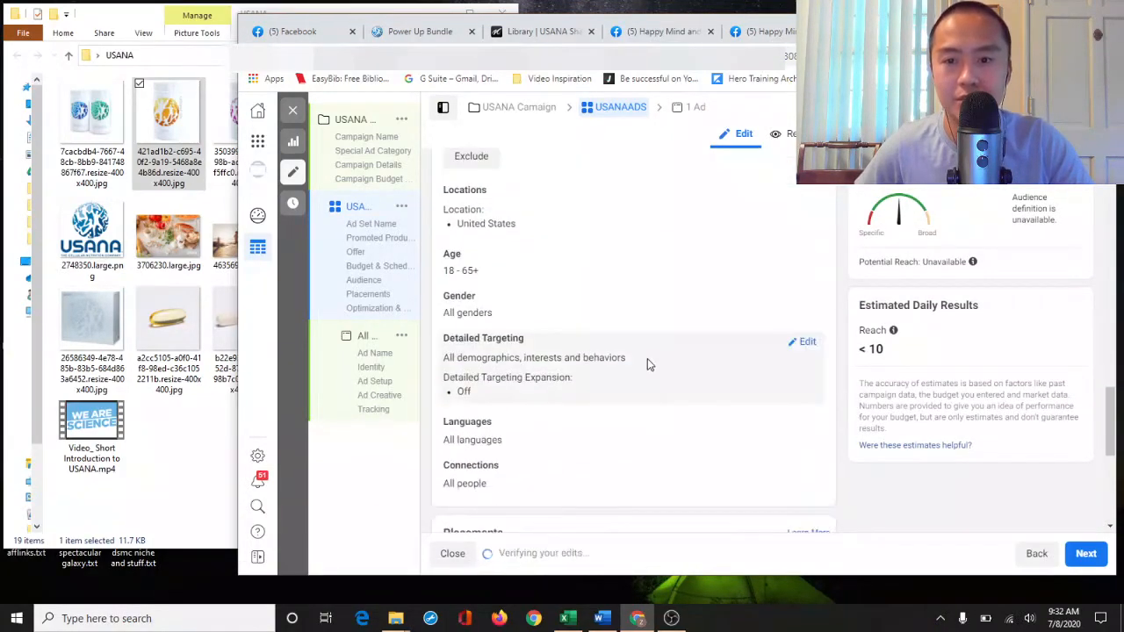
{"action": "scroll", "coordinate": [614, 351], "scroll_direction": "up", "scroll_amount": 2}
{"action": "scroll", "coordinate": [546, 323], "scroll_direction": "up", "scroll_amount": 5}
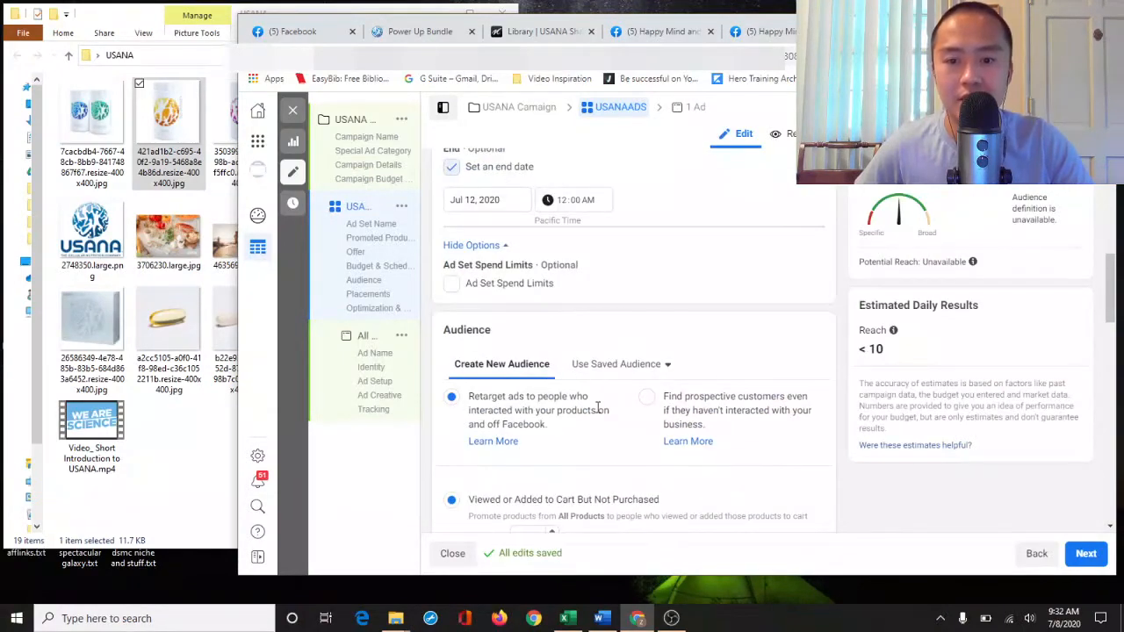
Review the Create New Audience section, comparing the retargeting options and the number of days each one covers
{"action": "scroll", "coordinate": [526, 409], "scroll_direction": "down", "scroll_amount": 2}
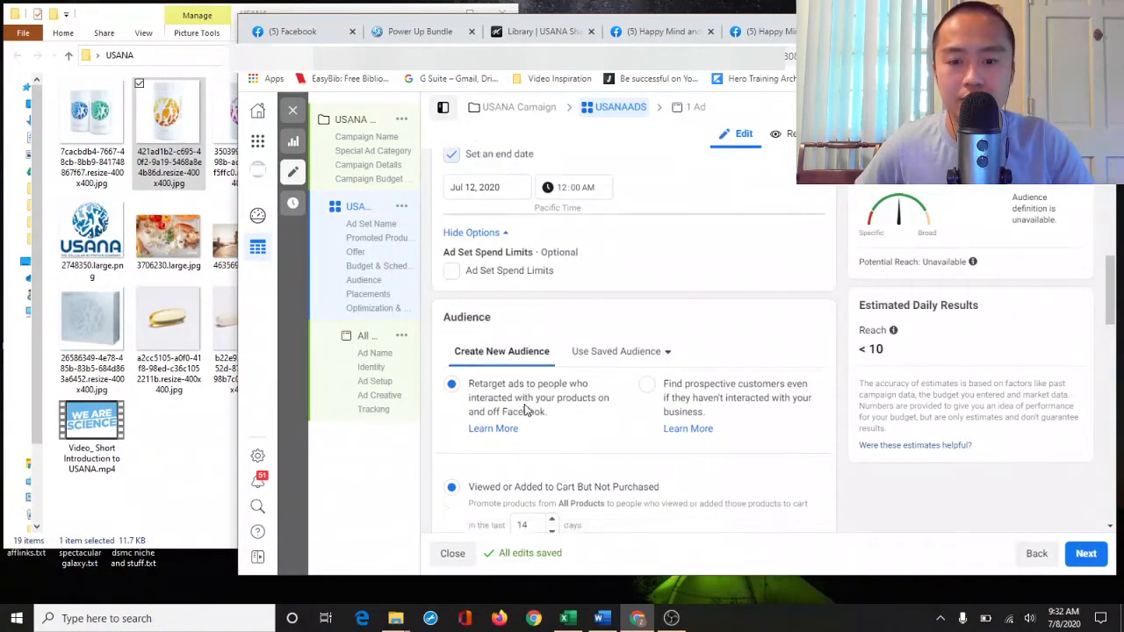
{"action": "scroll", "coordinate": [527, 413], "scroll_direction": "down", "scroll_amount": 3}
{"action": "scroll", "coordinate": [602, 356], "scroll_direction": "up", "scroll_amount": 6}
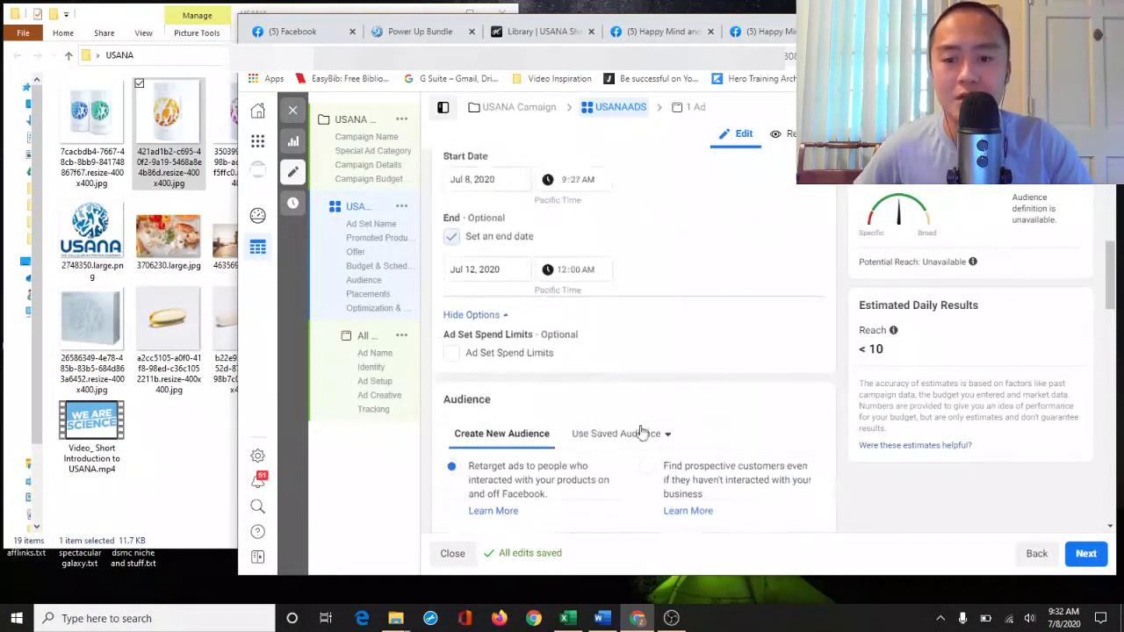
{"action": "scroll", "coordinate": [640, 431], "scroll_direction": "down", "scroll_amount": 1}
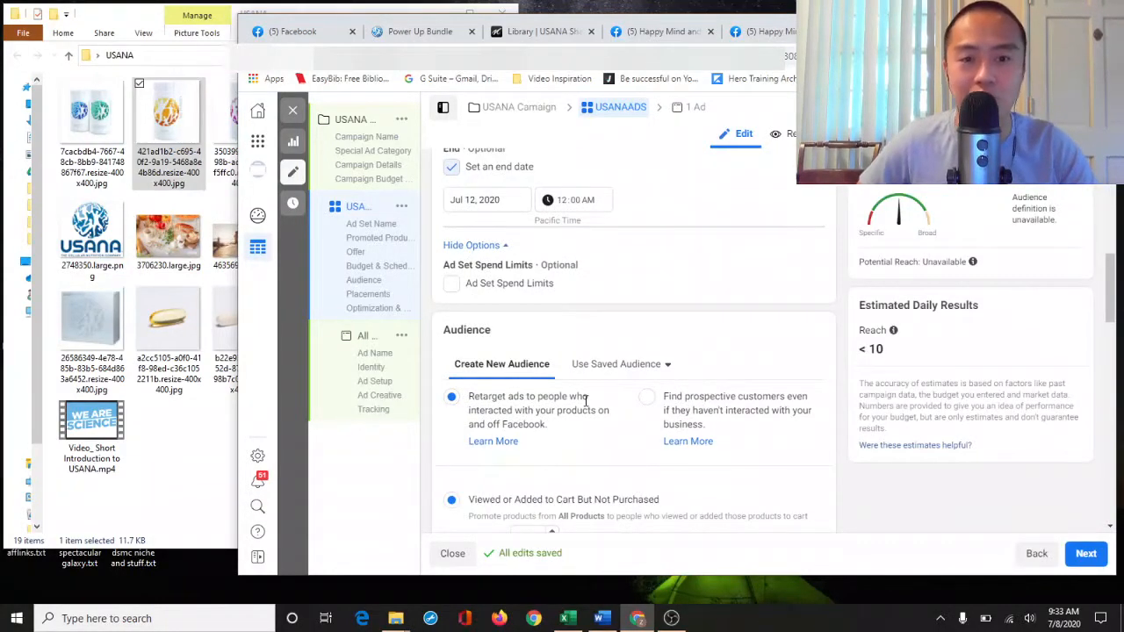
{"action": "double_click", "coordinate": [462, 331]}
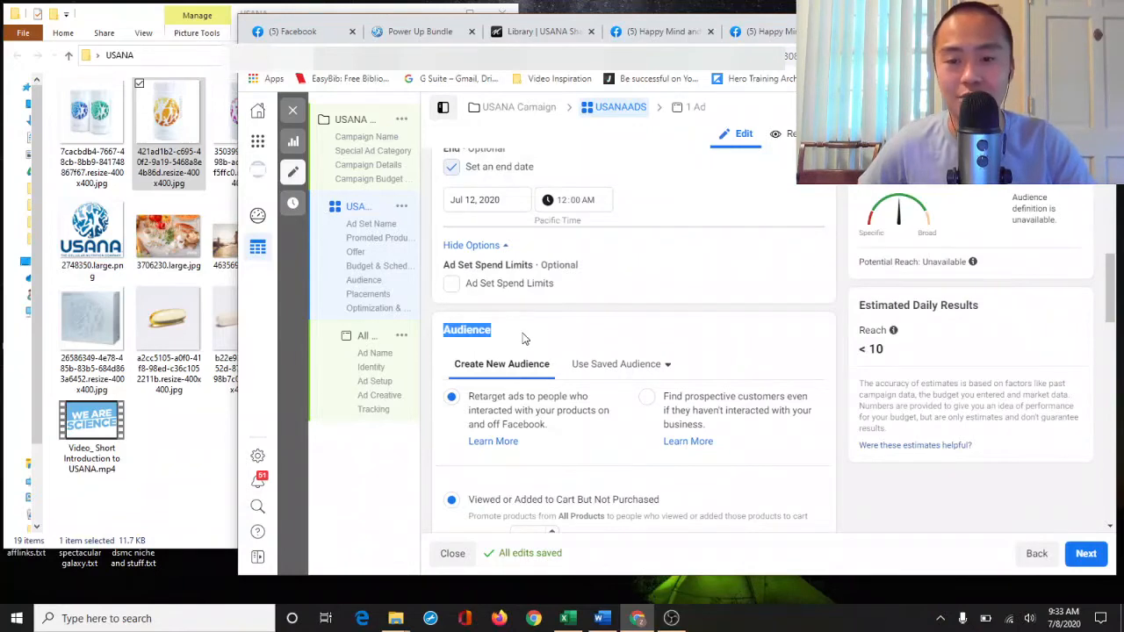
{"action": "left_click", "coordinate": [524, 338]}
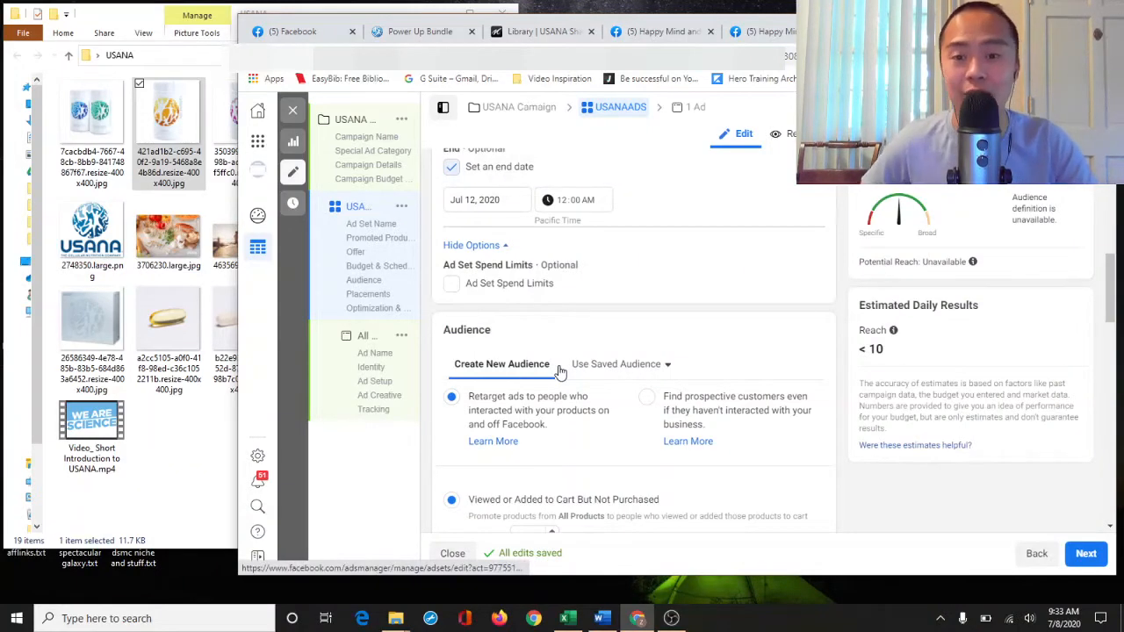
{"action": "scroll", "coordinate": [562, 360], "scroll_direction": "down", "scroll_amount": 2}
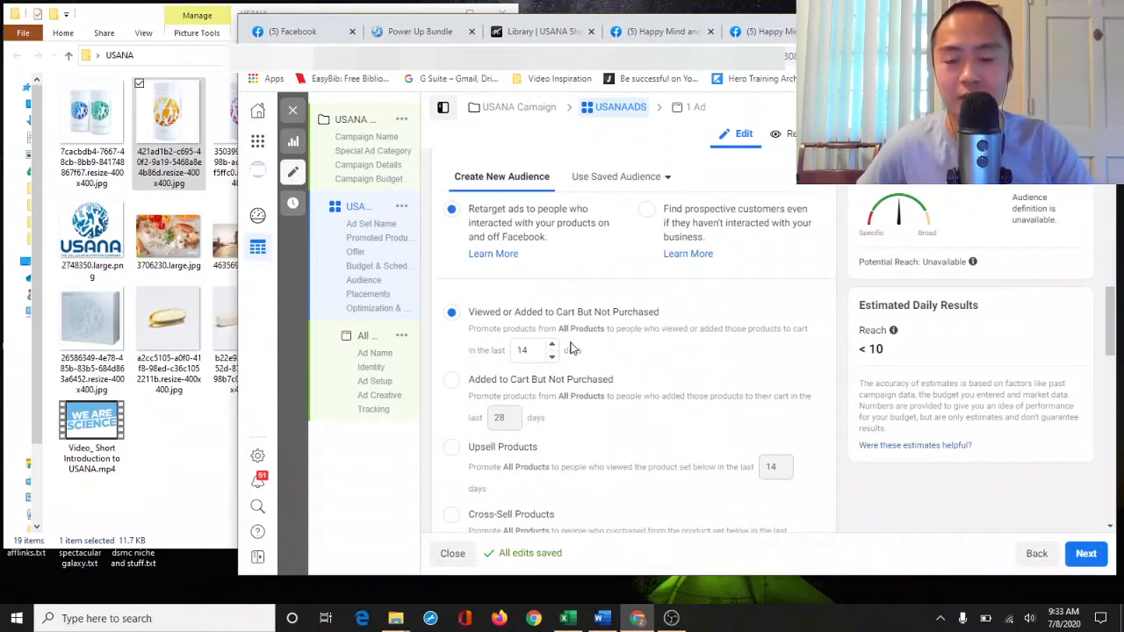
{"action": "scroll", "coordinate": [571, 348], "scroll_direction": "down", "scroll_amount": 2}
{"action": "scroll", "coordinate": [627, 399], "scroll_direction": "up", "scroll_amount": 5}
{"action": "scroll", "coordinate": [617, 410], "scroll_direction": "down", "scroll_amount": 3}
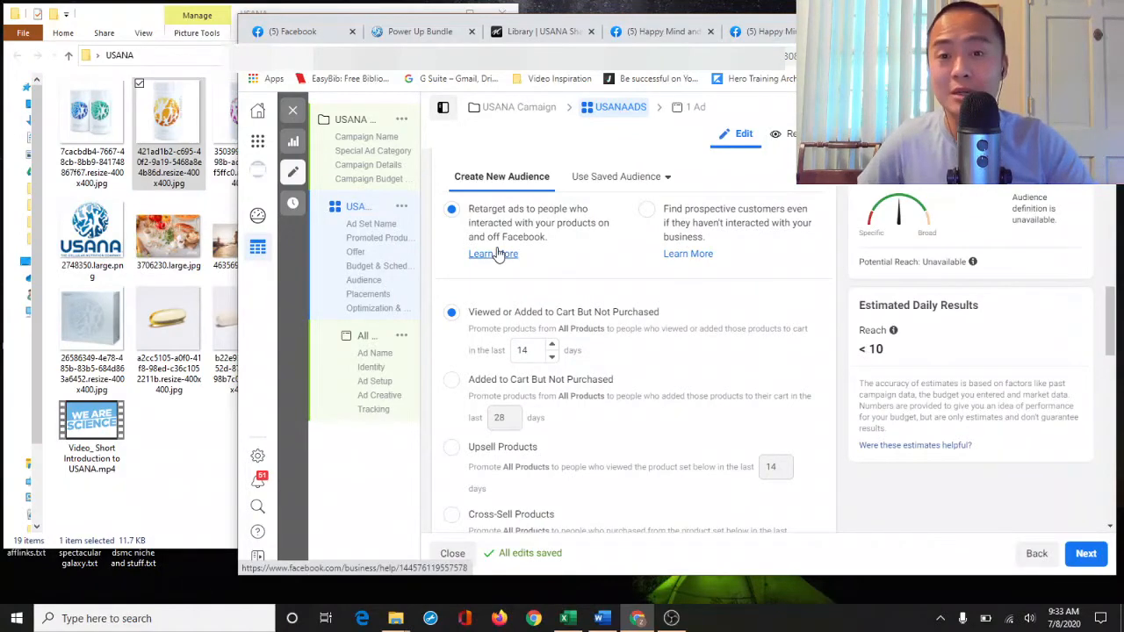
Review the retargeting options and the custom audience, location, age, gender and detailed targeting settings of the ad set's audience
{"action": "scroll", "coordinate": [657, 269], "scroll_direction": "down", "scroll_amount": 2}
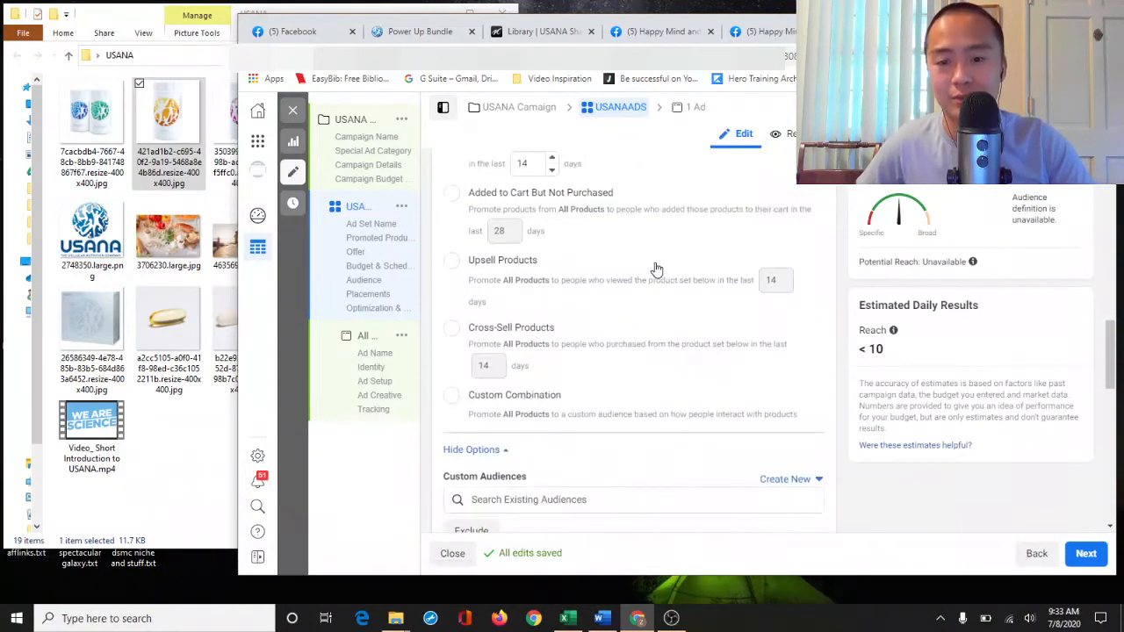
{"action": "scroll", "coordinate": [535, 364], "scroll_direction": "up", "scroll_amount": 2}
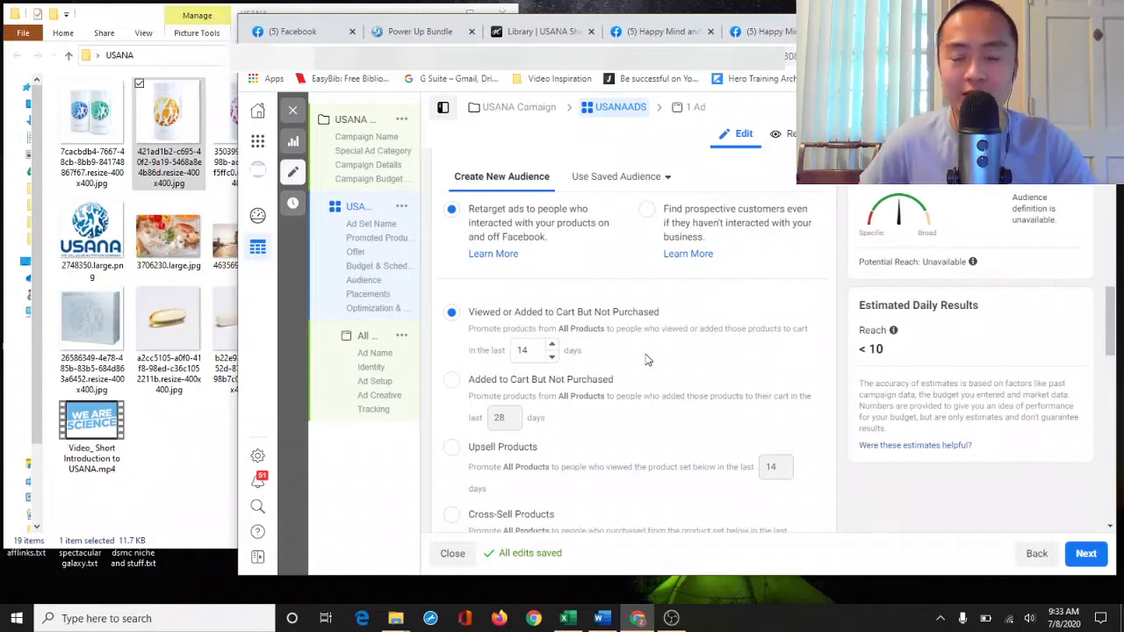
{"action": "scroll", "coordinate": [646, 360], "scroll_direction": "down", "scroll_amount": 2}
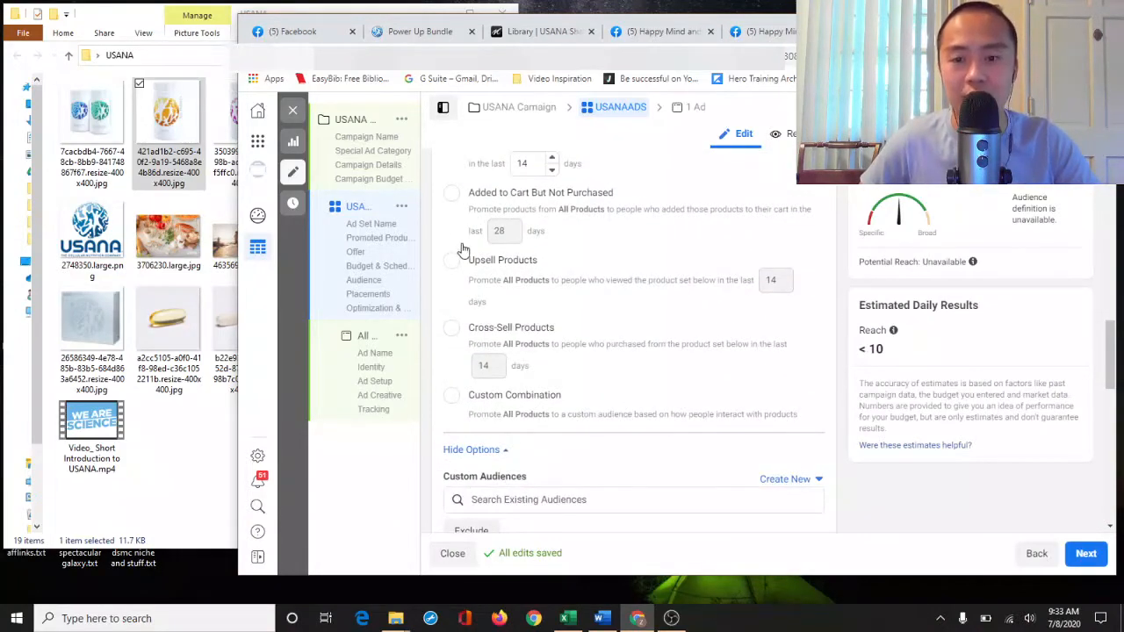
{"action": "scroll", "coordinate": [605, 344], "scroll_direction": "down", "scroll_amount": 2}
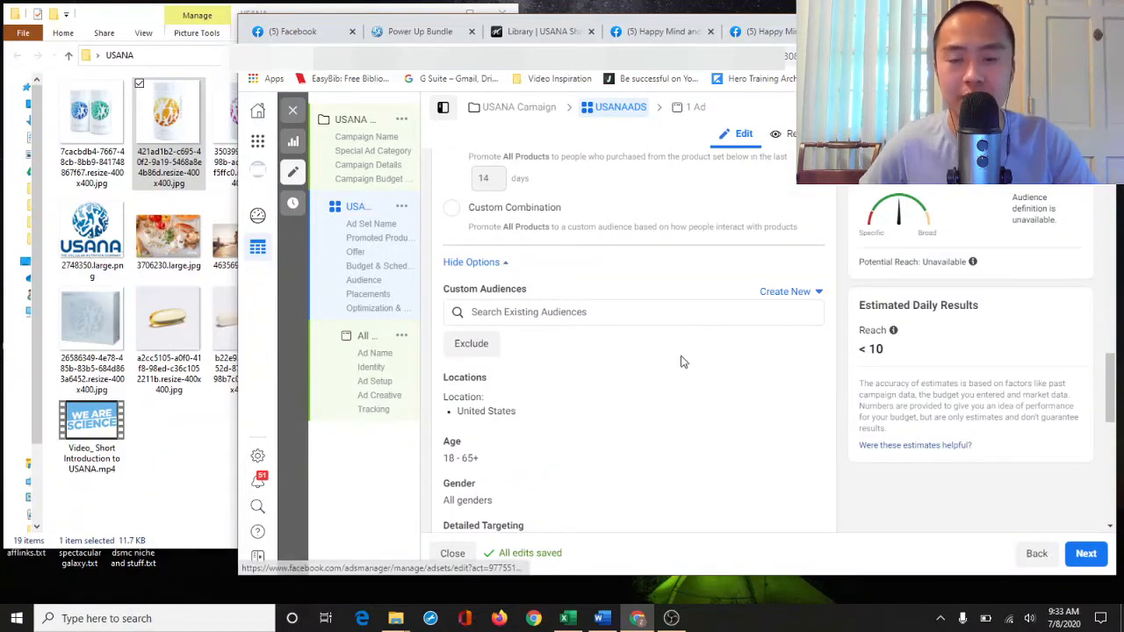
{"action": "scroll", "coordinate": [679, 359], "scroll_direction": "up", "scroll_amount": 6}
{"action": "scroll", "coordinate": [694, 394], "scroll_direction": "down", "scroll_amount": 2}
{"action": "scroll", "coordinate": [677, 403], "scroll_direction": "down", "scroll_amount": 5}
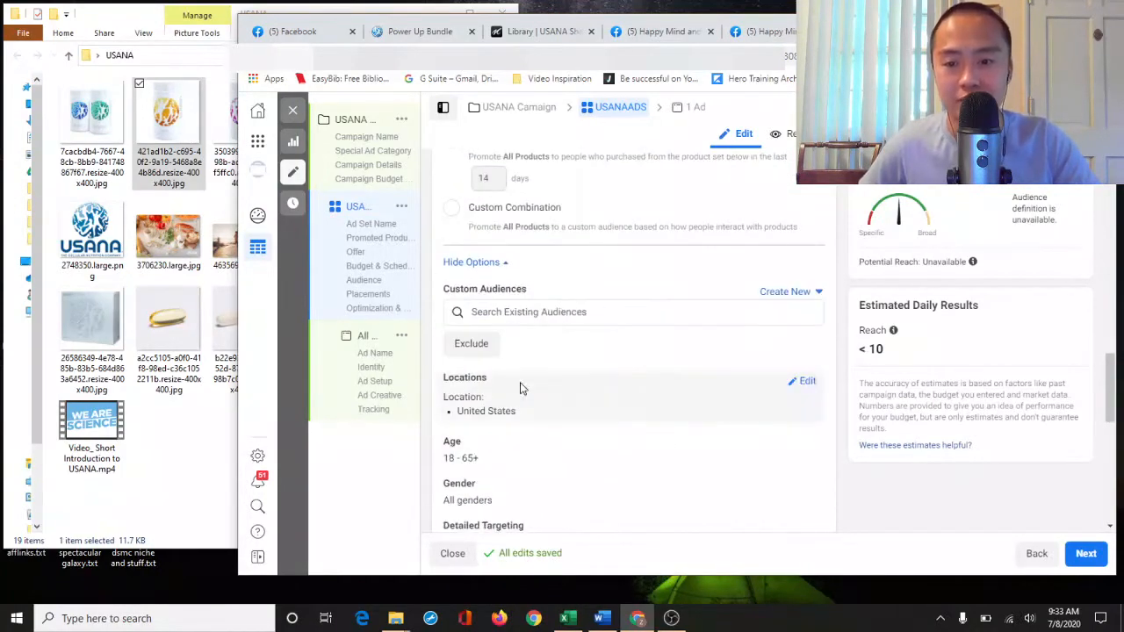
{"action": "scroll", "coordinate": [658, 333], "scroll_direction": "down", "scroll_amount": 2}
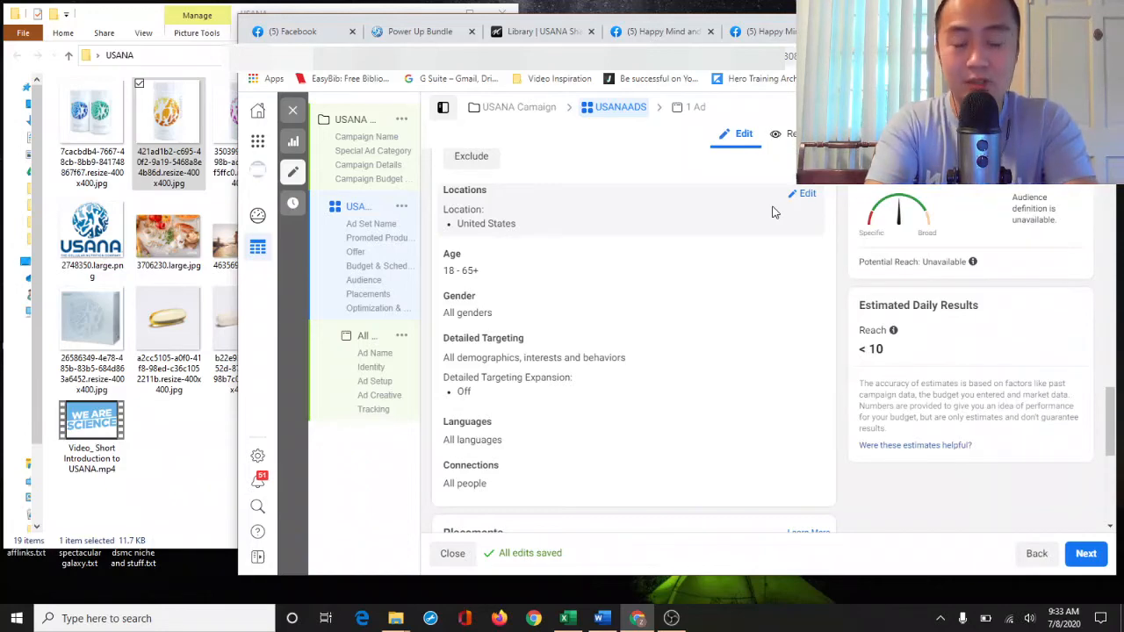
Look over the HealthPak assets in the USANA library page, and return to the ad set editor
{"action": "left_click", "coordinate": [551, 35]}
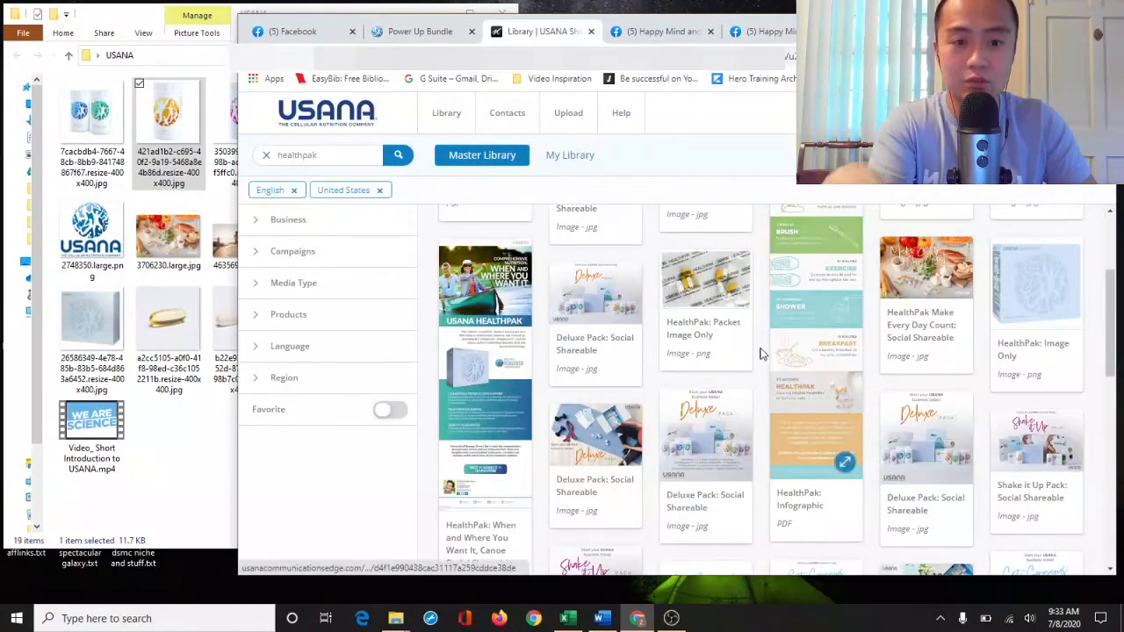
{"action": "scroll", "coordinate": [761, 352], "scroll_direction": "up", "scroll_amount": 2}
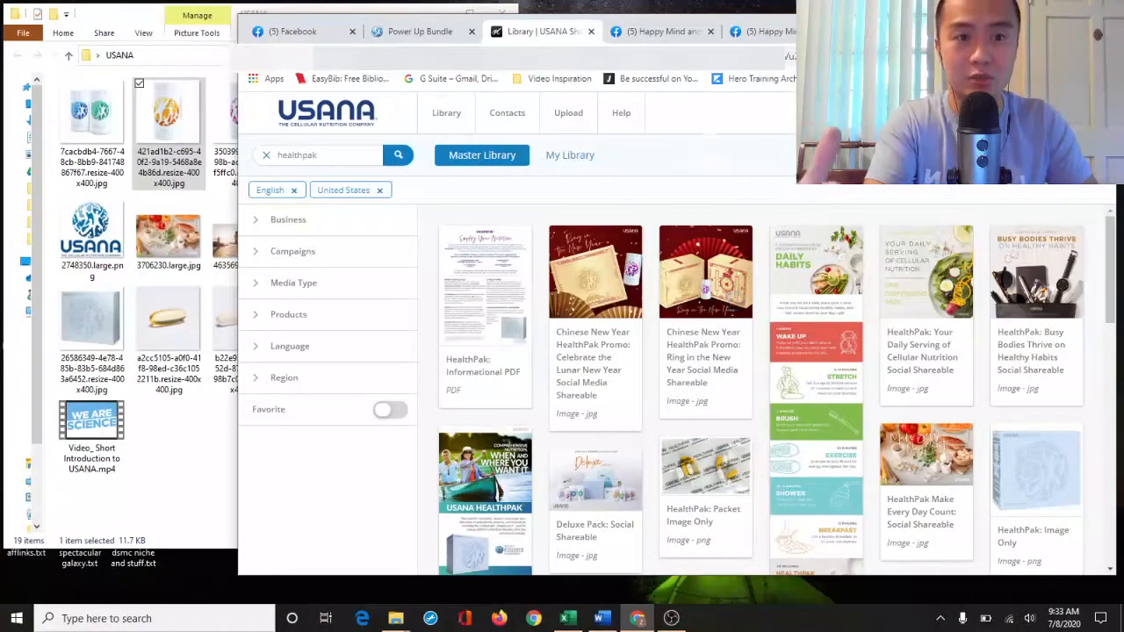
{"action": "left_click", "coordinate": [895, 33]}
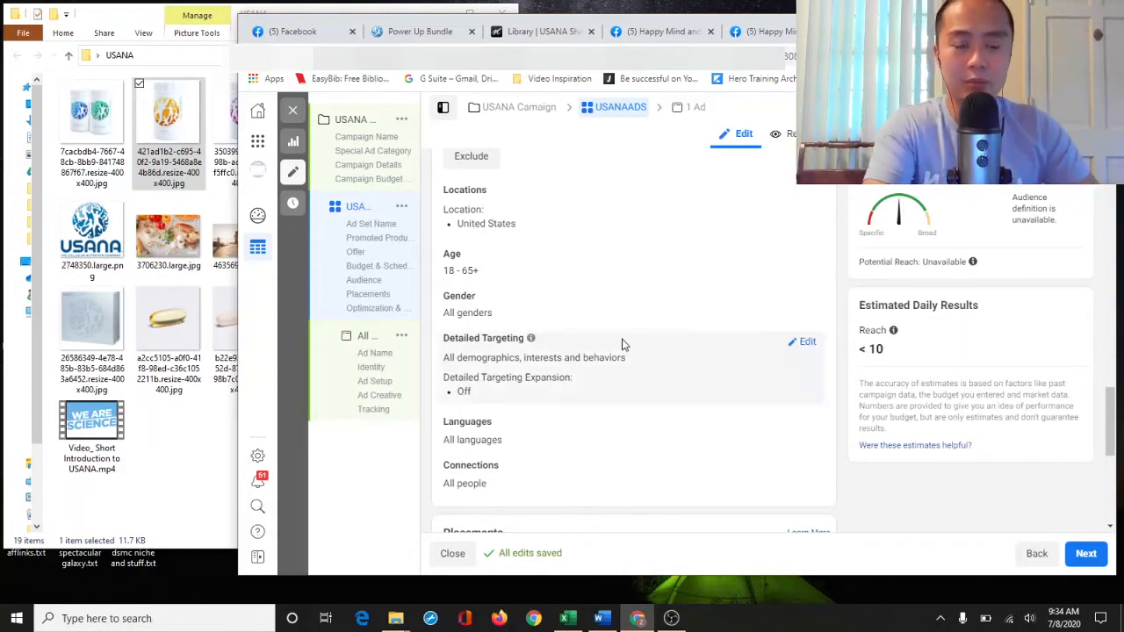
Change the audience's location targeting to People living in this location
{"action": "scroll", "coordinate": [620, 344], "scroll_direction": "up", "scroll_amount": 2}
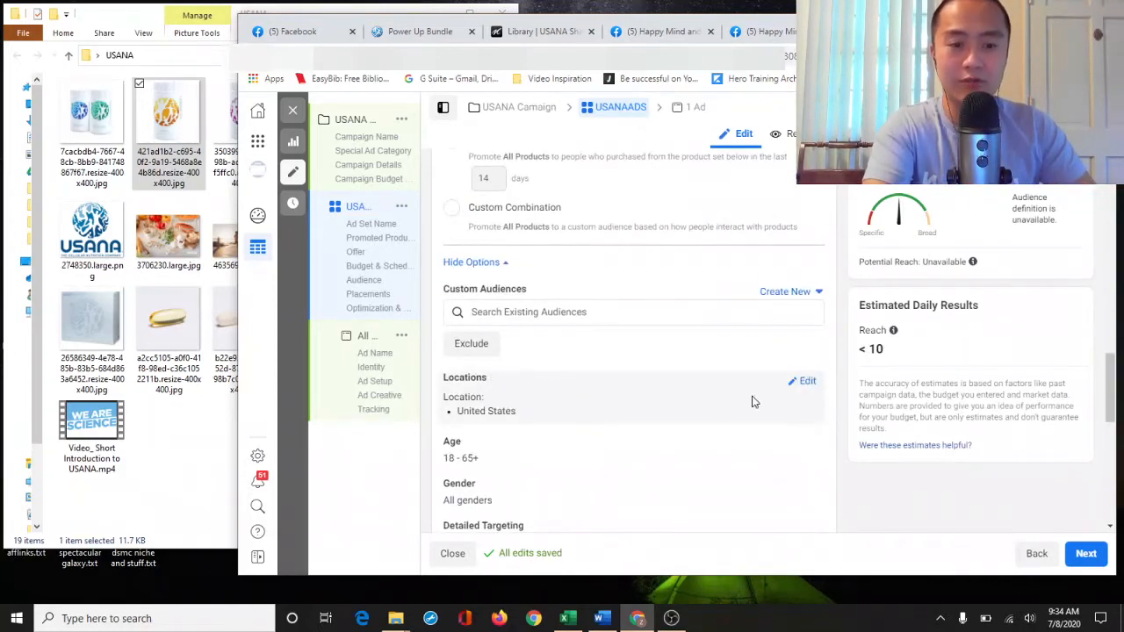
{"action": "scroll", "coordinate": [618, 396], "scroll_direction": "down", "scroll_amount": 2}
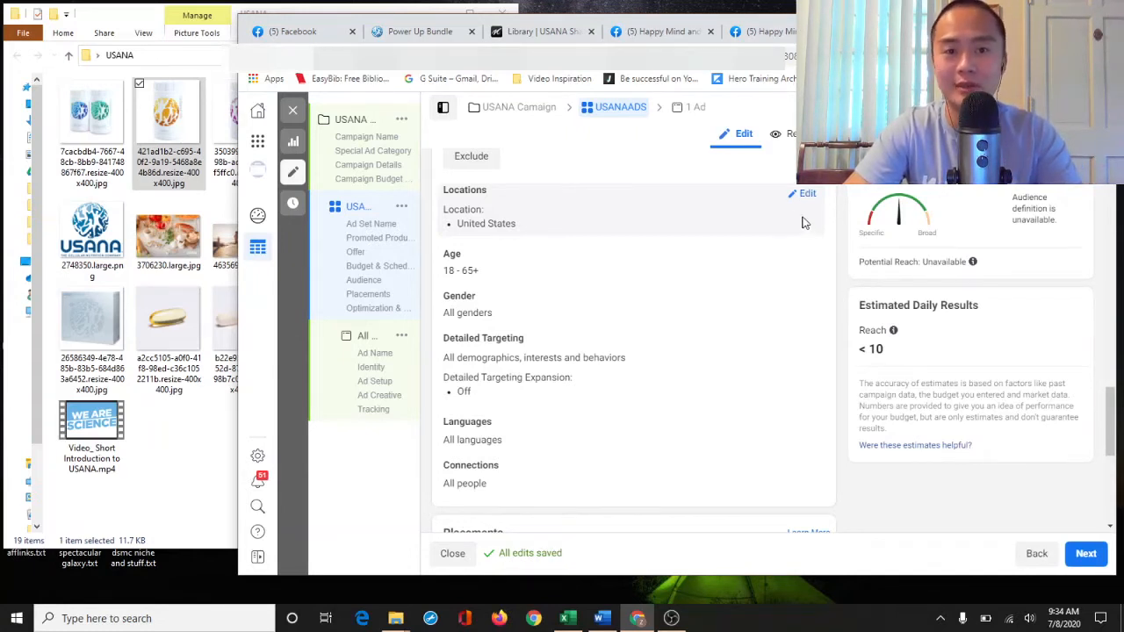
{"action": "left_click", "coordinate": [806, 200]}
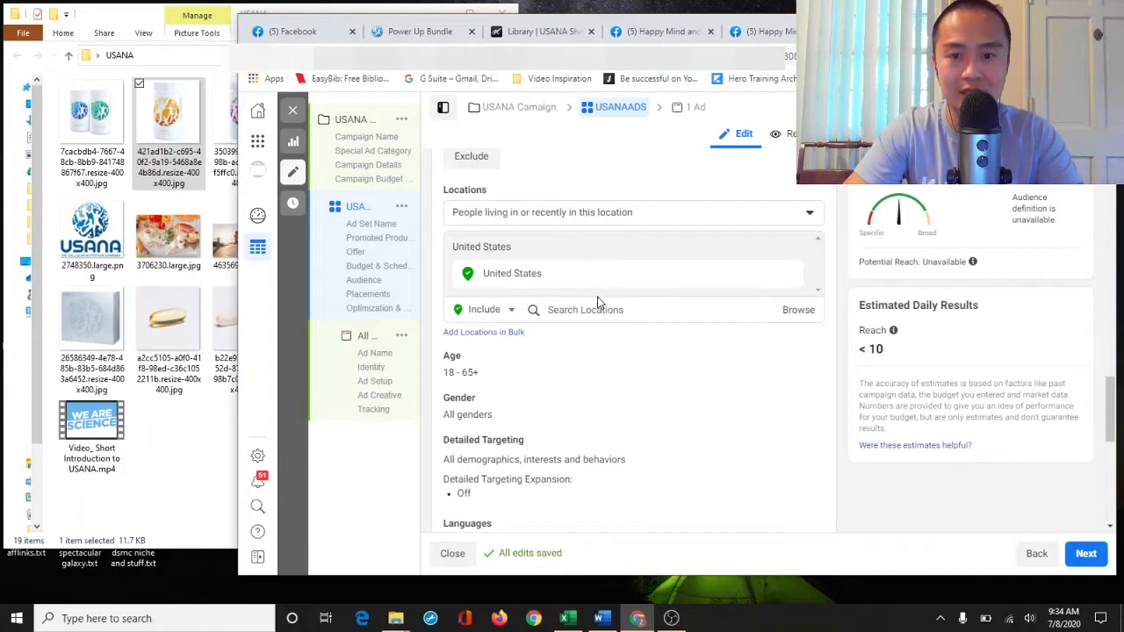
{"action": "left_click", "coordinate": [599, 221]}
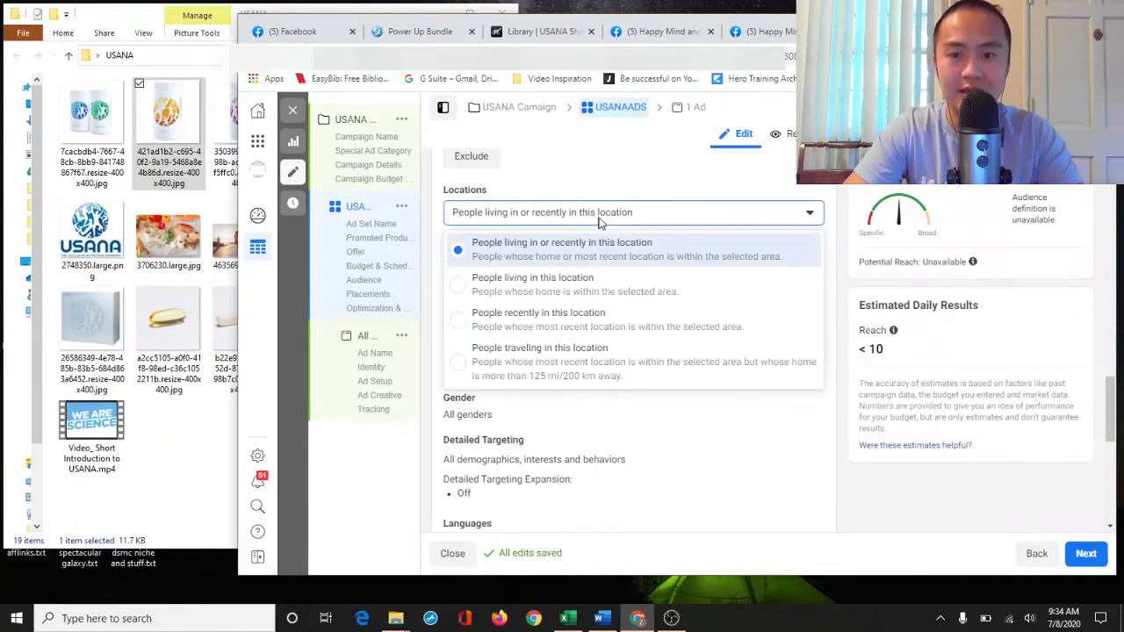
{"action": "left_click", "coordinate": [481, 300]}
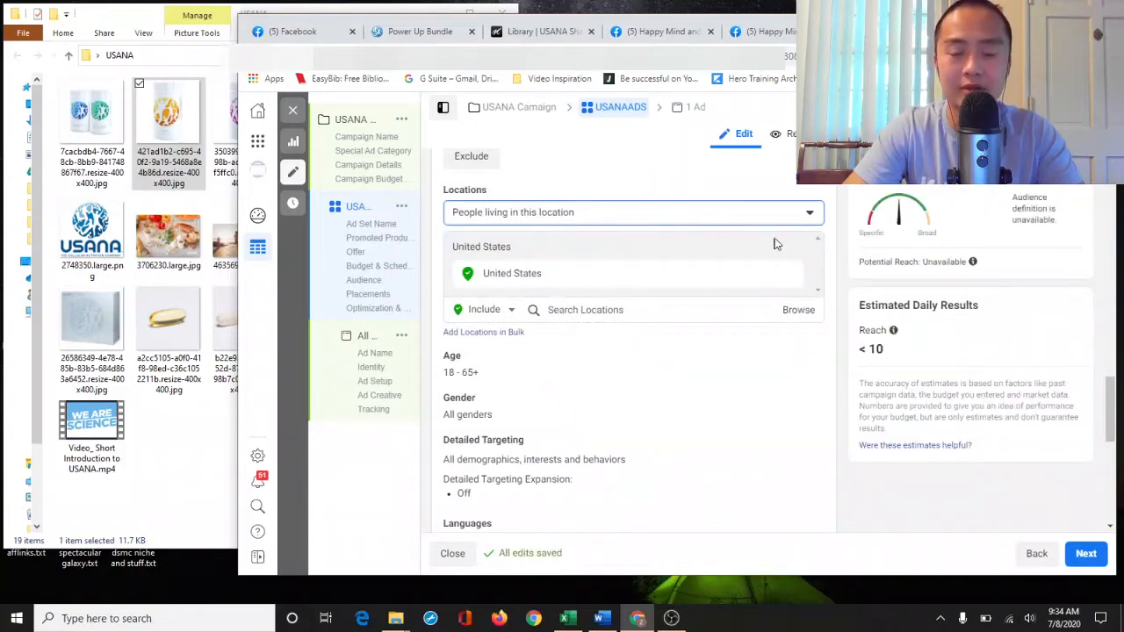
Add London, England, United Kingdom to the included audience locations alongside the United States
{"action": "left_click", "coordinate": [685, 284]}
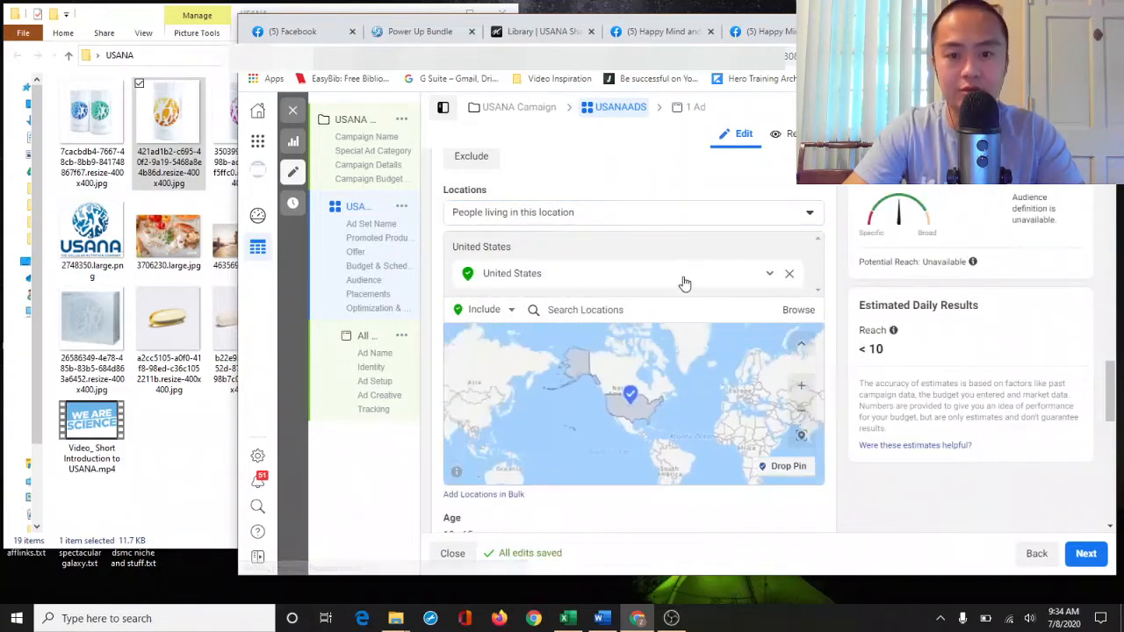
{"action": "left_click", "coordinate": [629, 213]}
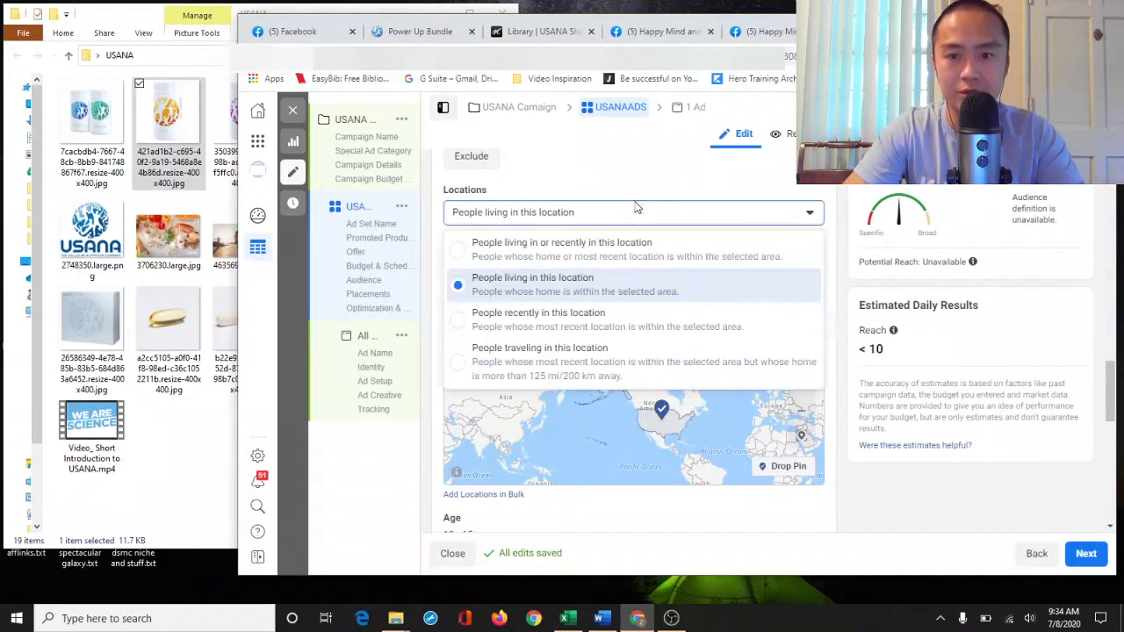
{"action": "left_click", "coordinate": [658, 183]}
{"action": "left_click", "coordinate": [625, 311]}
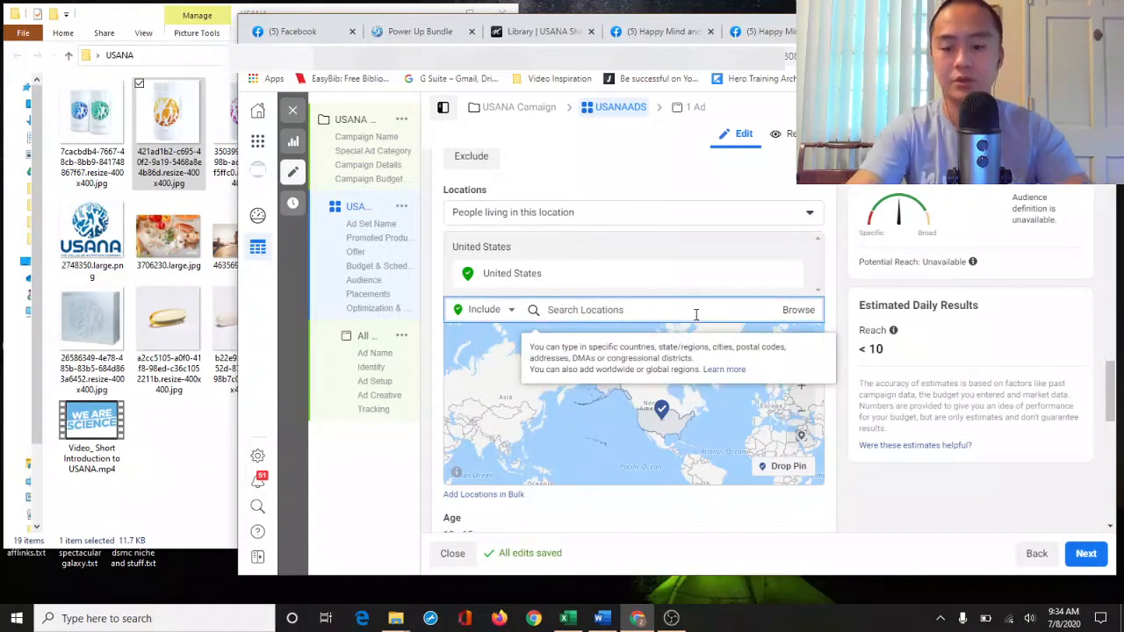
{"action": "type", "text": "united kingdom"}
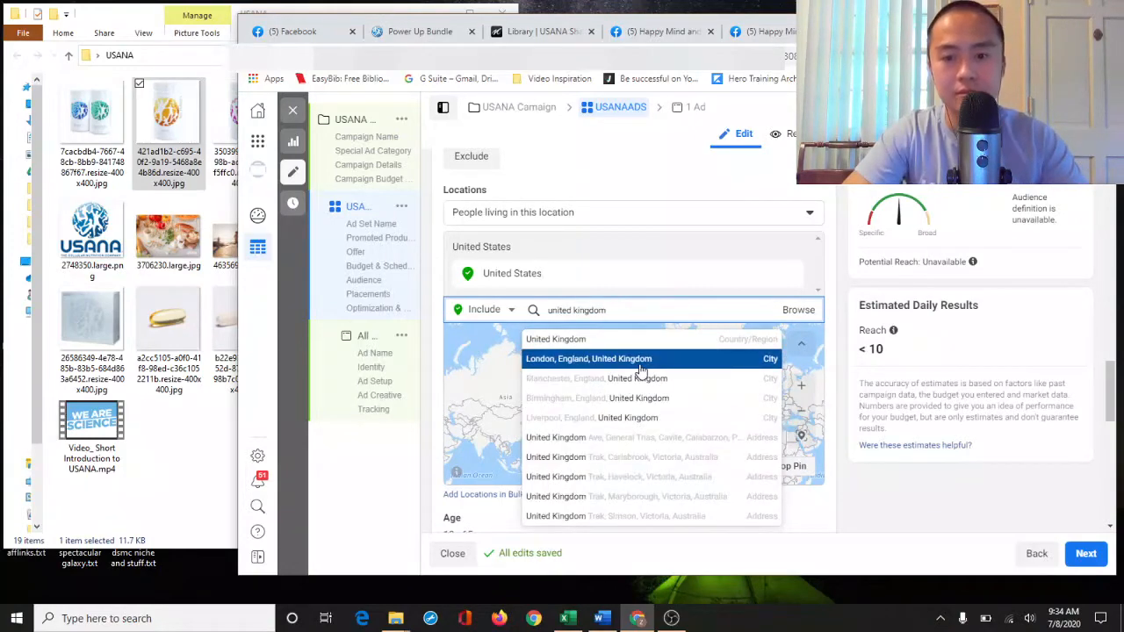
{"action": "left_click", "coordinate": [640, 367]}
Check the included locations and their map along with the age, gender and detailed targeting settings
{"action": "scroll", "coordinate": [769, 391], "scroll_direction": "down", "scroll_amount": 4}
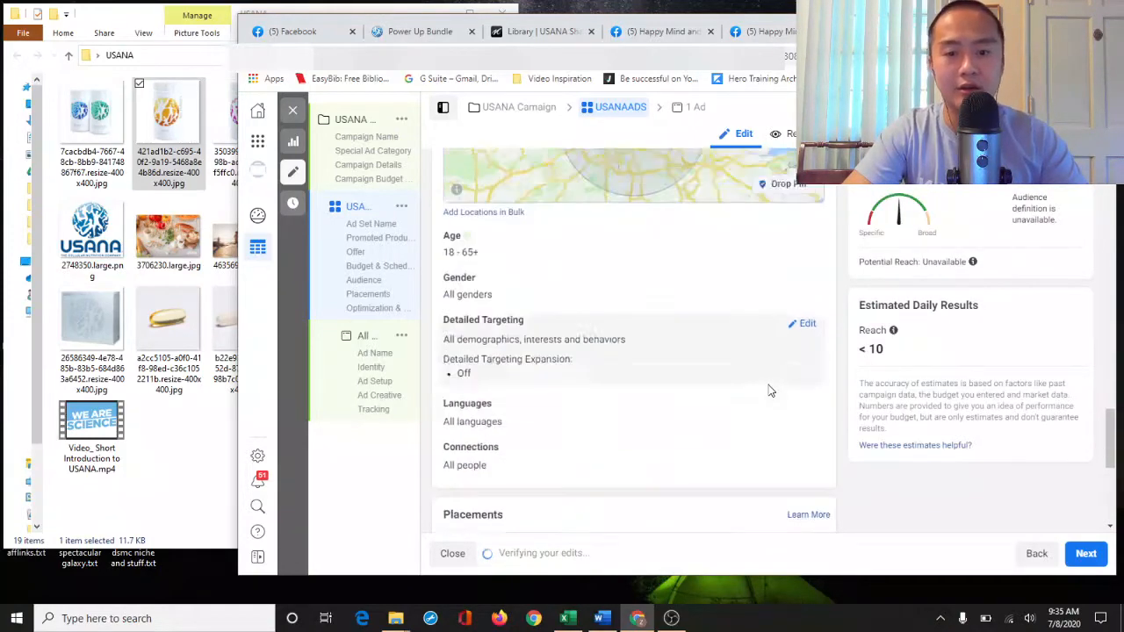
{"action": "scroll", "coordinate": [803, 431], "scroll_direction": "up", "scroll_amount": 8}
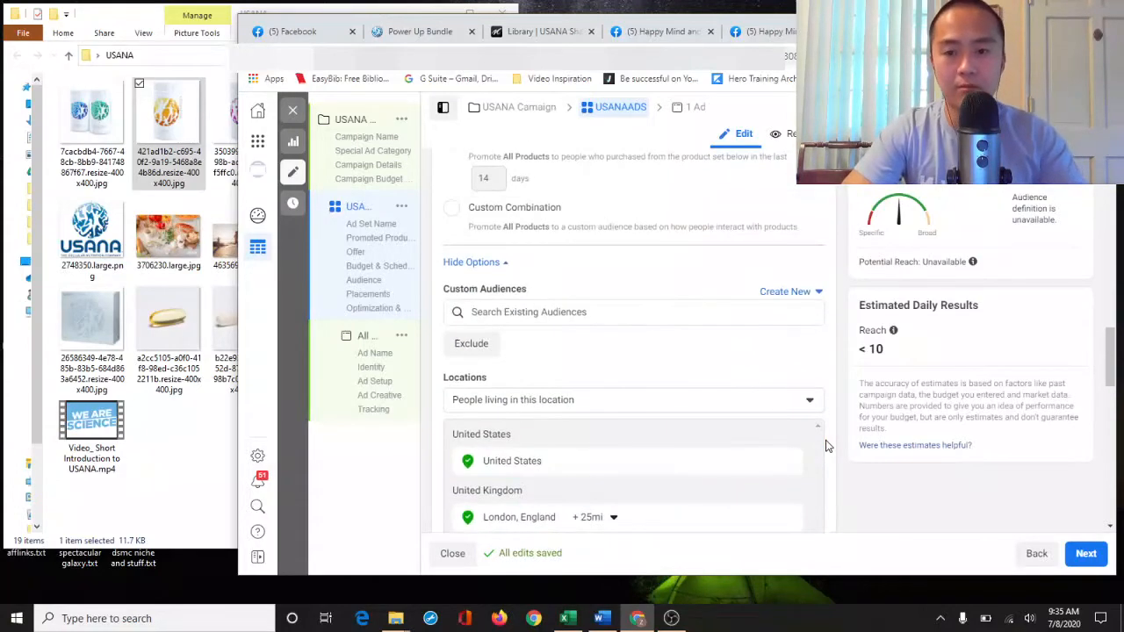
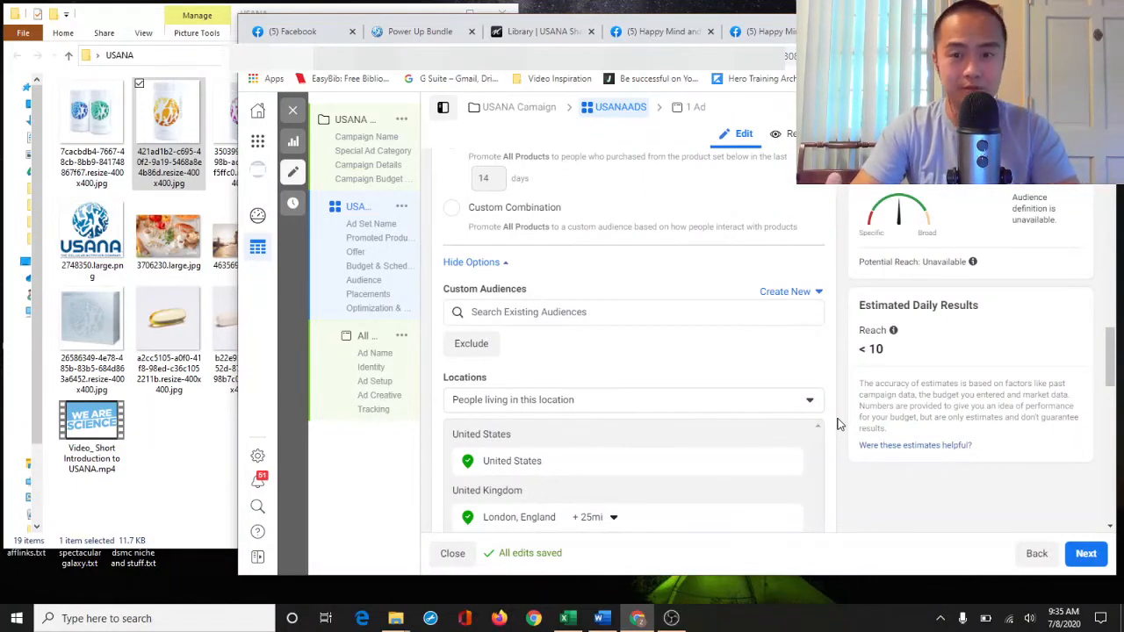
{"action": "scroll", "coordinate": [786, 372], "scroll_direction": "down", "scroll_amount": 2}
{"action": "scroll", "coordinate": [837, 421], "scroll_direction": "down", "scroll_amount": 2}
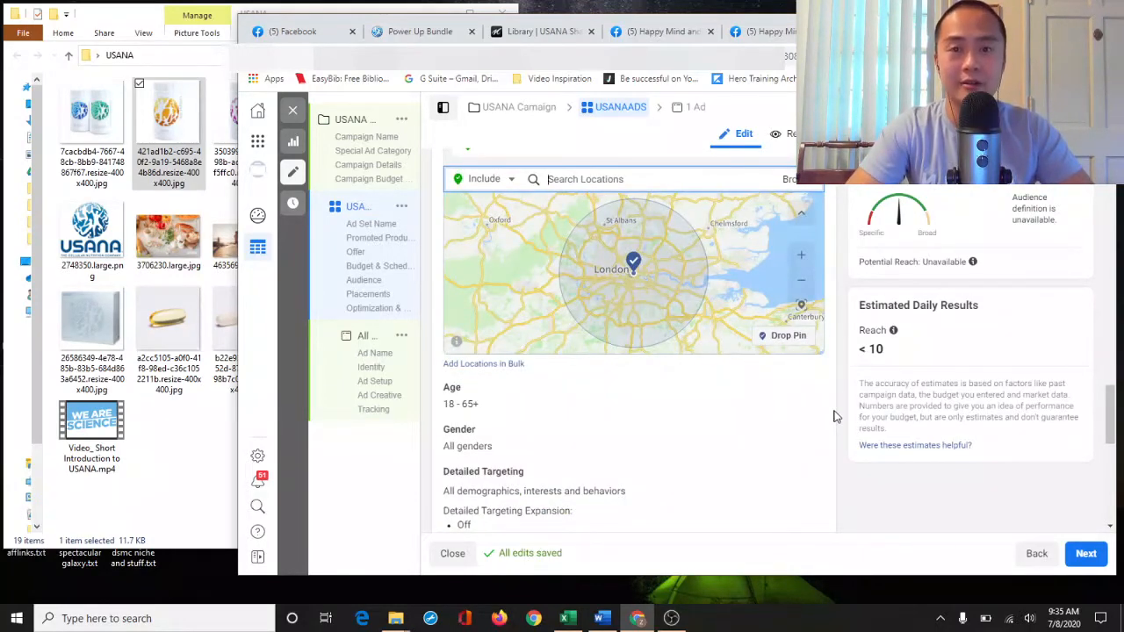
{"action": "scroll", "coordinate": [835, 416], "scroll_direction": "up", "scroll_amount": 2}
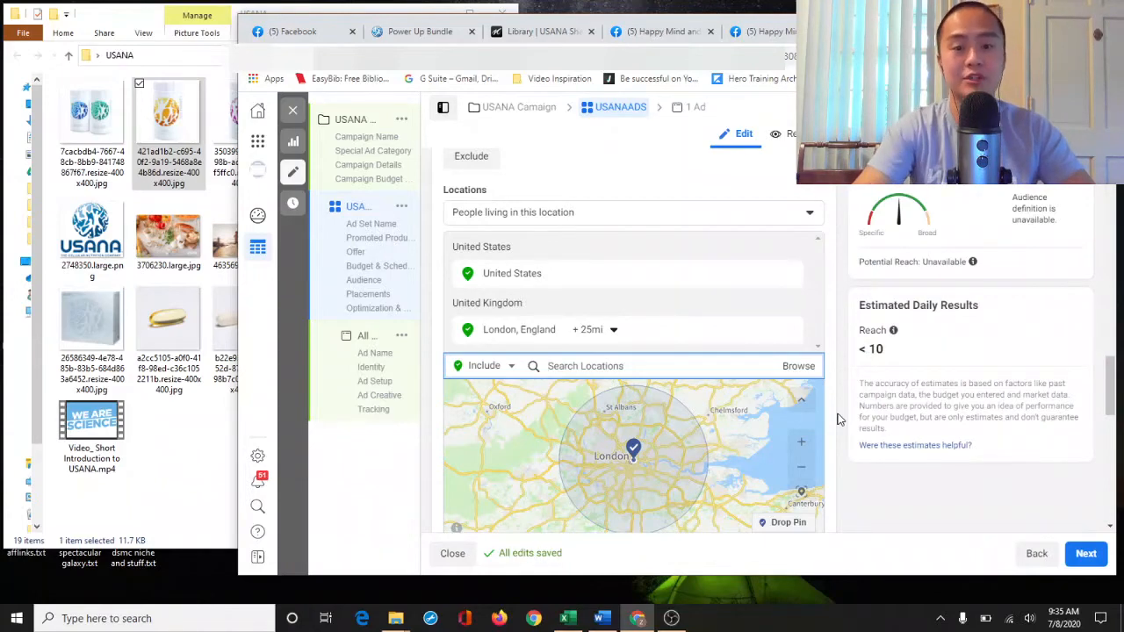
{"action": "scroll", "coordinate": [837, 420], "scroll_direction": "down", "scroll_amount": 2}
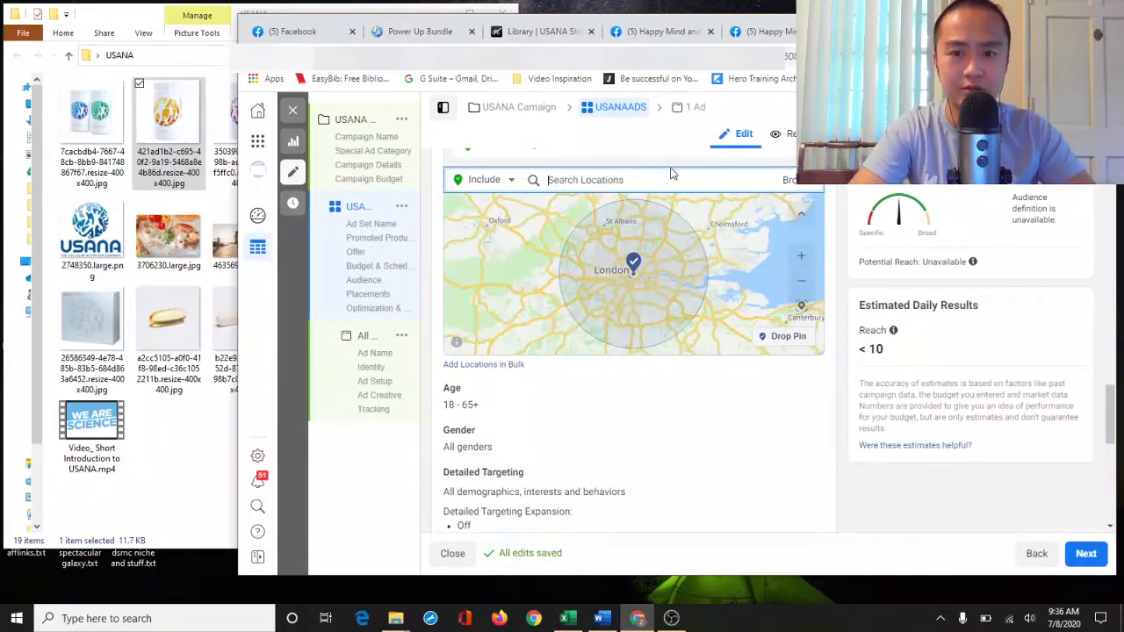
Read the explanation of the estimated daily reach and review the ad set's product set, offer, schedule and retargeting options
{"action": "scroll", "coordinate": [841, 300], "scroll_direction": "up", "scroll_amount": 2}
{"action": "scroll", "coordinate": [840, 299], "scroll_direction": "up", "scroll_amount": 5}
{"action": "scroll", "coordinate": [840, 299], "scroll_direction": "up", "scroll_amount": 2}
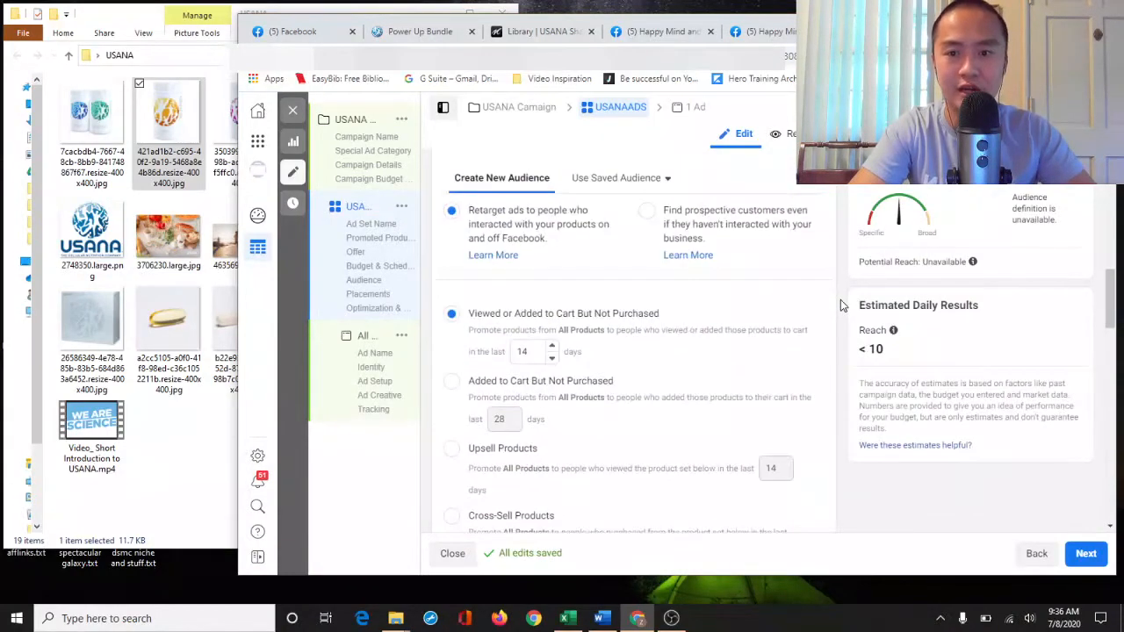
{"action": "mouse_move", "coordinate": [890, 338]}
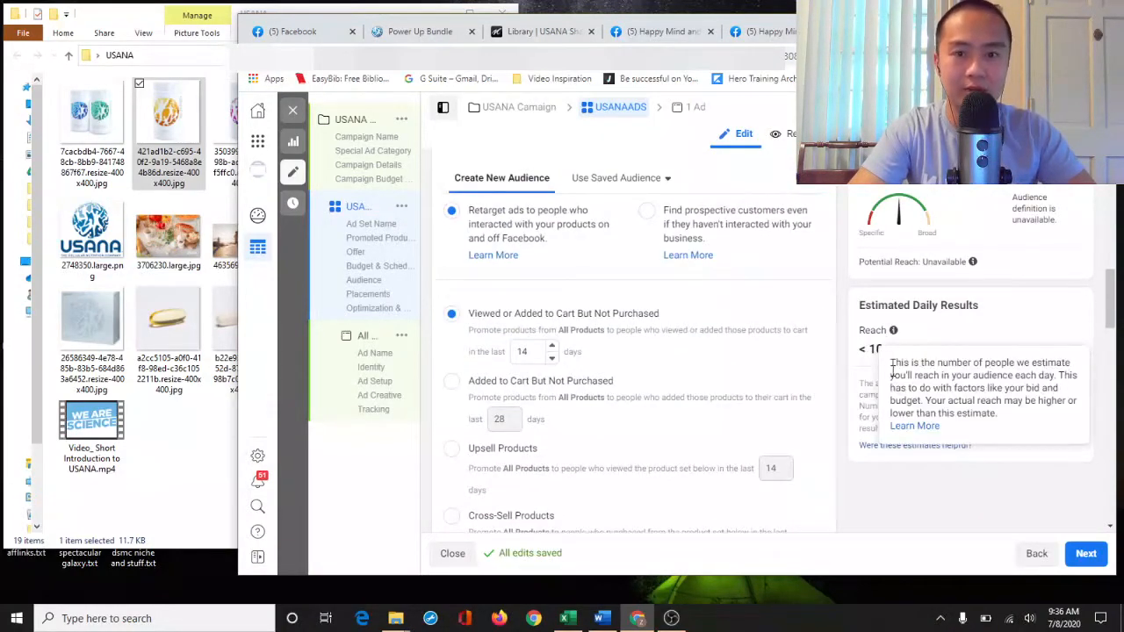
{"action": "scroll", "coordinate": [747, 326], "scroll_direction": "up", "scroll_amount": 2}
{"action": "scroll", "coordinate": [746, 373], "scroll_direction": "up", "scroll_amount": 3}
{"action": "scroll", "coordinate": [746, 389], "scroll_direction": "up", "scroll_amount": 3}
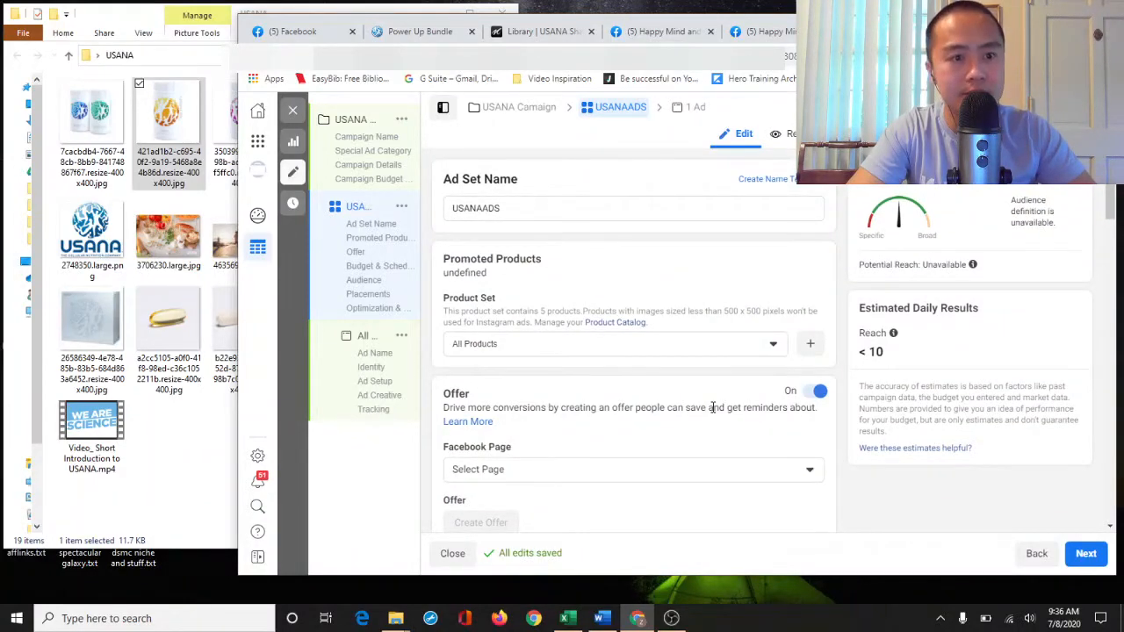
{"action": "scroll", "coordinate": [713, 406], "scroll_direction": "down", "scroll_amount": 5}
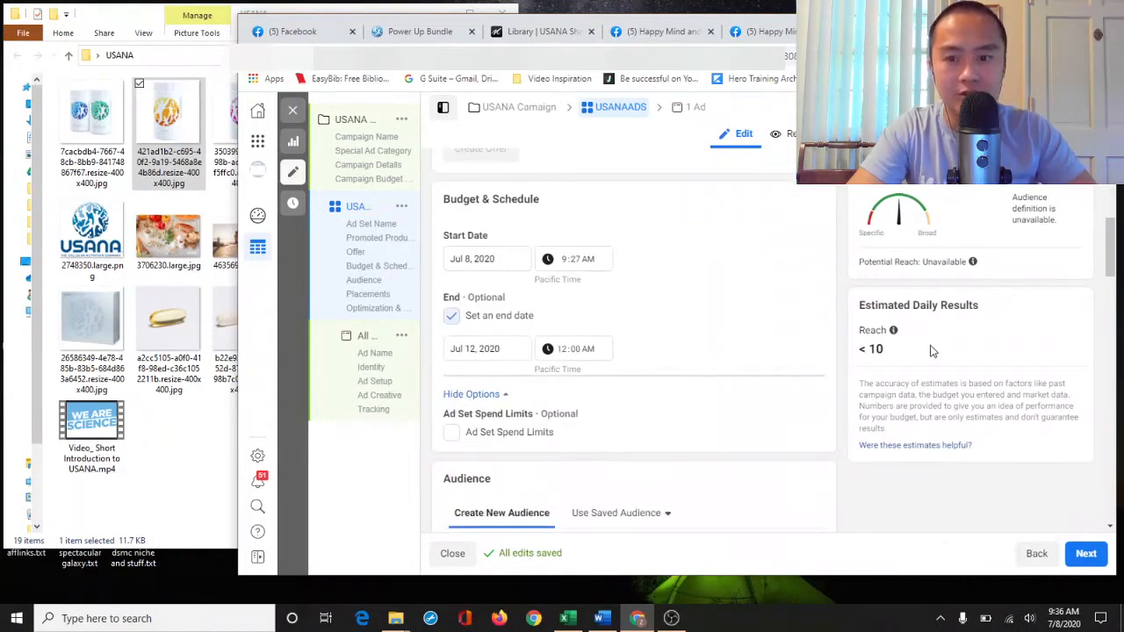
{"action": "left_click_drag", "start_coordinate": [866, 349], "coordinate": [859, 349]}
Open the campaign-level settings and review the campaign details, A/B test, daily budget and bid strategy
{"action": "left_click", "coordinate": [352, 166]}
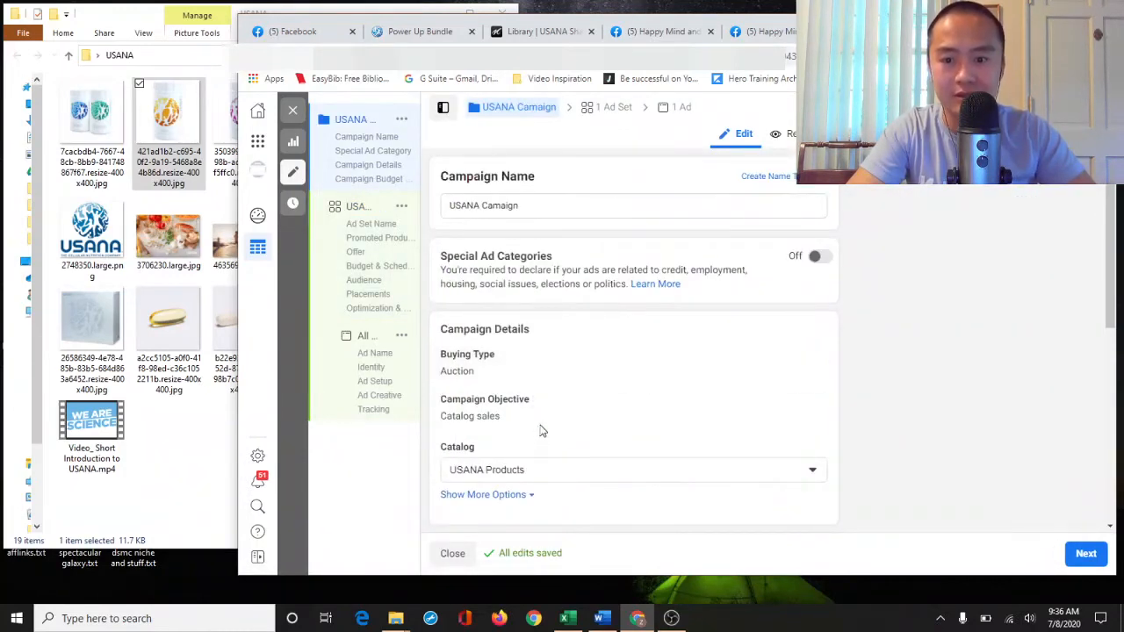
{"action": "scroll", "coordinate": [562, 416], "scroll_direction": "down", "scroll_amount": 2}
{"action": "scroll", "coordinate": [677, 360], "scroll_direction": "down", "scroll_amount": 3}
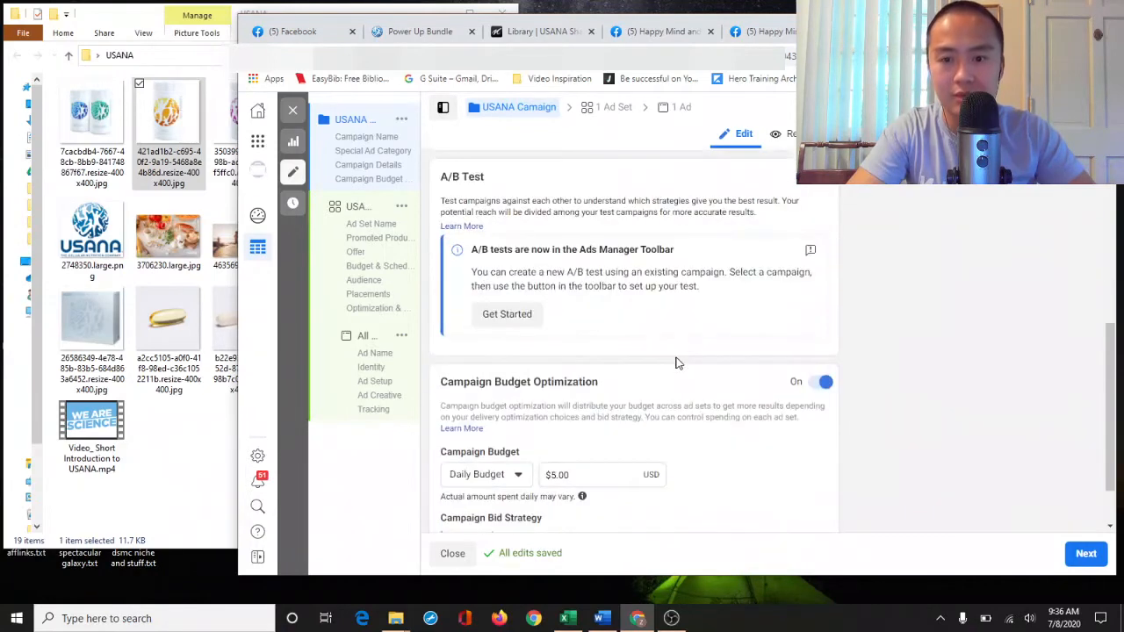
{"action": "scroll", "coordinate": [677, 361], "scroll_direction": "down", "scroll_amount": 2}
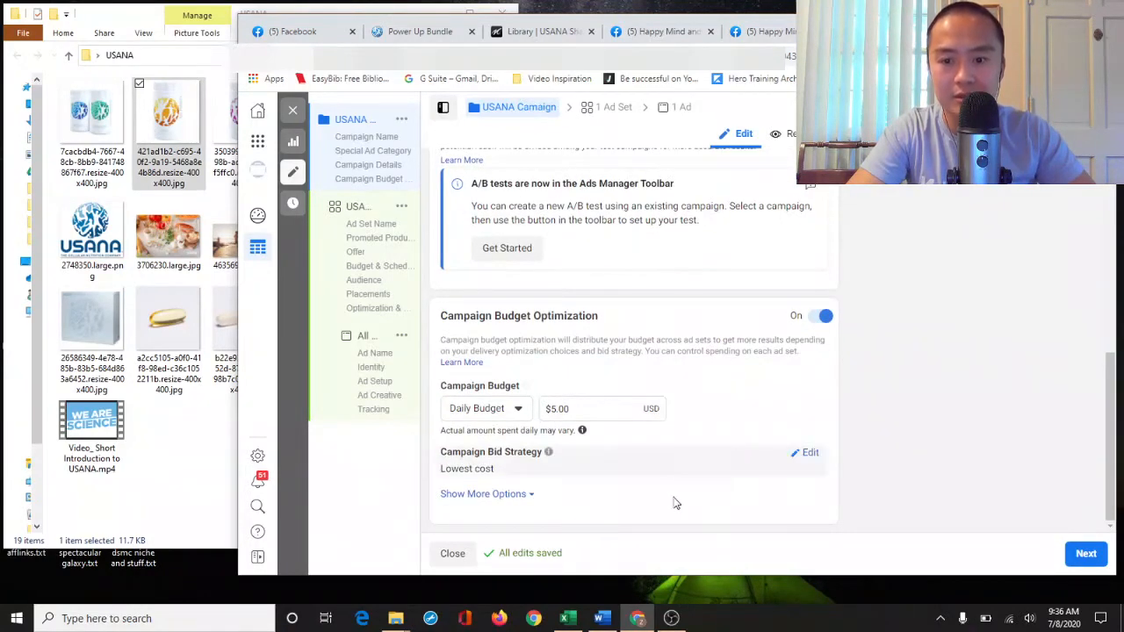
{"action": "scroll", "coordinate": [801, 472], "scroll_direction": "up", "scroll_amount": 6}
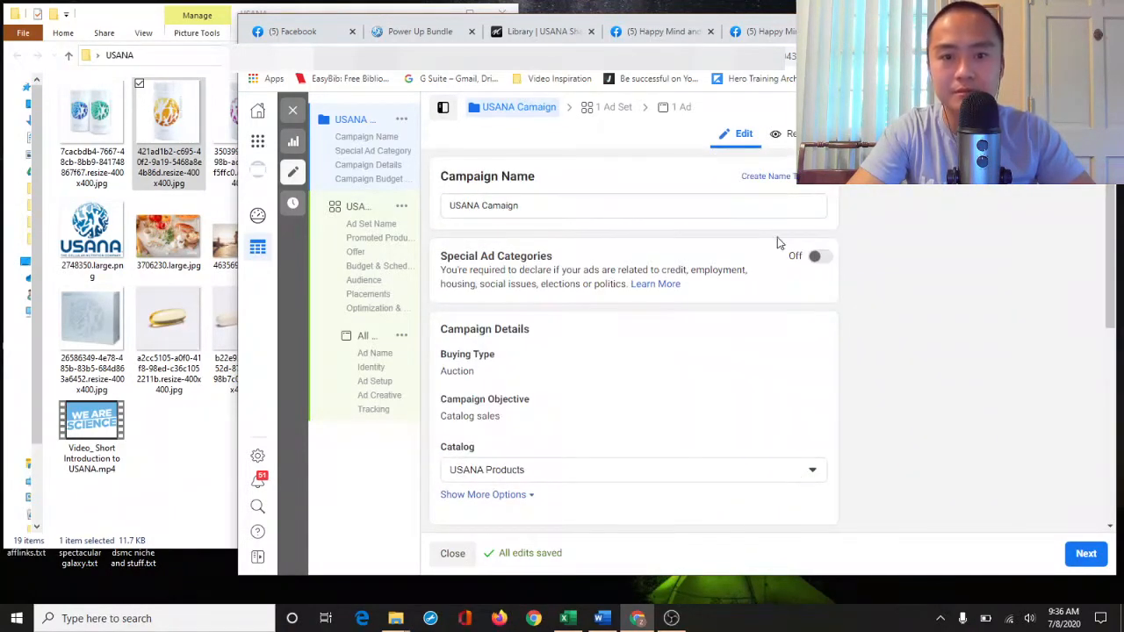
Go back to the USANAADS ad set and check its offer, budget and schedule sections
{"action": "left_click", "coordinate": [1086, 560]}
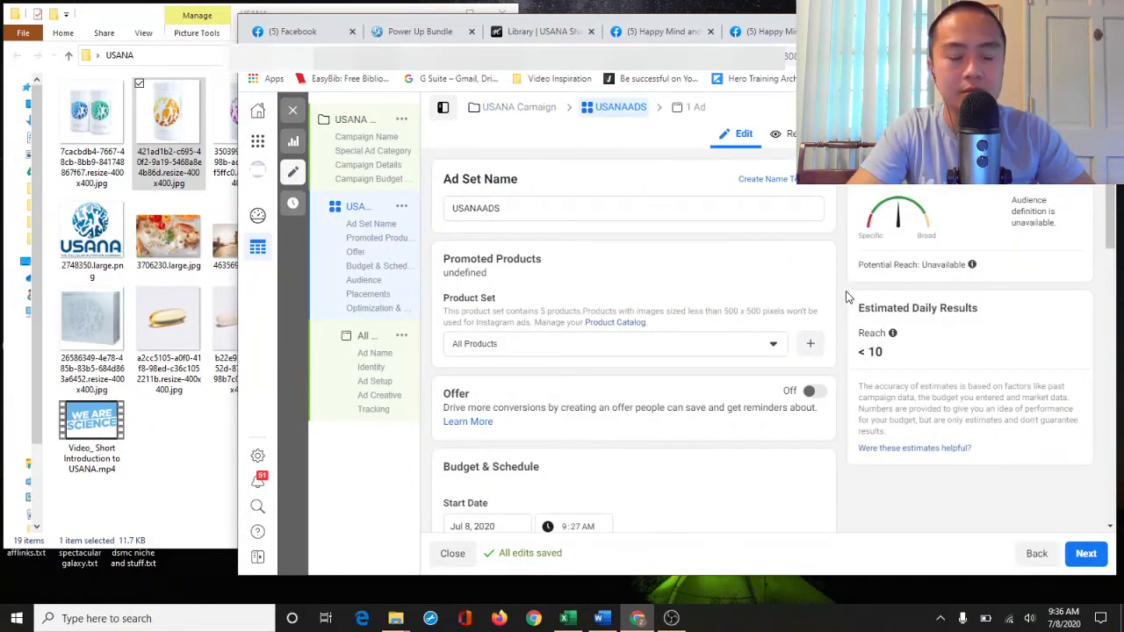
{"action": "scroll", "coordinate": [848, 297], "scroll_direction": "down", "scroll_amount": 3}
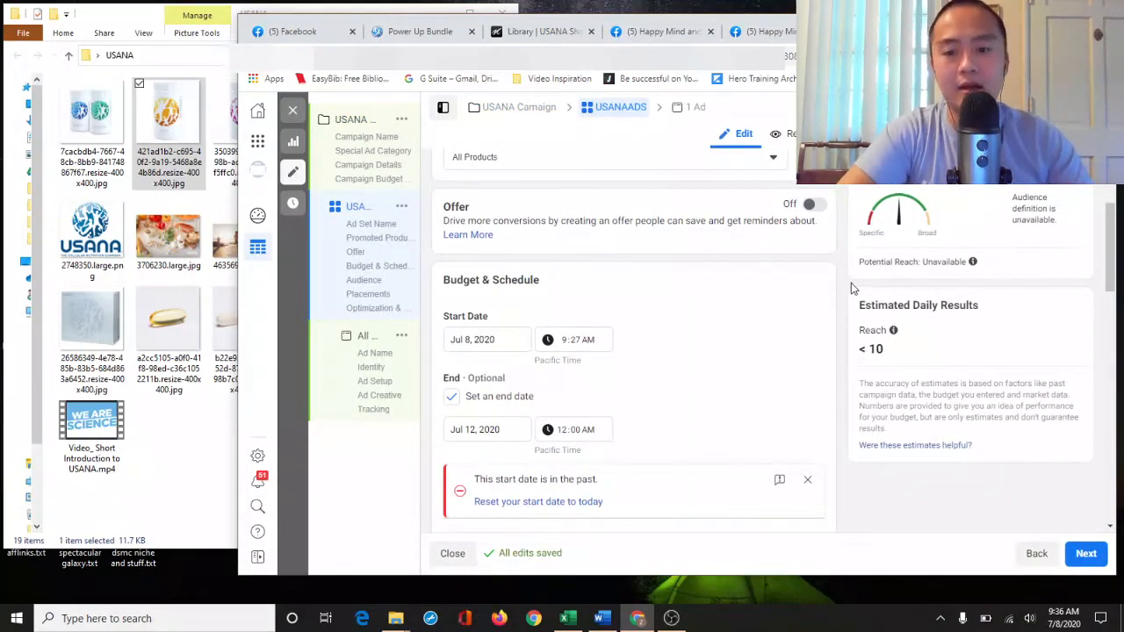
{"action": "scroll", "coordinate": [852, 341], "scroll_direction": "up", "scroll_amount": 3}
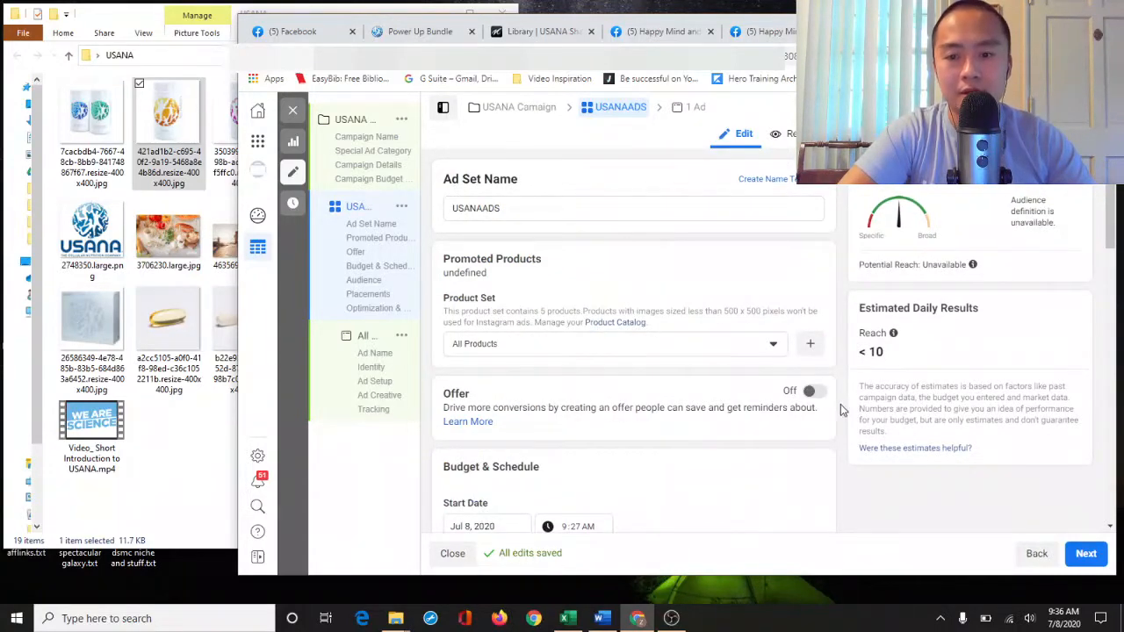
Check the available product sets and switch the new audience to finding prospective customers who haven't interacted with the business
{"action": "left_click", "coordinate": [753, 346]}
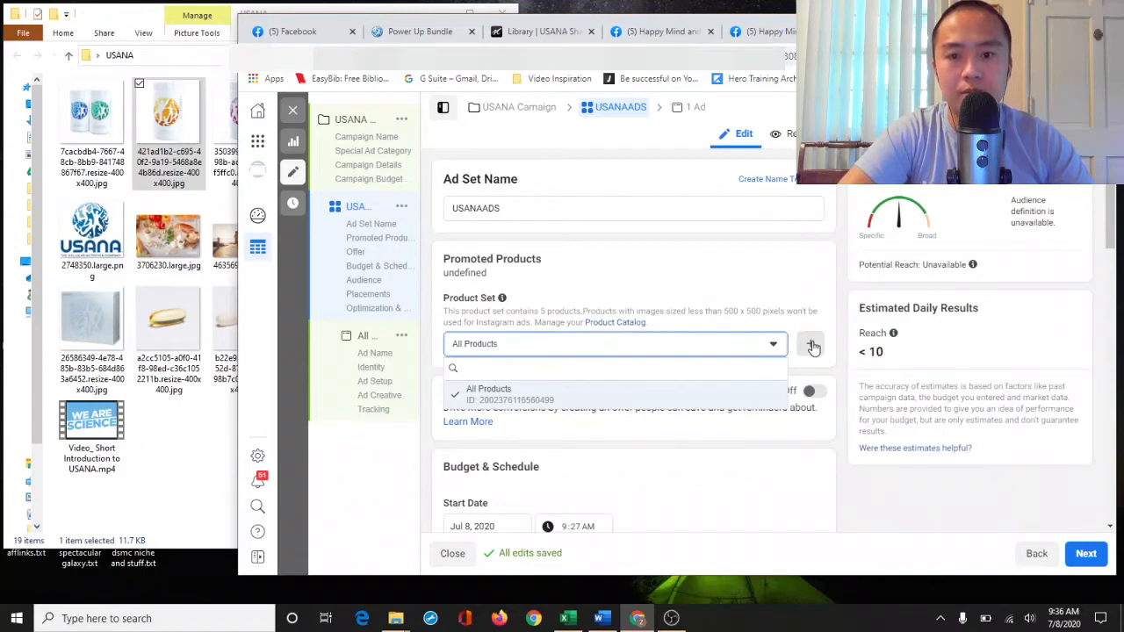
{"action": "left_click", "coordinate": [609, 260]}
{"action": "scroll", "coordinate": [710, 307], "scroll_direction": "down", "scroll_amount": 8}
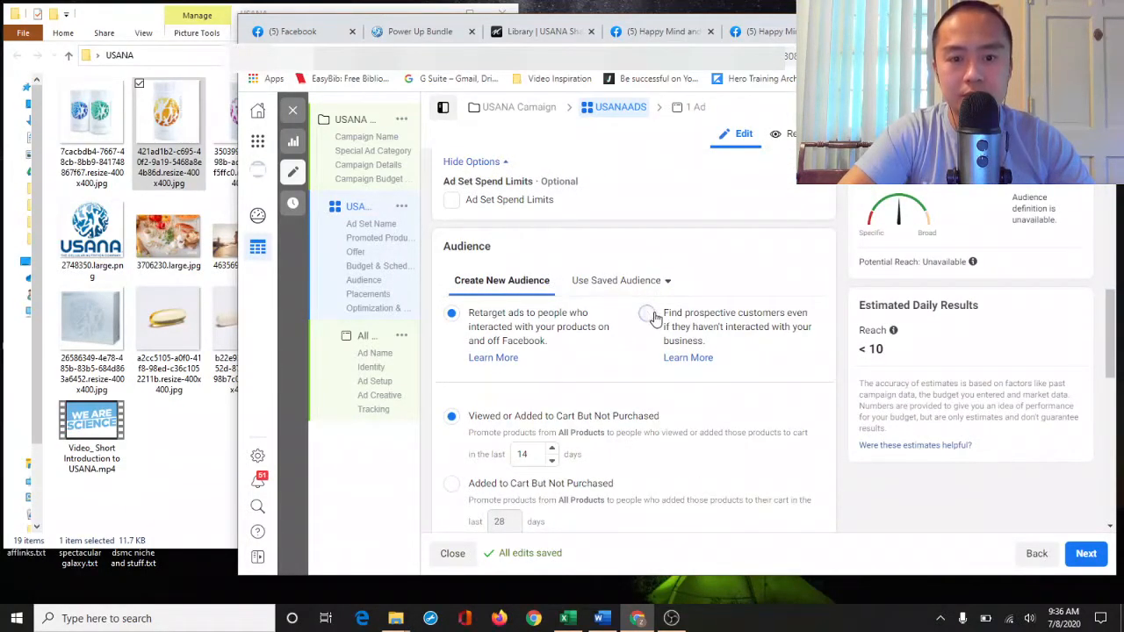
{"action": "left_click", "coordinate": [653, 316]}
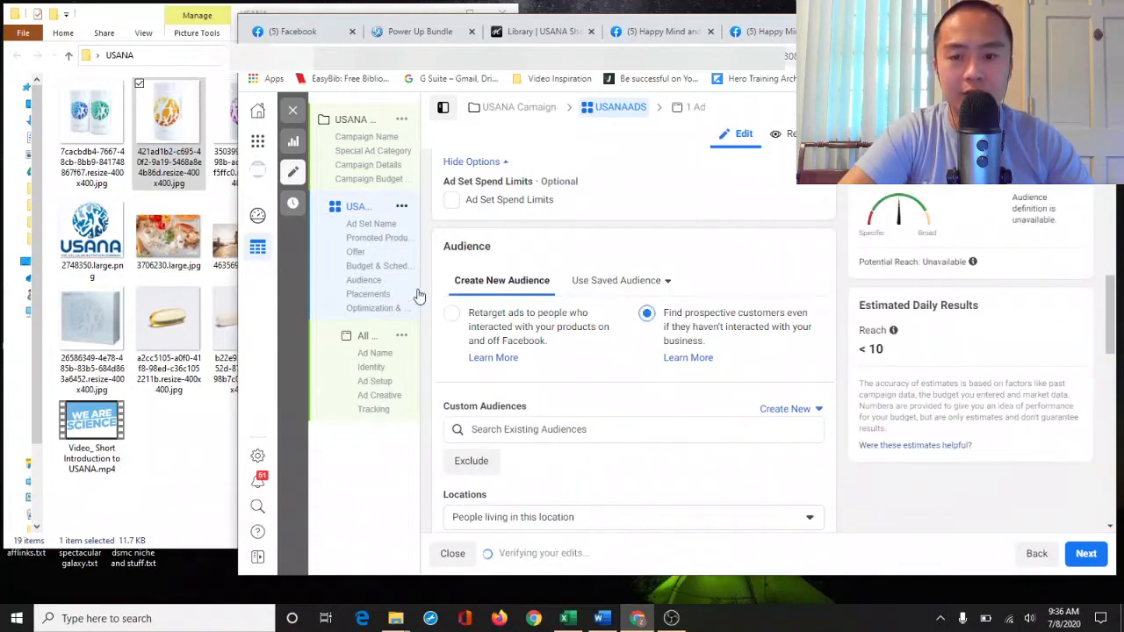
Read the prospective-customers option and review the custom audience, location, age, gender and detailed targeting settings
{"action": "scroll", "coordinate": [664, 326], "scroll_direction": "down", "scroll_amount": 2}
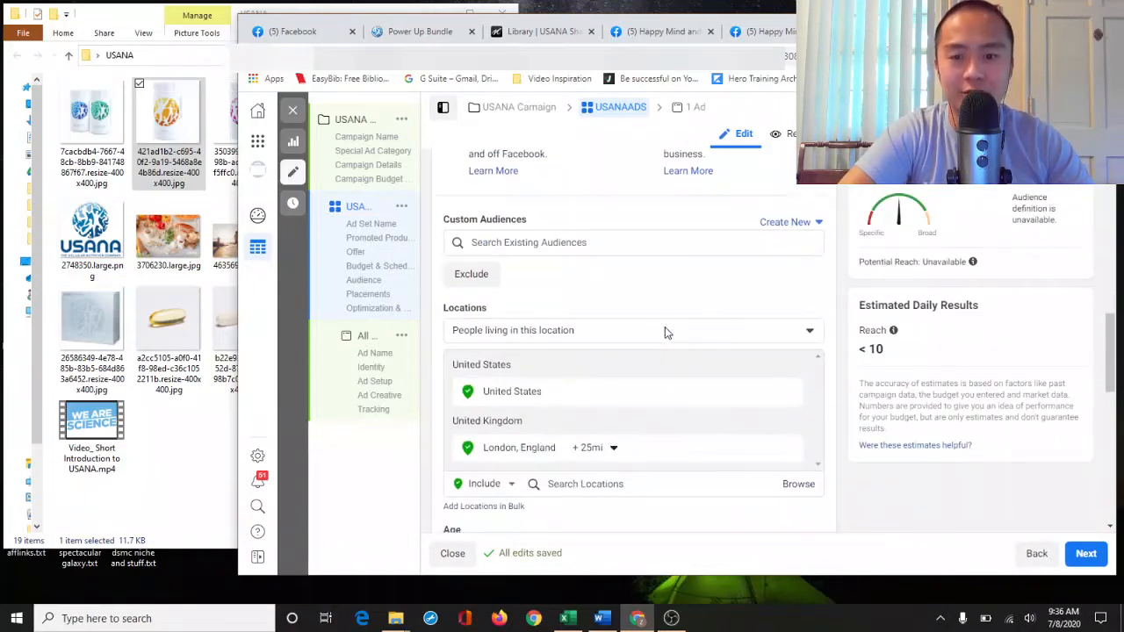
{"action": "scroll", "coordinate": [664, 327], "scroll_direction": "up", "scroll_amount": 4}
{"action": "scroll", "coordinate": [660, 519], "scroll_direction": "down", "scroll_amount": 2}
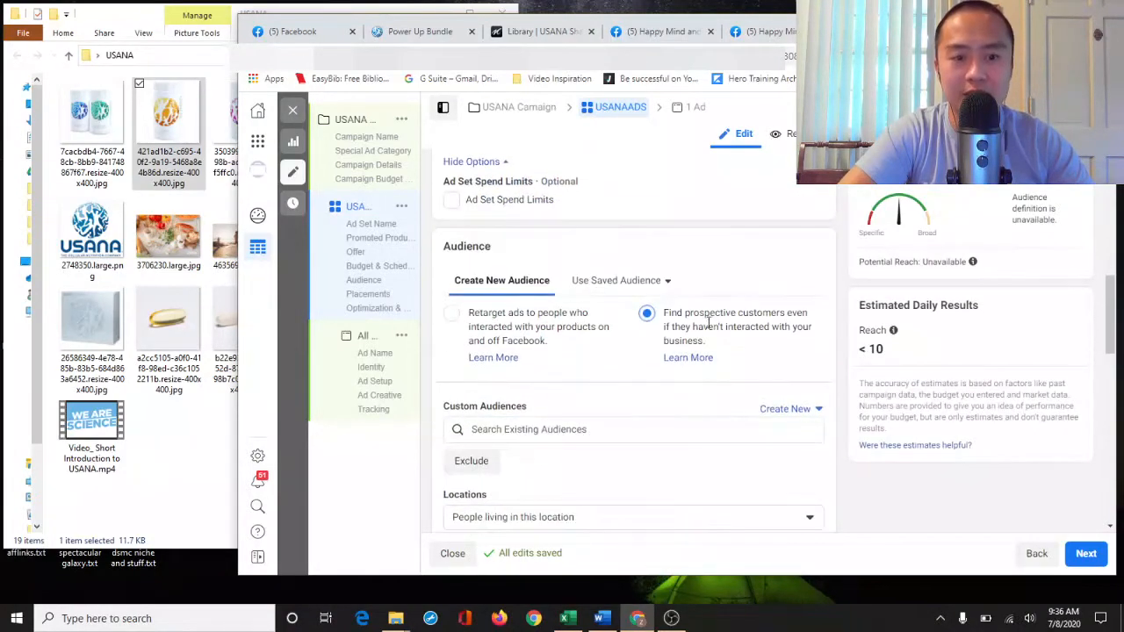
{"action": "left_click_drag", "start_coordinate": [755, 346], "coordinate": [680, 329]}
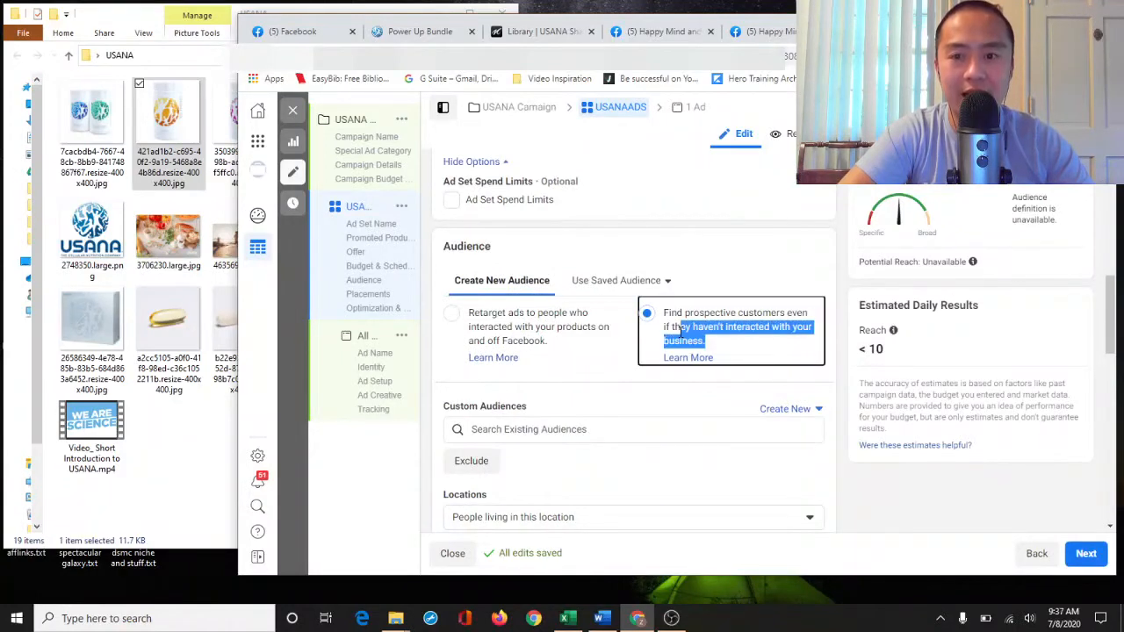
{"action": "left_click", "coordinate": [767, 348]}
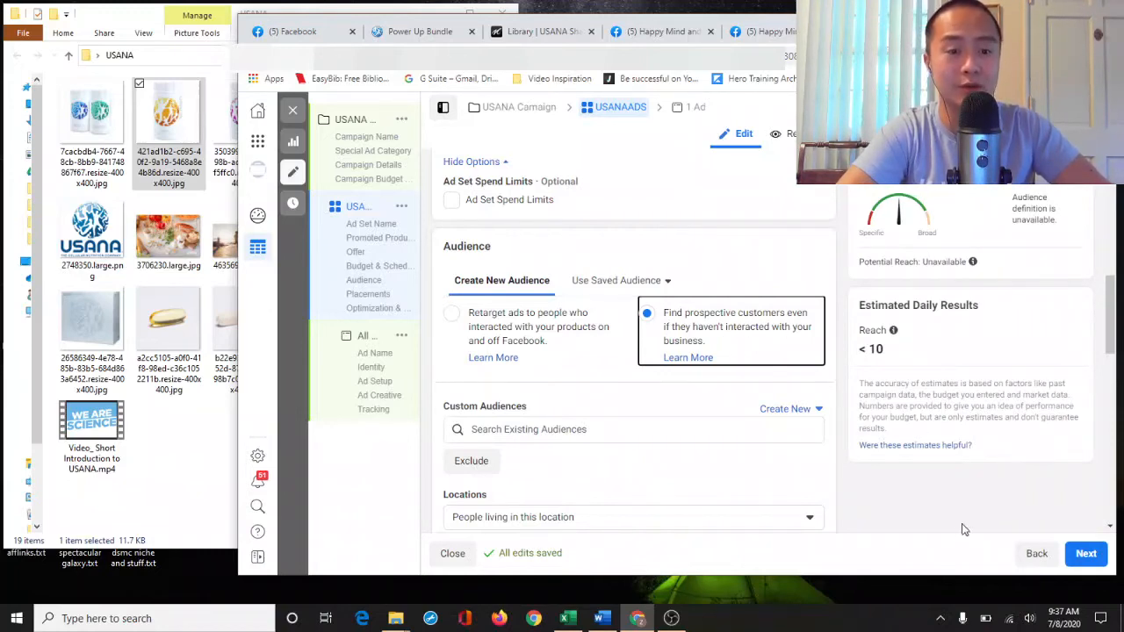
{"action": "scroll", "coordinate": [926, 514], "scroll_direction": "down", "scroll_amount": 4}
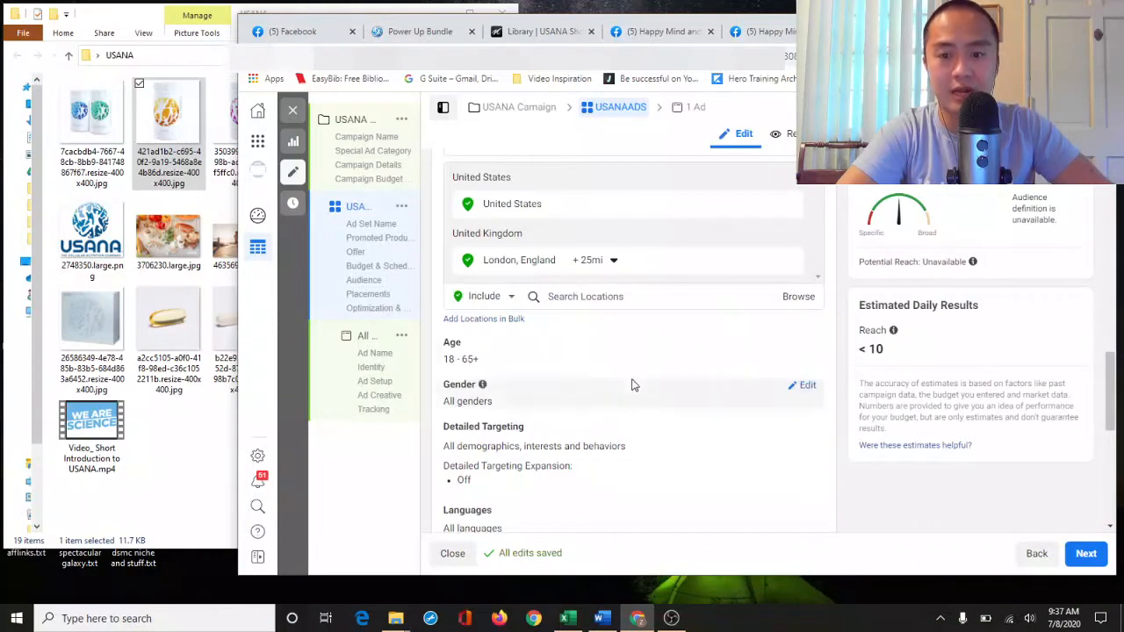
{"action": "scroll", "coordinate": [630, 384], "scroll_direction": "up", "scroll_amount": 4}
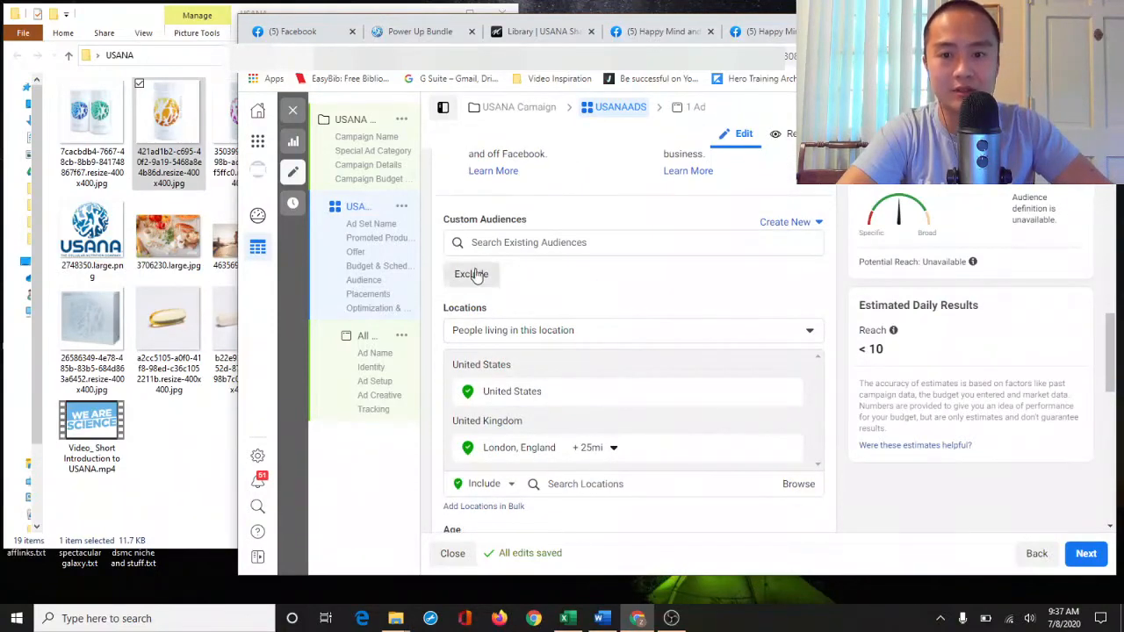
{"action": "scroll", "coordinate": [717, 293], "scroll_direction": "up", "scroll_amount": 2}
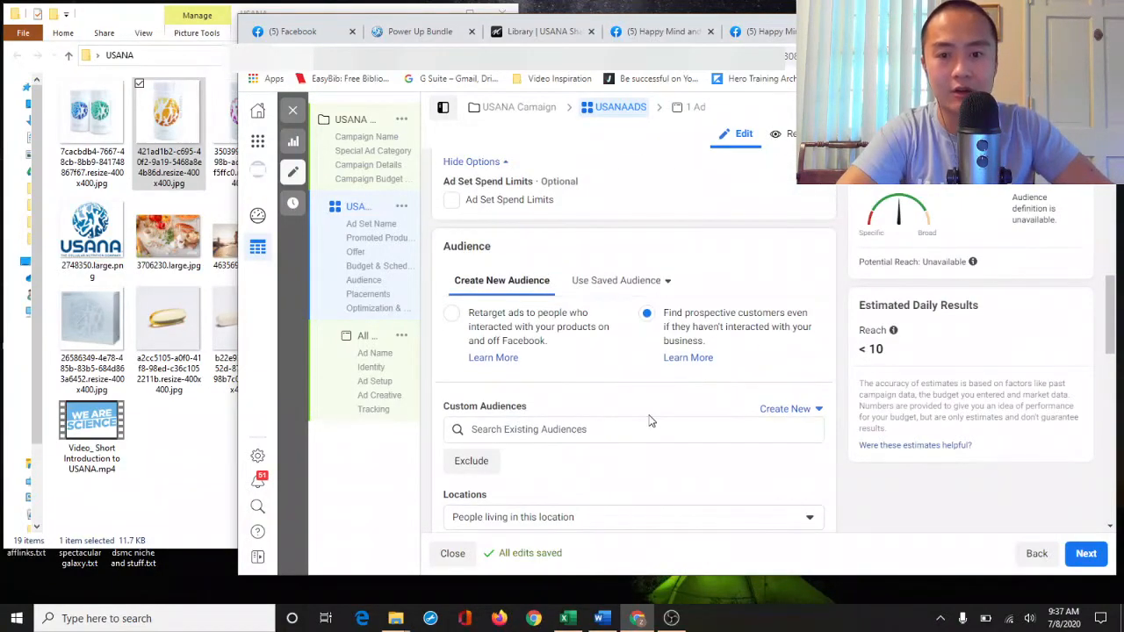
{"action": "scroll", "coordinate": [650, 412], "scroll_direction": "down", "scroll_amount": 2}
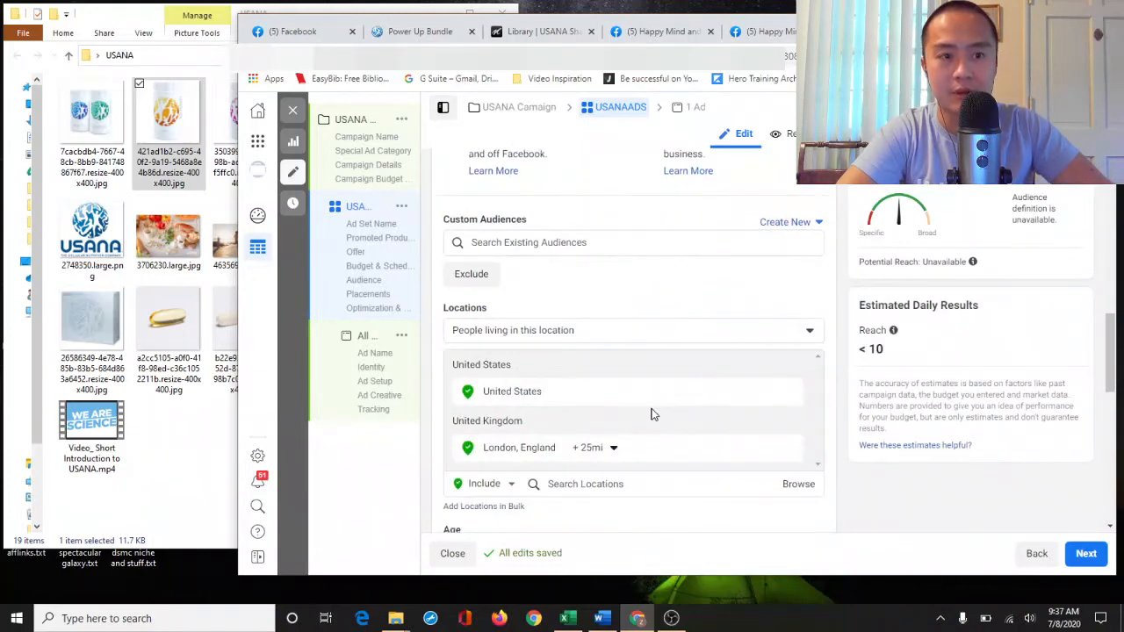
Look over the upper age options and set the audience's minimum age to 35
{"action": "scroll", "coordinate": [650, 413], "scroll_direction": "down", "scroll_amount": 5}
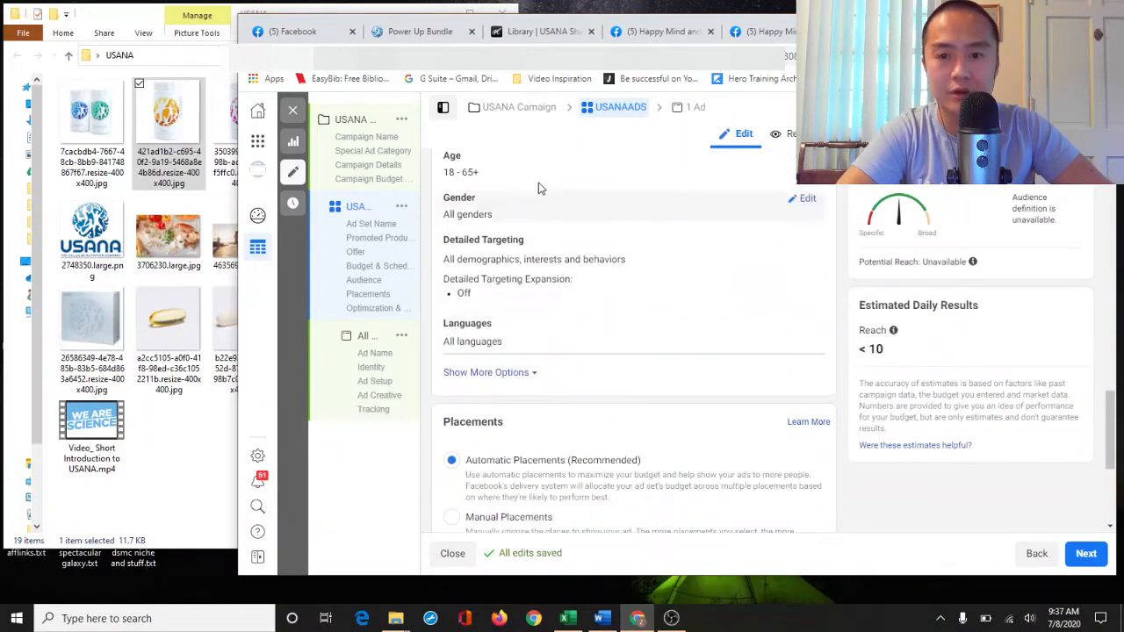
{"action": "left_click", "coordinate": [806, 156]}
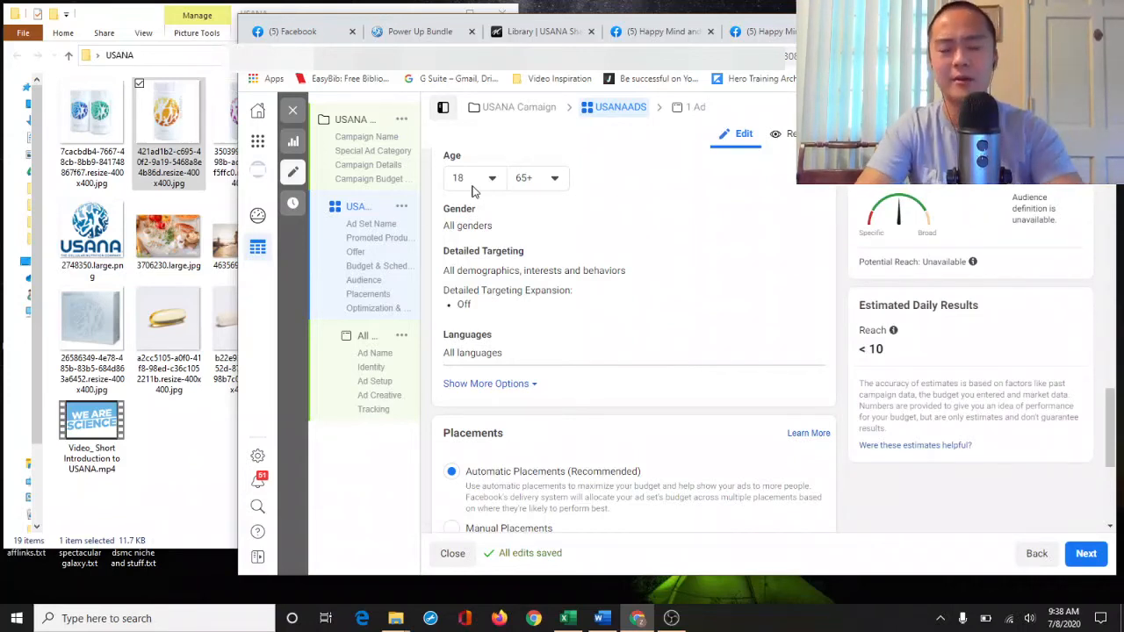
{"action": "left_click", "coordinate": [556, 180]}
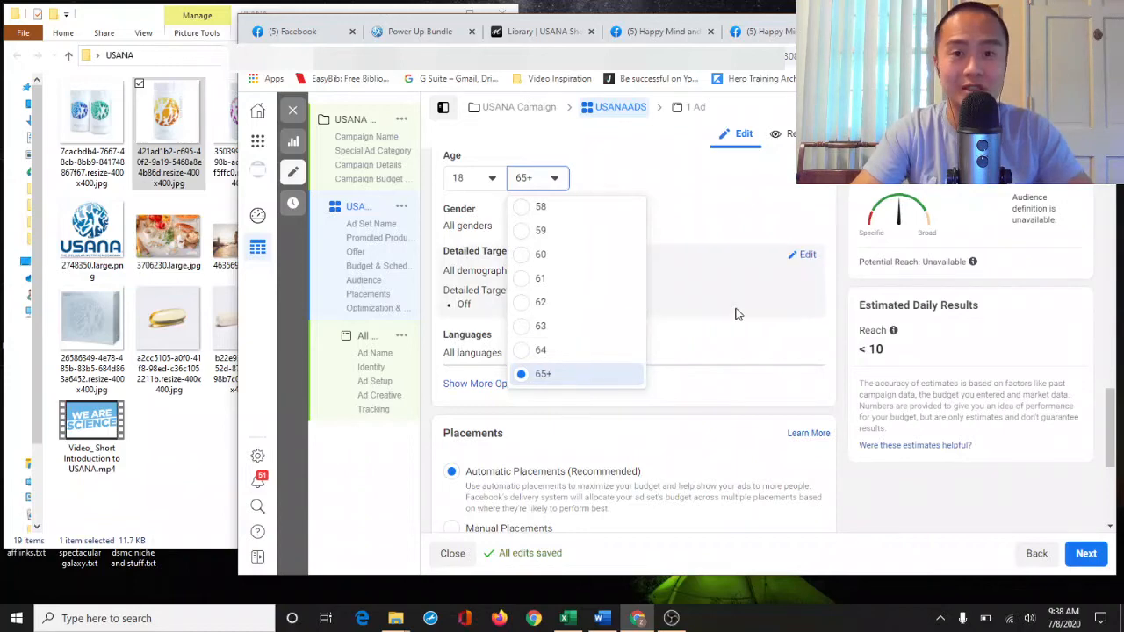
{"action": "left_click", "coordinate": [843, 285]}
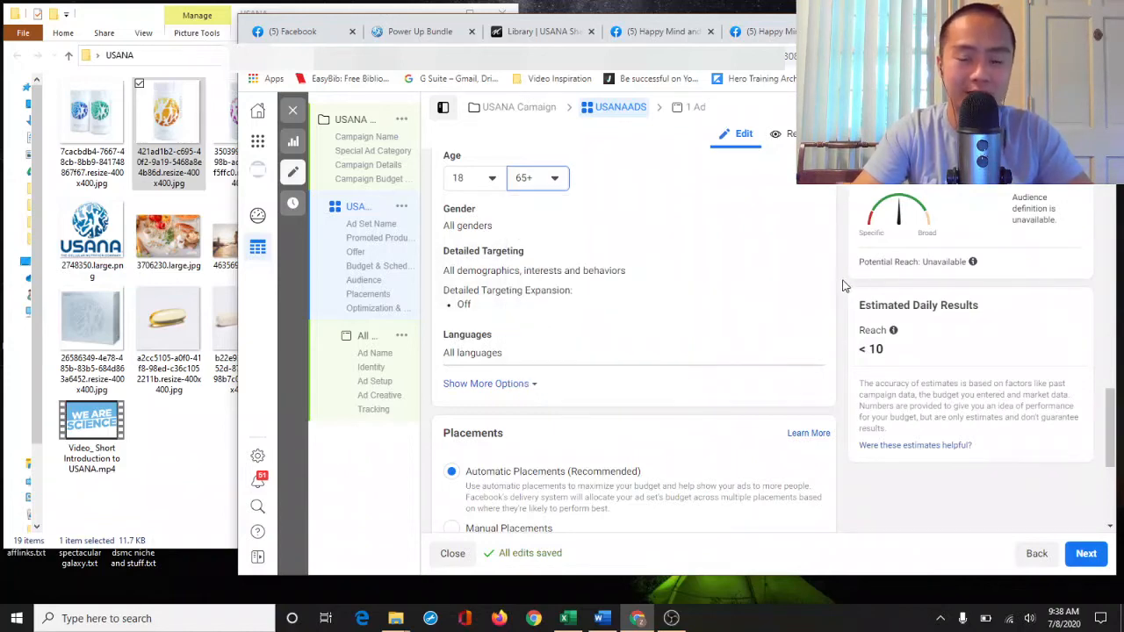
{"action": "scroll", "coordinate": [843, 286], "scroll_direction": "up", "scroll_amount": 3}
{"action": "scroll", "coordinate": [842, 286], "scroll_direction": "down", "scroll_amount": 3}
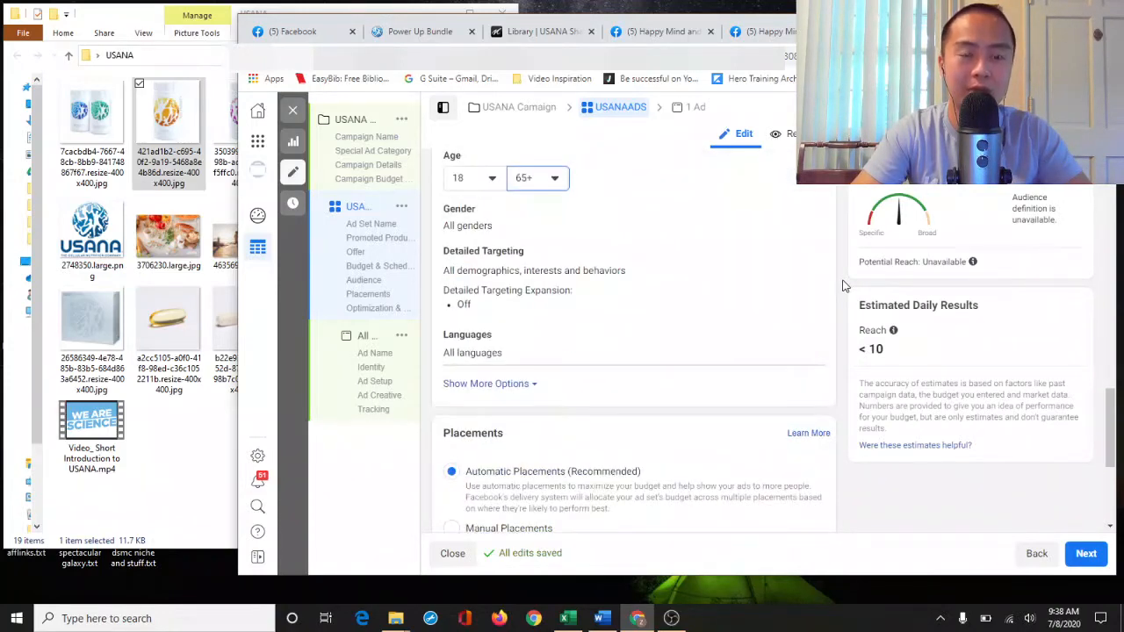
{"action": "left_click", "coordinate": [491, 179]}
{"action": "scroll", "coordinate": [517, 324], "scroll_direction": "down", "scroll_amount": 3}
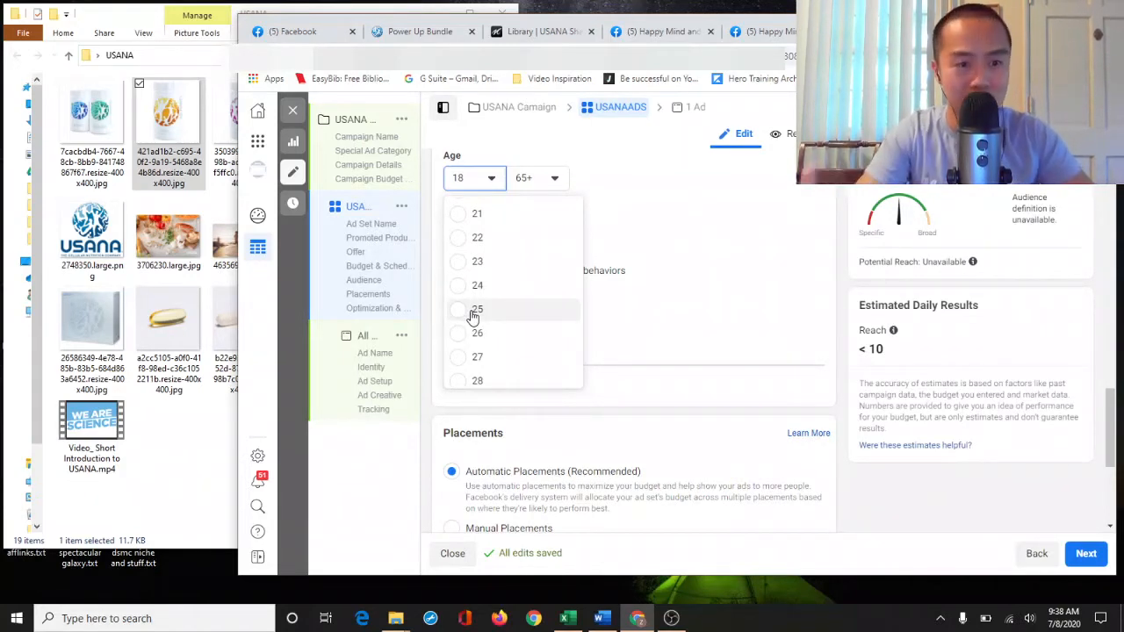
{"action": "scroll", "coordinate": [472, 325], "scroll_direction": "down", "scroll_amount": 2}
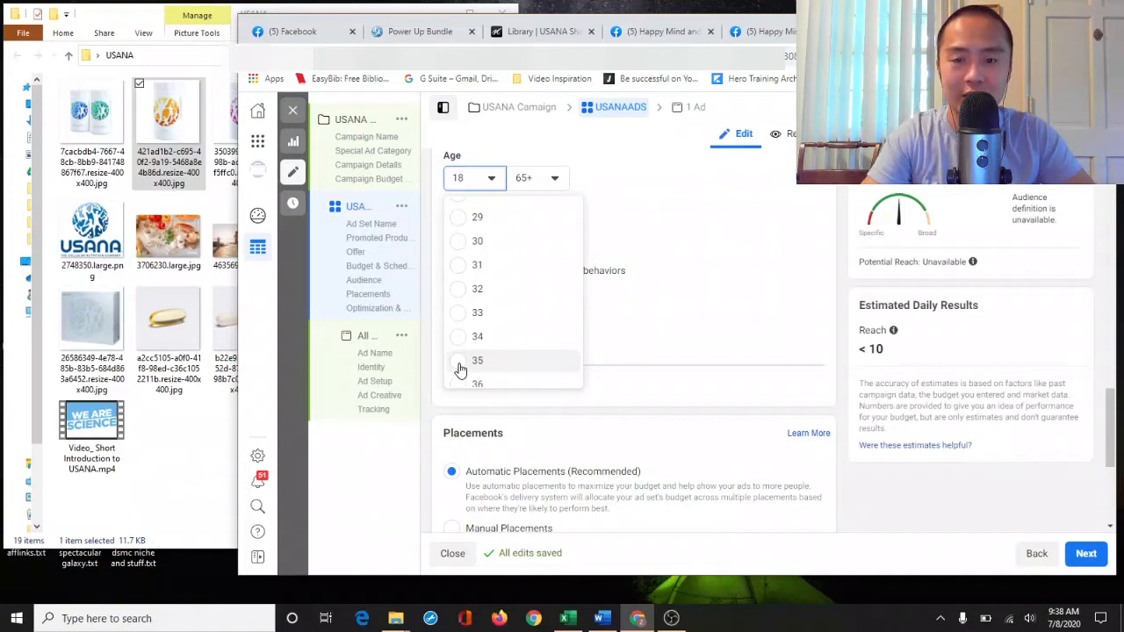
{"action": "left_click", "coordinate": [460, 367]}
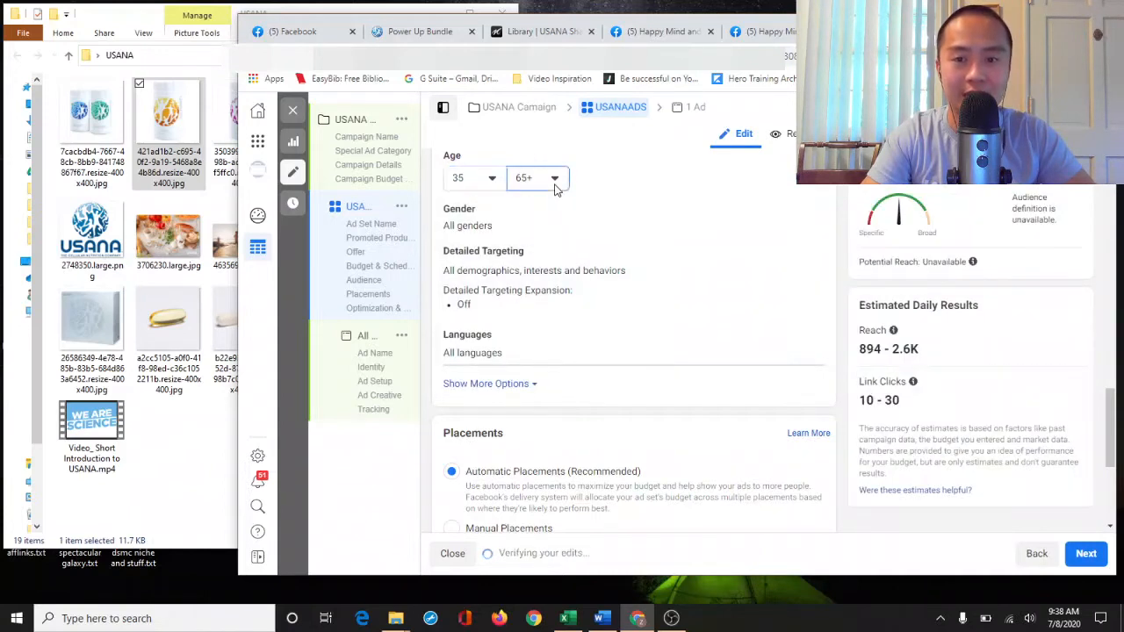
Set the audience's maximum age to 45
{"action": "left_click", "coordinate": [554, 178]}
{"action": "scroll", "coordinate": [552, 351], "scroll_direction": "up", "scroll_amount": 10}
{"action": "scroll", "coordinate": [554, 351], "scroll_direction": "down", "scroll_amount": 2}
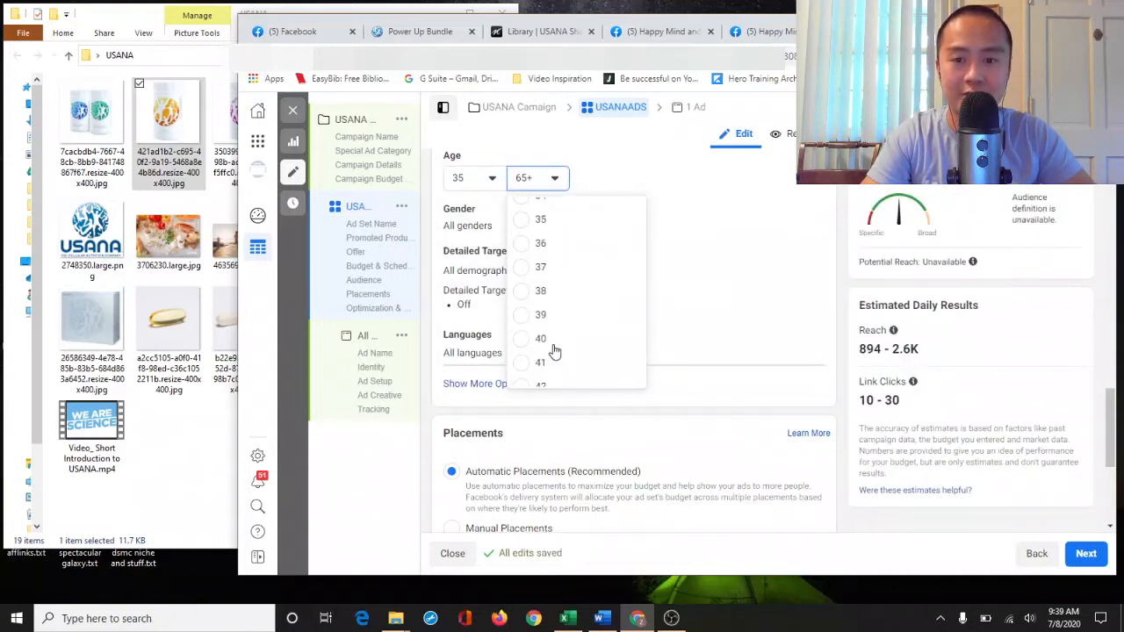
{"action": "scroll", "coordinate": [552, 346], "scroll_direction": "down", "scroll_amount": 2}
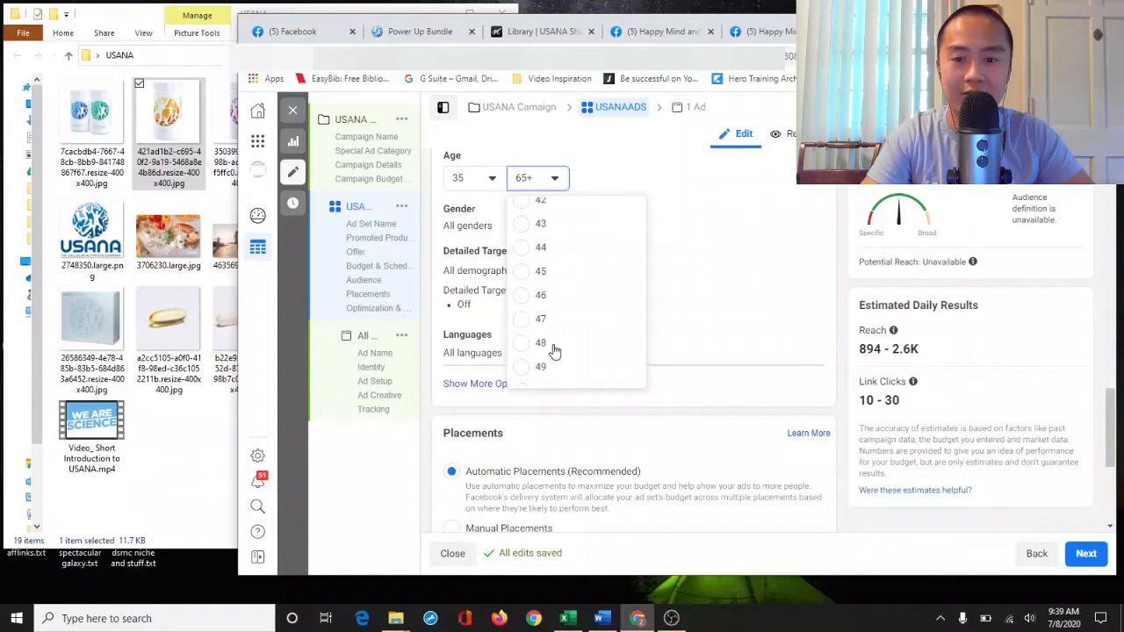
{"action": "left_click", "coordinate": [518, 274]}
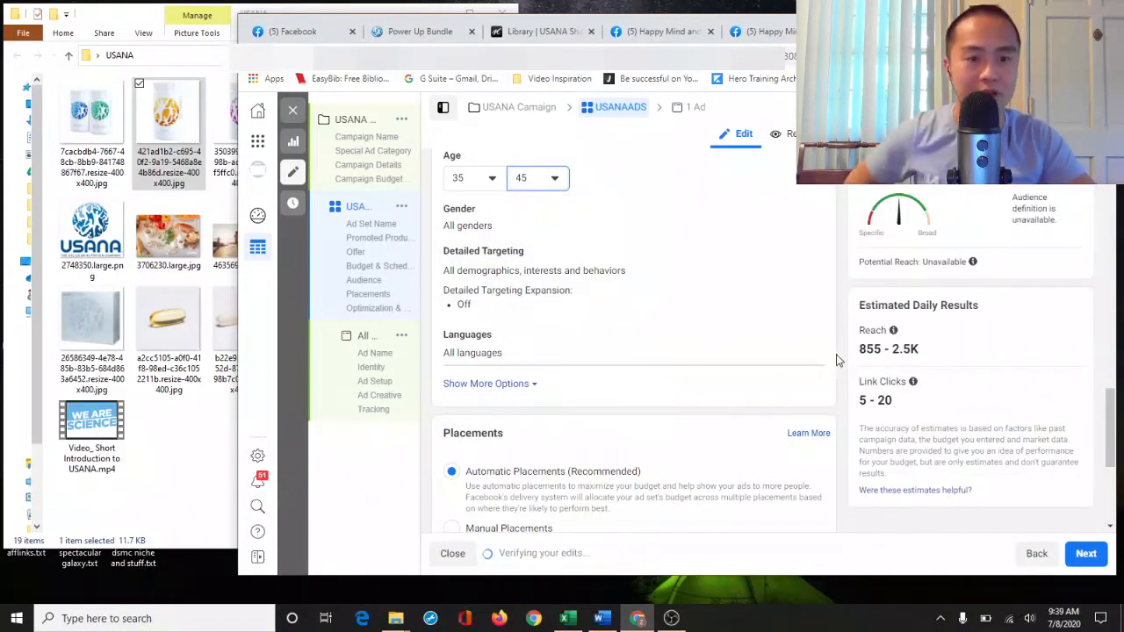
Examine the estimated daily reach and the ad set's custom audience and location settings
{"action": "left_click_drag", "start_coordinate": [943, 350], "coordinate": [858, 349]}
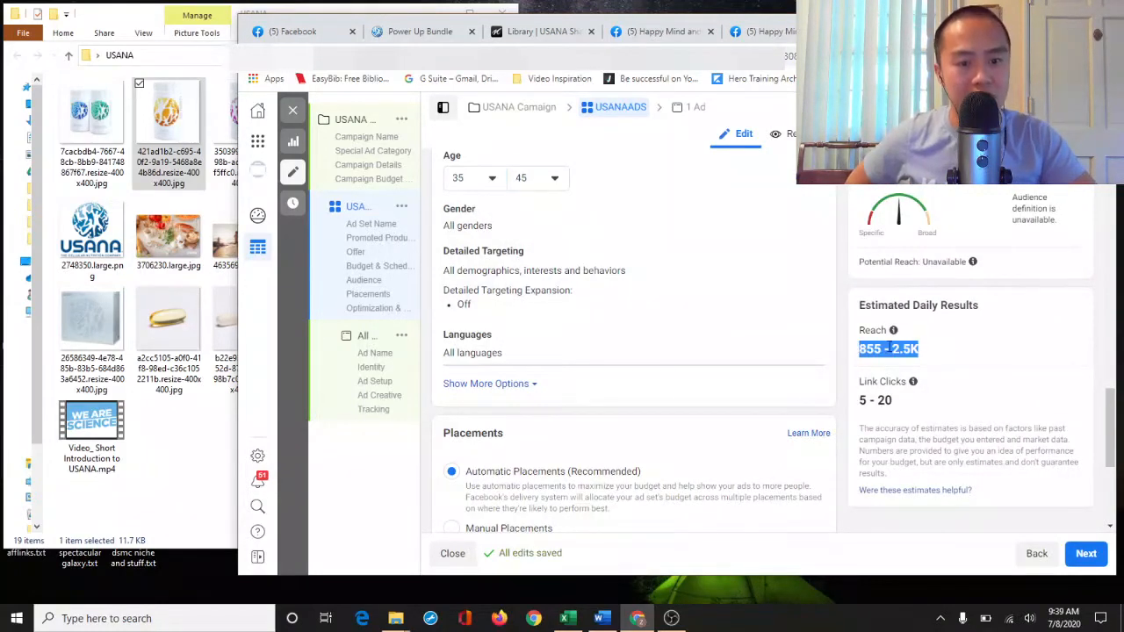
{"action": "left_click_drag", "start_coordinate": [963, 354], "coordinate": [860, 347]}
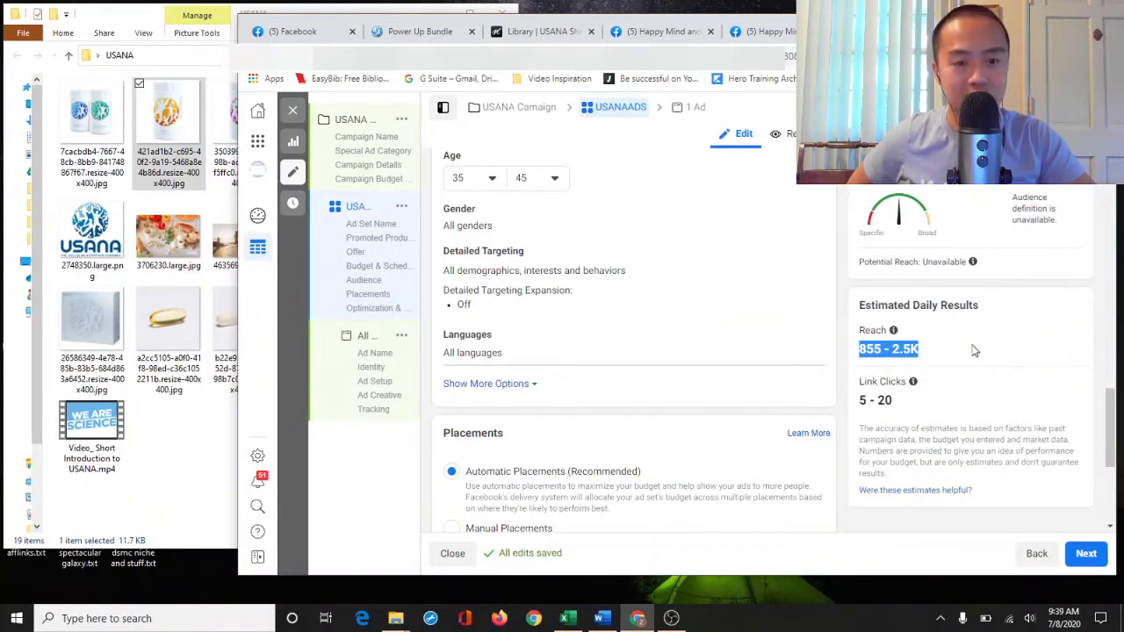
{"action": "left_click", "coordinate": [1001, 354]}
{"action": "scroll", "coordinate": [840, 420], "scroll_direction": "up", "scroll_amount": 2}
{"action": "scroll", "coordinate": [840, 415], "scroll_direction": "up", "scroll_amount": 2}
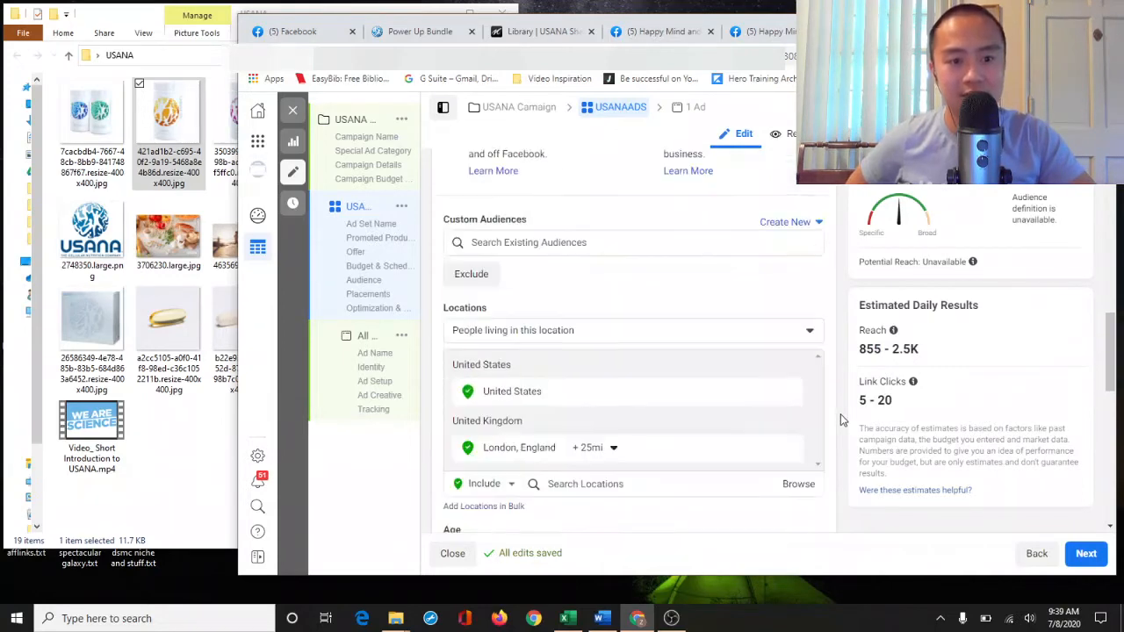
Try Women as the target gender, and switch the gender setting to Men instead
{"action": "scroll", "coordinate": [840, 414], "scroll_direction": "down", "scroll_amount": 4}
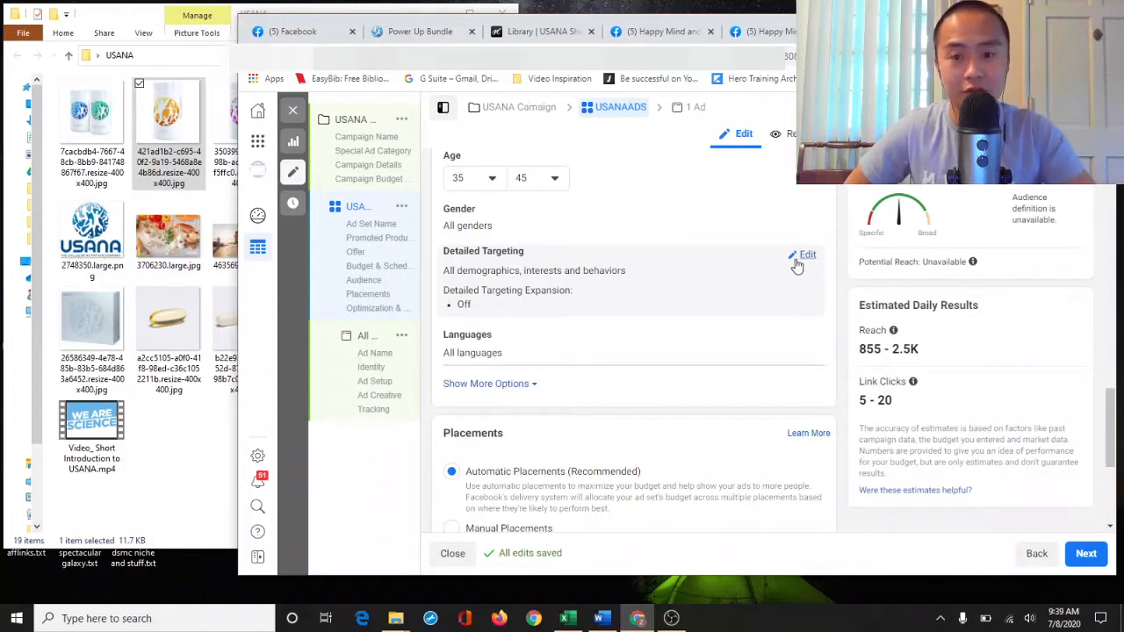
{"action": "left_click", "coordinate": [548, 227]}
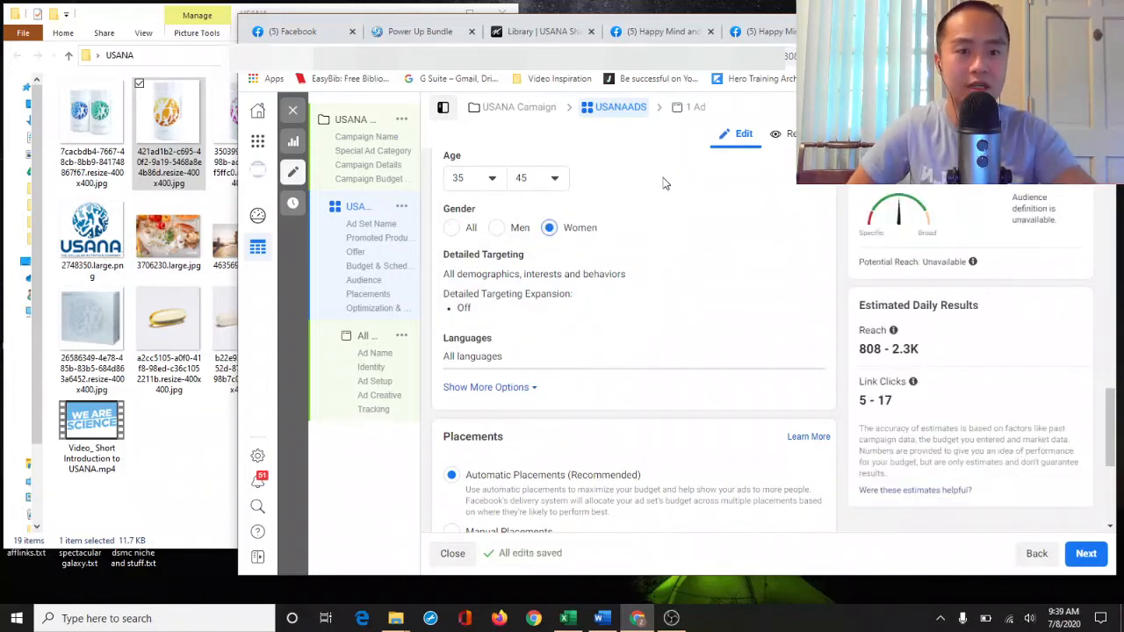
{"action": "left_click", "coordinate": [497, 227]}
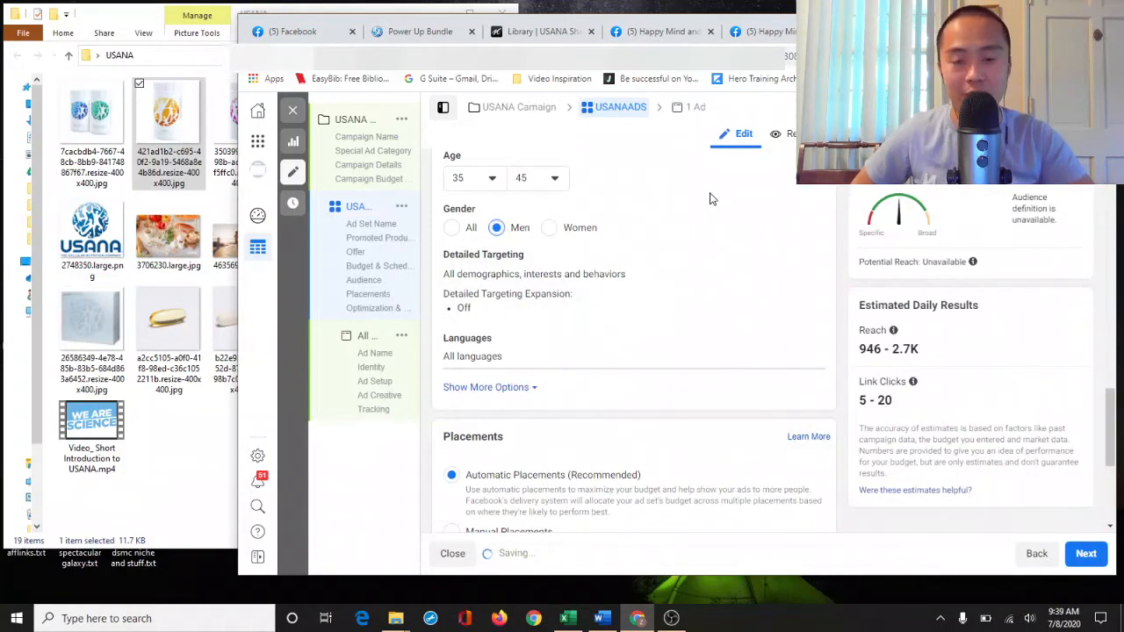
{"action": "scroll", "coordinate": [725, 328], "scroll_direction": "up", "scroll_amount": 4}
{"action": "scroll", "coordinate": [716, 341], "scroll_direction": "down", "scroll_amount": 2}
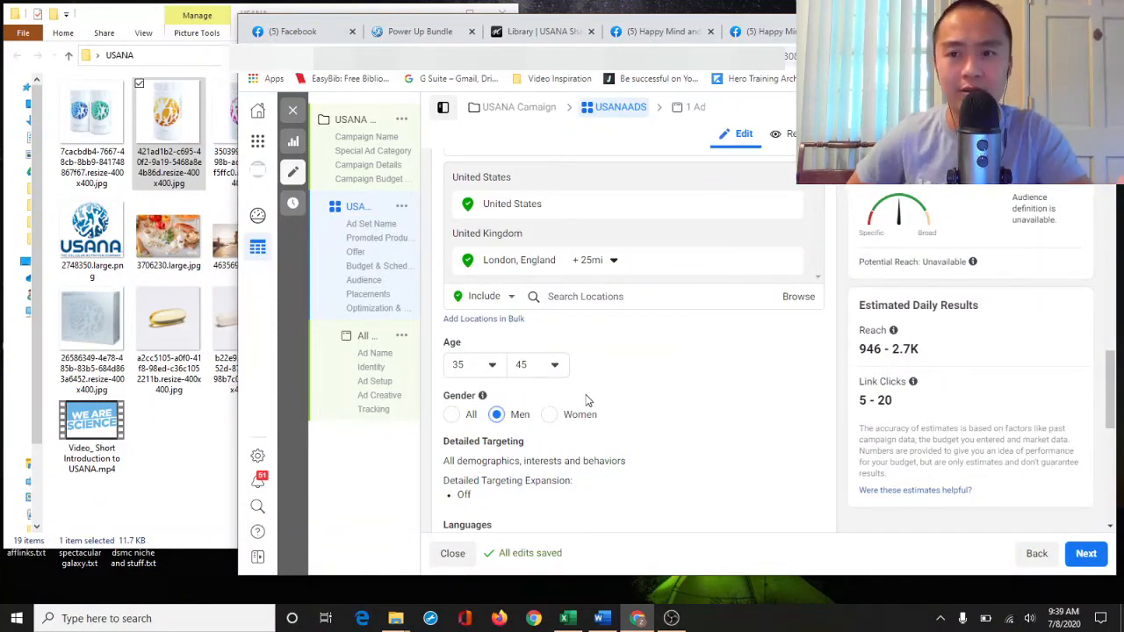
View the Power Up Bundle product page and the USANA share library, and return to the ad set editor
{"action": "left_click", "coordinate": [392, 33]}
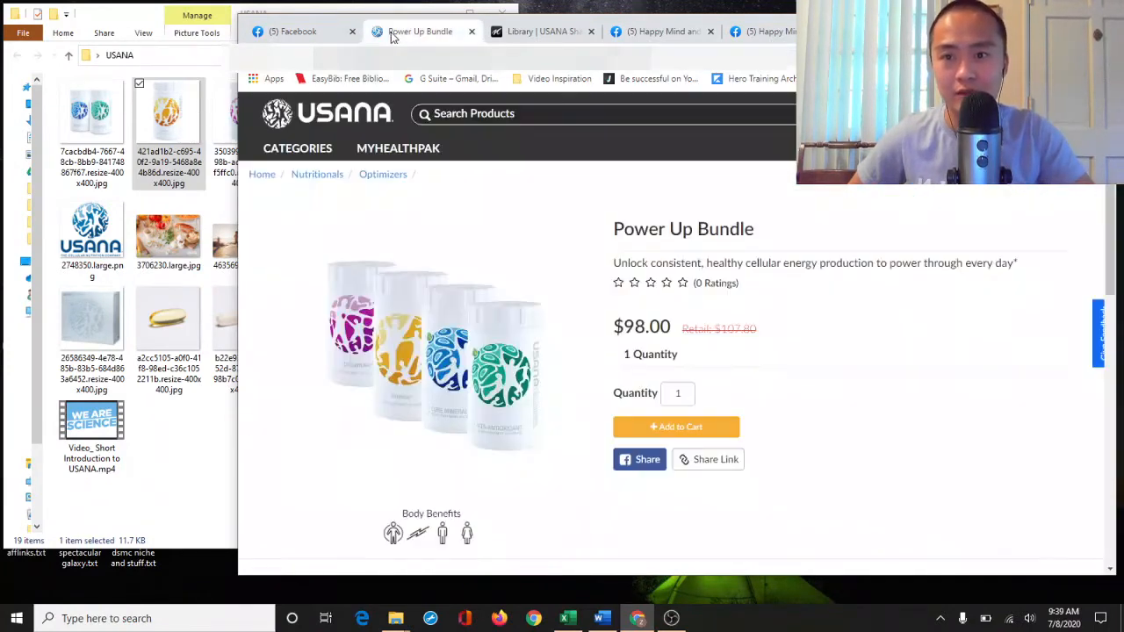
{"action": "left_click", "coordinate": [537, 32]}
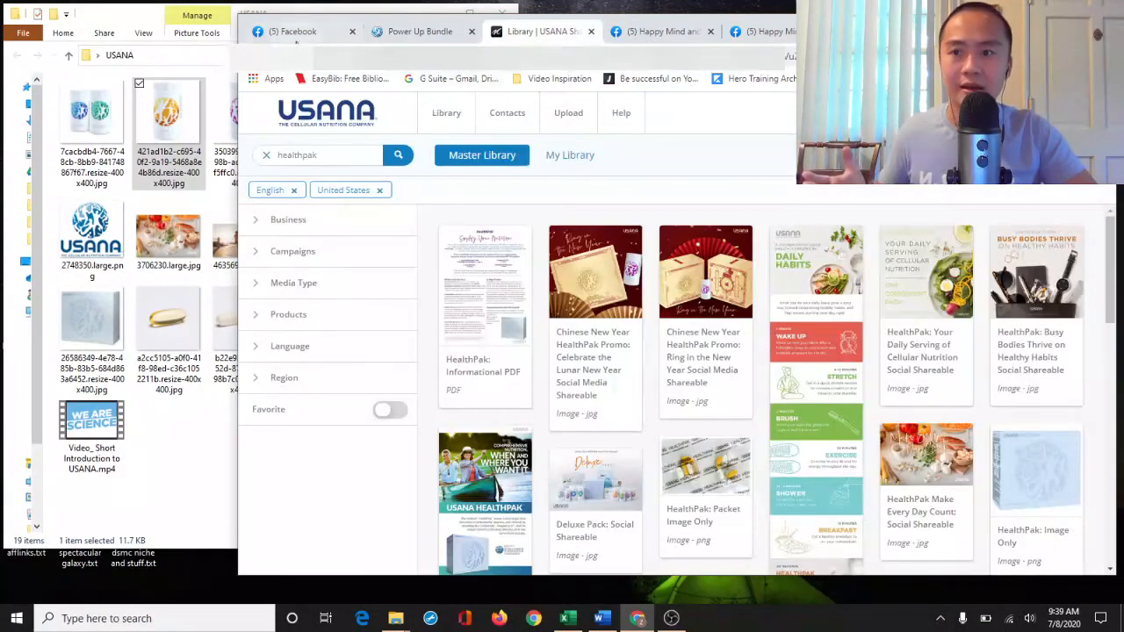
{"action": "left_click", "coordinate": [298, 31]}
{"action": "left_click", "coordinate": [413, 32]}
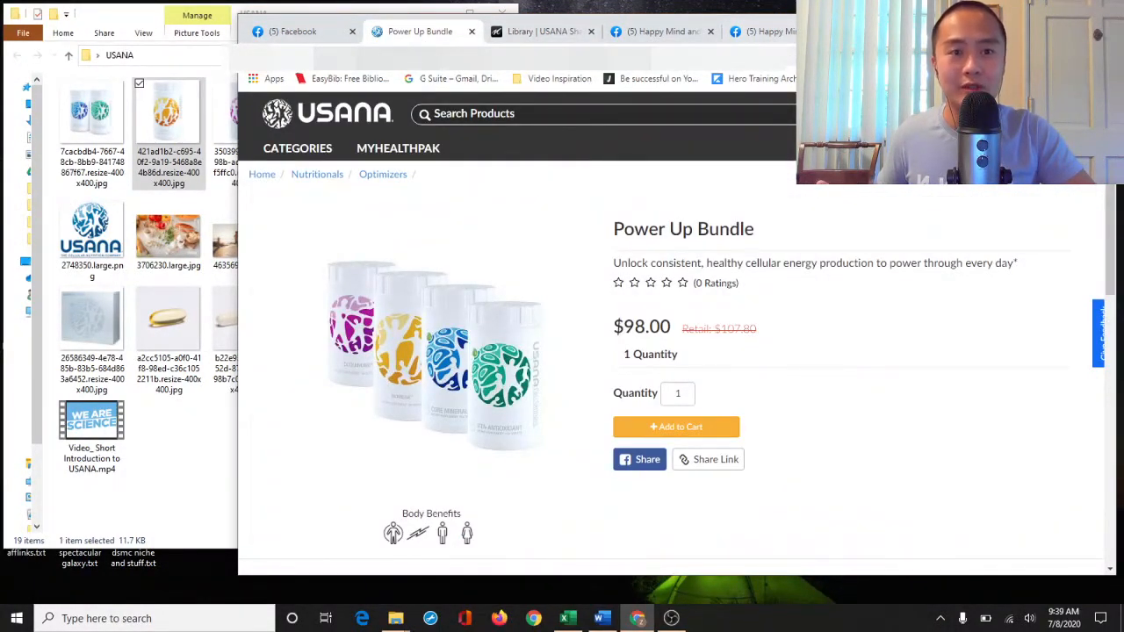
{"action": "left_click", "coordinate": [882, 33]}
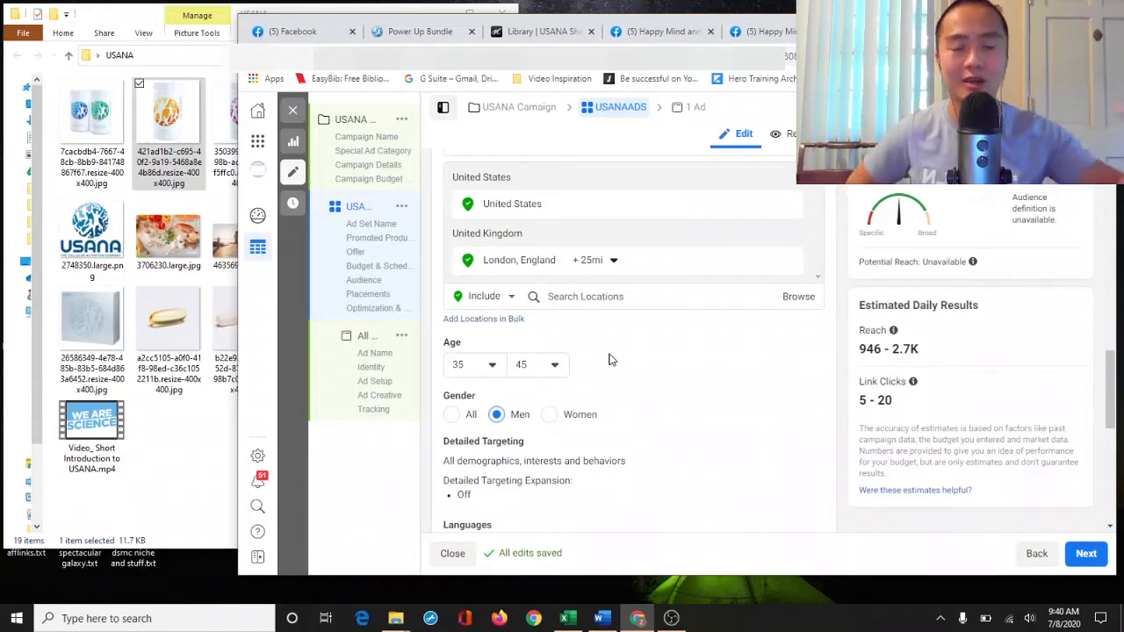
Lower the audience's minimum age to 28
{"action": "left_click", "coordinate": [494, 364]}
{"action": "scroll", "coordinate": [516, 272], "scroll_direction": "up", "scroll_amount": 2}
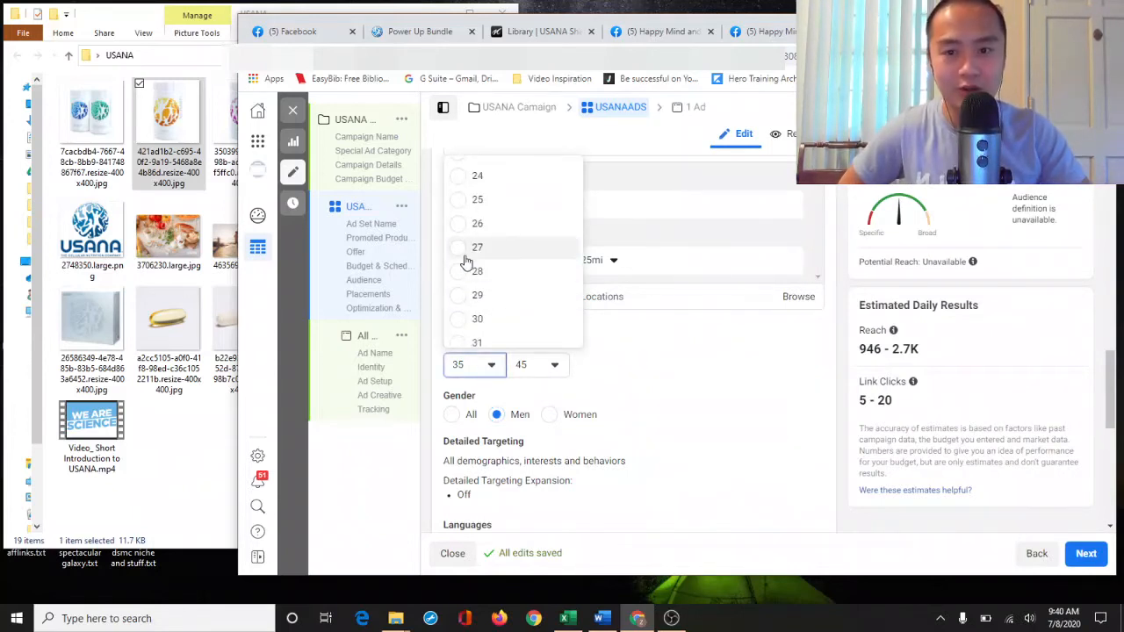
{"action": "left_click", "coordinate": [458, 270]}
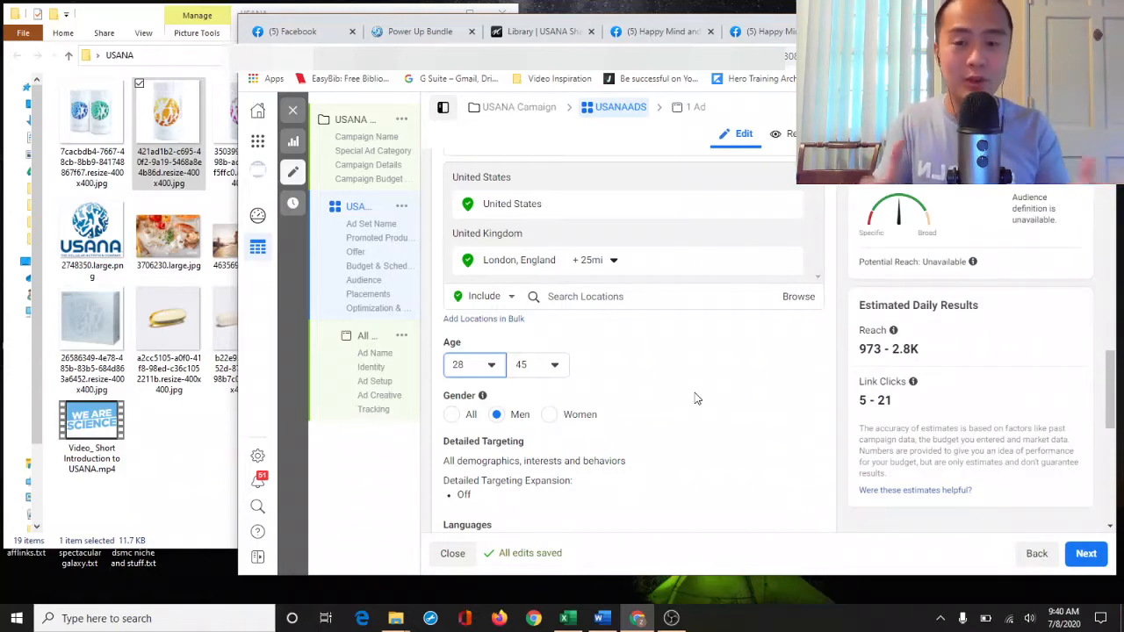
{"action": "left_click", "coordinate": [493, 368]}
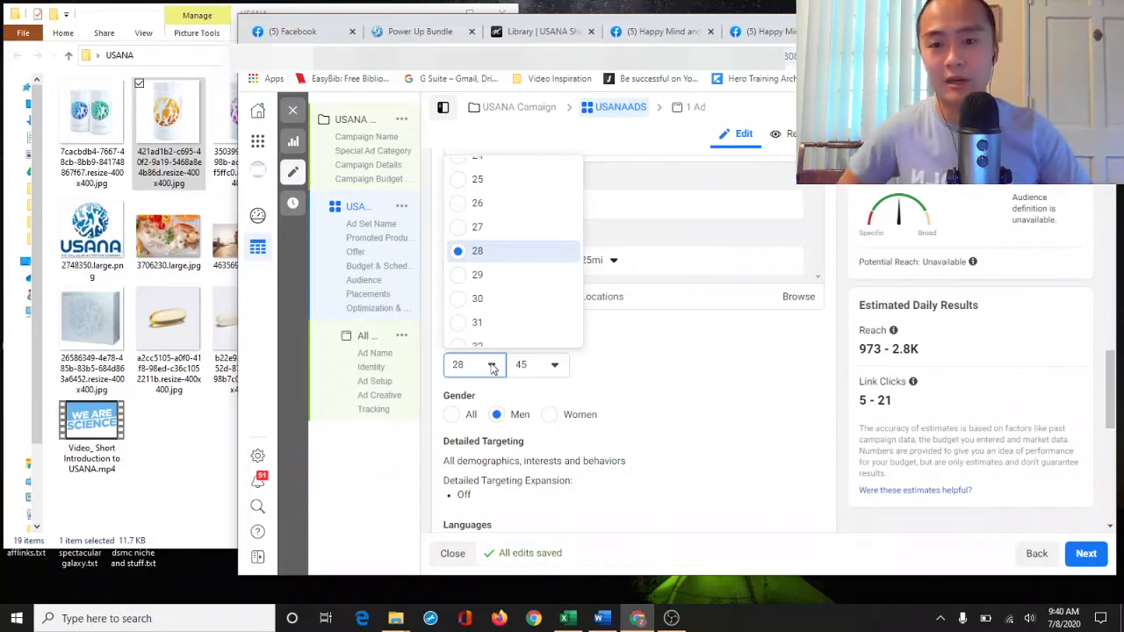
{"action": "scroll", "coordinate": [468, 303], "scroll_direction": "up", "scroll_amount": 1}
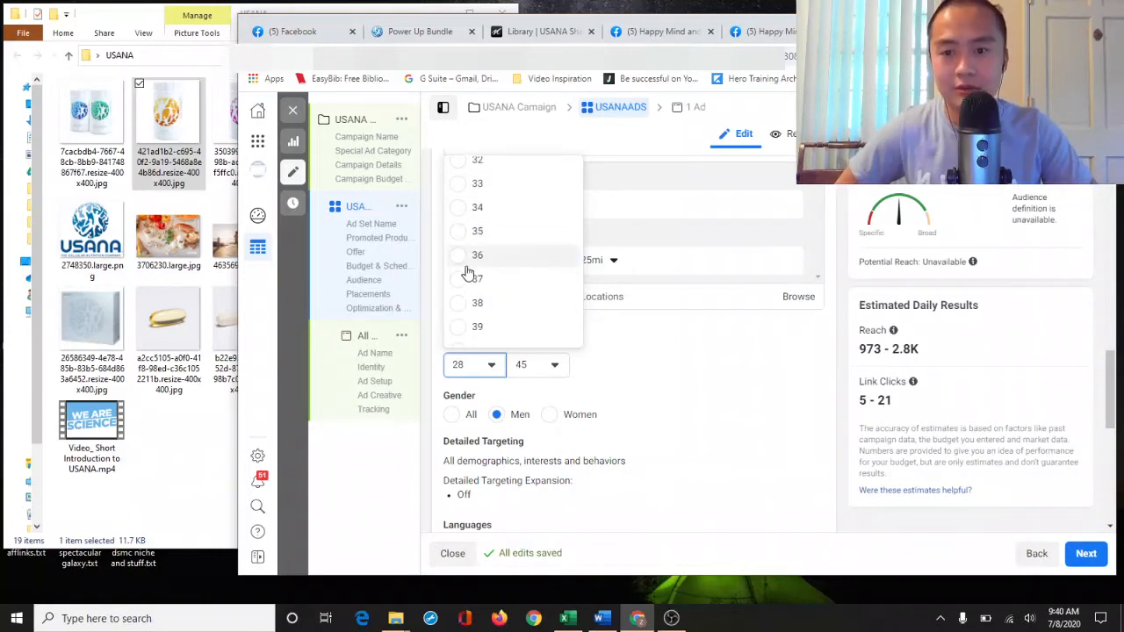
{"action": "scroll", "coordinate": [469, 274], "scroll_direction": "down", "scroll_amount": 1}
{"action": "scroll", "coordinate": [468, 273], "scroll_direction": "up", "scroll_amount": 2}
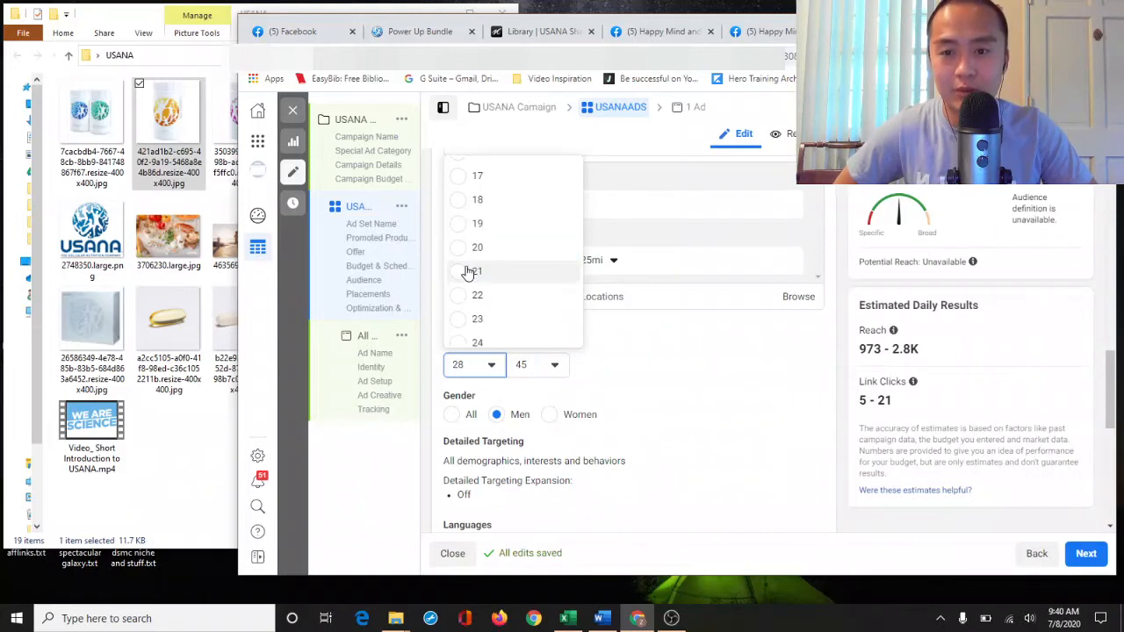
{"action": "scroll", "coordinate": [466, 280], "scroll_direction": "down", "scroll_amount": 2}
{"action": "left_click", "coordinate": [455, 251]}
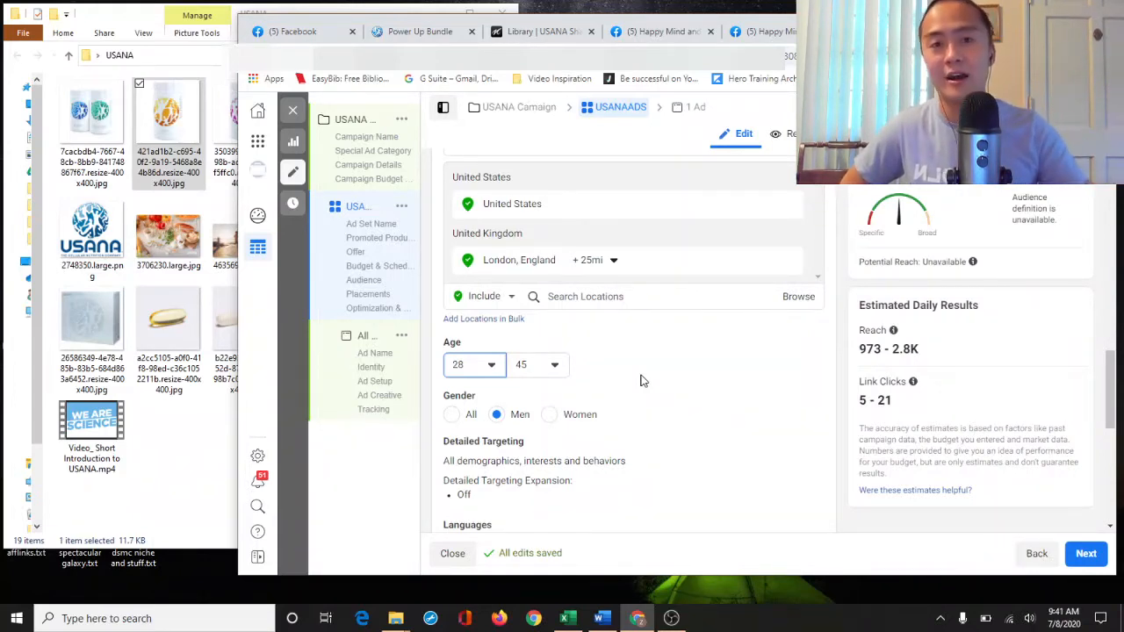
Set the audience's maximum age to 50
{"action": "left_click", "coordinate": [554, 368]}
{"action": "scroll", "coordinate": [562, 319], "scroll_direction": "down", "scroll_amount": 2}
{"action": "scroll", "coordinate": [567, 309], "scroll_direction": "up", "scroll_amount": 2}
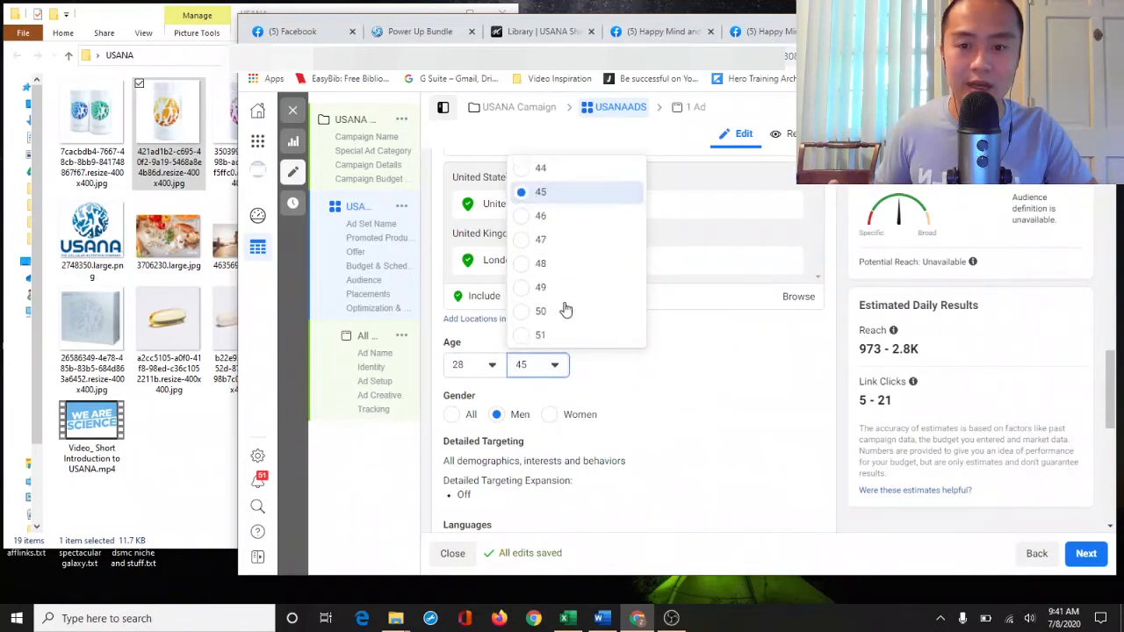
{"action": "scroll", "coordinate": [526, 296], "scroll_direction": "up", "scroll_amount": 1}
{"action": "scroll", "coordinate": [521, 293], "scroll_direction": "down", "scroll_amount": 3}
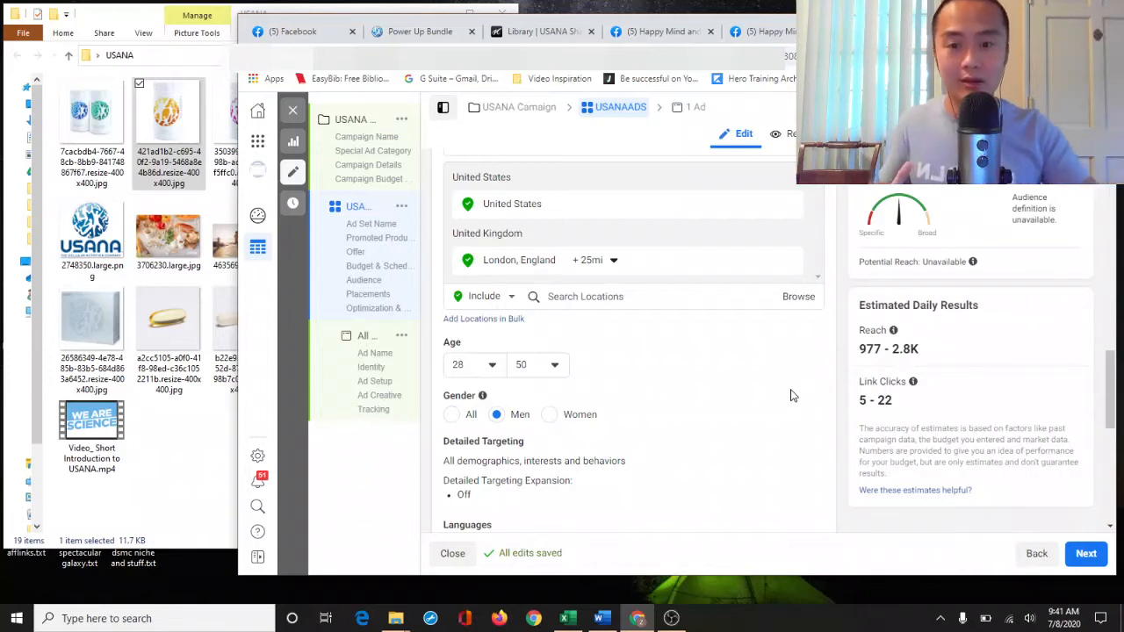
Set the audience's minimum age to 25
{"action": "left_click", "coordinate": [481, 373]}
{"action": "scroll", "coordinate": [489, 301], "scroll_direction": "up", "scroll_amount": 3}
{"action": "scroll", "coordinate": [489, 301], "scroll_direction": "down", "scroll_amount": 2}
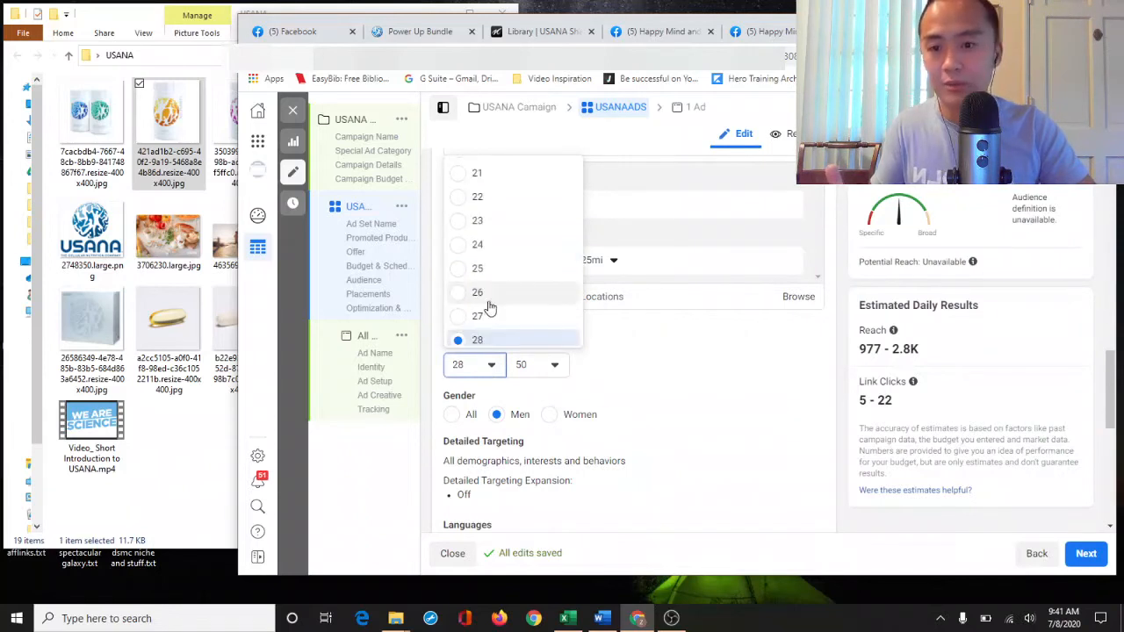
{"action": "left_click", "coordinate": [464, 269]}
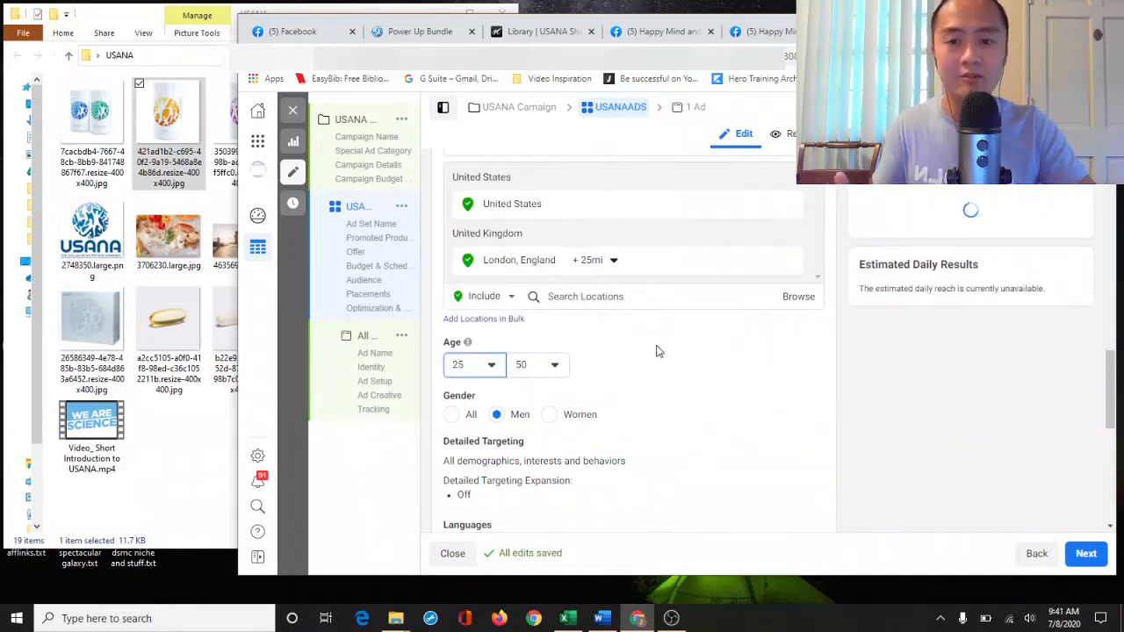
Set the audience's maximum age to 46
{"action": "left_click", "coordinate": [556, 366]}
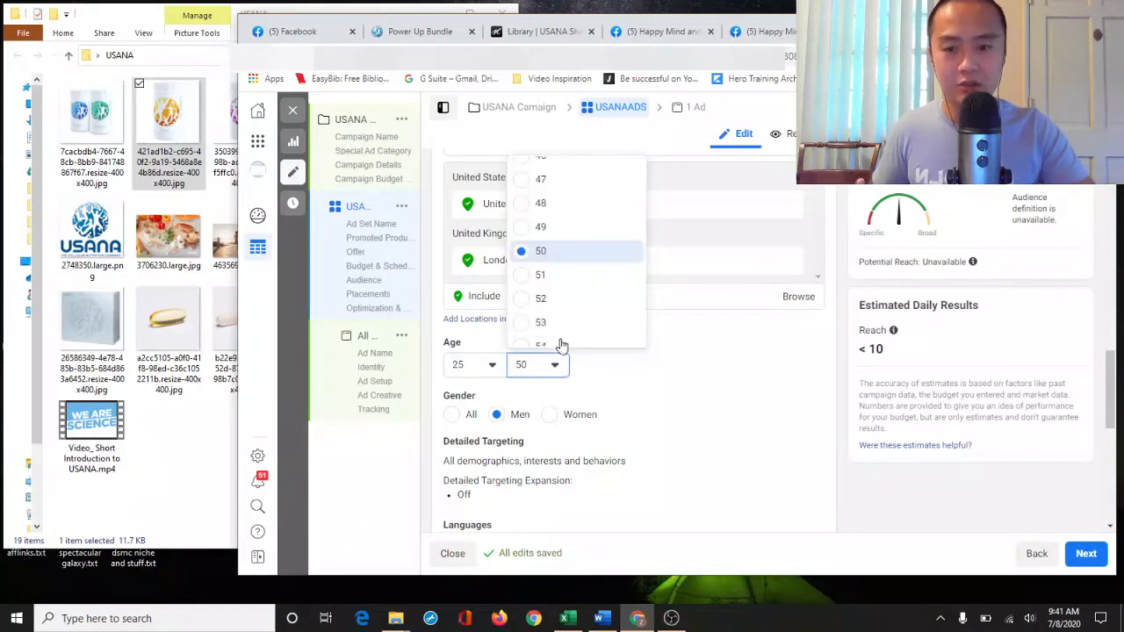
{"action": "scroll", "coordinate": [569, 324], "scroll_direction": "down", "scroll_amount": 3}
{"action": "scroll", "coordinate": [567, 311], "scroll_direction": "up", "scroll_amount": 5}
{"action": "scroll", "coordinate": [545, 264], "scroll_direction": "down", "scroll_amount": 2}
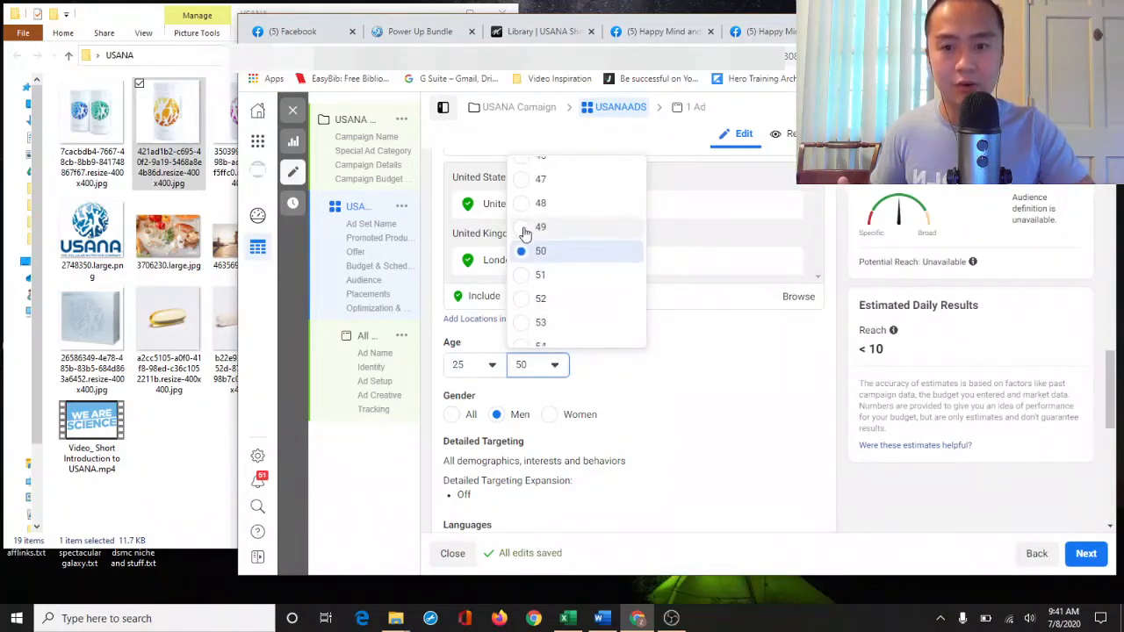
{"action": "left_click", "coordinate": [525, 161]}
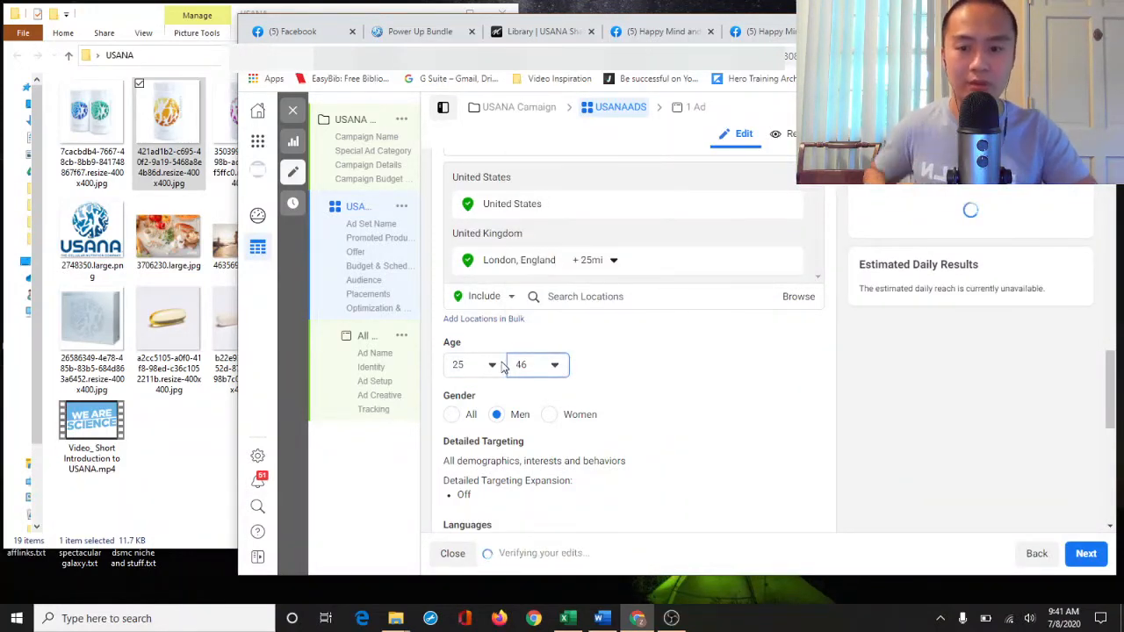
Edit the audience's detailed targeting and include people with the Jogging interest
{"action": "scroll", "coordinate": [702, 421], "scroll_direction": "down", "scroll_amount": 2}
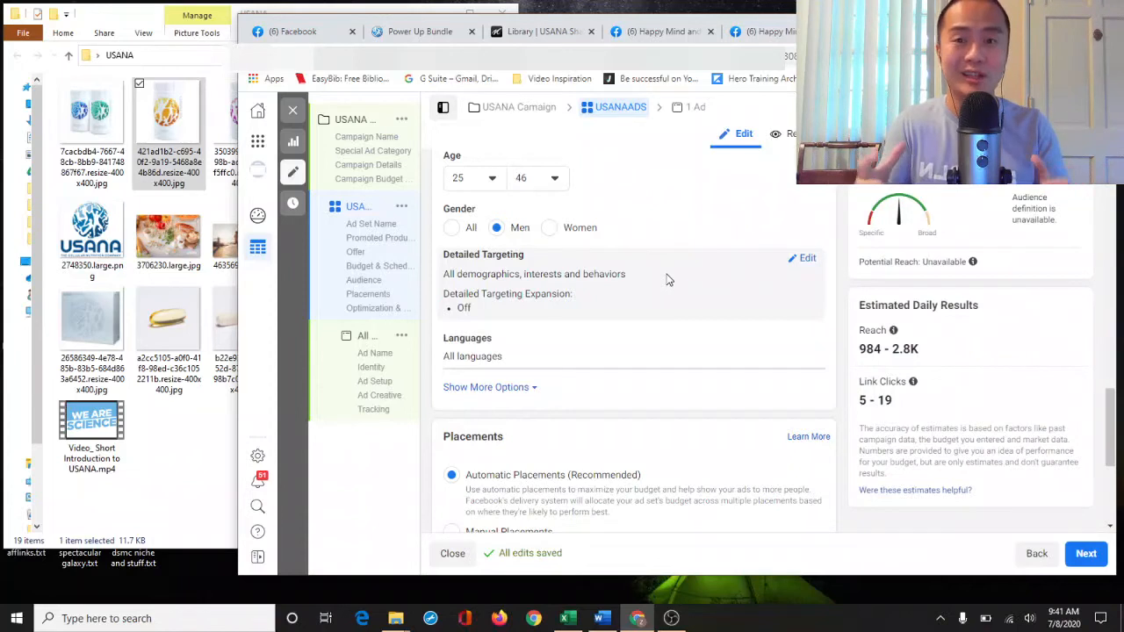
{"action": "left_click", "coordinate": [806, 259]}
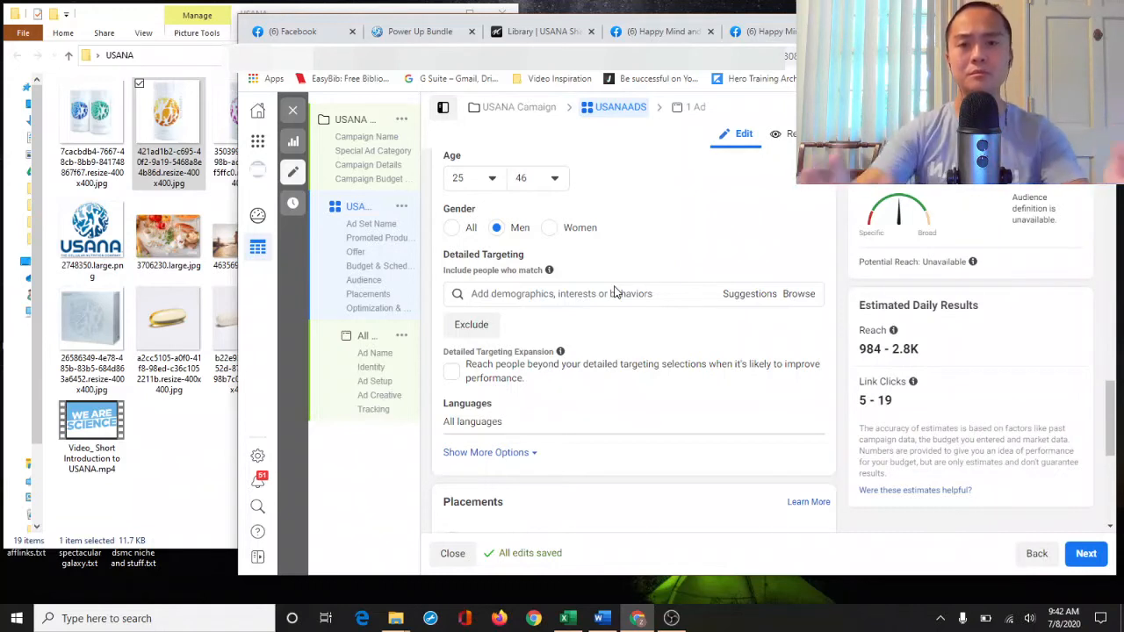
{"action": "left_click", "coordinate": [605, 301]}
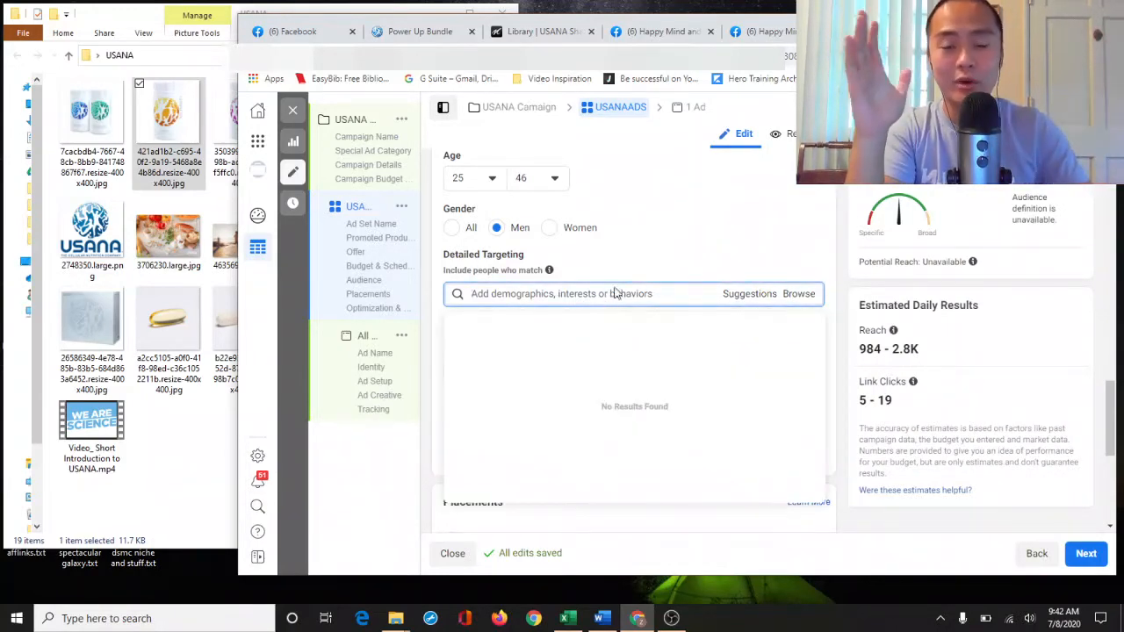
{"action": "left_click", "coordinate": [672, 252]}
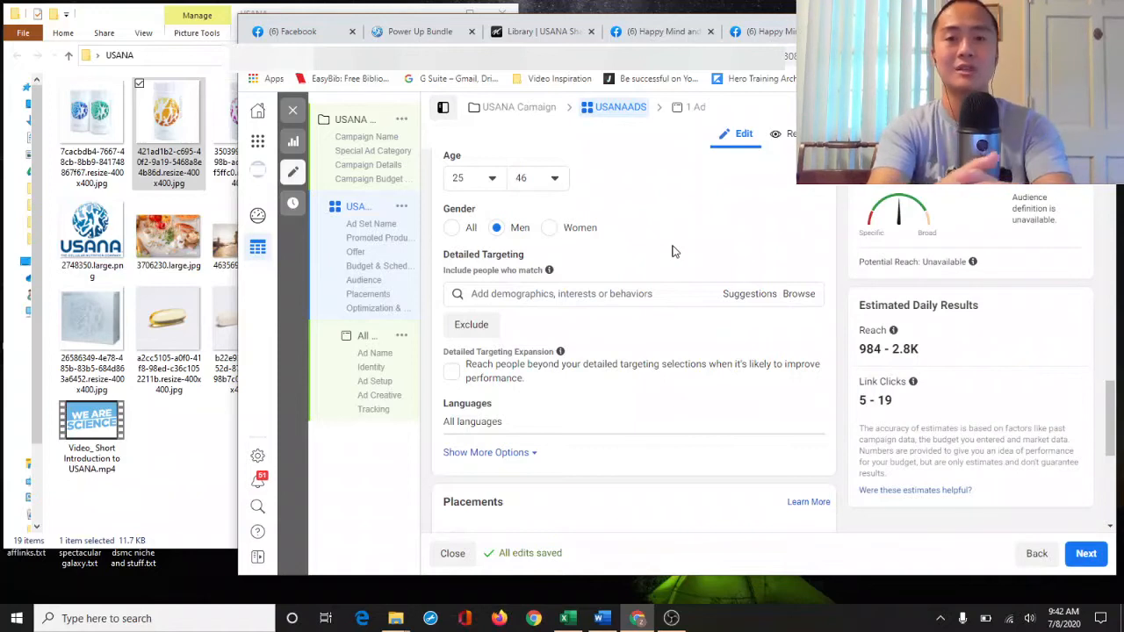
{"action": "left_click", "coordinate": [635, 299]}
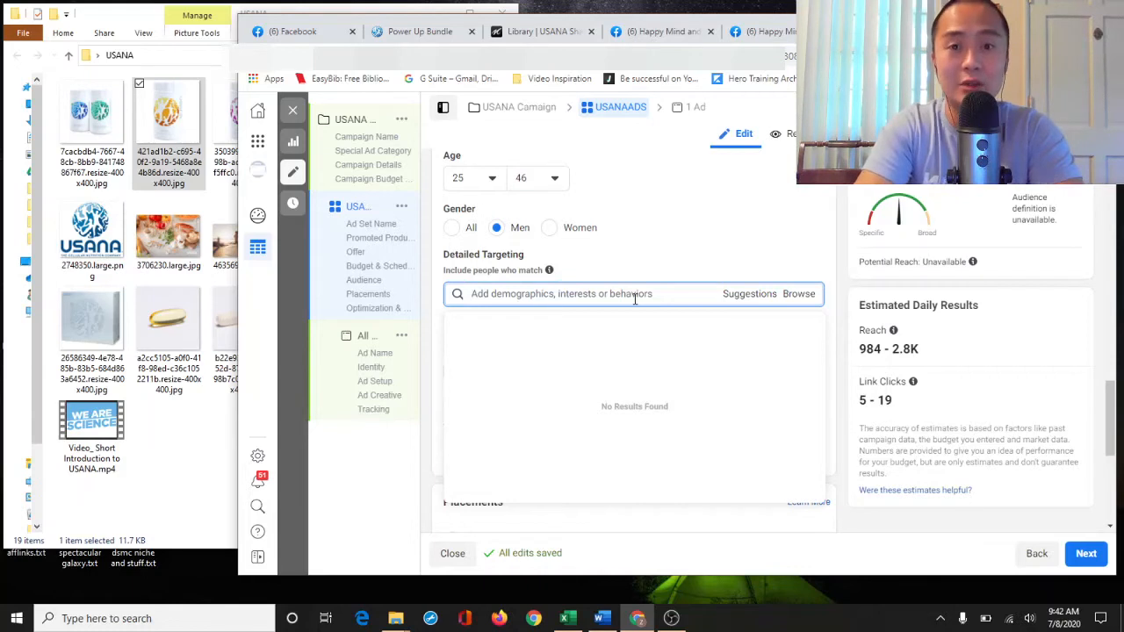
{"action": "type", "text": "jogging"}
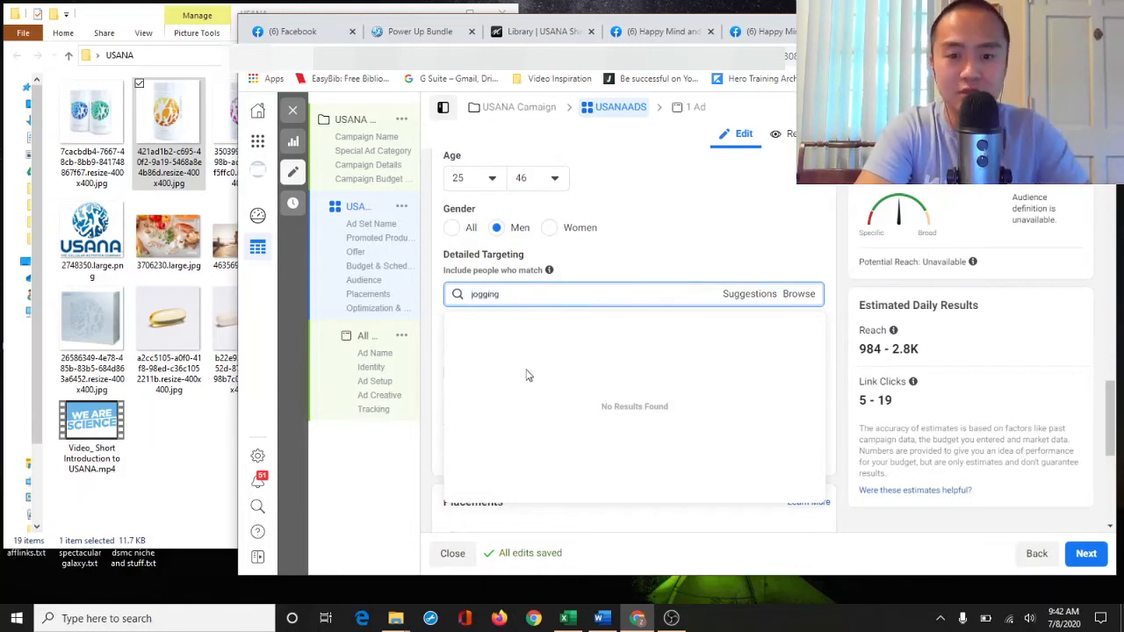
{"action": "left_click", "coordinate": [675, 295]}
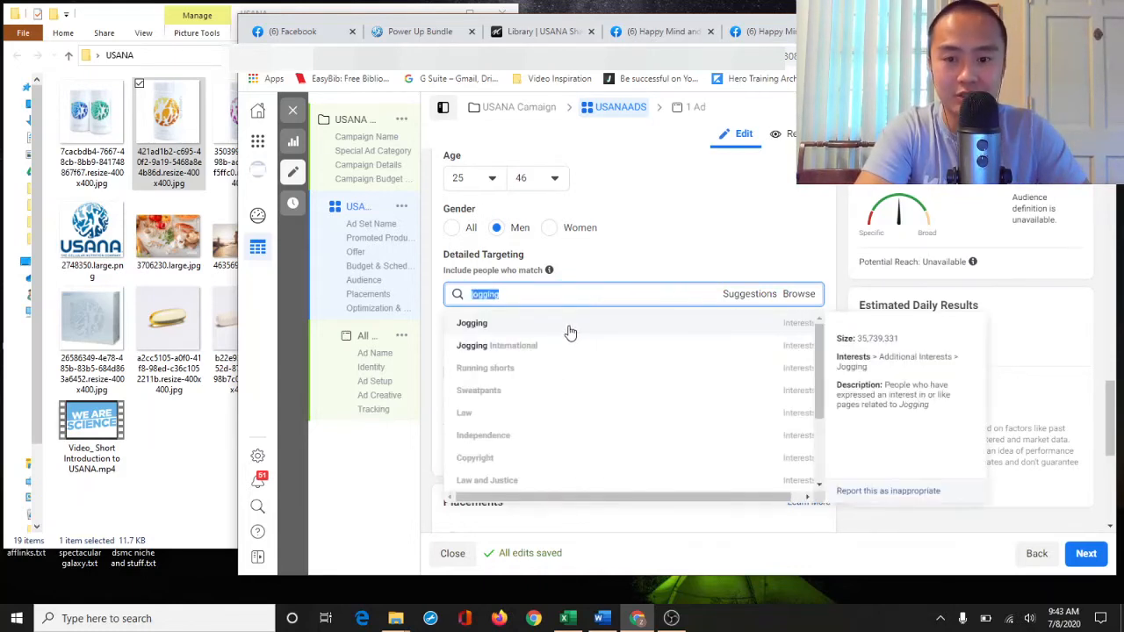
{"action": "left_click", "coordinate": [564, 324]}
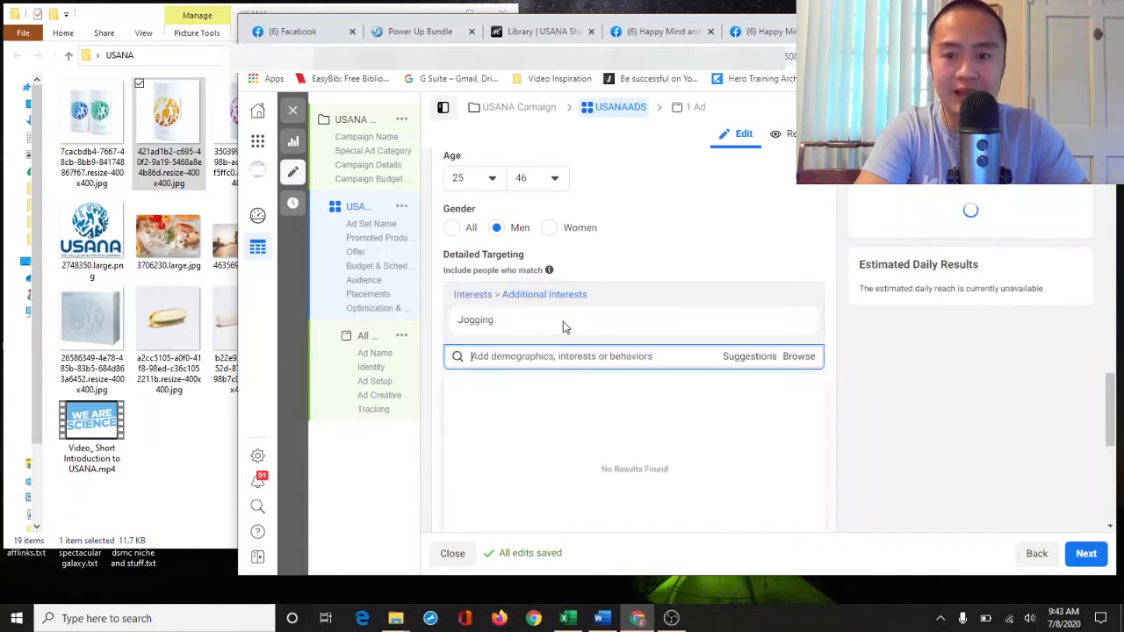
Search the detailed targeting for health and add the Health (magazine) interest
{"action": "left_click", "coordinate": [509, 356]}
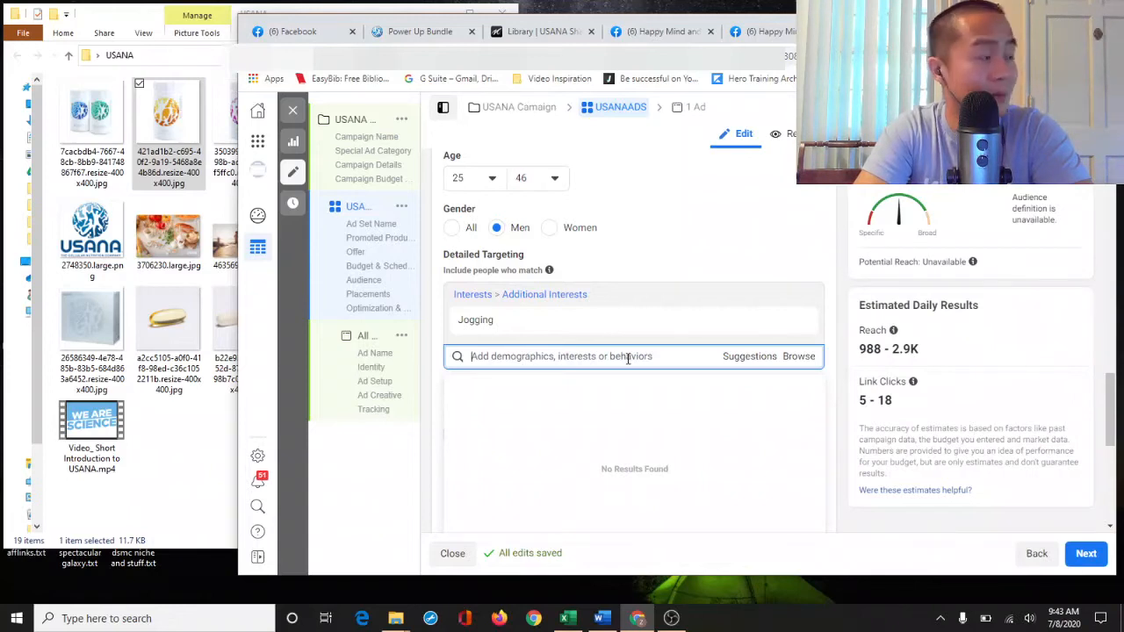
{"action": "type", "text": "health"}
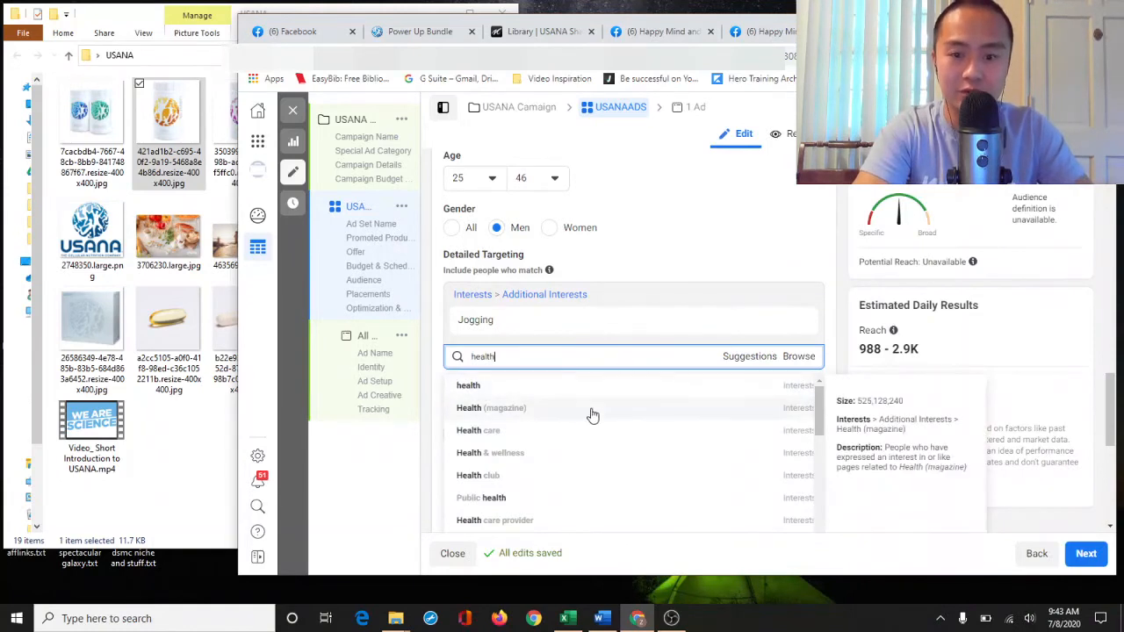
{"action": "left_click", "coordinate": [592, 416]}
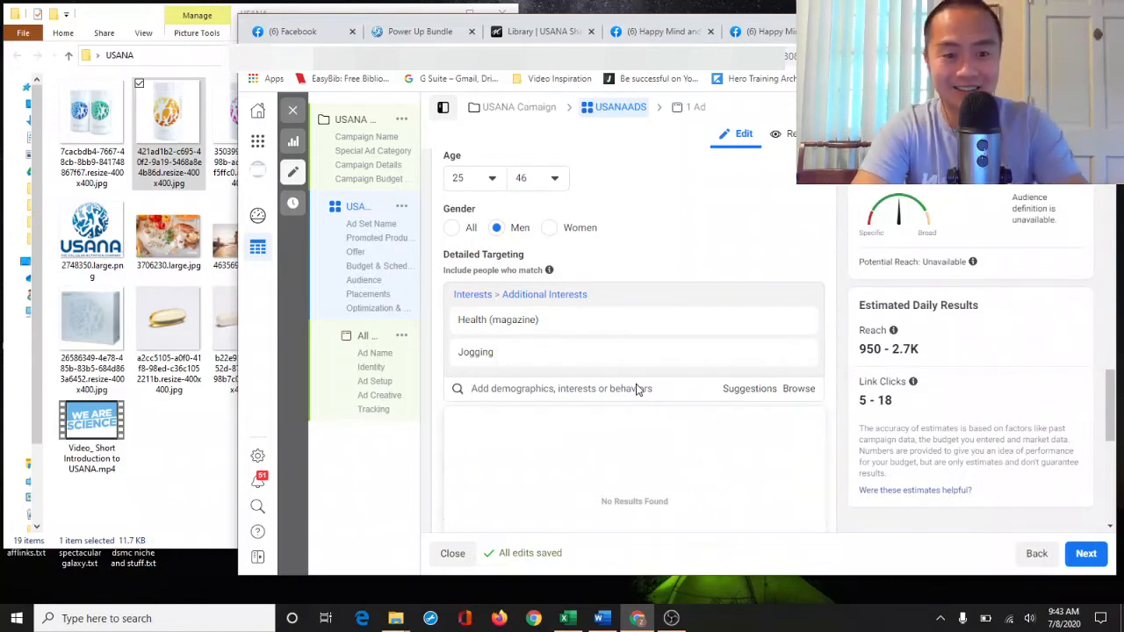
Search the detailed targeting for USANA, add the USANA Health Sciences interest and close the suggestion list
{"action": "left_click", "coordinate": [613, 388]}
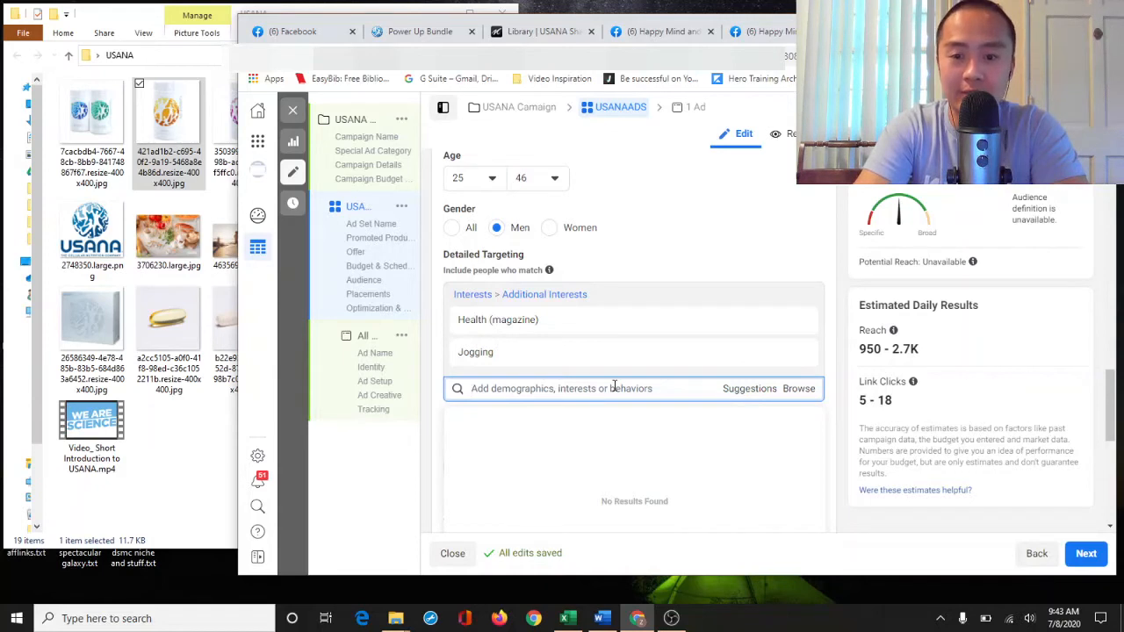
{"action": "type", "text": "USANA"}
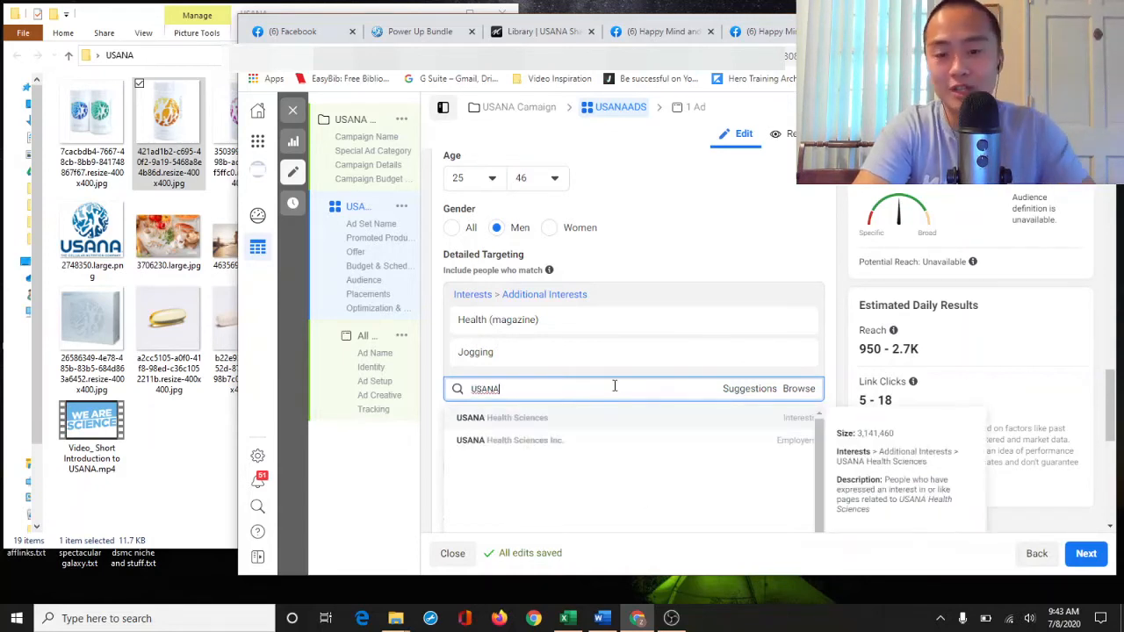
{"action": "left_click", "coordinate": [598, 419]}
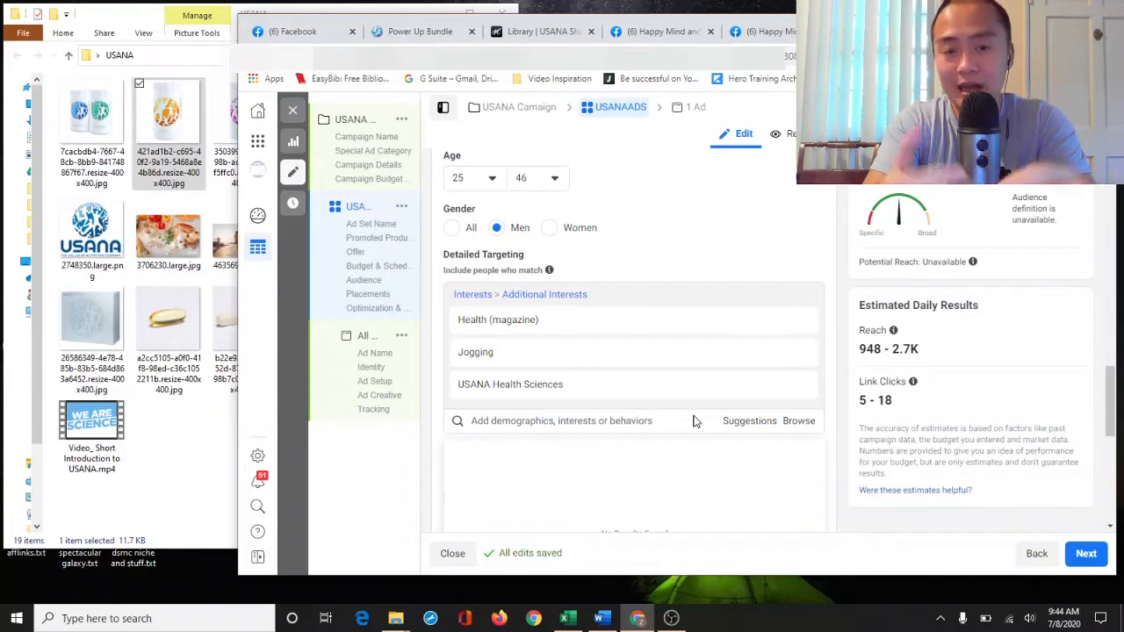
{"action": "scroll", "coordinate": [687, 426], "scroll_direction": "down", "scroll_amount": 1}
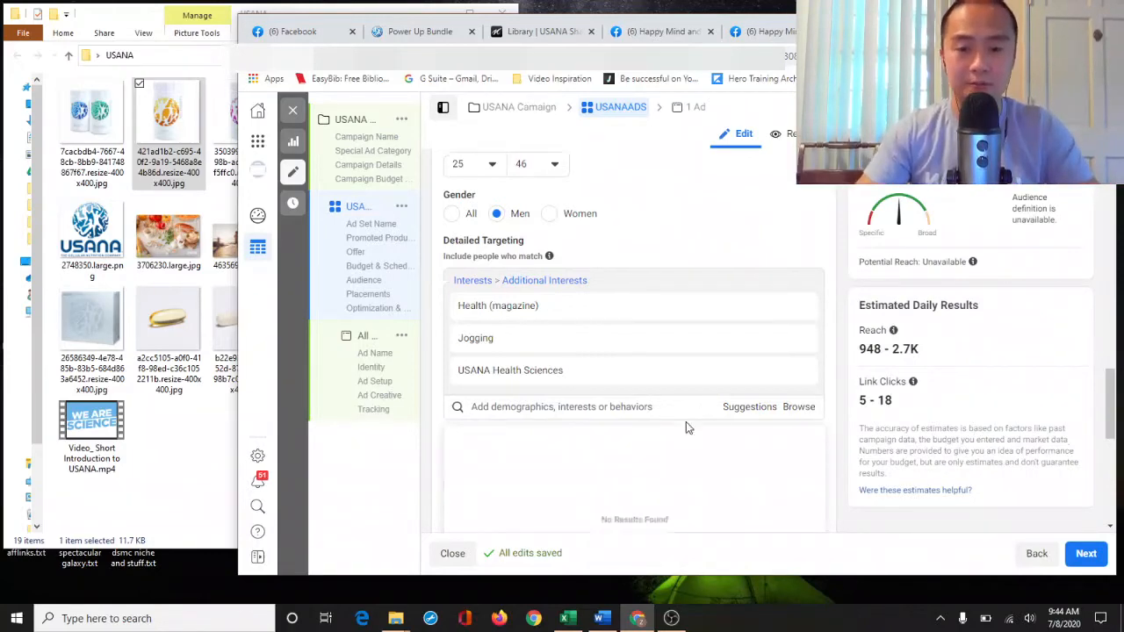
{"action": "scroll", "coordinate": [686, 426], "scroll_direction": "down", "scroll_amount": 4}
{"action": "scroll", "coordinate": [755, 316], "scroll_direction": "up", "scroll_amount": 2}
{"action": "left_click", "coordinate": [839, 294]}
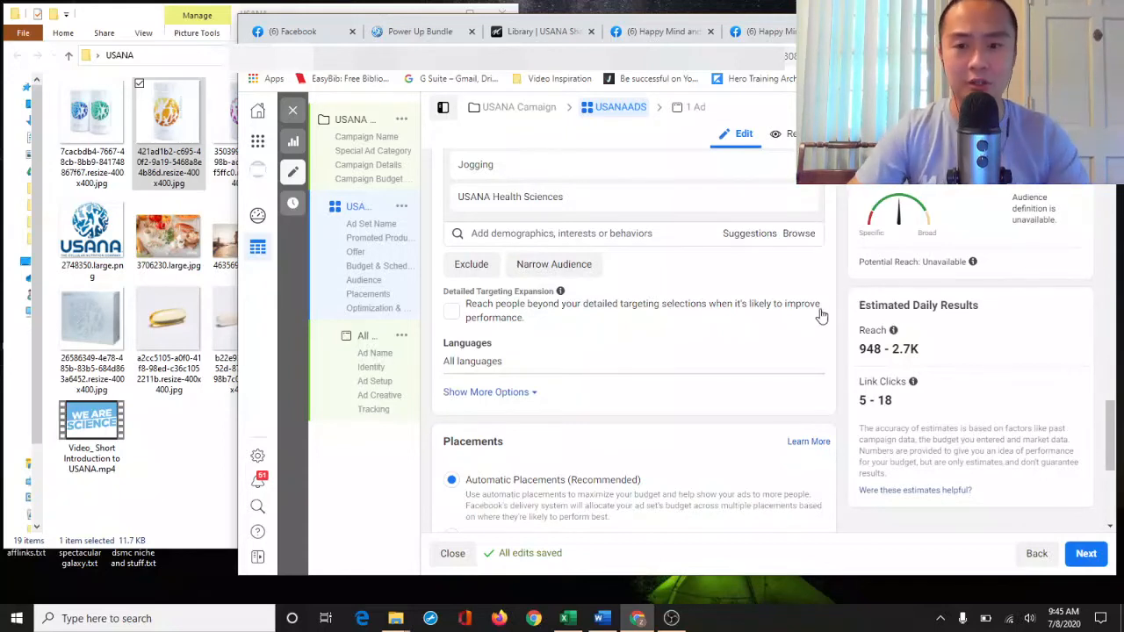
Try enabling Detailed Targeting Expansion for the audience, and turn it off again
{"action": "left_click", "coordinate": [452, 315]}
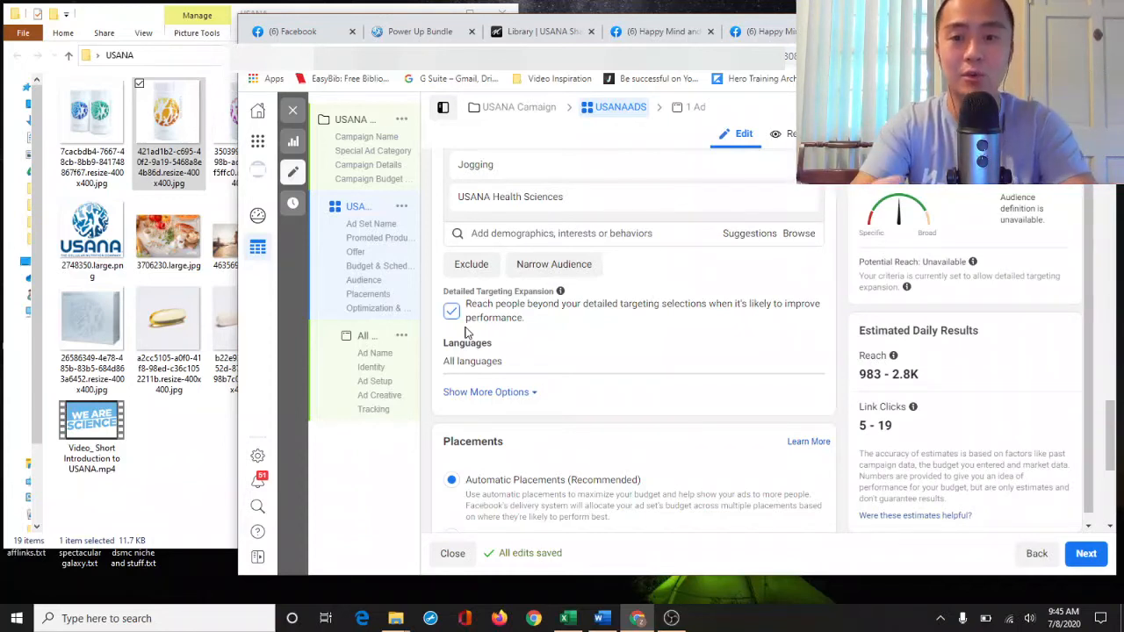
{"action": "left_click", "coordinate": [452, 311]}
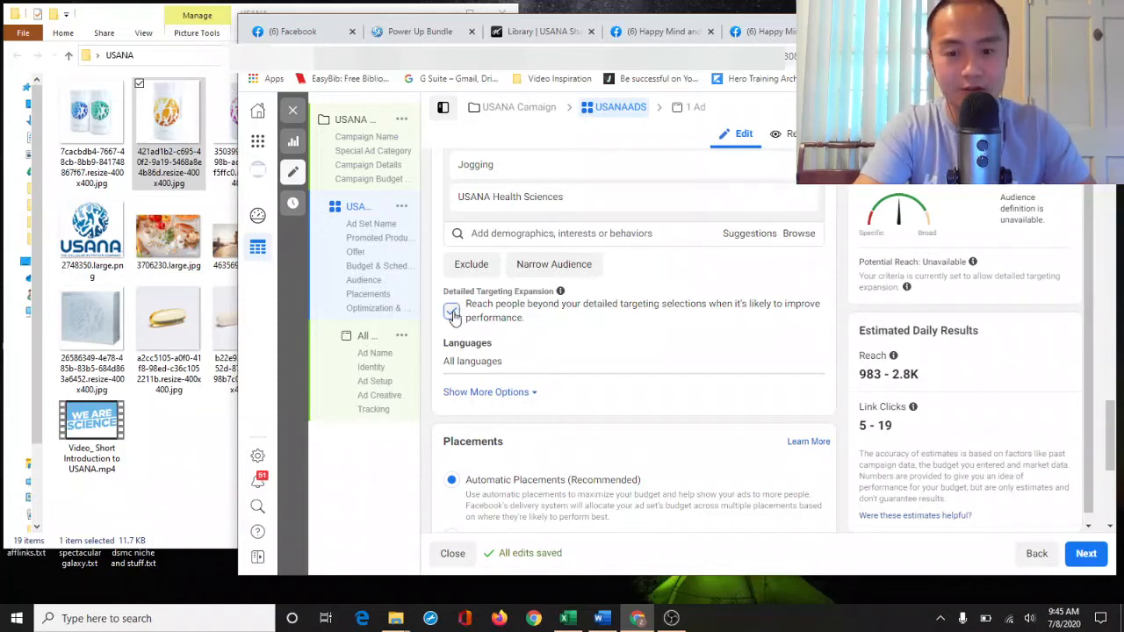
{"action": "left_click", "coordinate": [808, 346]}
Limit the audience's languages to English (All)
{"action": "left_click", "coordinate": [571, 366]}
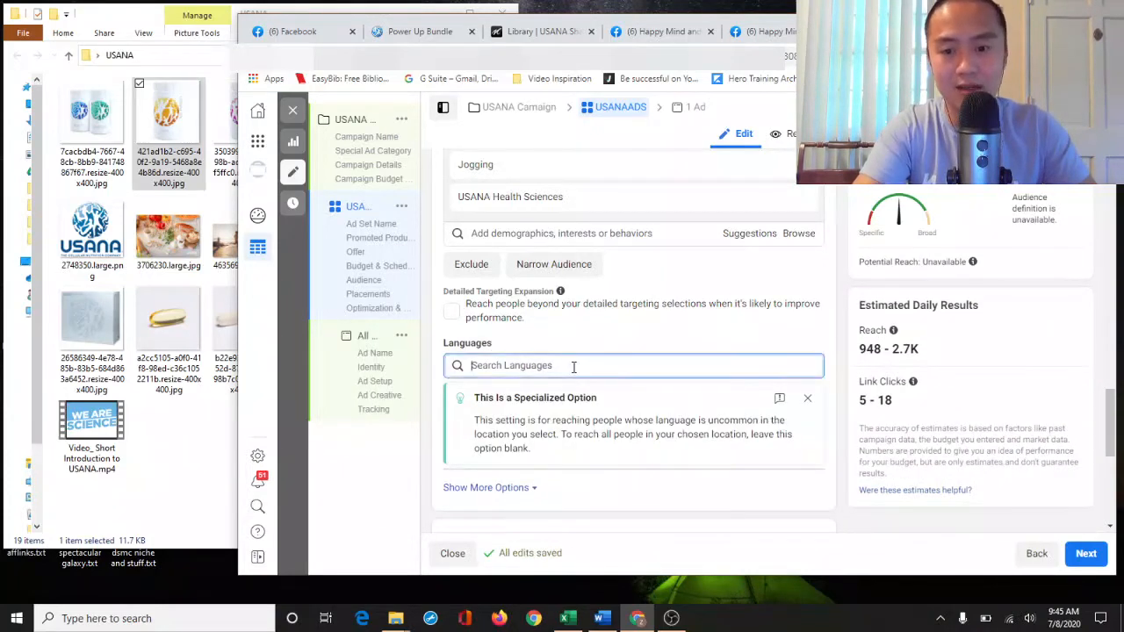
{"action": "type", "text": "english"}
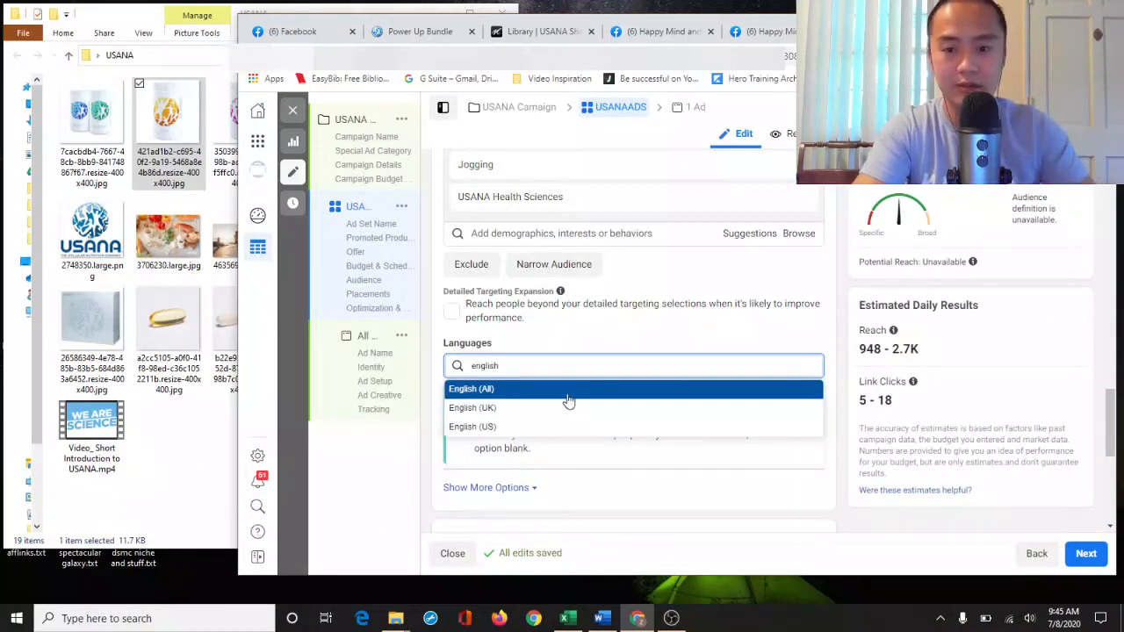
{"action": "left_click", "coordinate": [567, 395]}
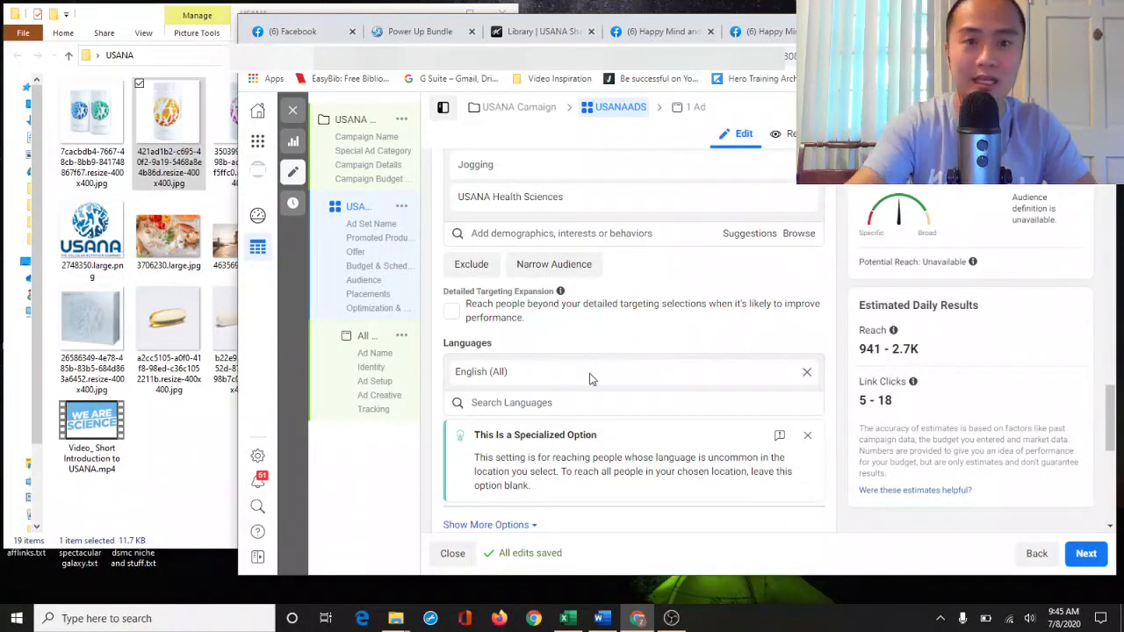
{"action": "left_click", "coordinate": [644, 326]}
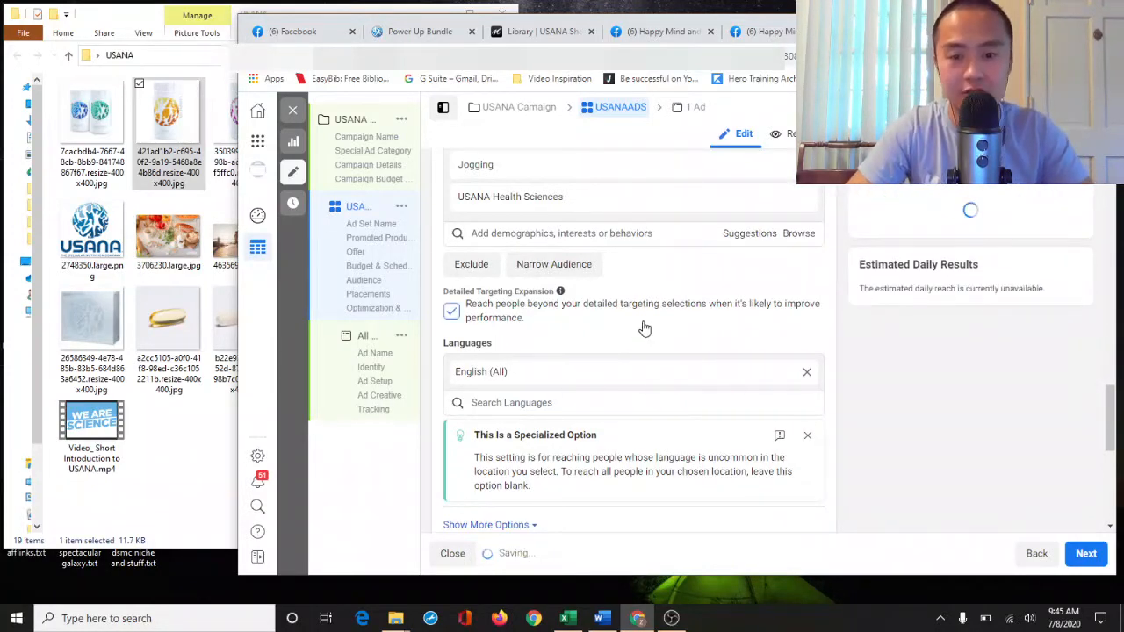
Dismiss the specialized option notice under the languages and show the additional audience options for connections and exclusions
{"action": "scroll", "coordinate": [647, 369], "scroll_direction": "down", "scroll_amount": 2}
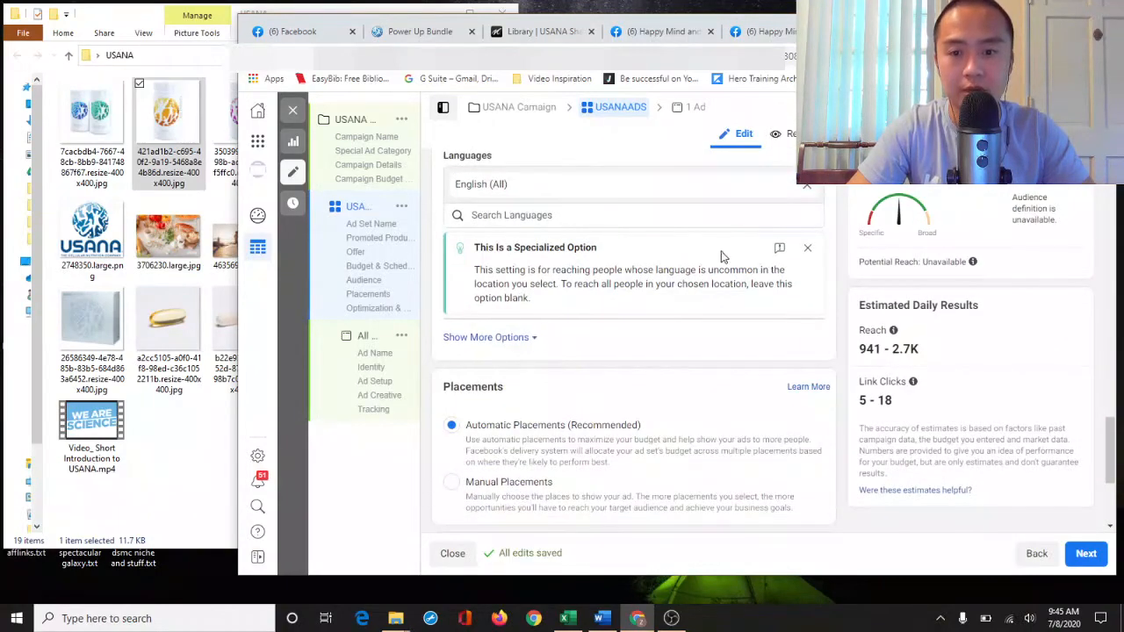
{"action": "left_click", "coordinate": [807, 250]}
{"action": "left_click", "coordinate": [489, 251]}
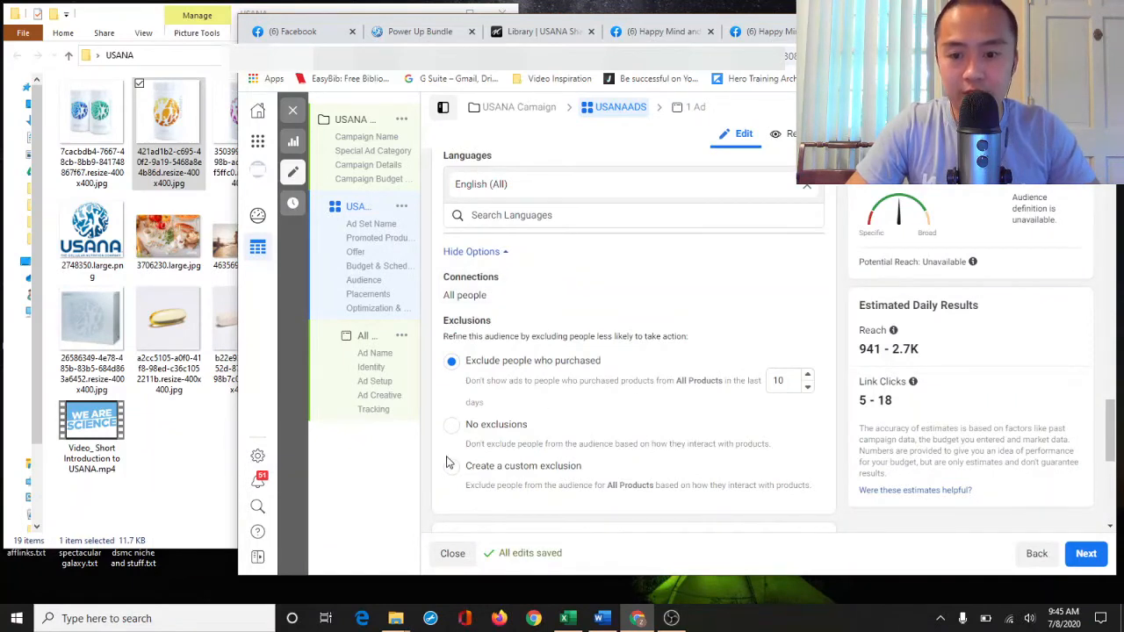
Apply no exclusions to the audience and switch the ad set to manual placements
{"action": "left_click", "coordinate": [451, 425]}
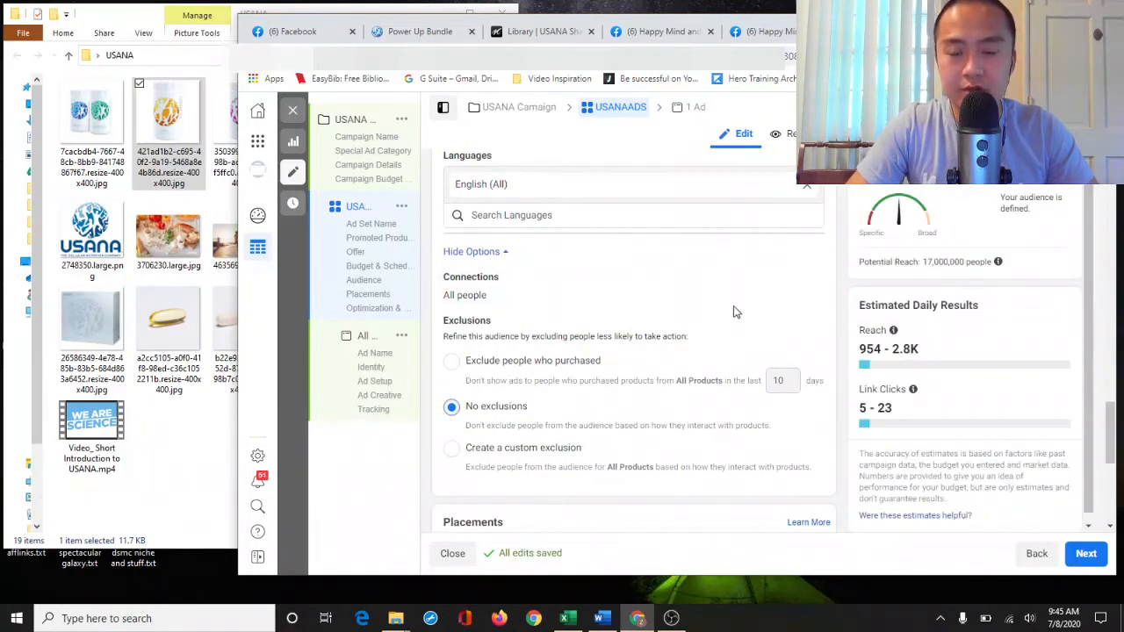
{"action": "scroll", "coordinate": [594, 394], "scroll_direction": "down", "scroll_amount": 5}
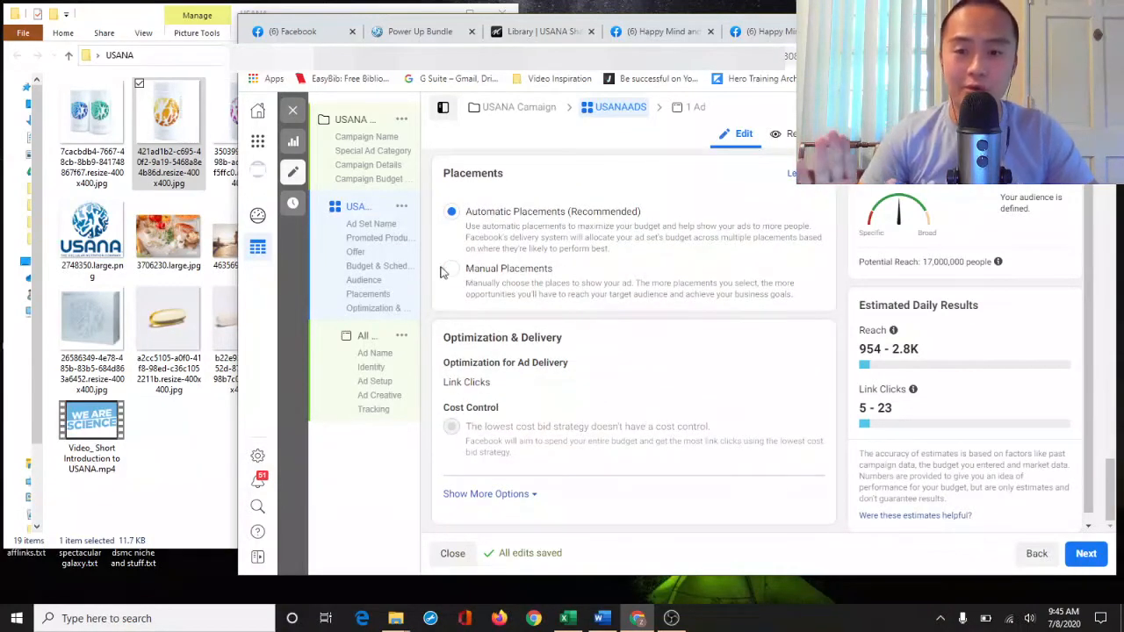
{"action": "left_click", "coordinate": [451, 275]}
{"action": "scroll", "coordinate": [598, 227], "scroll_direction": "down", "scroll_amount": 2}
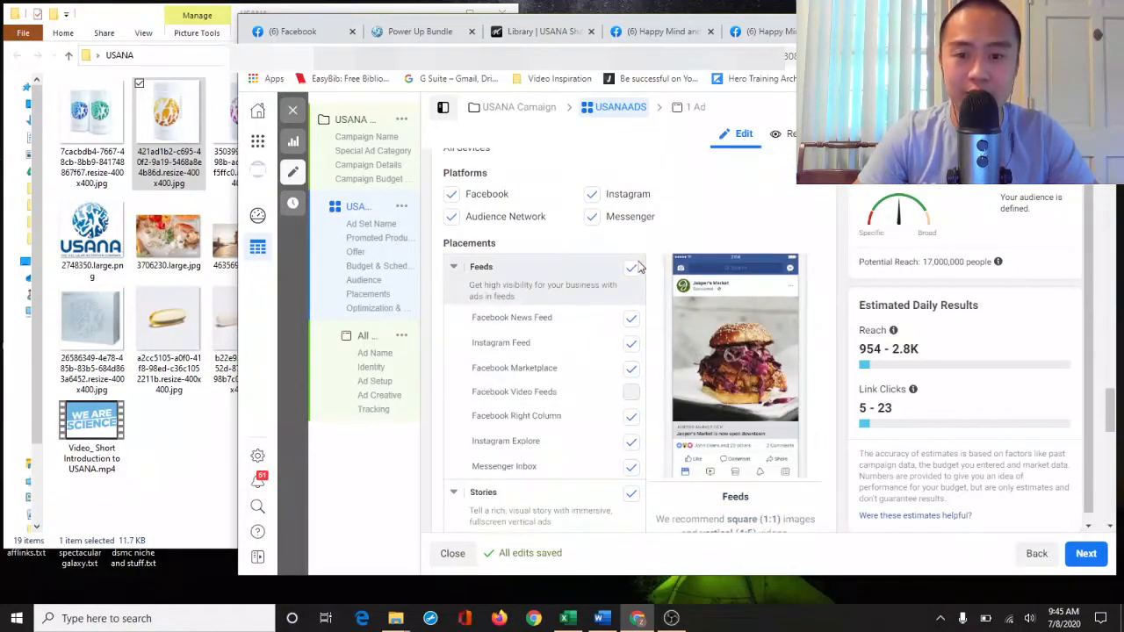
Turn off the Messenger and Audience Network platforms for the ad set's placements
{"action": "left_click", "coordinate": [592, 217]}
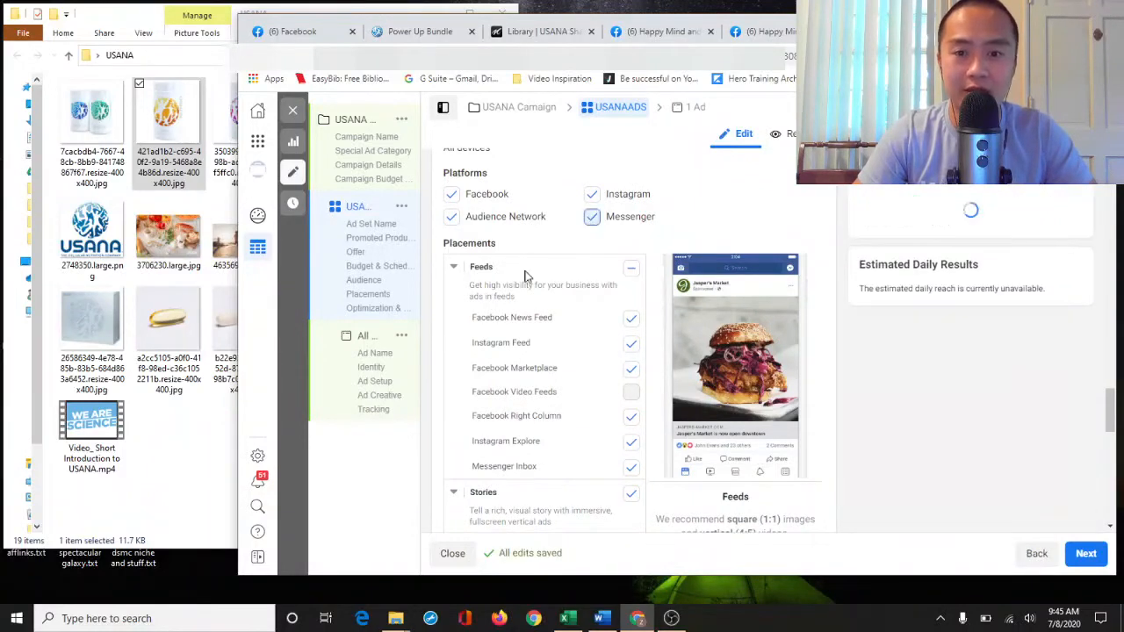
{"action": "left_click", "coordinate": [452, 219]}
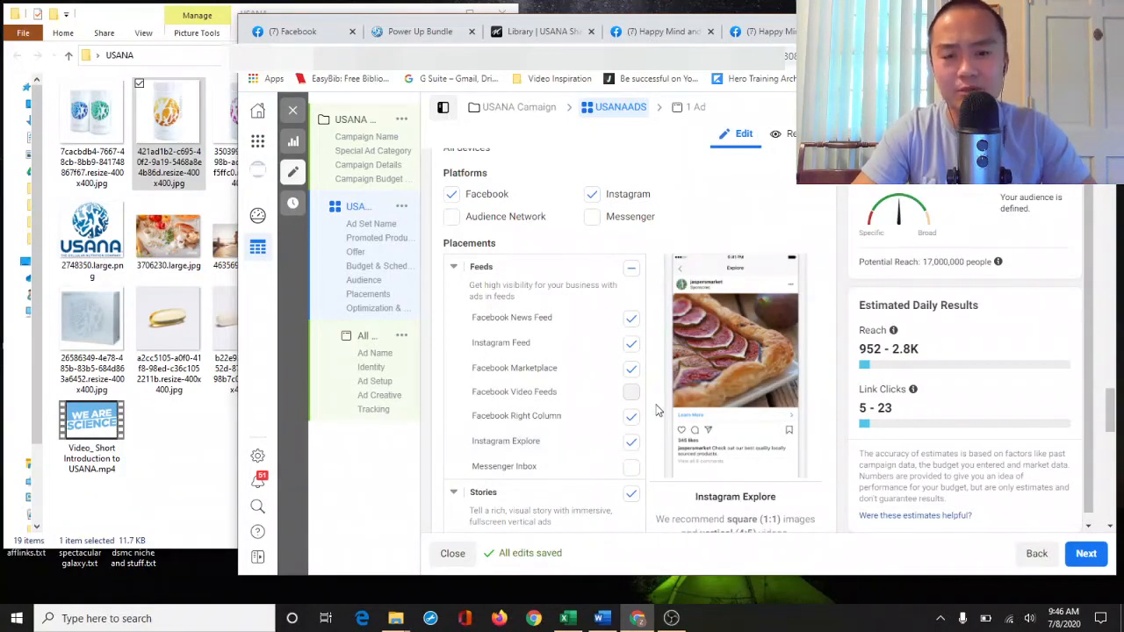
{"action": "scroll", "coordinate": [657, 409], "scroll_direction": "down", "scroll_amount": 2}
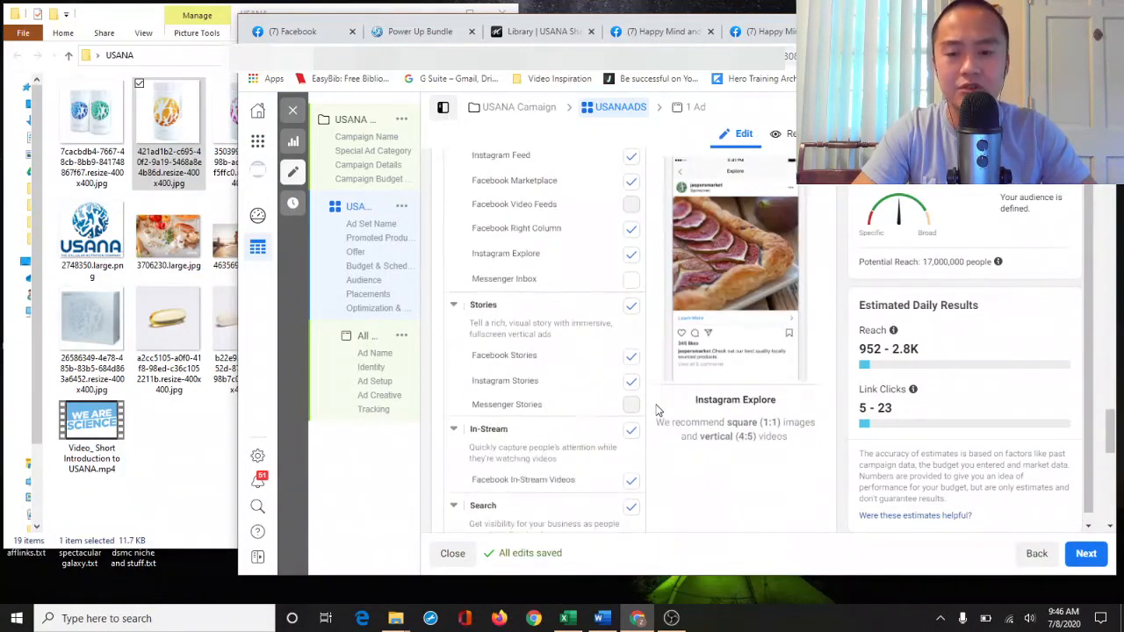
Deselect the Stories, In-Stream and Search placements and check the placements that are still selected
{"action": "left_click", "coordinate": [631, 307]}
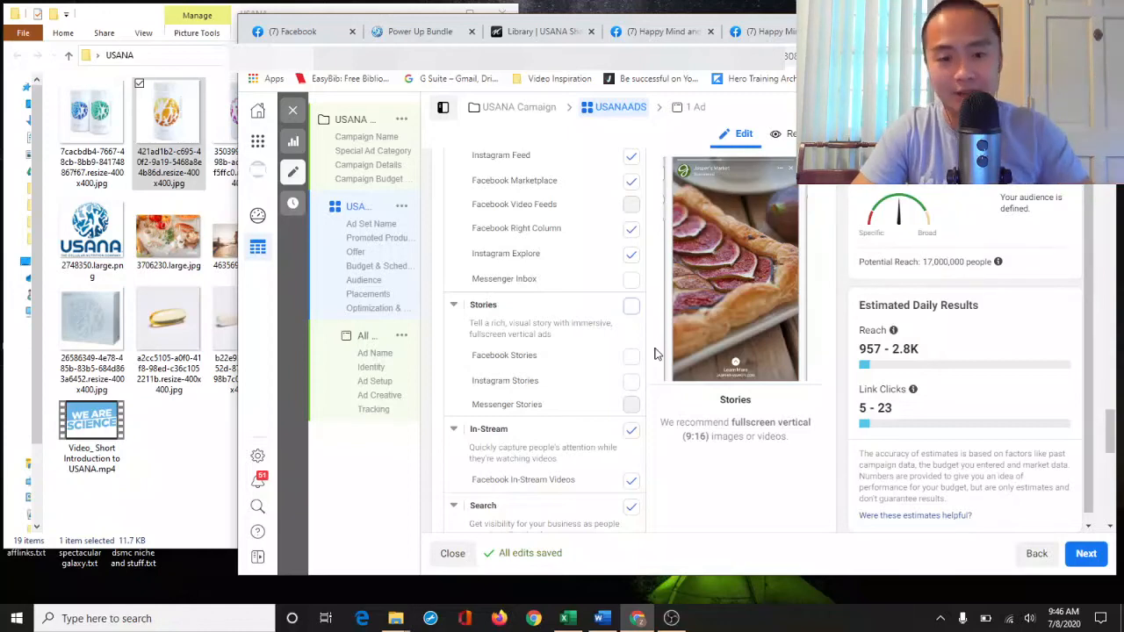
{"action": "scroll", "coordinate": [654, 354], "scroll_direction": "down", "scroll_amount": 3}
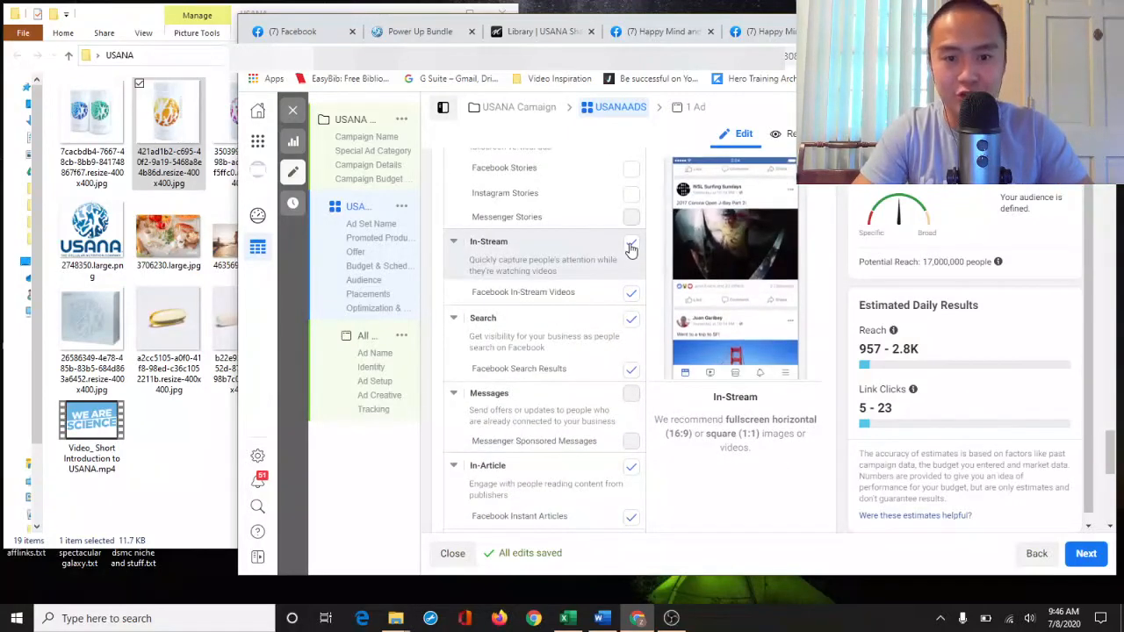
{"action": "left_click", "coordinate": [630, 245]}
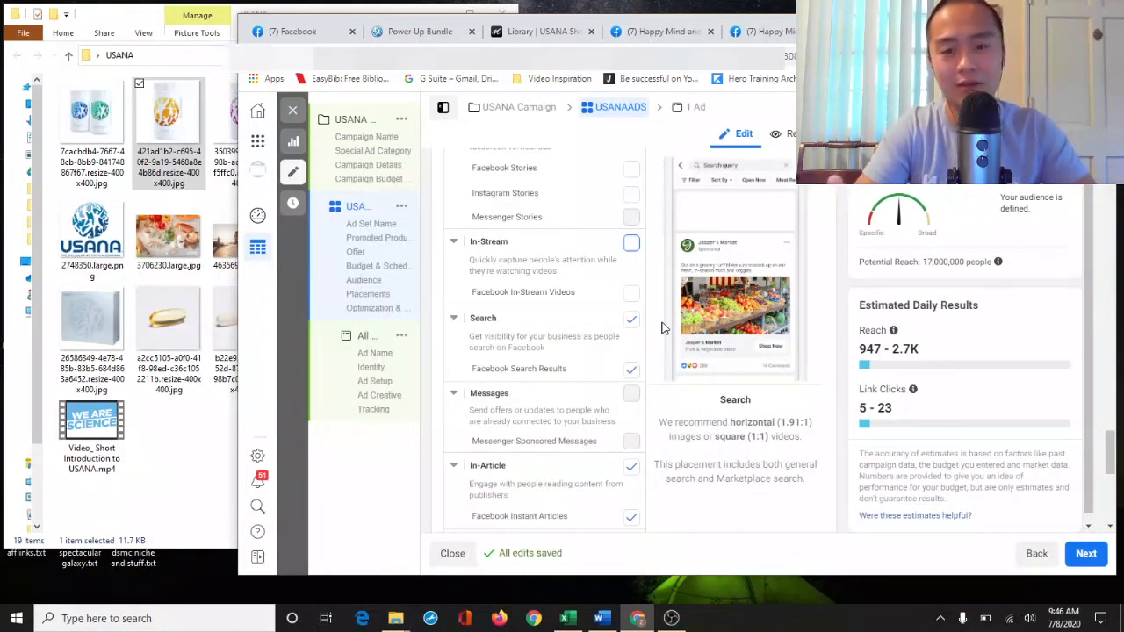
{"action": "scroll", "coordinate": [663, 327], "scroll_direction": "down", "scroll_amount": 2}
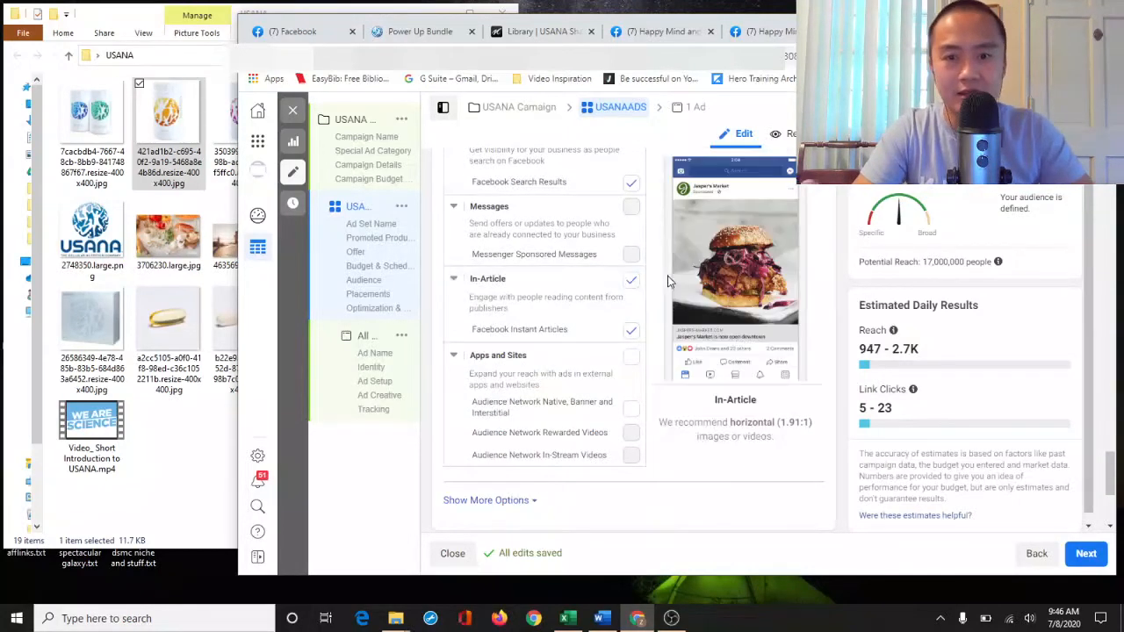
{"action": "scroll", "coordinate": [658, 334], "scroll_direction": "up", "scroll_amount": 2}
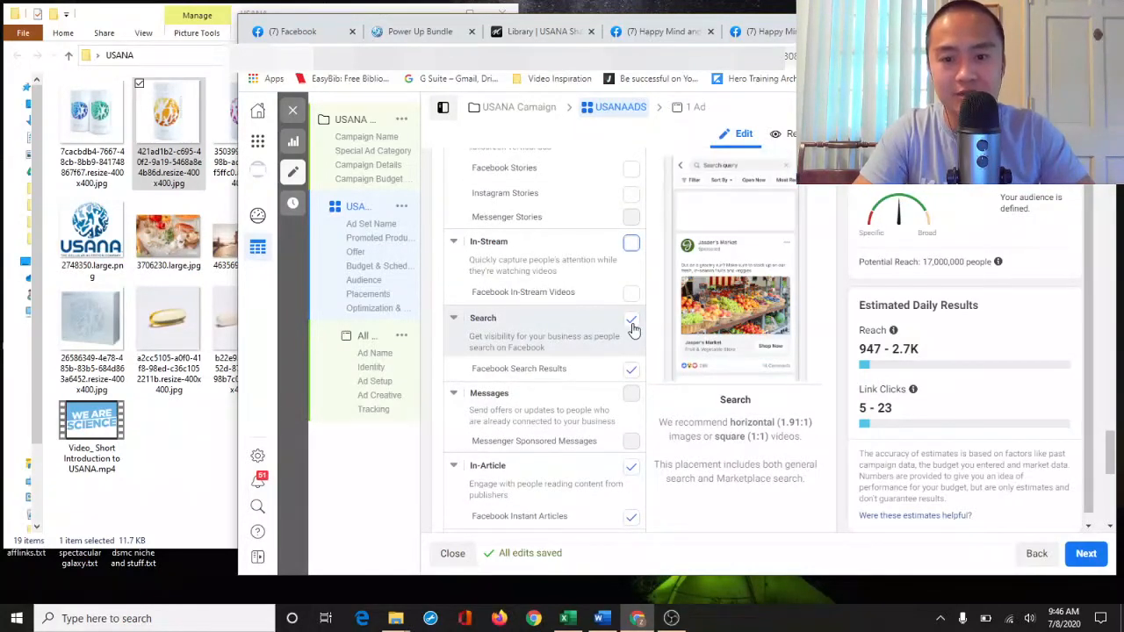
{"action": "left_click", "coordinate": [632, 322]}
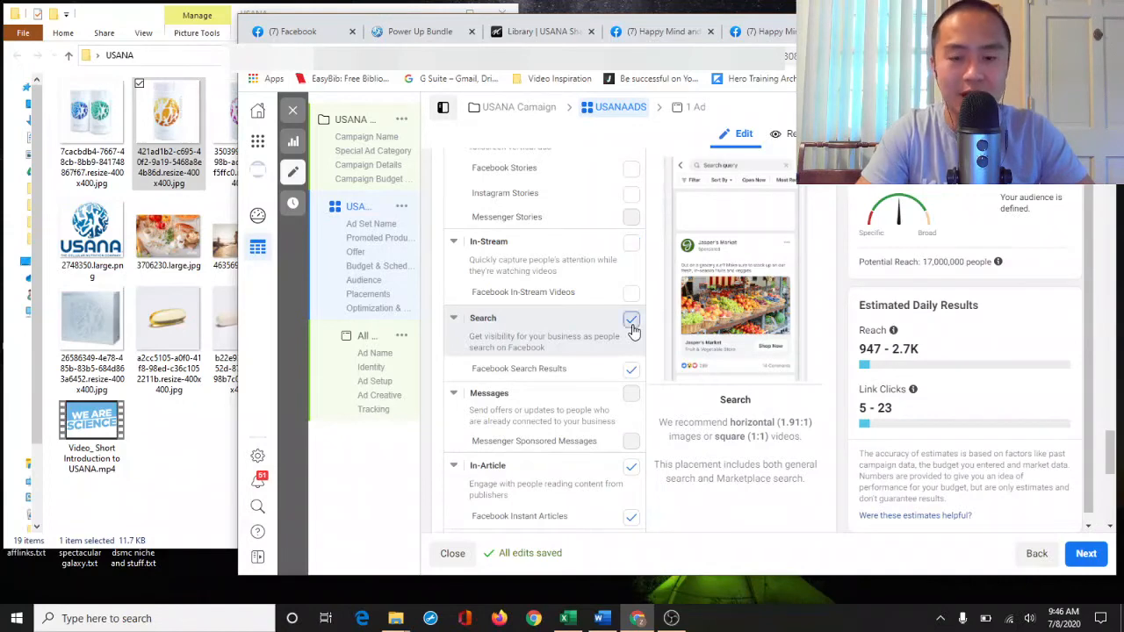
{"action": "scroll", "coordinate": [651, 292], "scroll_direction": "down", "scroll_amount": 2}
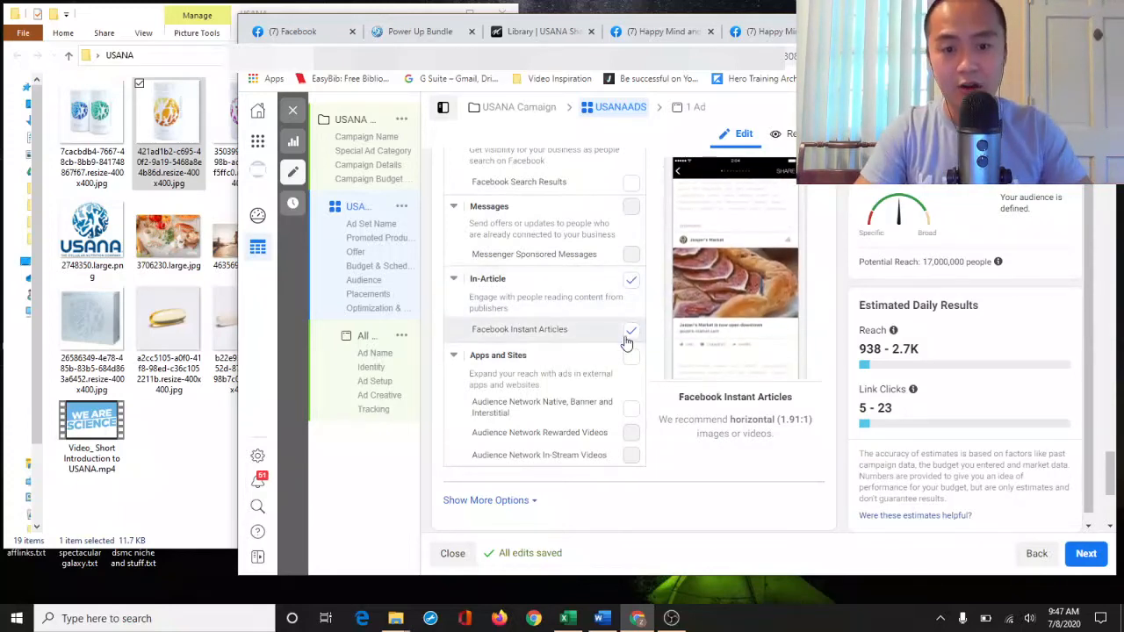
{"action": "scroll", "coordinate": [645, 430], "scroll_direction": "up", "scroll_amount": 1}
{"action": "scroll", "coordinate": [646, 430], "scroll_direction": "up", "scroll_amount": 5}
{"action": "scroll", "coordinate": [645, 429], "scroll_direction": "down", "scroll_amount": 2}
{"action": "scroll", "coordinate": [645, 429], "scroll_direction": "up", "scroll_amount": 2}
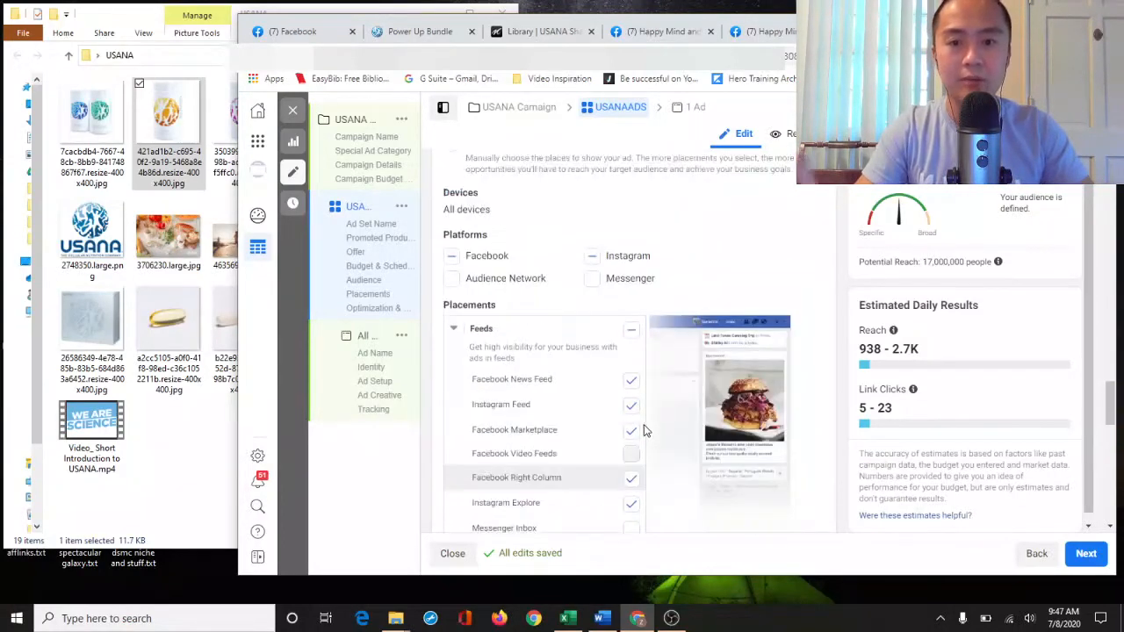
{"action": "scroll", "coordinate": [685, 378], "scroll_direction": "down", "scroll_amount": 3}
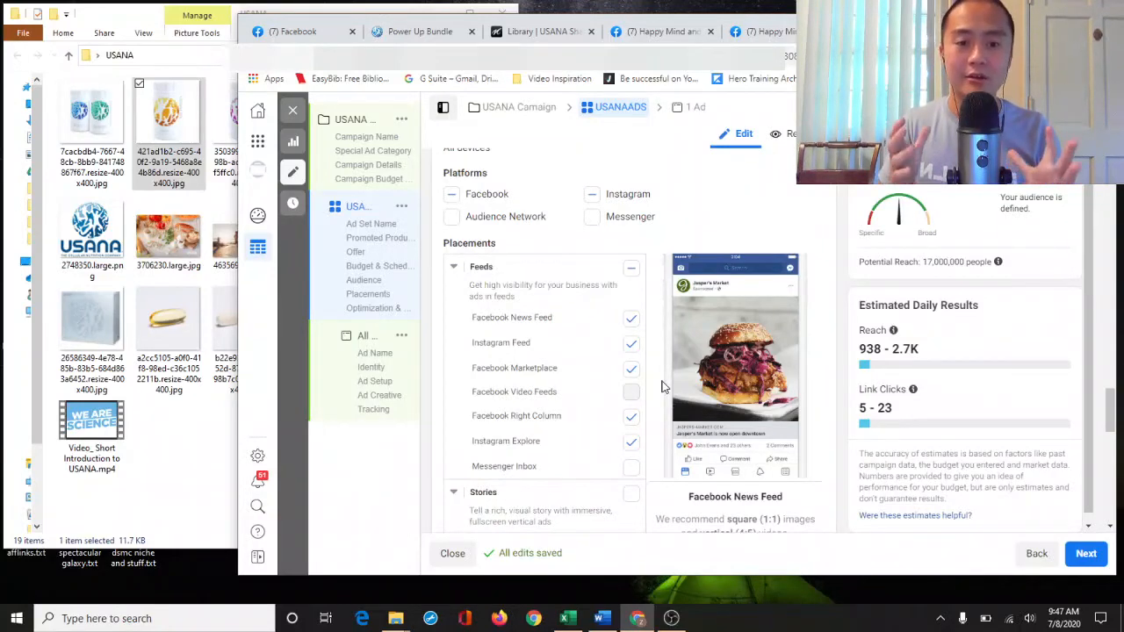
Look through the USANA library, the Power Up Bundle's product information and the business's Facebook page, and return to the ad set
{"action": "left_click", "coordinate": [557, 32]}
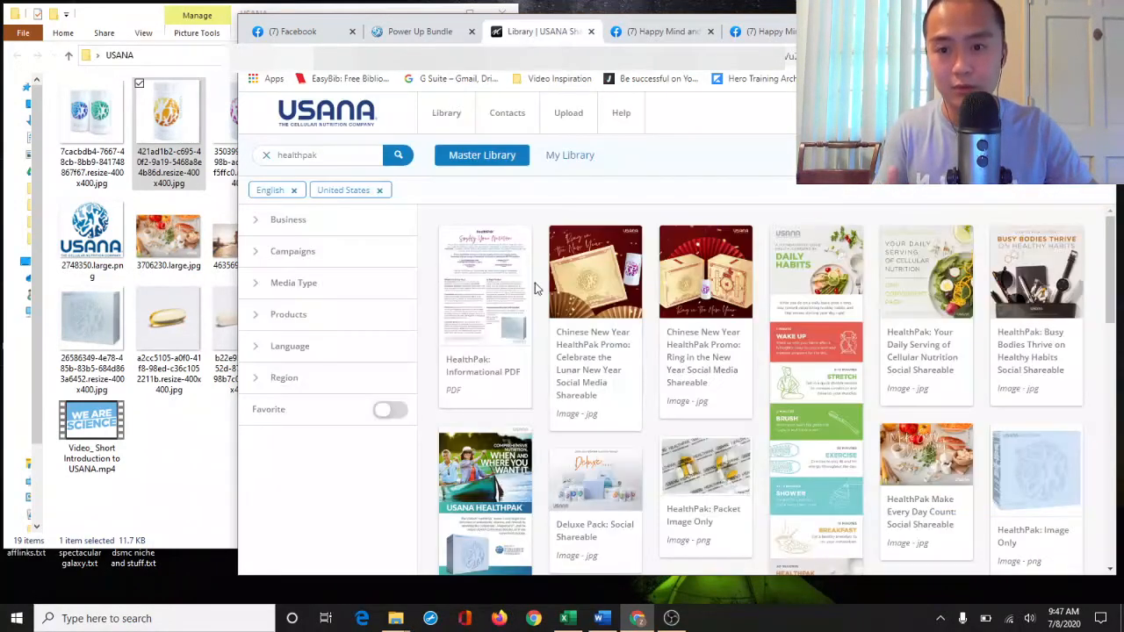
{"action": "left_click", "coordinate": [444, 34]}
{"action": "scroll", "coordinate": [888, 290], "scroll_direction": "down", "scroll_amount": 10}
{"action": "scroll", "coordinate": [890, 289], "scroll_direction": "up", "scroll_amount": 1}
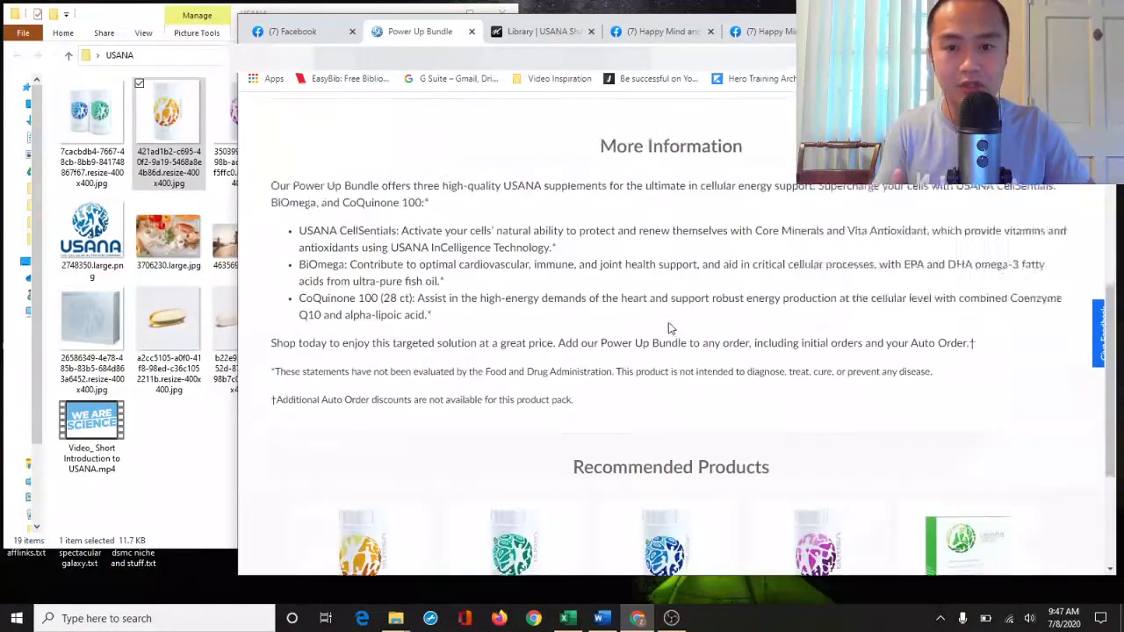
{"action": "scroll", "coordinate": [670, 326], "scroll_direction": "down", "scroll_amount": 1}
{"action": "scroll", "coordinate": [610, 404], "scroll_direction": "up", "scroll_amount": 2}
{"action": "left_click_drag", "start_coordinate": [579, 485], "coordinate": [278, 271]}
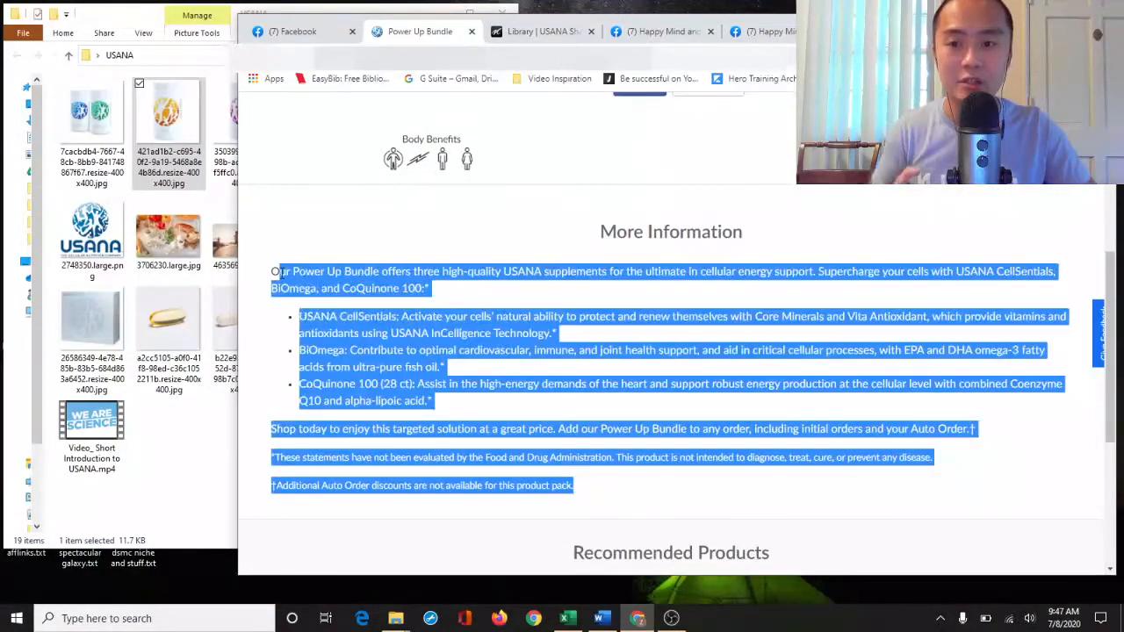
{"action": "left_click", "coordinate": [520, 107]}
{"action": "left_click", "coordinate": [660, 31]}
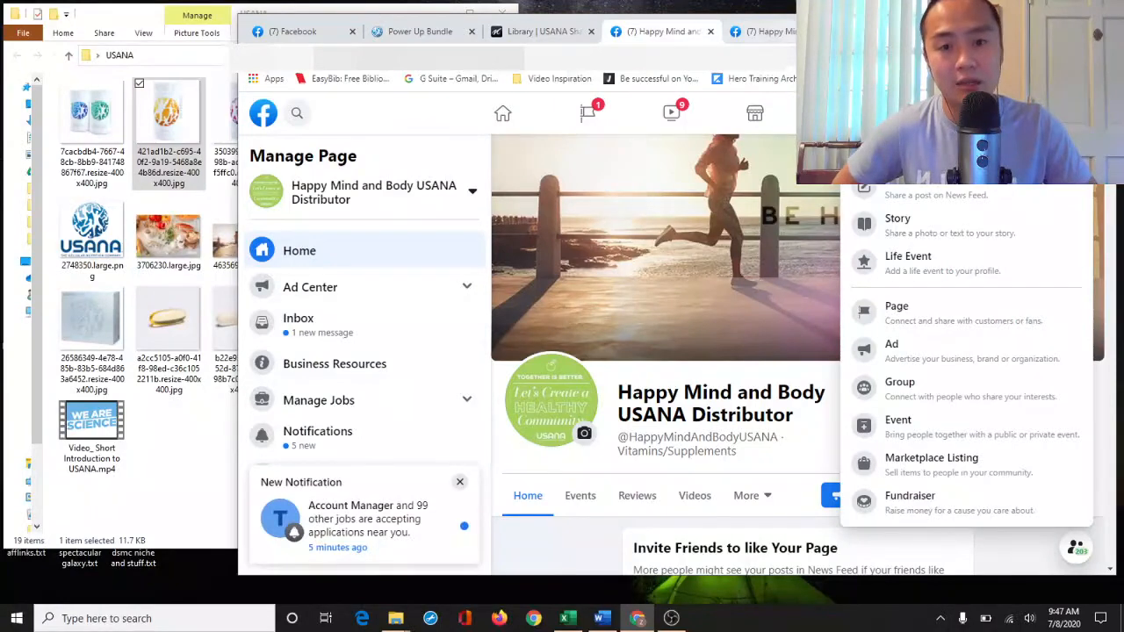
{"action": "left_click", "coordinate": [764, 32]}
{"action": "left_click", "coordinate": [889, 31]}
Show the additional options for placements and for optimization and delivery, and examine the When You Get Charged setting
{"action": "scroll", "coordinate": [818, 384], "scroll_direction": "down", "scroll_amount": 10}
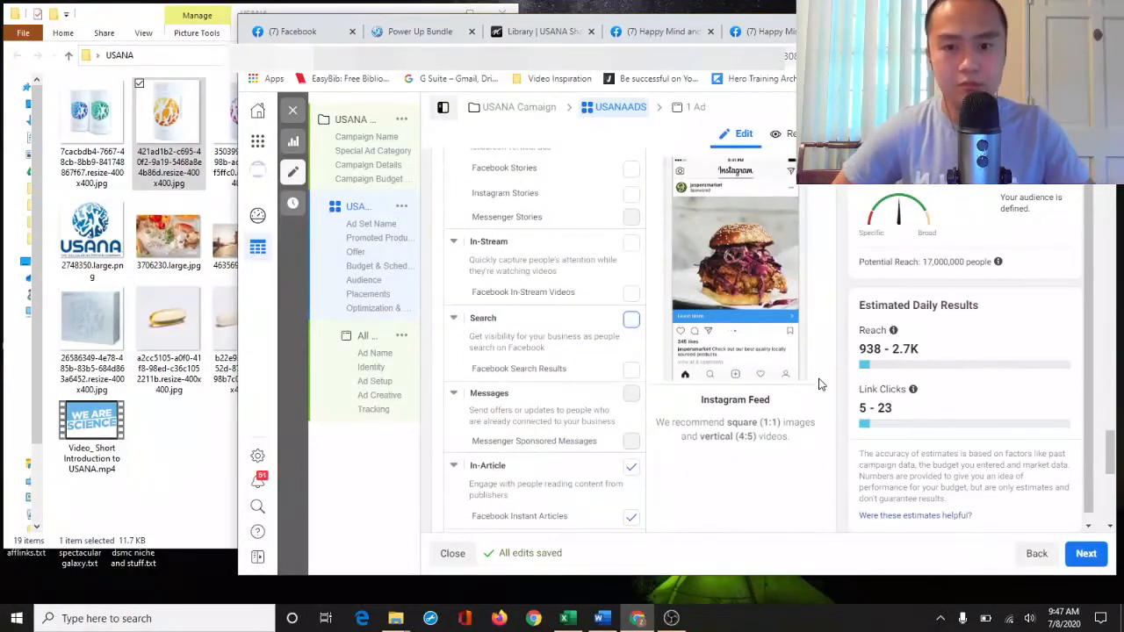
{"action": "scroll", "coordinate": [689, 386], "scroll_direction": "up", "scroll_amount": 3}
{"action": "scroll", "coordinate": [689, 386], "scroll_direction": "down", "scroll_amount": 3}
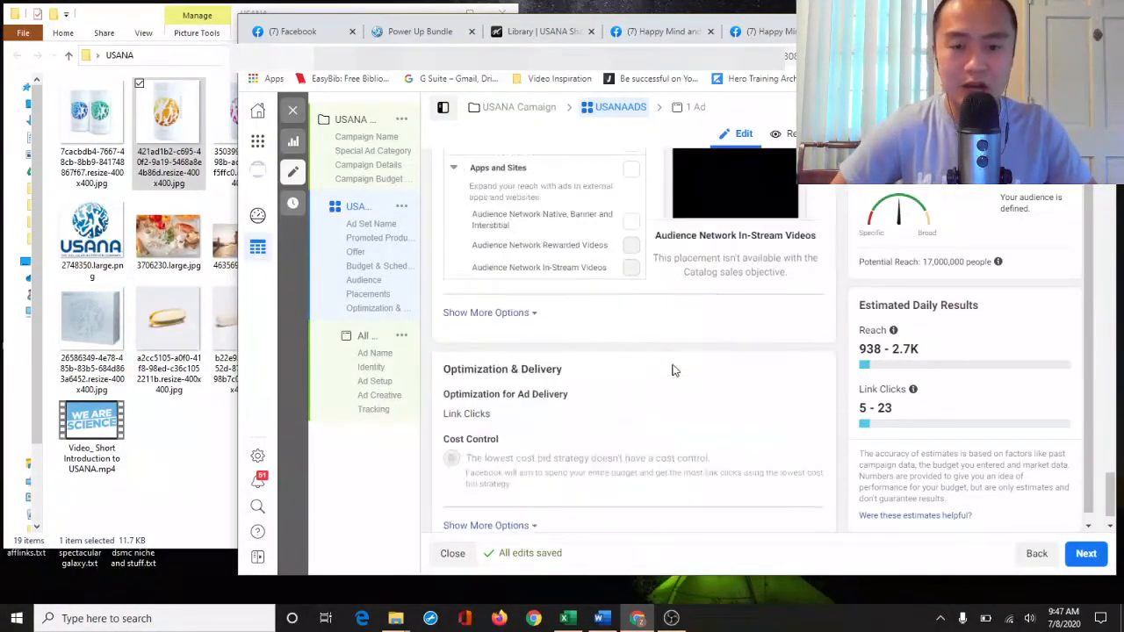
{"action": "left_click", "coordinate": [518, 314]}
{"action": "scroll", "coordinate": [589, 180], "scroll_direction": "down", "scroll_amount": 2}
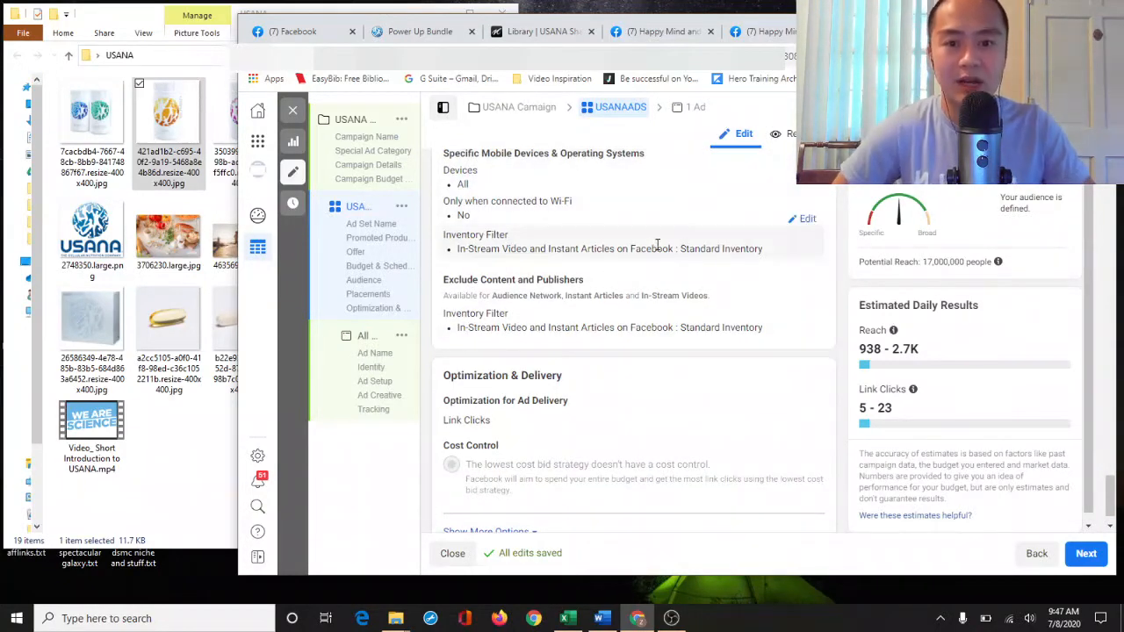
{"action": "scroll", "coordinate": [588, 342], "scroll_direction": "down", "scroll_amount": 1}
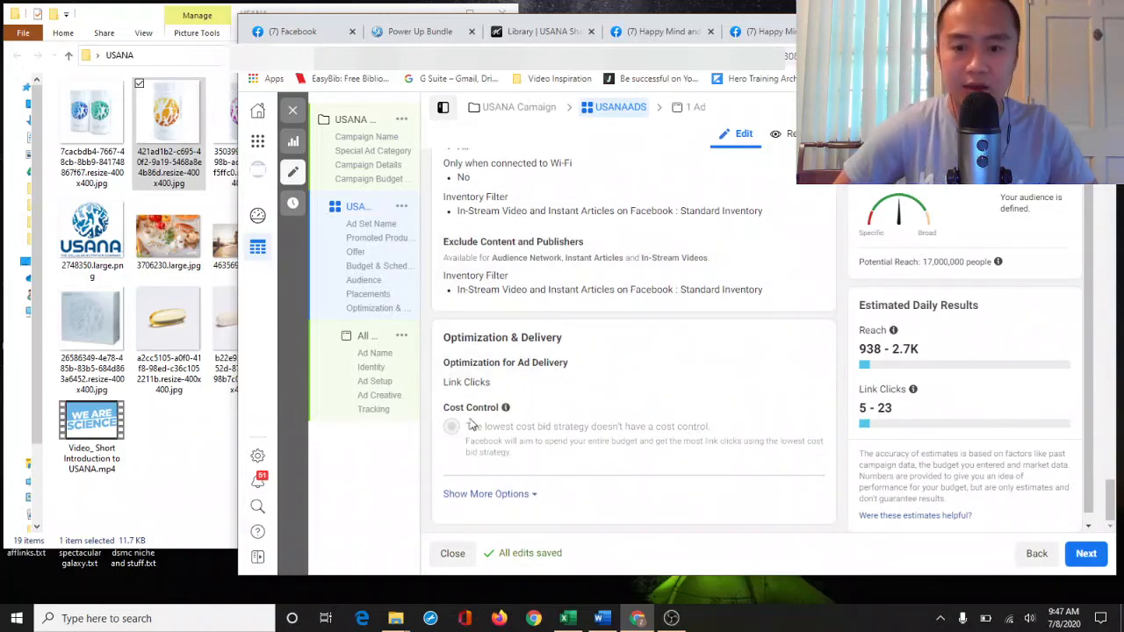
{"action": "left_click", "coordinate": [492, 494]}
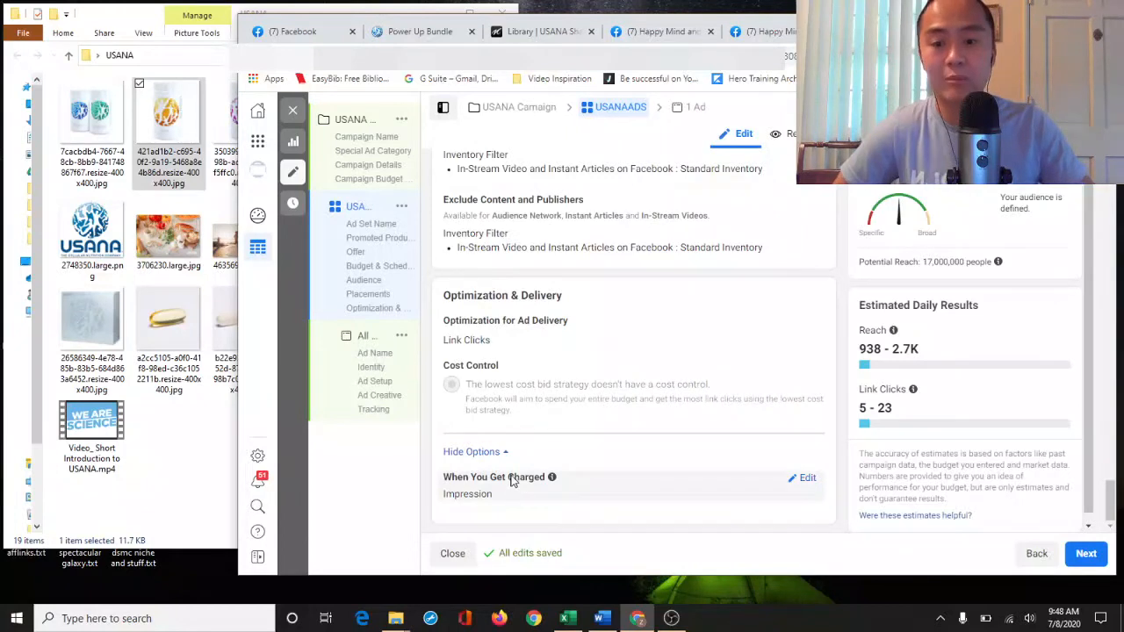
{"action": "mouse_move", "coordinate": [554, 479]}
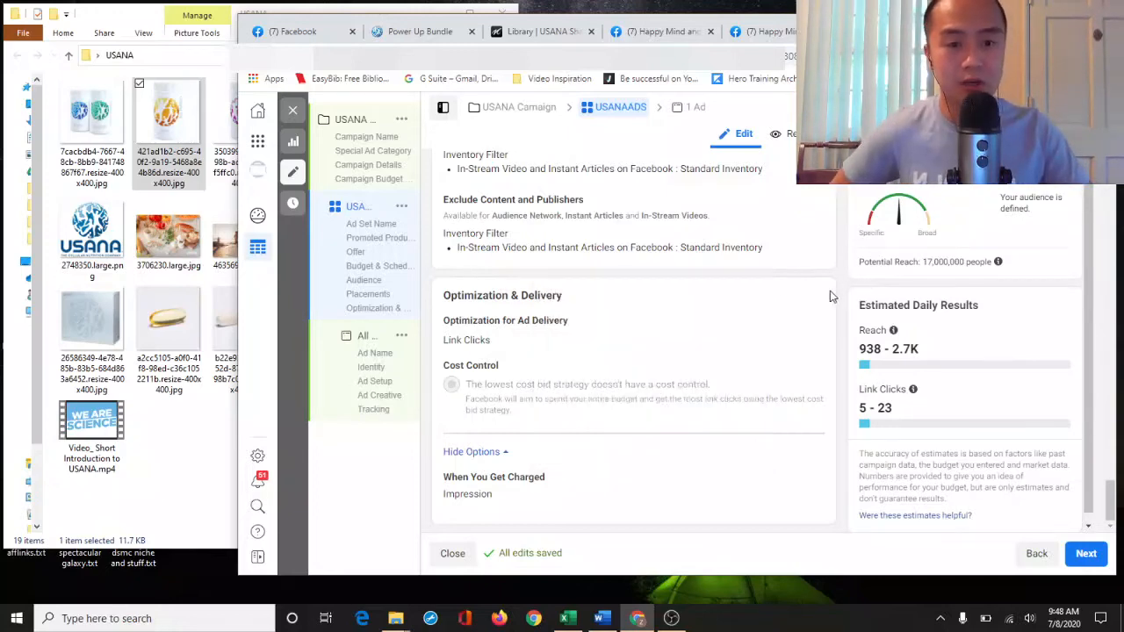
Review the ad set's placement and delivery settings and proceed to the ad-level setup, looking over its identity and format settings
{"action": "scroll", "coordinate": [839, 305], "scroll_direction": "up", "scroll_amount": 5}
{"action": "scroll", "coordinate": [839, 309], "scroll_direction": "up", "scroll_amount": 6}
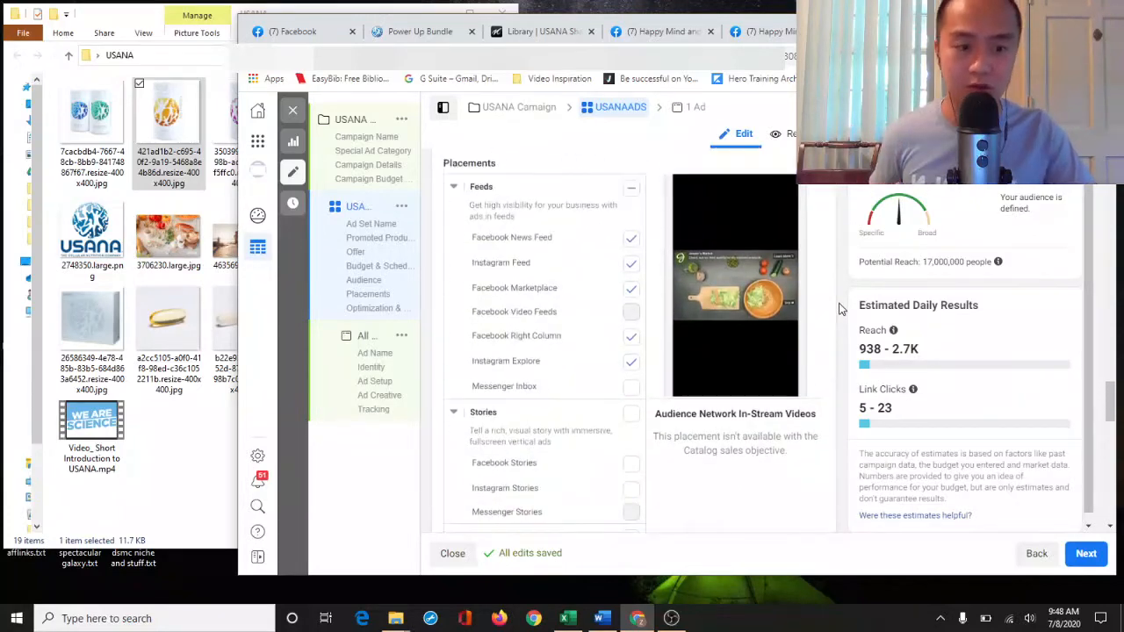
{"action": "scroll", "coordinate": [839, 309], "scroll_direction": "down", "scroll_amount": 10}
{"action": "scroll", "coordinate": [839, 309], "scroll_direction": "up", "scroll_amount": 14}
{"action": "scroll", "coordinate": [839, 309], "scroll_direction": "down", "scroll_amount": 14}
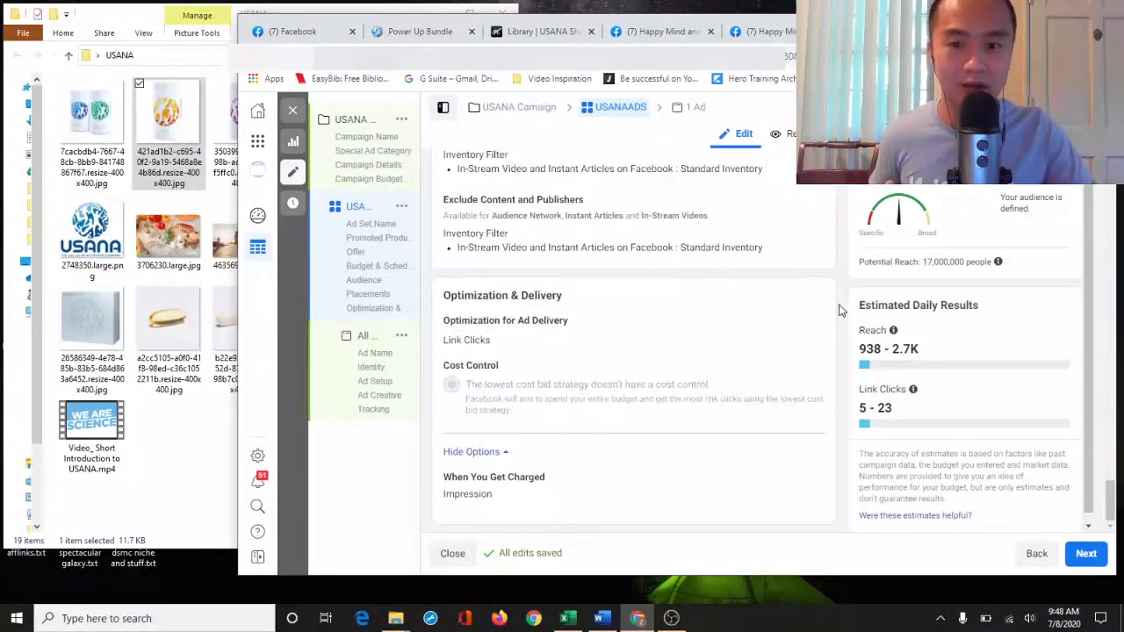
{"action": "left_click", "coordinate": [1088, 556]}
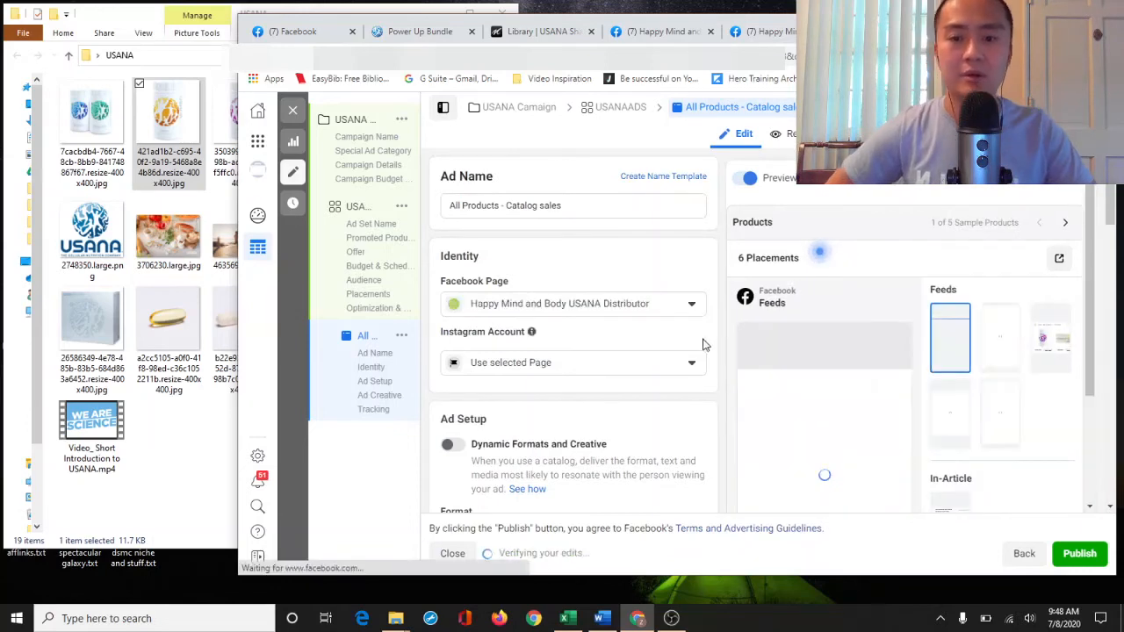
{"action": "scroll", "coordinate": [721, 321], "scroll_direction": "down", "scroll_amount": 2}
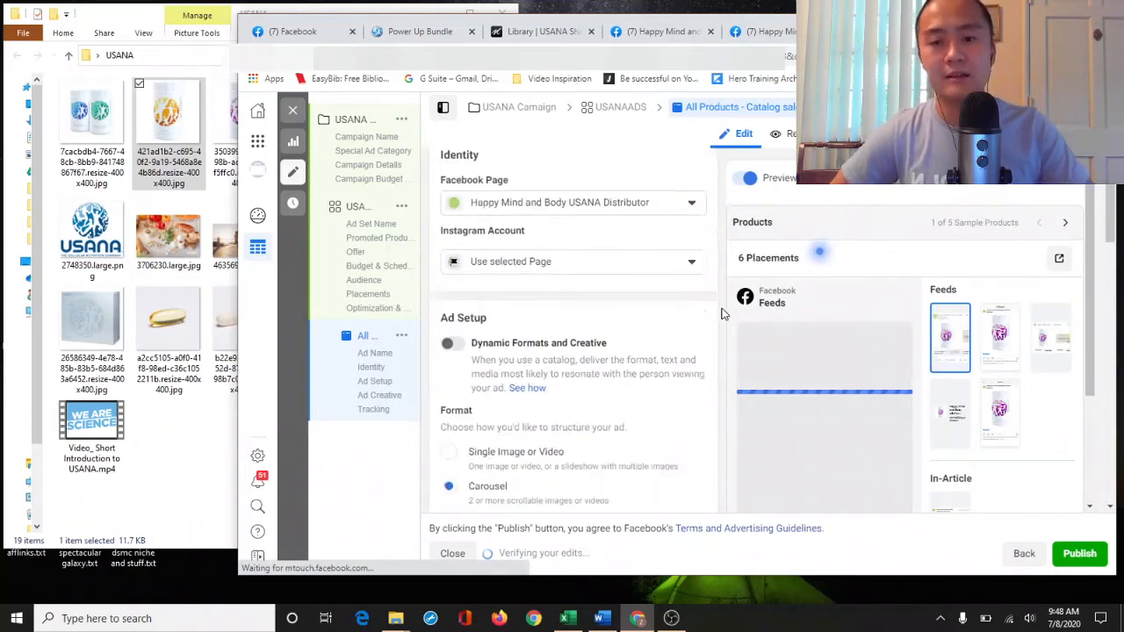
{"action": "scroll", "coordinate": [721, 321], "scroll_direction": "up", "scroll_amount": 3}
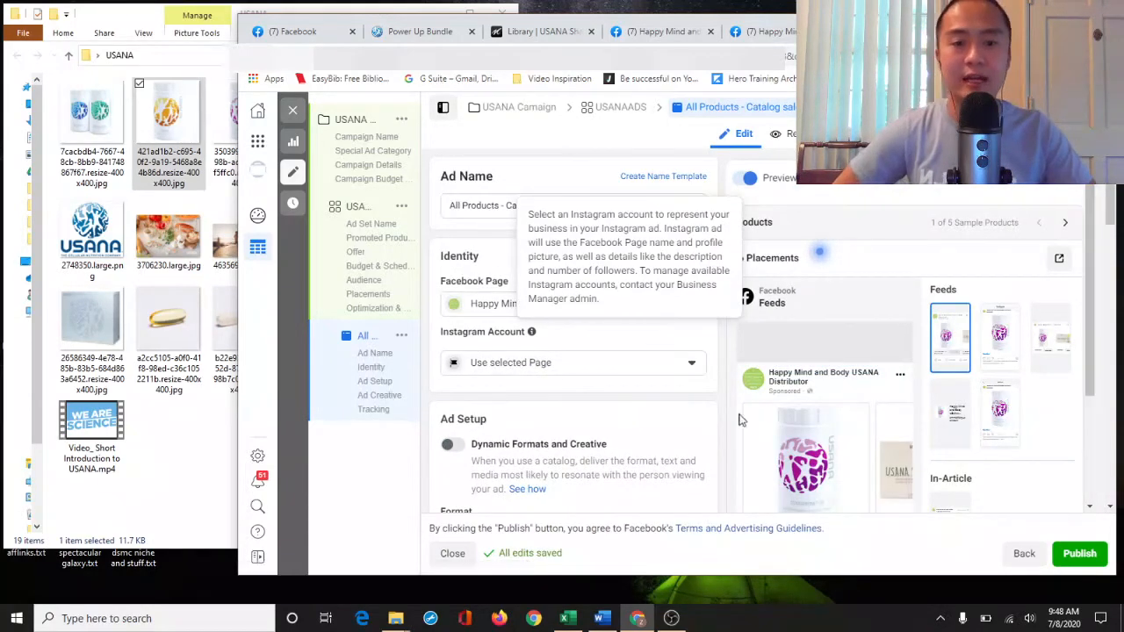
Preview the catalog ad in its other feed placements, including Instagram Feed, Facebook Right Column and Instagram Explore
{"action": "scroll", "coordinate": [820, 417], "scroll_direction": "down", "scroll_amount": 2}
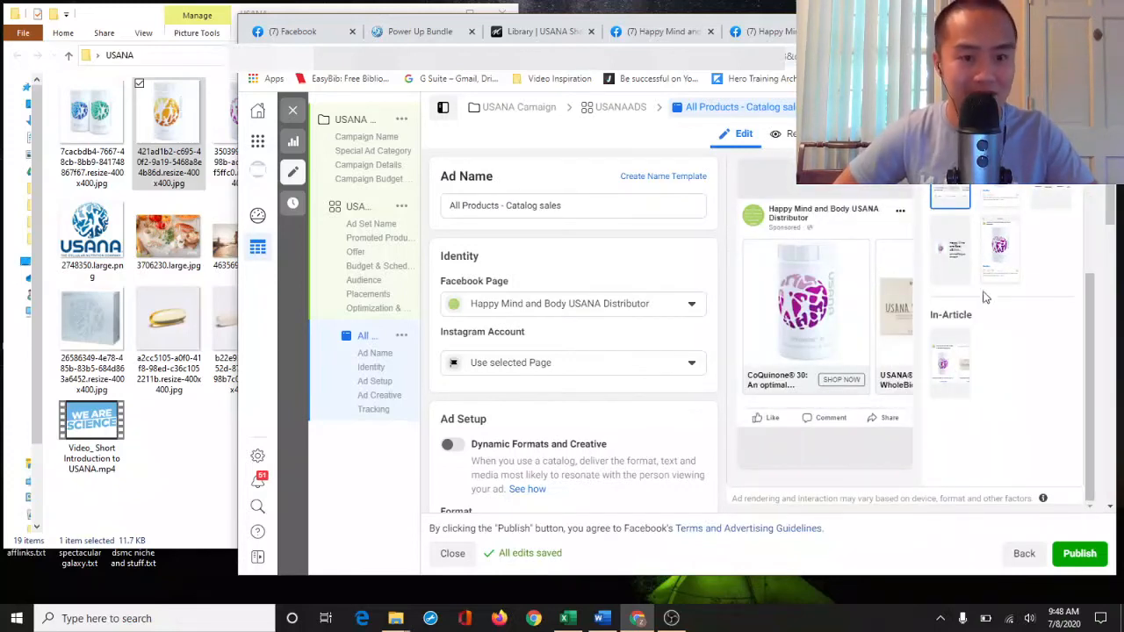
{"action": "left_click", "coordinate": [999, 197]}
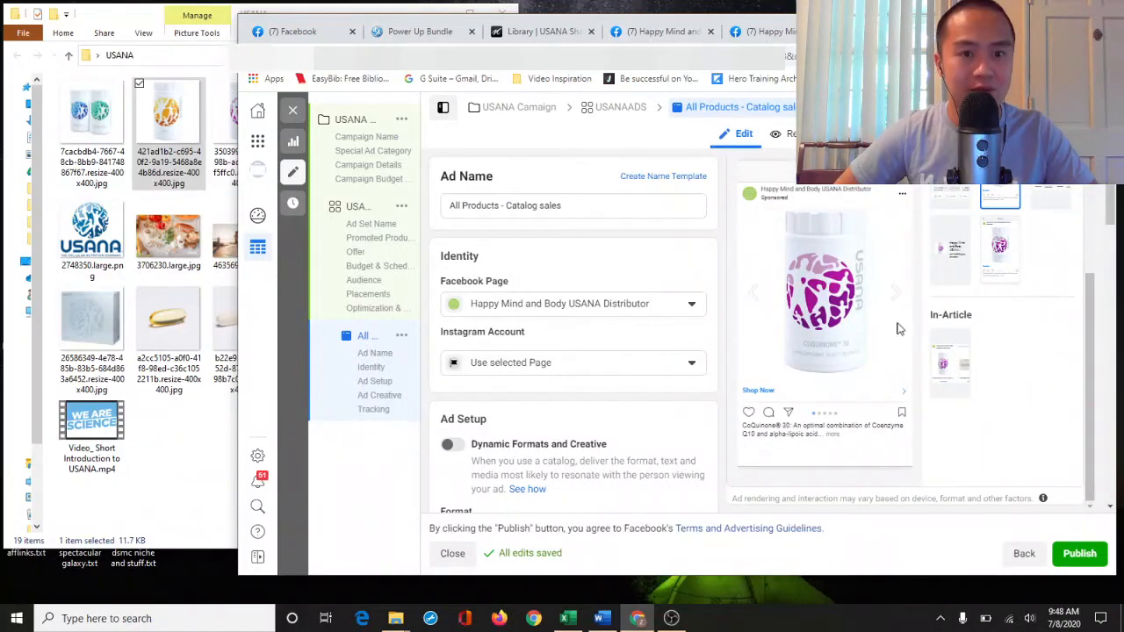
{"action": "left_click", "coordinate": [1051, 195]}
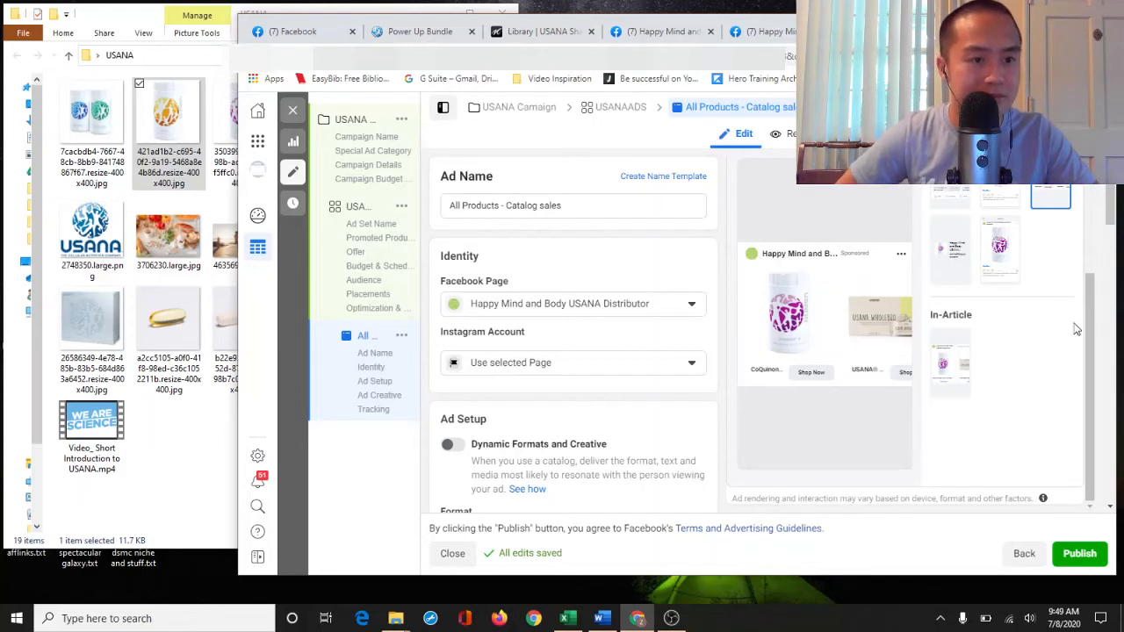
{"action": "left_click_drag", "start_coordinate": [1090, 328], "coordinate": [1098, 304]}
{"action": "left_click", "coordinate": [950, 289]}
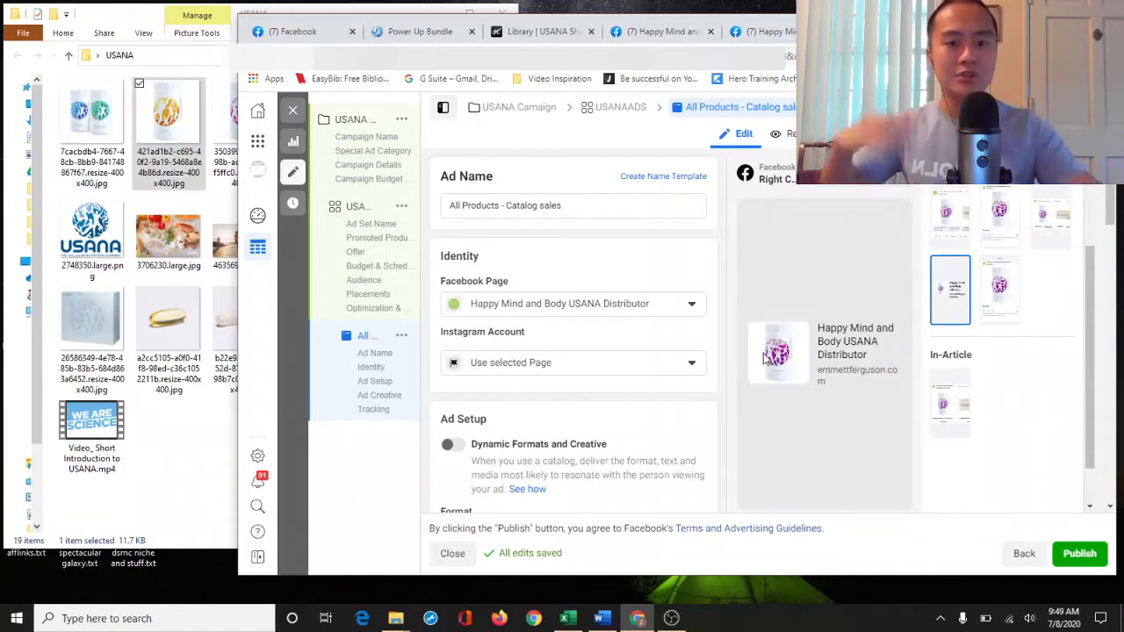
{"action": "left_click", "coordinate": [1010, 298]}
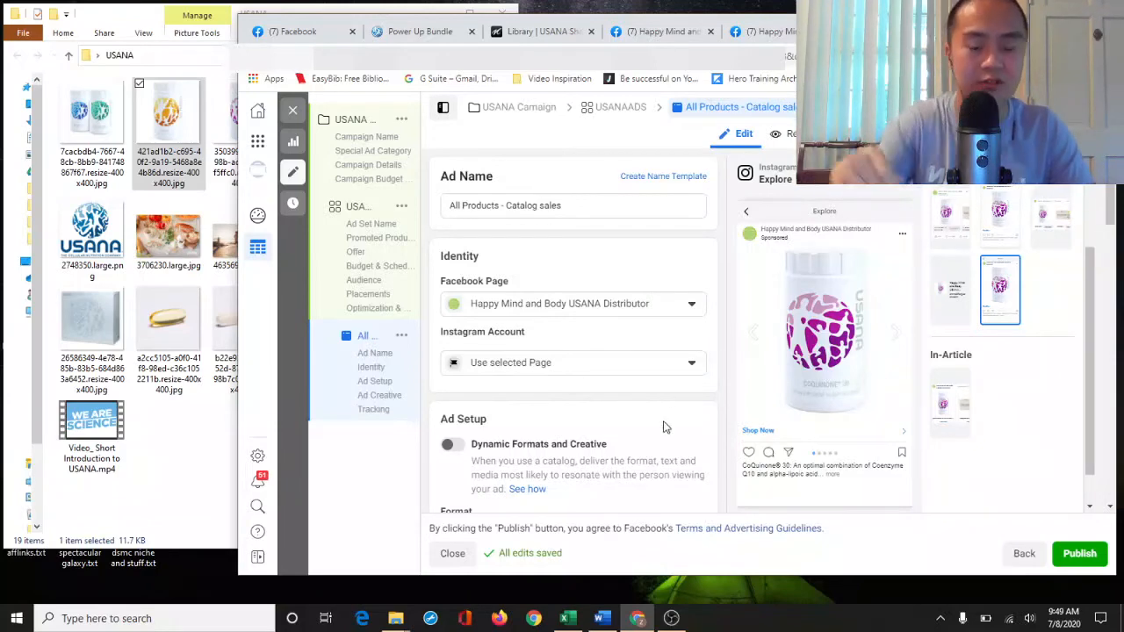
Review the ad's name, identity and format settings
{"action": "scroll", "coordinate": [707, 434], "scroll_direction": "down", "scroll_amount": 2}
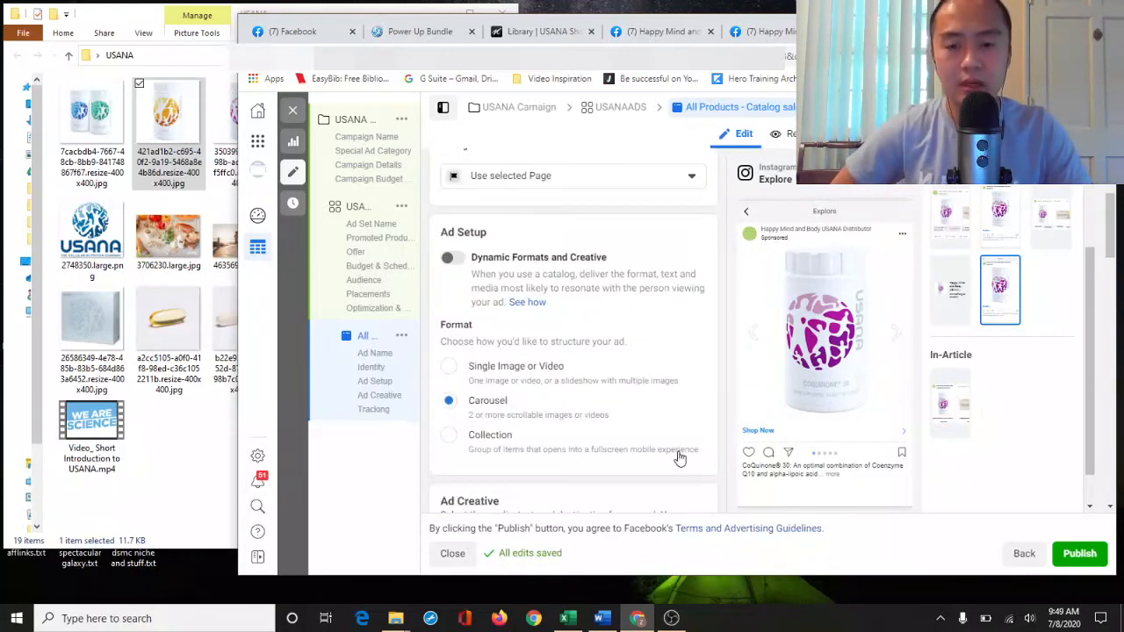
{"action": "scroll", "coordinate": [678, 452], "scroll_direction": "up", "scroll_amount": 2}
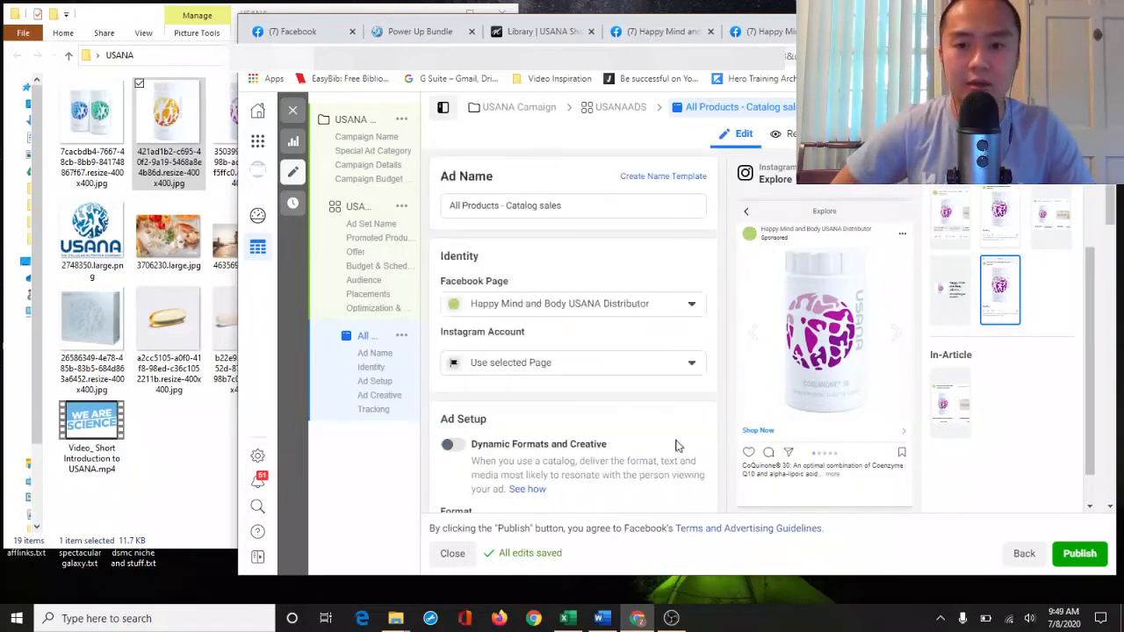
{"action": "left_click", "coordinate": [579, 216]}
{"action": "key", "text": "ctrl+a"}
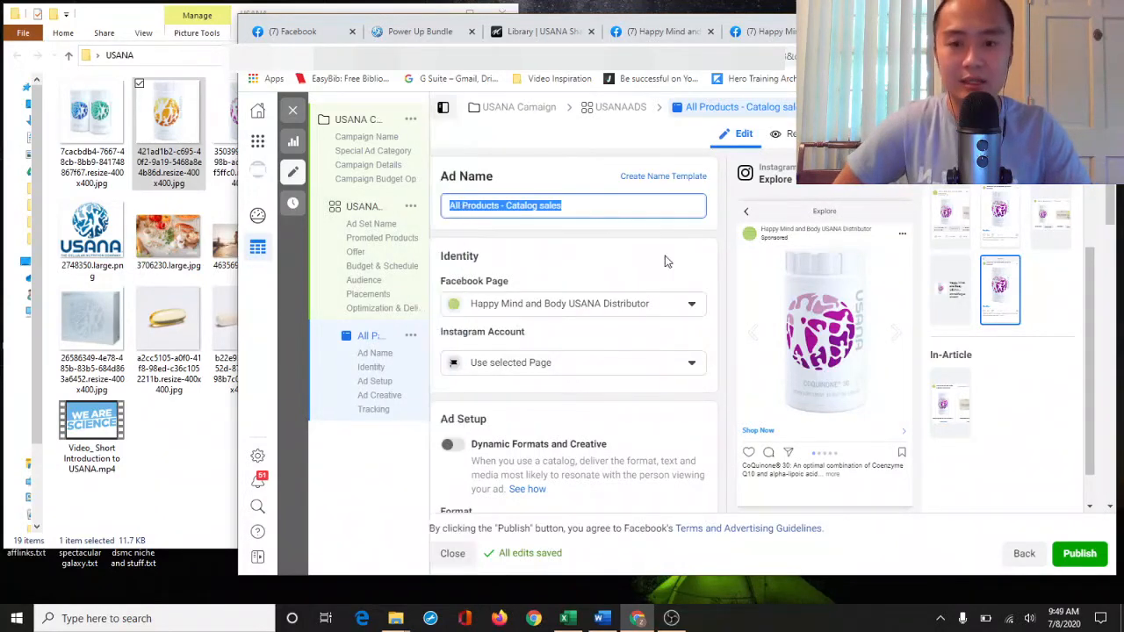
{"action": "left_click", "coordinate": [665, 260]}
{"action": "scroll", "coordinate": [629, 408], "scroll_direction": "down", "scroll_amount": 2}
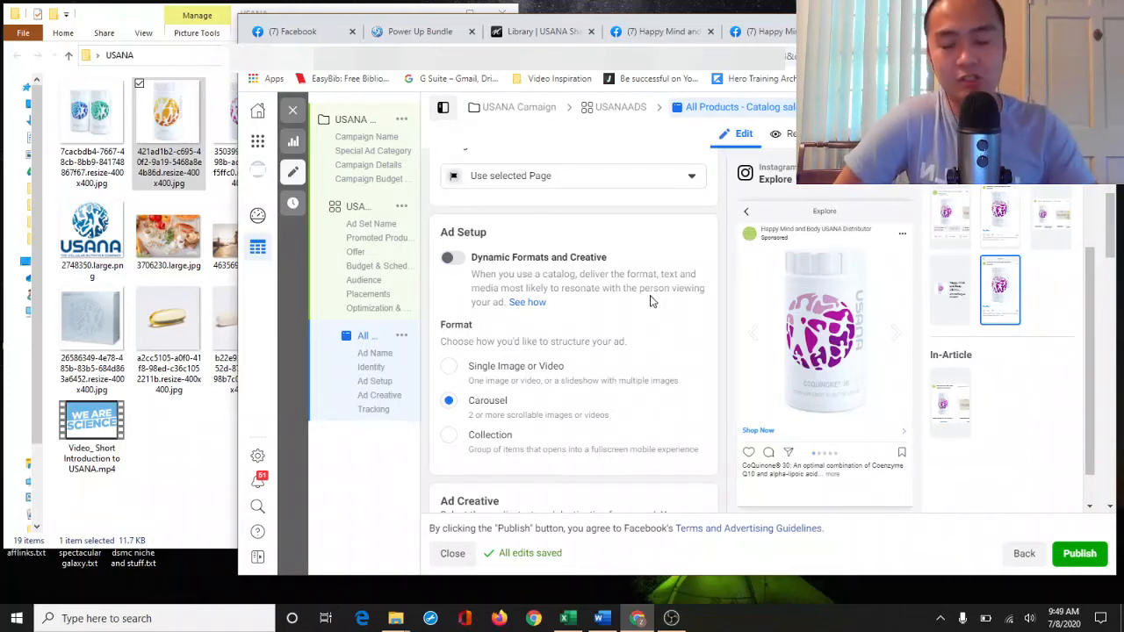
Try Dynamic Formats and Creative for the ad, look over its media options, and switch it off again
{"action": "left_click", "coordinate": [472, 257]}
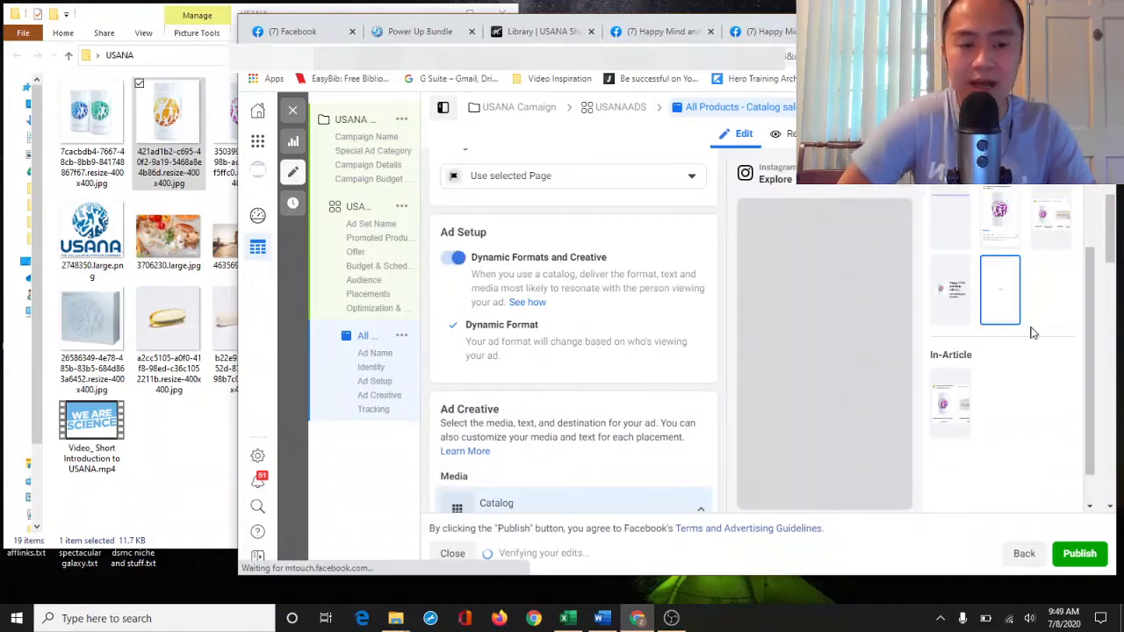
{"action": "scroll", "coordinate": [539, 360], "scroll_direction": "down", "scroll_amount": 1}
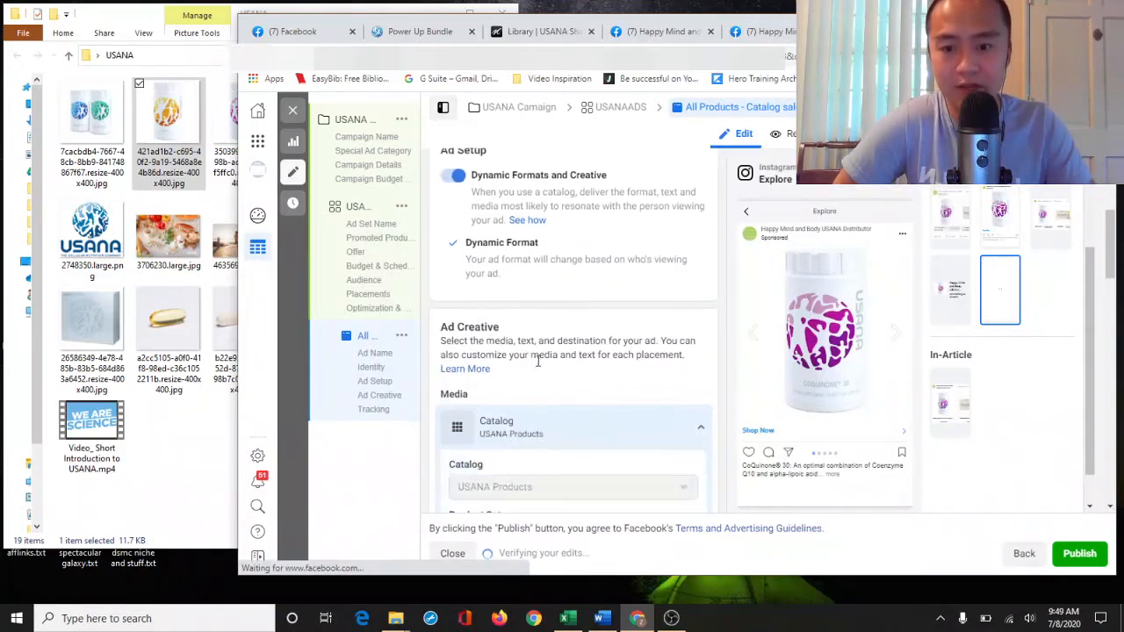
{"action": "scroll", "coordinate": [571, 386], "scroll_direction": "down", "scroll_amount": 2}
{"action": "scroll", "coordinate": [554, 374], "scroll_direction": "up", "scroll_amount": 1}
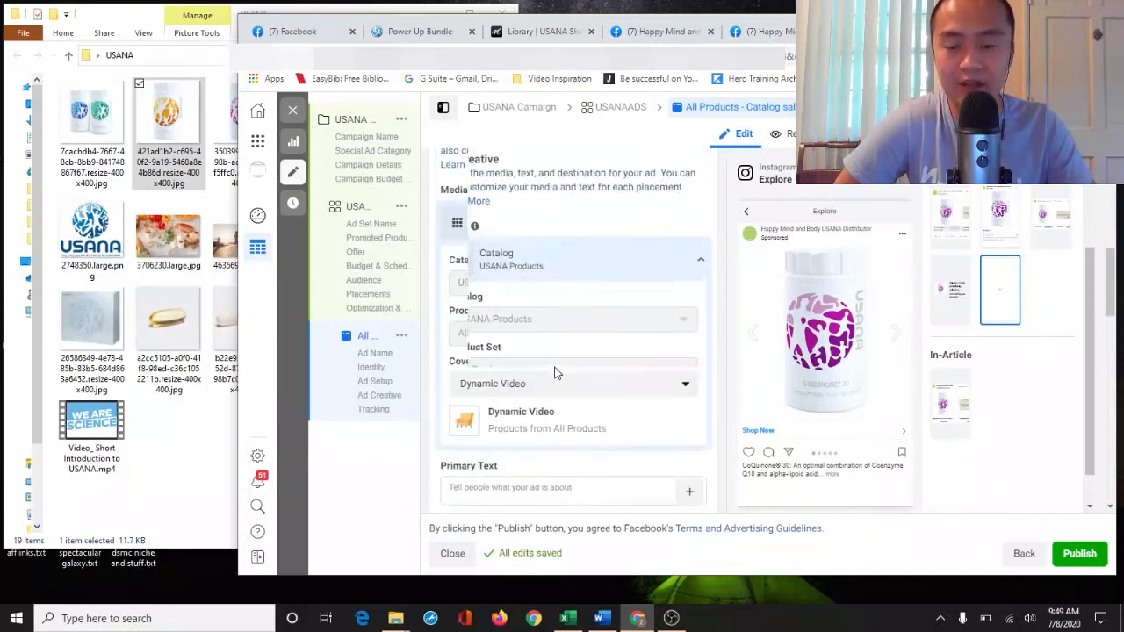
{"action": "scroll", "coordinate": [554, 373], "scroll_direction": "up", "scroll_amount": 3}
{"action": "left_click", "coordinate": [452, 257]}
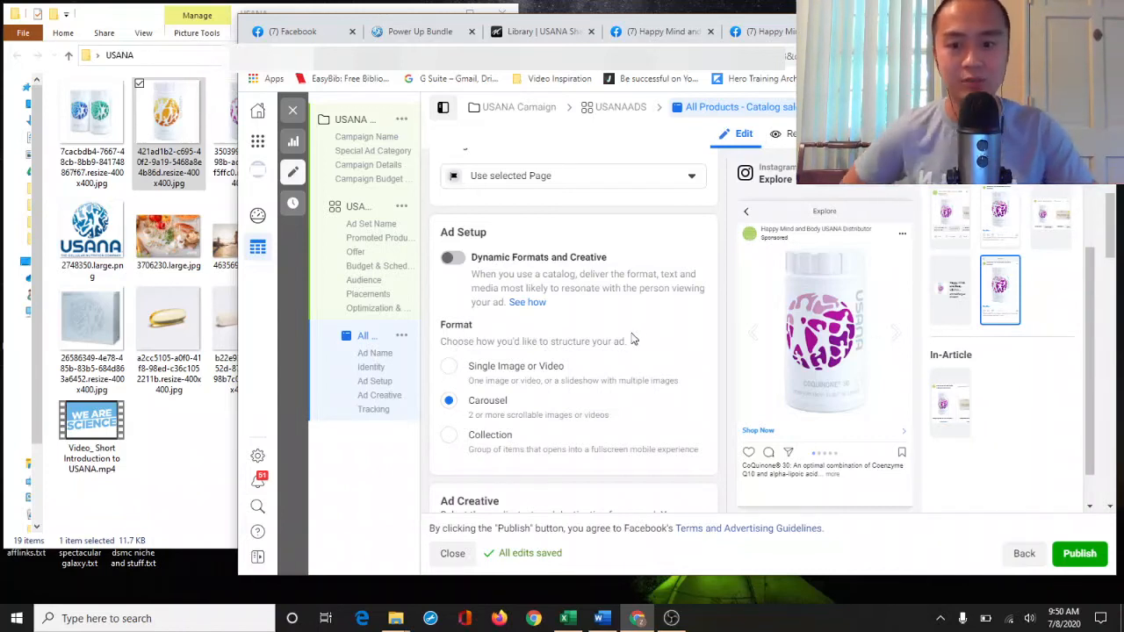
Page through the product cards in the Instagram Explore carousel preview and look over the catalog options
{"action": "scroll", "coordinate": [474, 439], "scroll_direction": "down", "scroll_amount": 2}
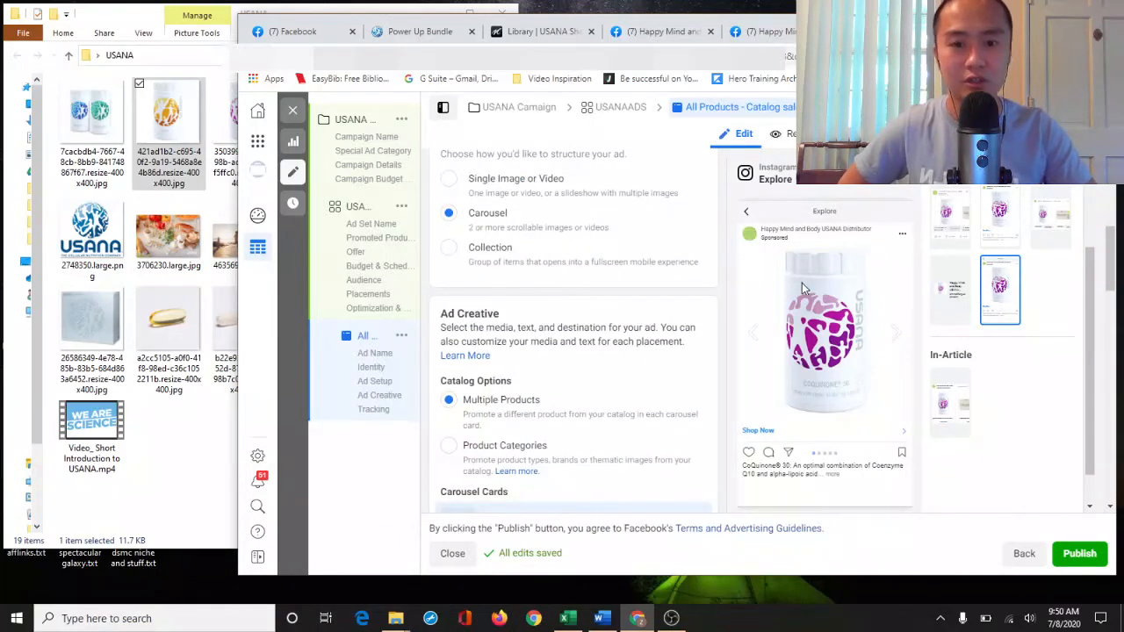
{"action": "left_click", "coordinate": [899, 333]}
{"action": "left_click", "coordinate": [898, 333]}
{"action": "left_click", "coordinate": [898, 333]}
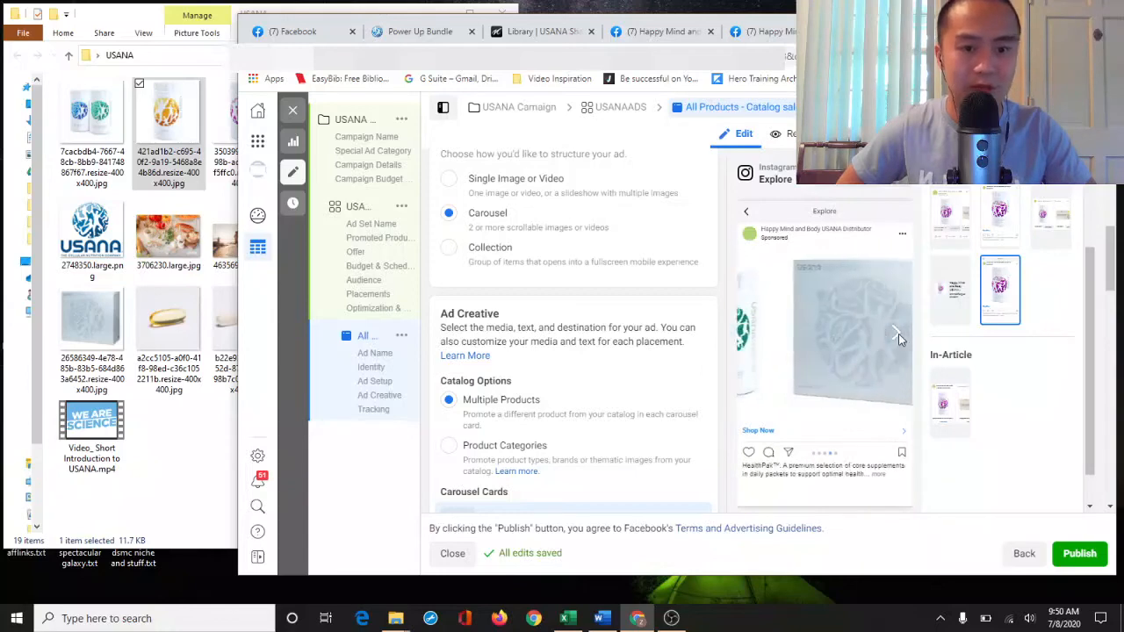
{"action": "left_click", "coordinate": [898, 333]}
{"action": "scroll", "coordinate": [463, 272], "scroll_direction": "down", "scroll_amount": 2}
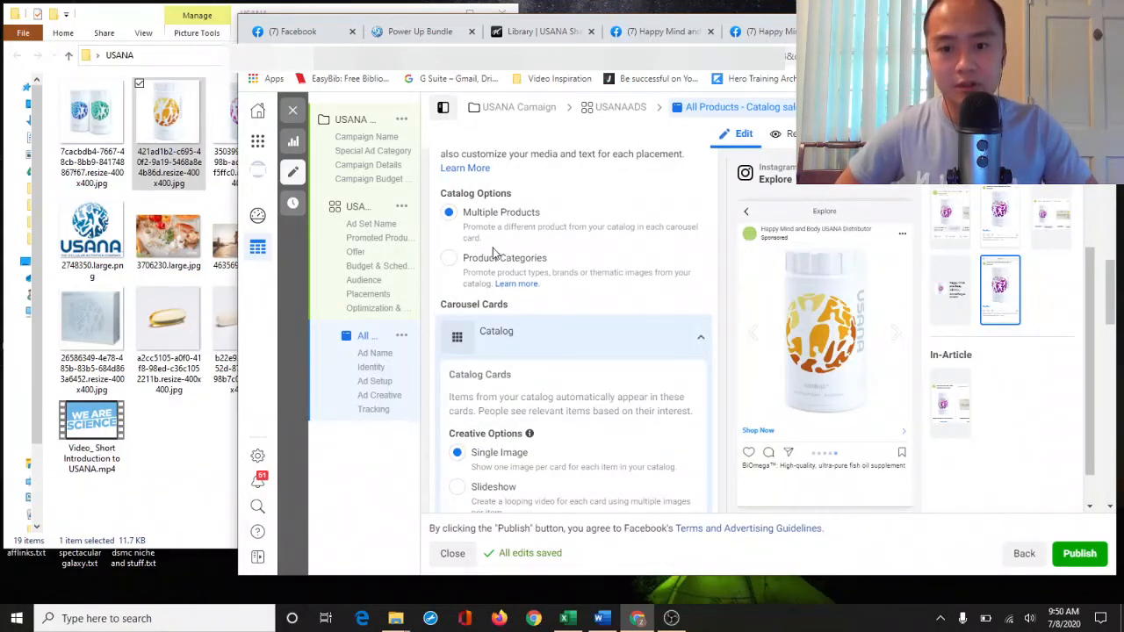
Try the Slideshow creative option for the catalog cards and return to Single Image
{"action": "scroll", "coordinate": [527, 270], "scroll_direction": "down", "scroll_amount": 2}
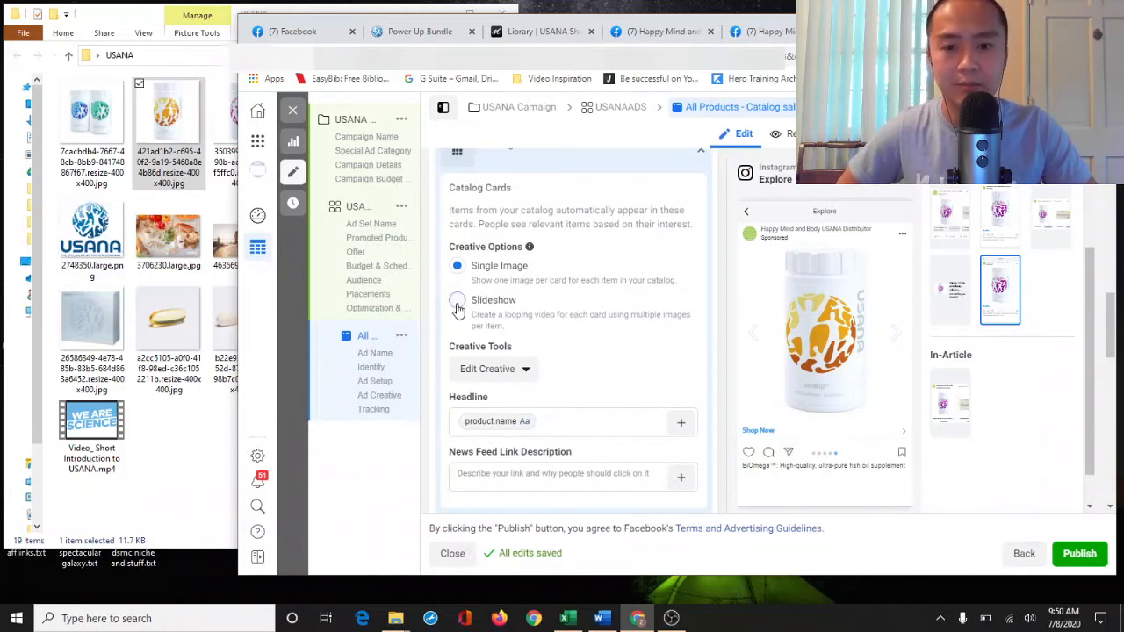
{"action": "left_click", "coordinate": [457, 301]}
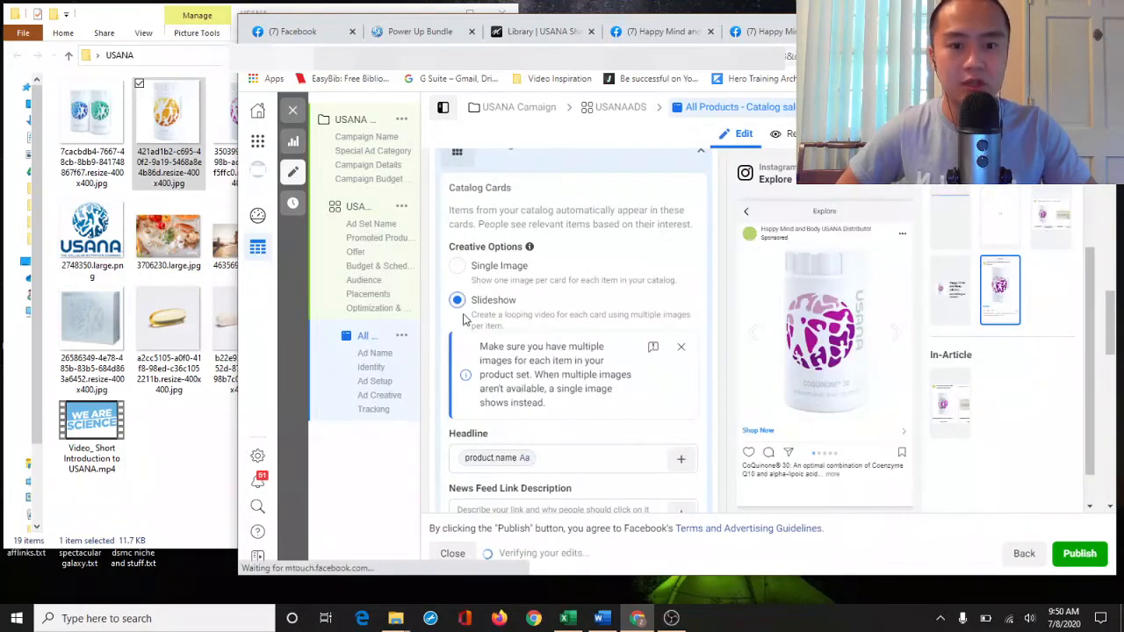
{"action": "left_click", "coordinate": [474, 269]}
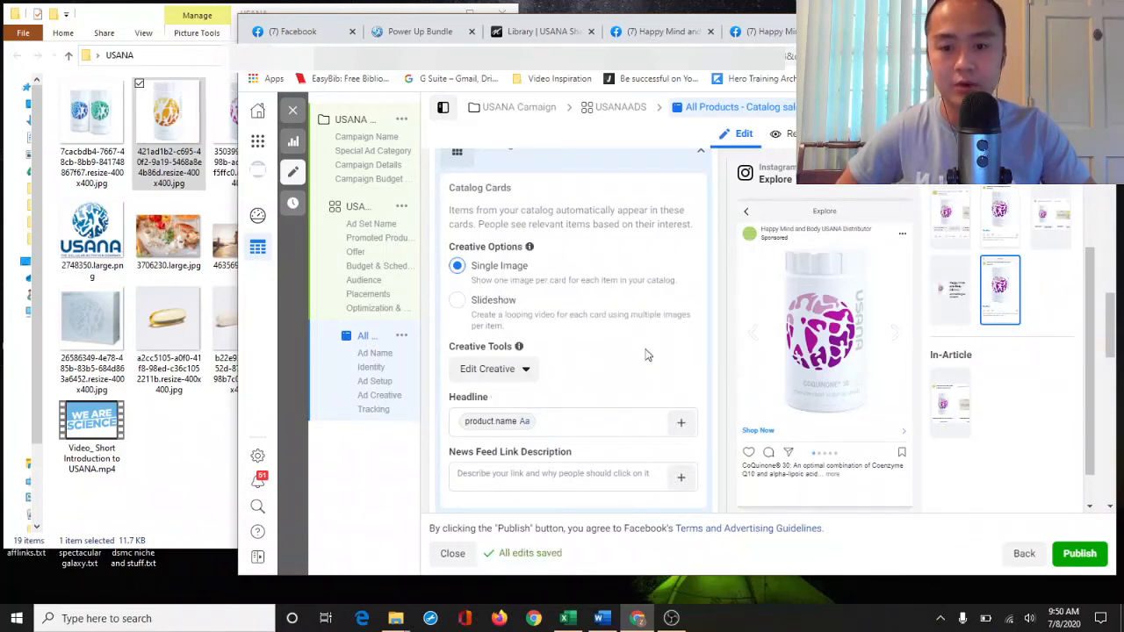
Clear the existing web address from the ad's See More URL
{"action": "scroll", "coordinate": [654, 360], "scroll_direction": "down", "scroll_amount": 5}
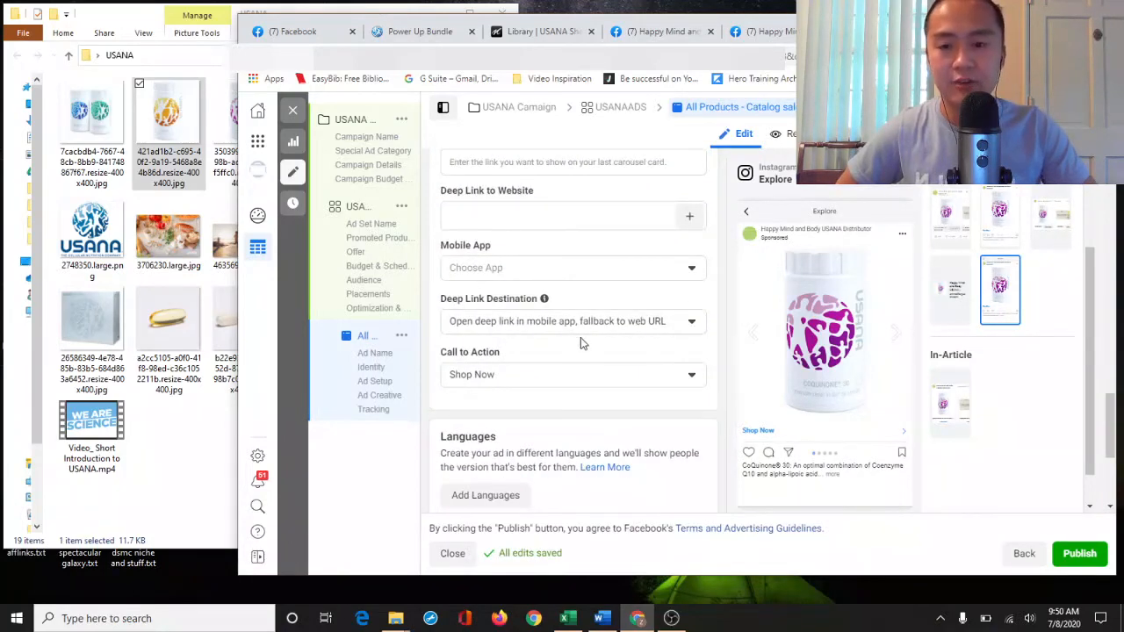
{"action": "scroll", "coordinate": [581, 342], "scroll_direction": "up", "scroll_amount": 2}
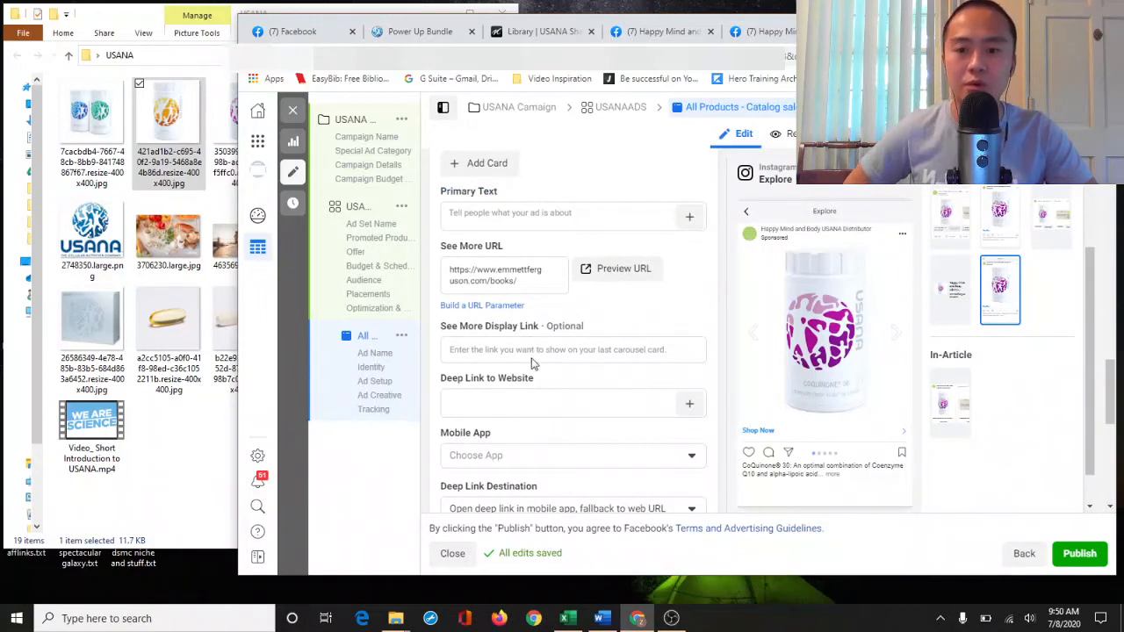
{"action": "left_click_drag", "start_coordinate": [524, 281], "coordinate": [430, 273]}
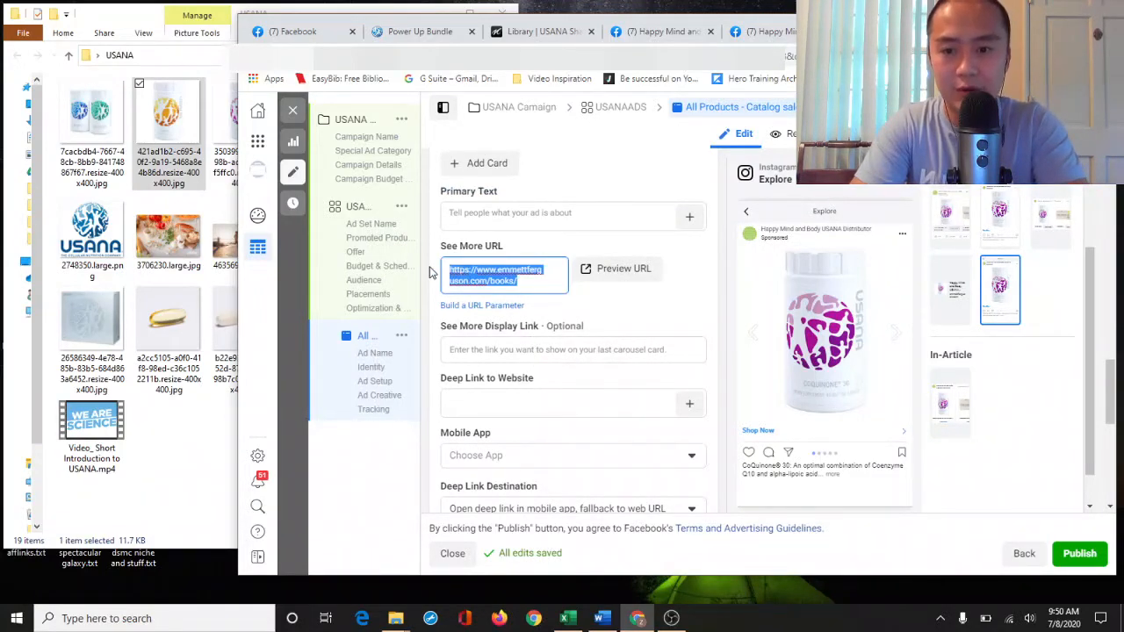
{"action": "key", "text": "BackSpace"}
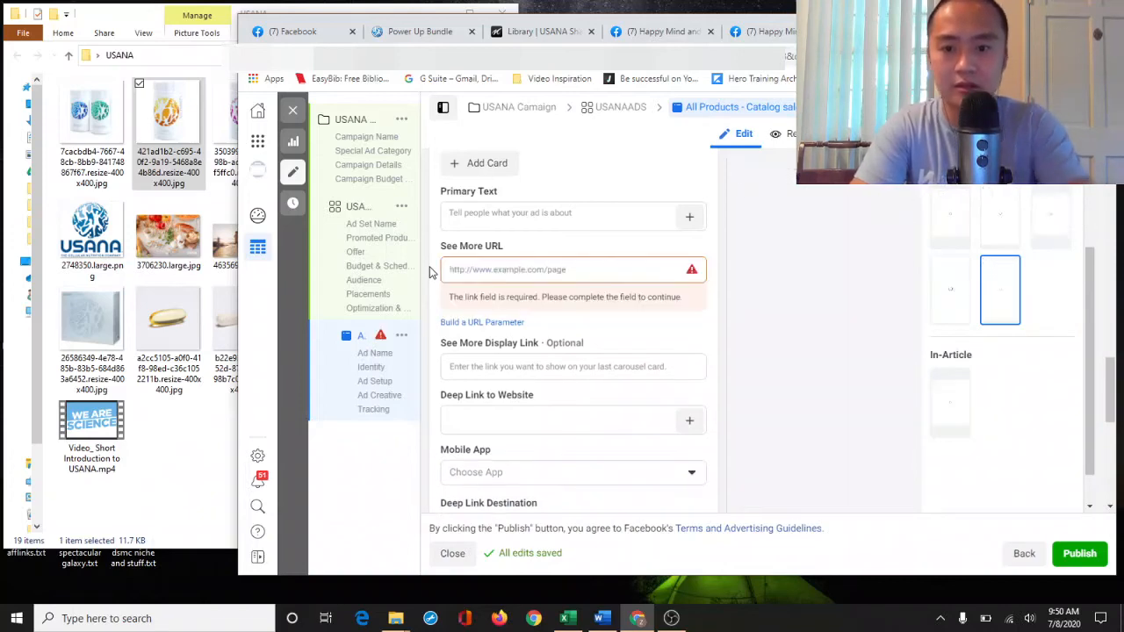
Look over the headline and primary text fields, check the Power Up Bundle product page, and return to the ad setup
{"action": "scroll", "coordinate": [577, 270], "scroll_direction": "up", "scroll_amount": 3}
{"action": "scroll", "coordinate": [769, 349], "scroll_direction": "up", "scroll_amount": 3}
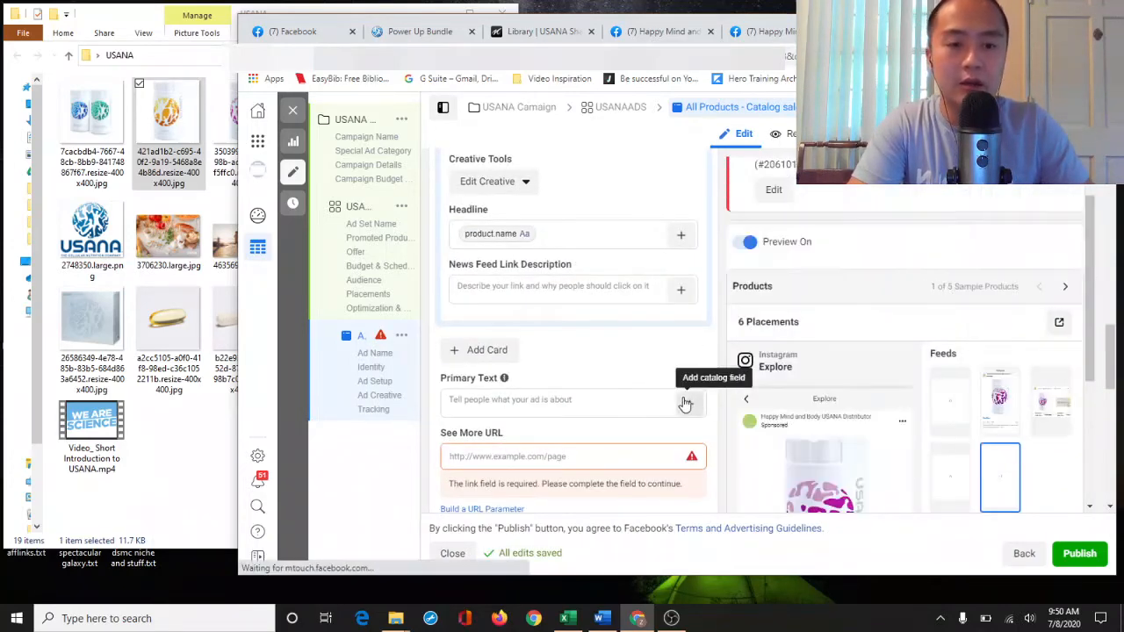
{"action": "scroll", "coordinate": [839, 352], "scroll_direction": "down", "scroll_amount": 2}
{"action": "scroll", "coordinate": [837, 351], "scroll_direction": "down", "scroll_amount": 2}
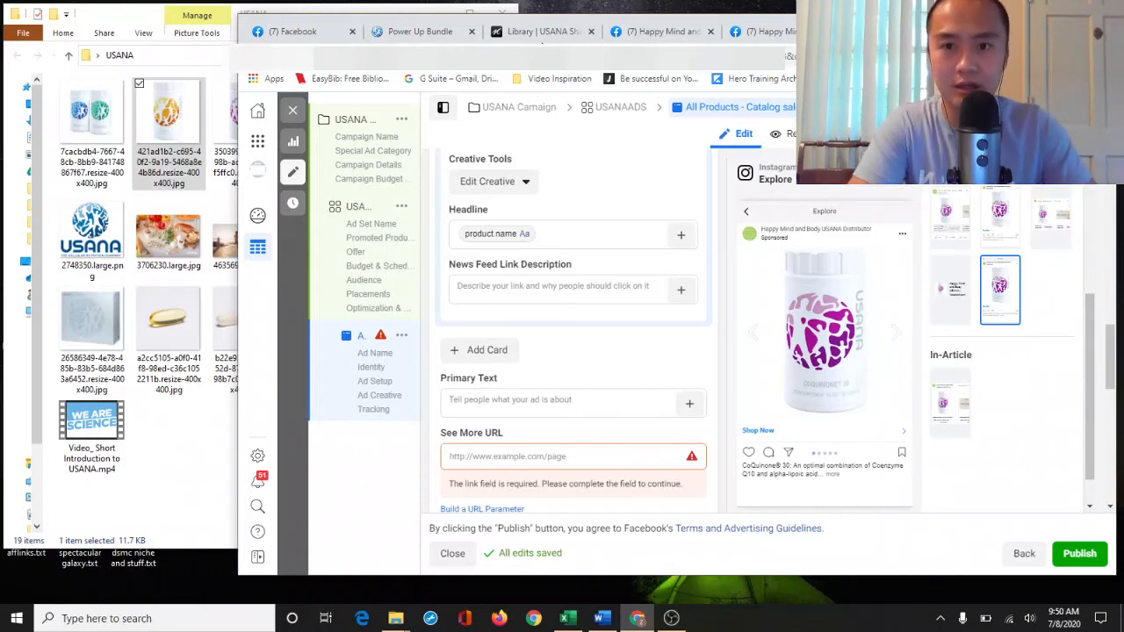
{"action": "left_click", "coordinate": [540, 31]}
{"action": "left_click", "coordinate": [420, 32]}
{"action": "scroll", "coordinate": [682, 524], "scroll_direction": "up", "scroll_amount": 10}
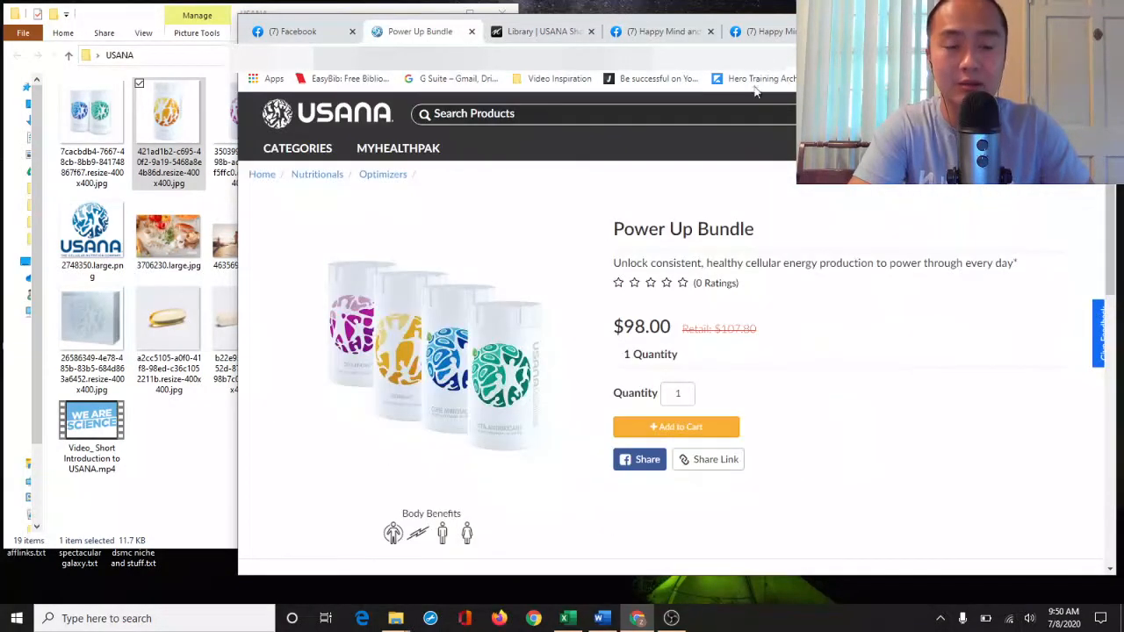
{"action": "left_click", "coordinate": [766, 32]}
{"action": "left_click", "coordinate": [882, 32]}
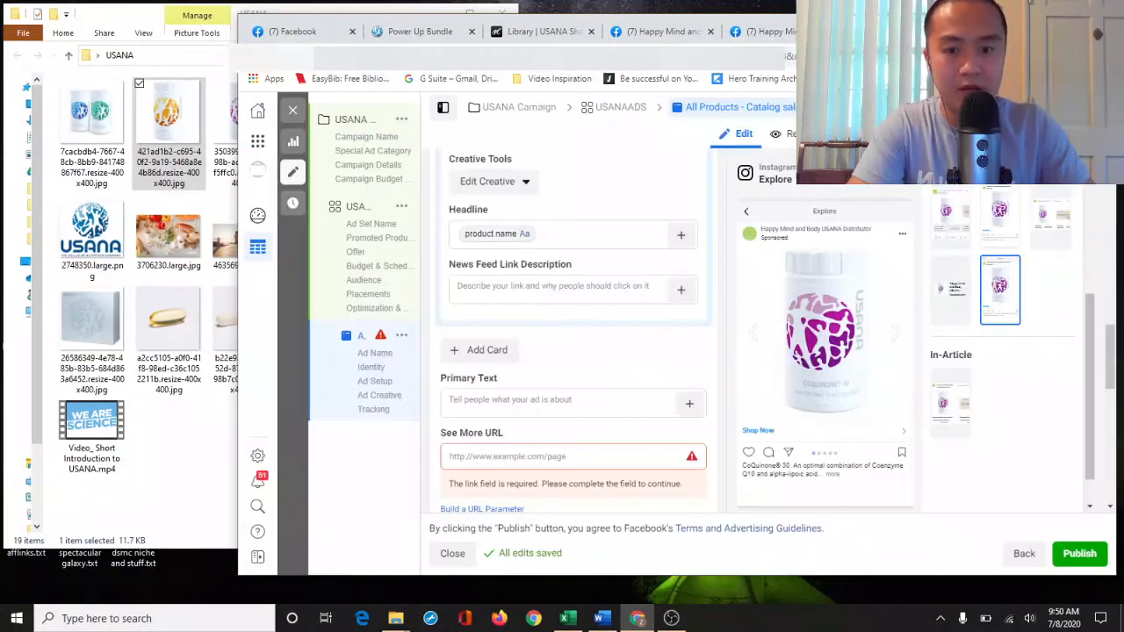
Enter "Official USANA Procucts" as the ad's primary text
{"action": "left_click", "coordinate": [552, 405]}
{"action": "mouse_move", "coordinate": [508, 432]}
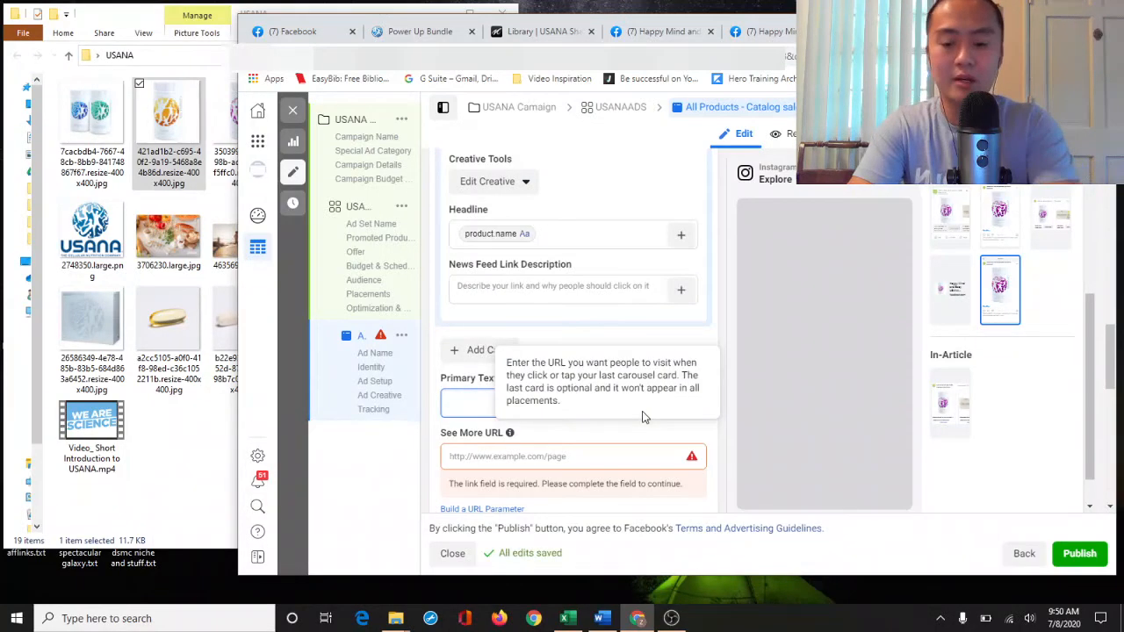
{"action": "type", "text": "USANA D"}
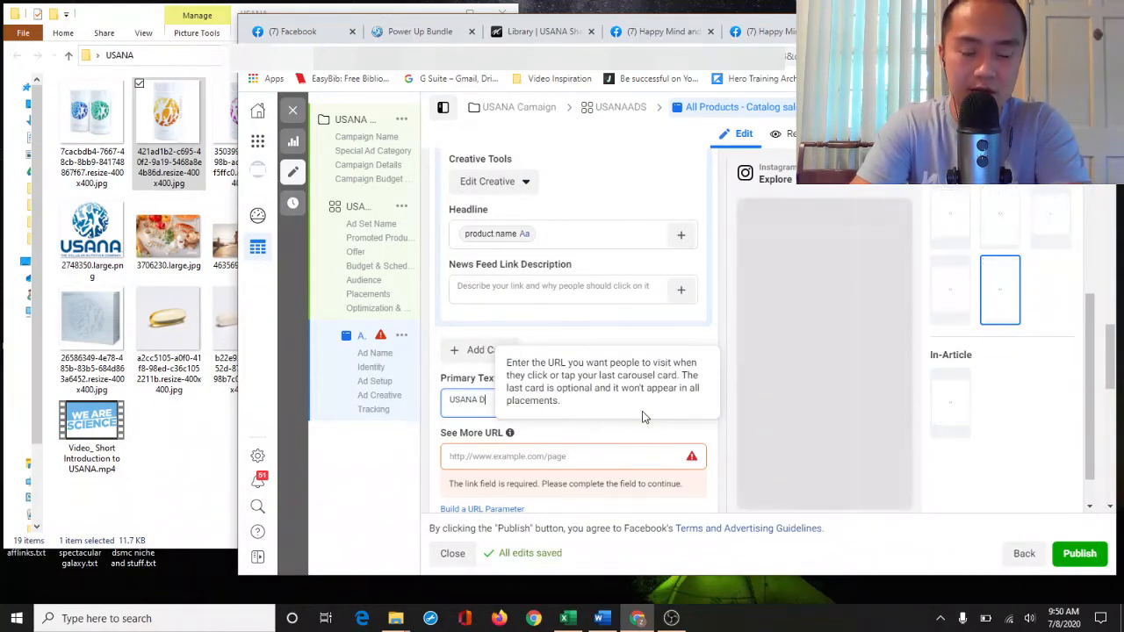
{"action": "key", "text": "BackSpace"}
{"action": "key", "text": "BackSpace"}
{"action": "key", "text": "BackSpace"}
{"action": "key", "text": "BackSpace"}
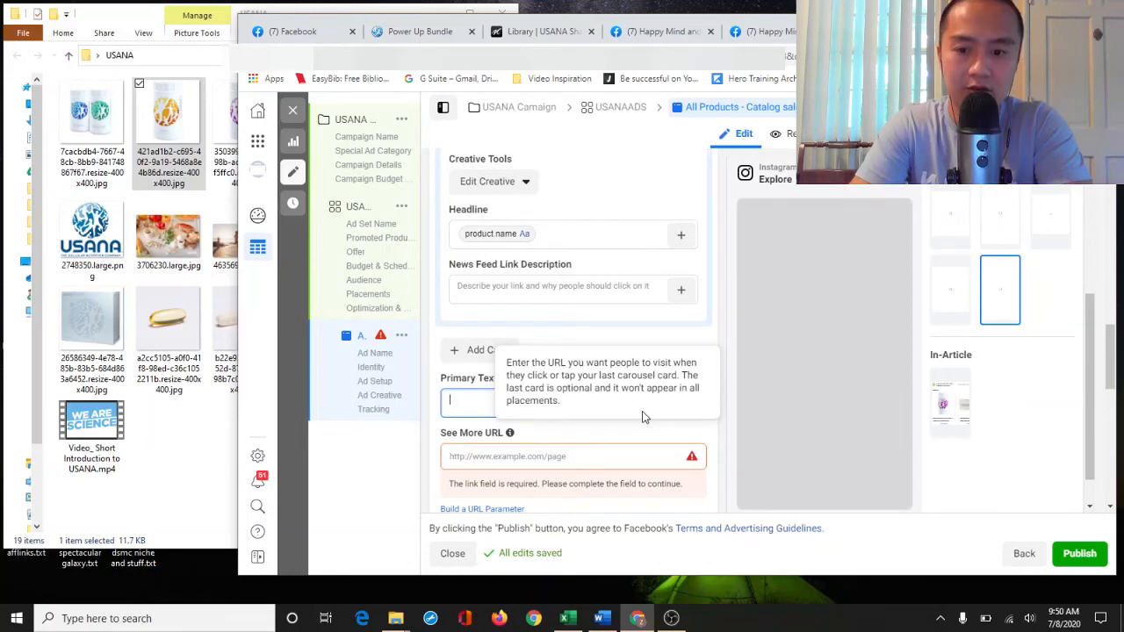
{"action": "type", "text": "Official USA"}
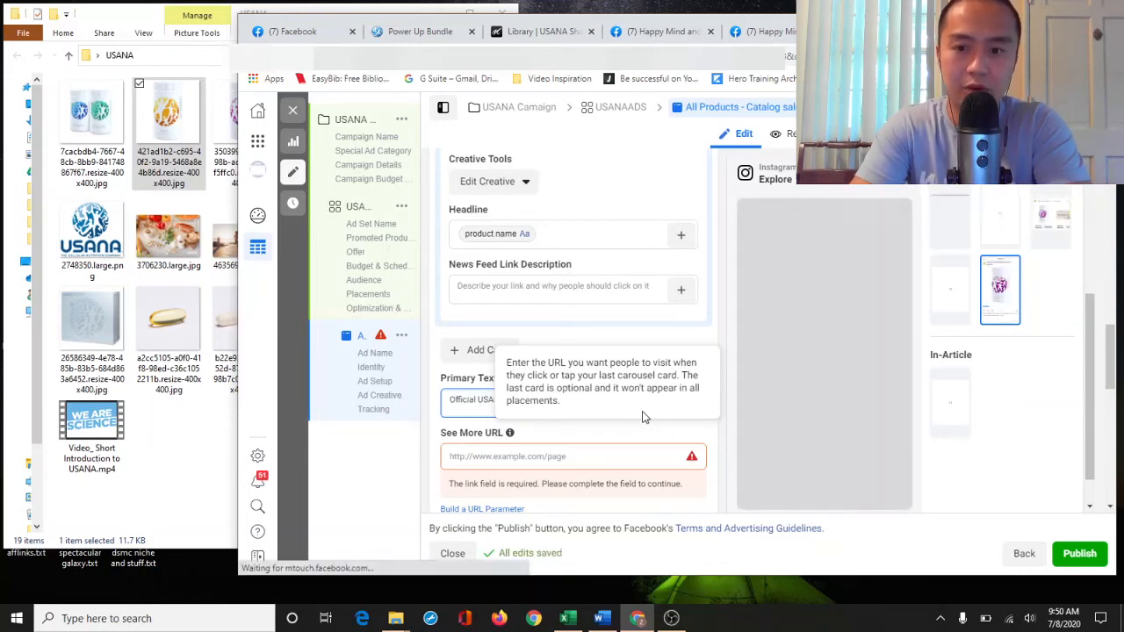
{"action": "scroll", "coordinate": [649, 298], "scroll_direction": "up", "scroll_amount": 3}
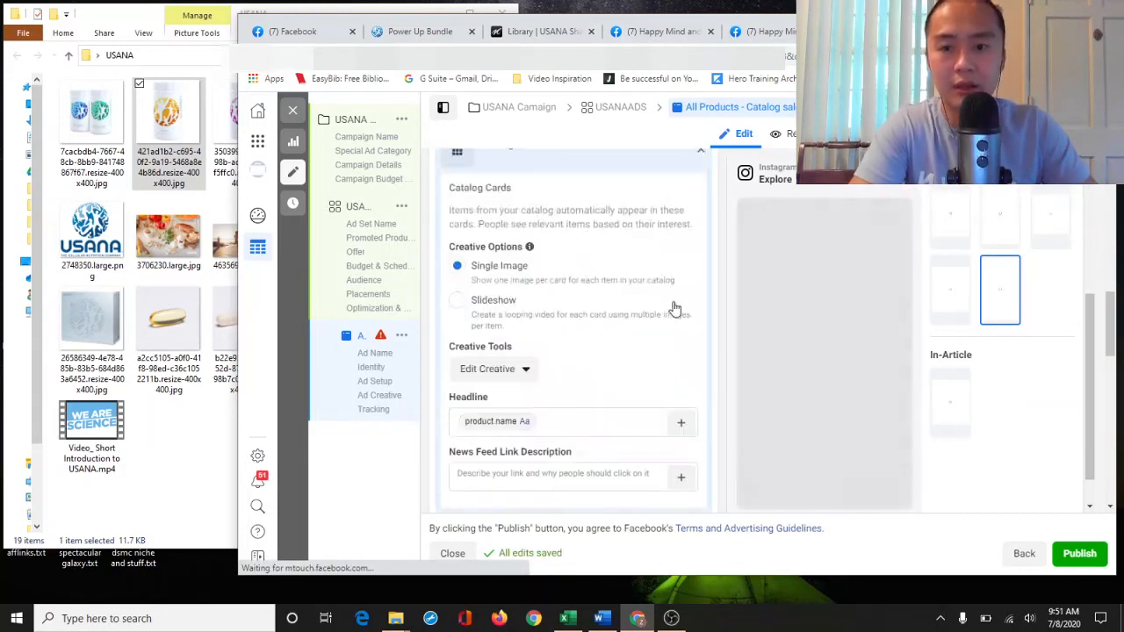
{"action": "left_click", "coordinate": [717, 334]}
{"action": "scroll", "coordinate": [717, 334], "scroll_direction": "down", "scroll_amount": 3}
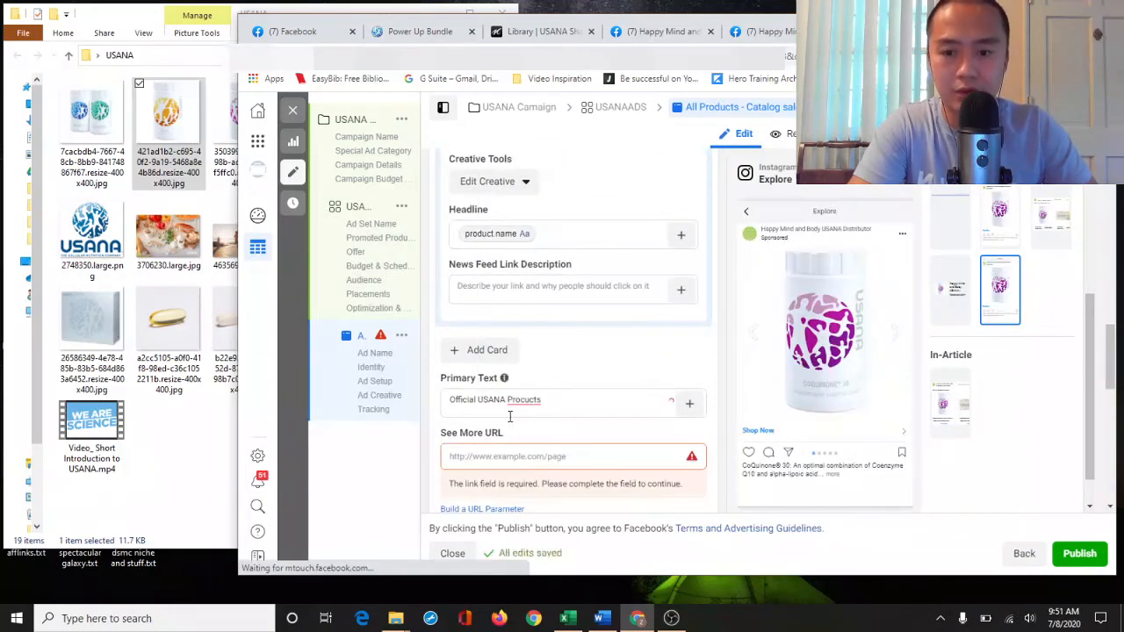
{"action": "left_click", "coordinate": [571, 454]}
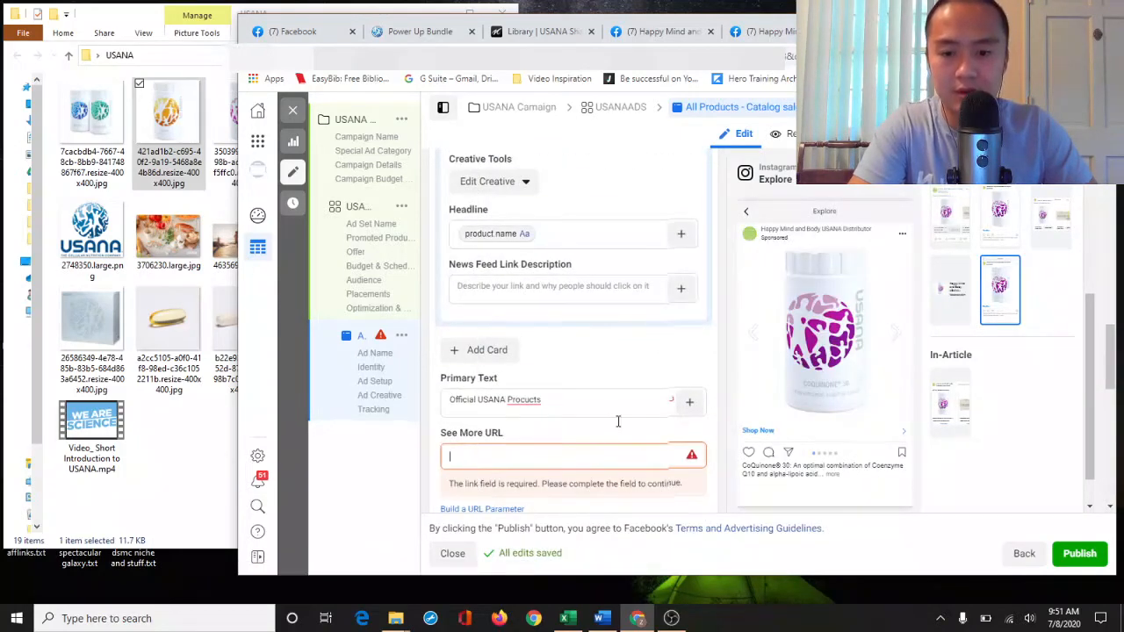
{"action": "scroll", "coordinate": [617, 424], "scroll_direction": "down", "scroll_amount": 2}
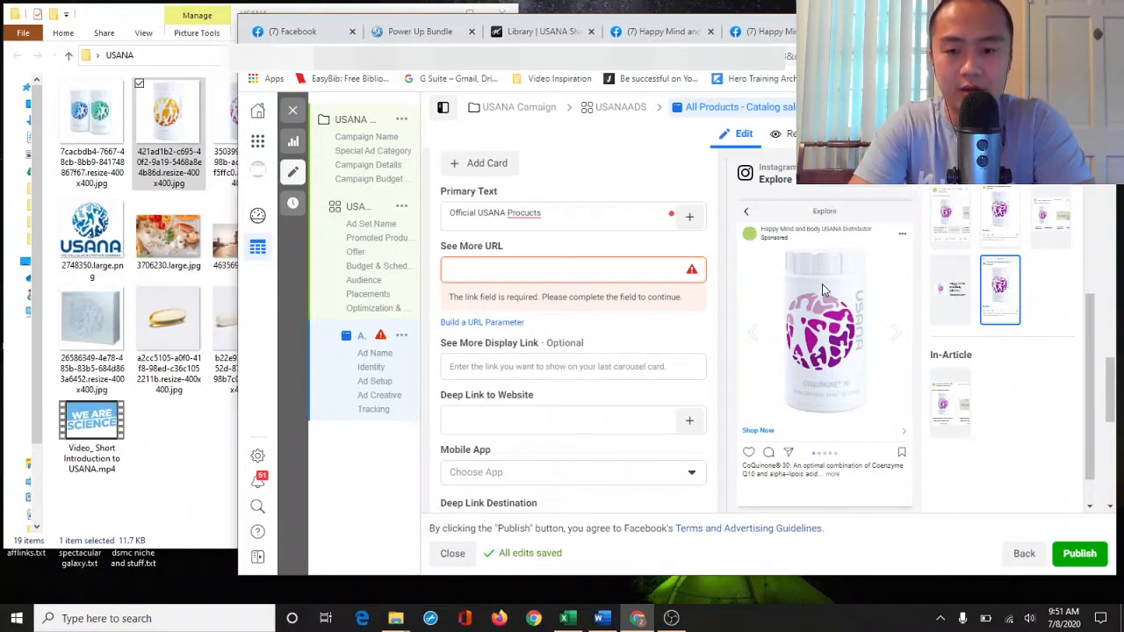
{"action": "left_click", "coordinate": [651, 370]}
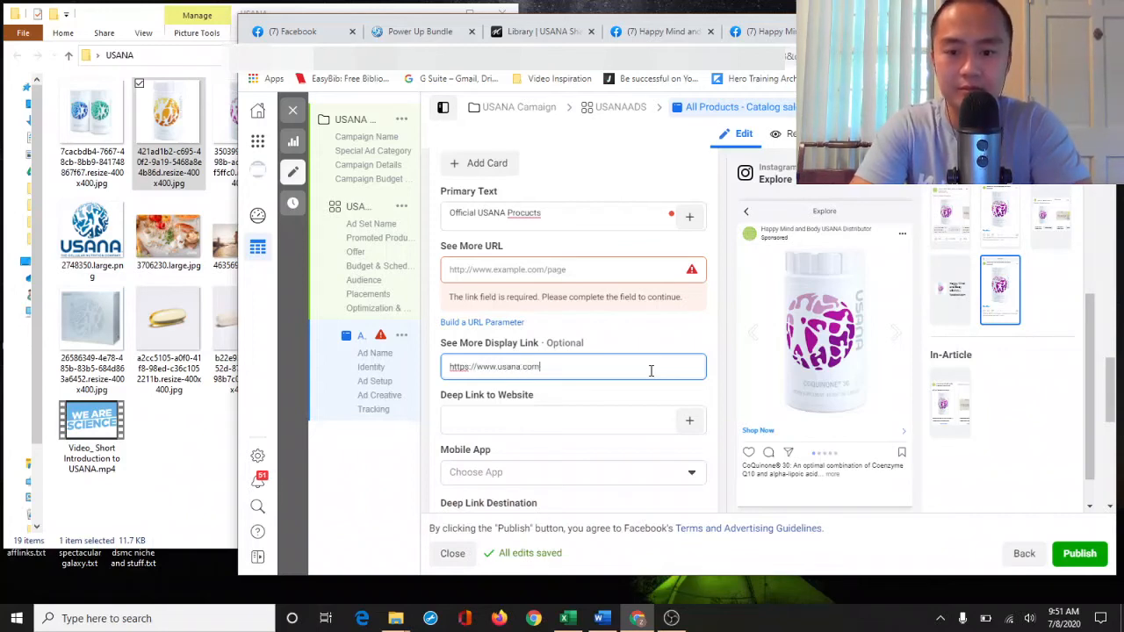
{"action": "left_click", "coordinate": [579, 274]}
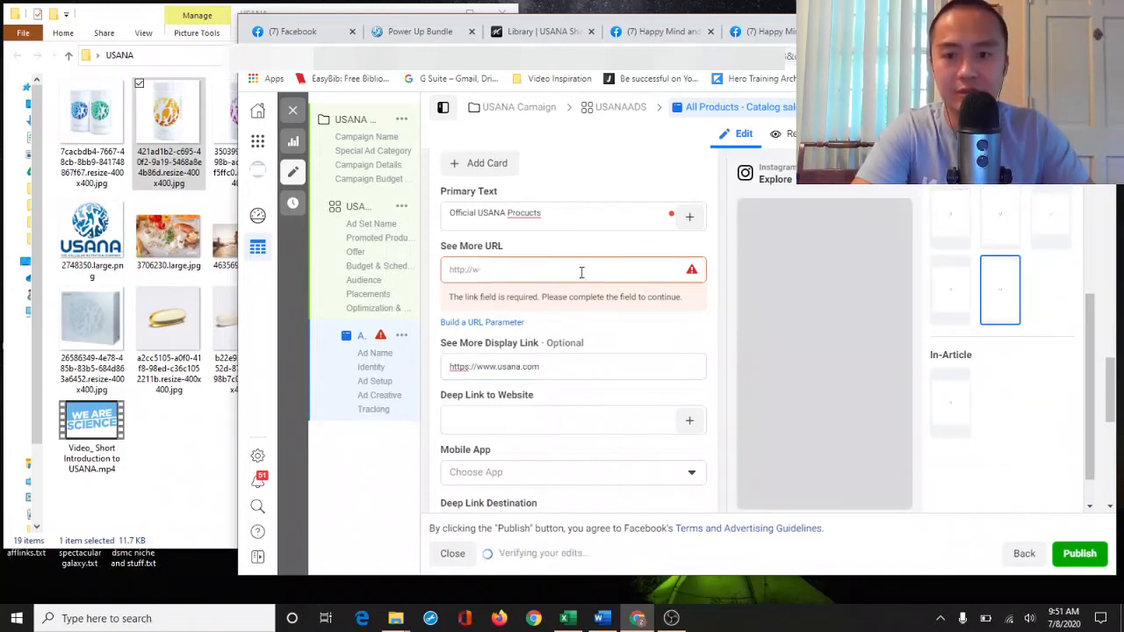
{"action": "type", "text": "https"}
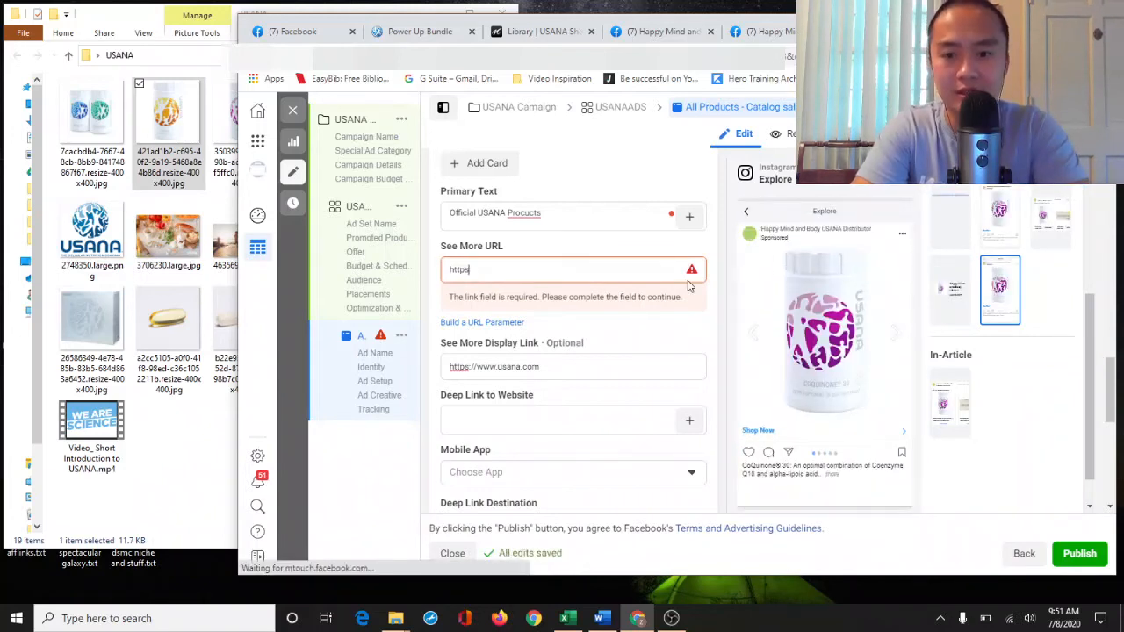
{"action": "type", "text": "://"}
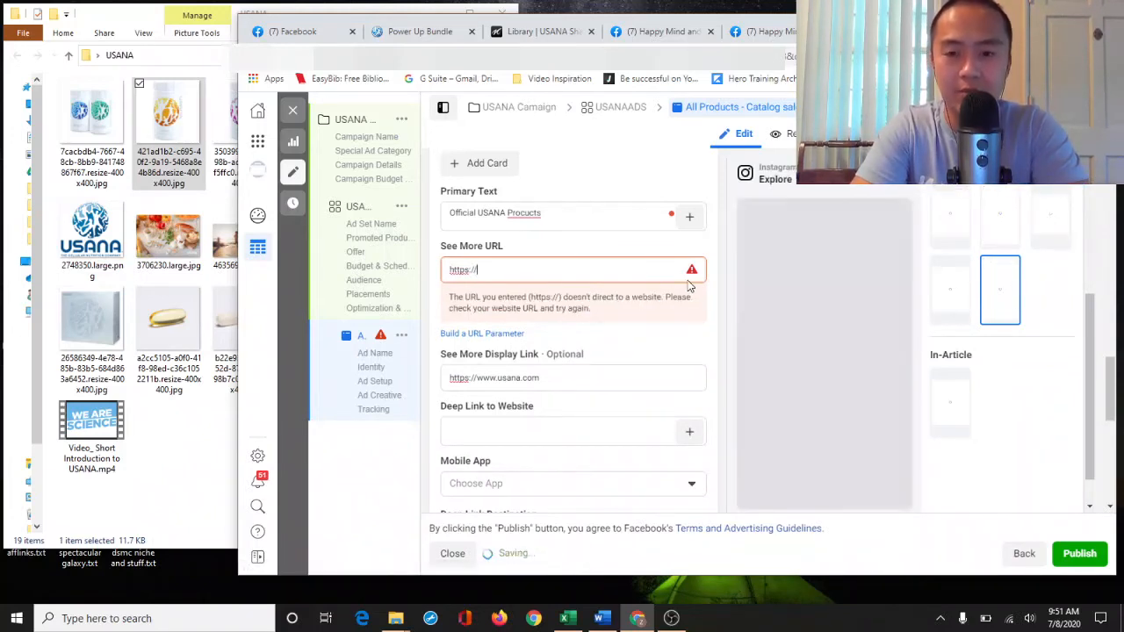
{"action": "type", "text": "ha"}
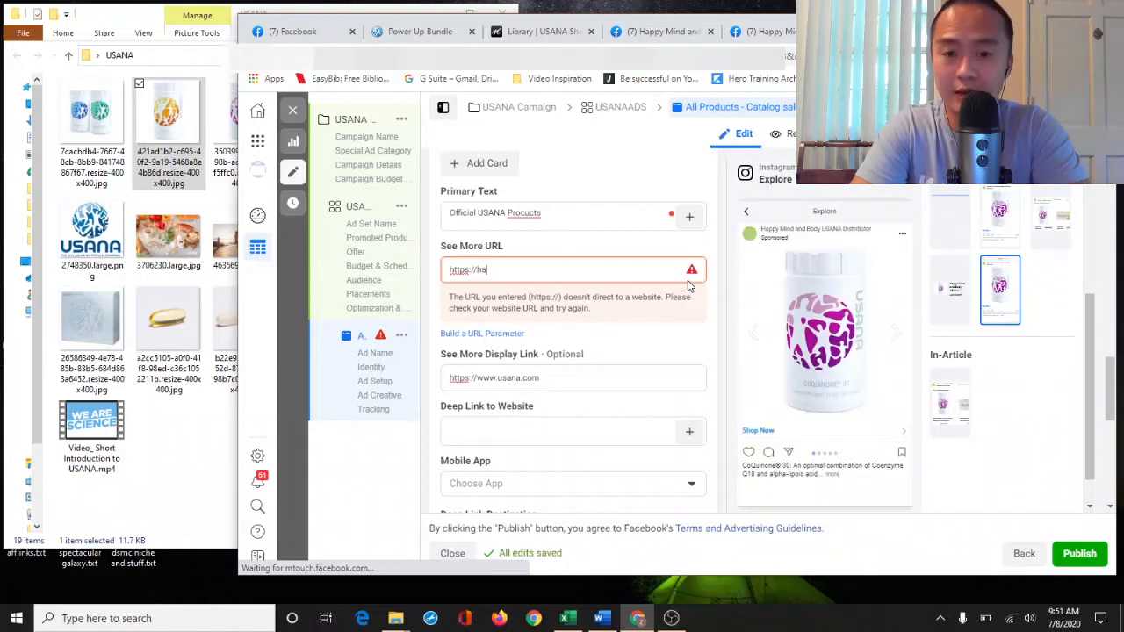
{"action": "type", "text": "ppymindandbody"}
Replace the ad's See More URL with happymindandbody.usana.com
{"action": "key", "text": "ctrl+a"}
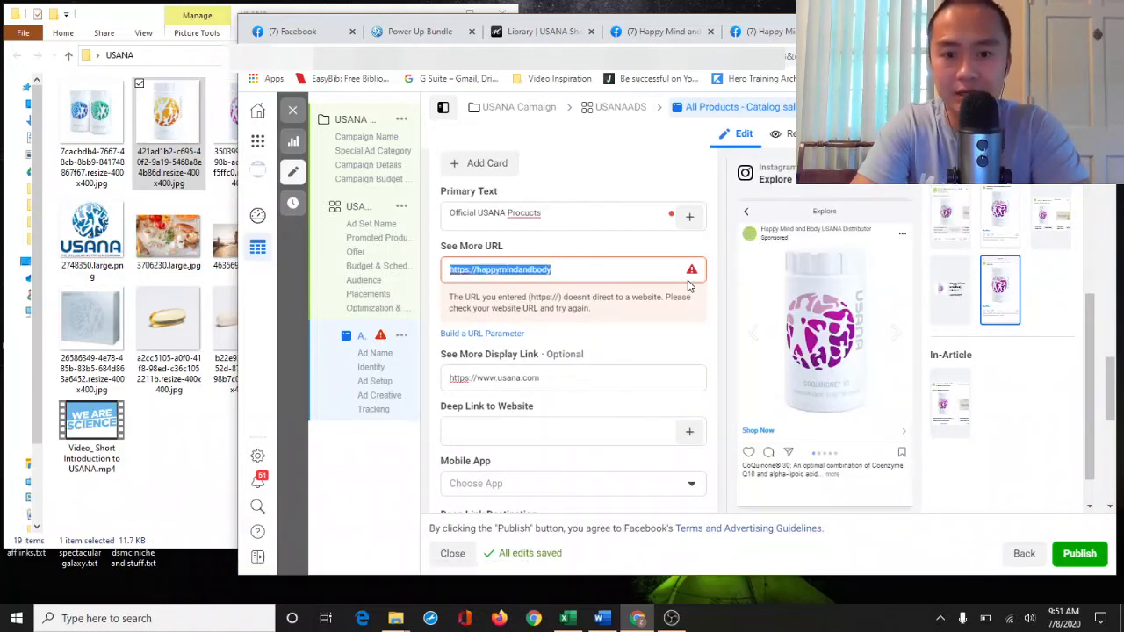
{"action": "type", "text": "happyminda"}
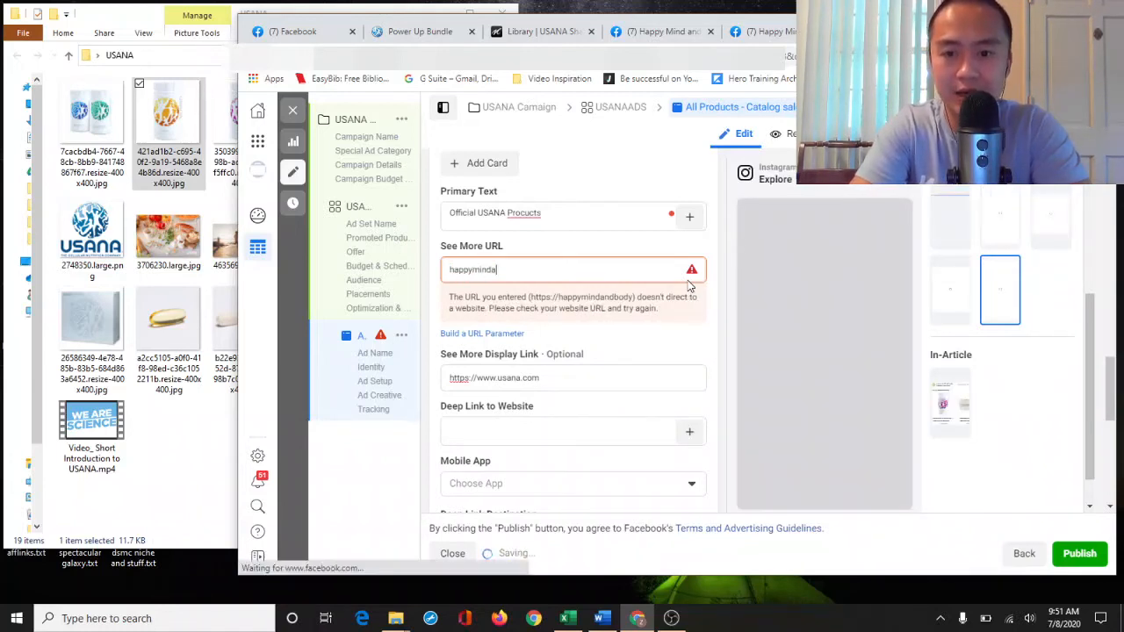
{"action": "type", "text": "ndbody.usana.com"}
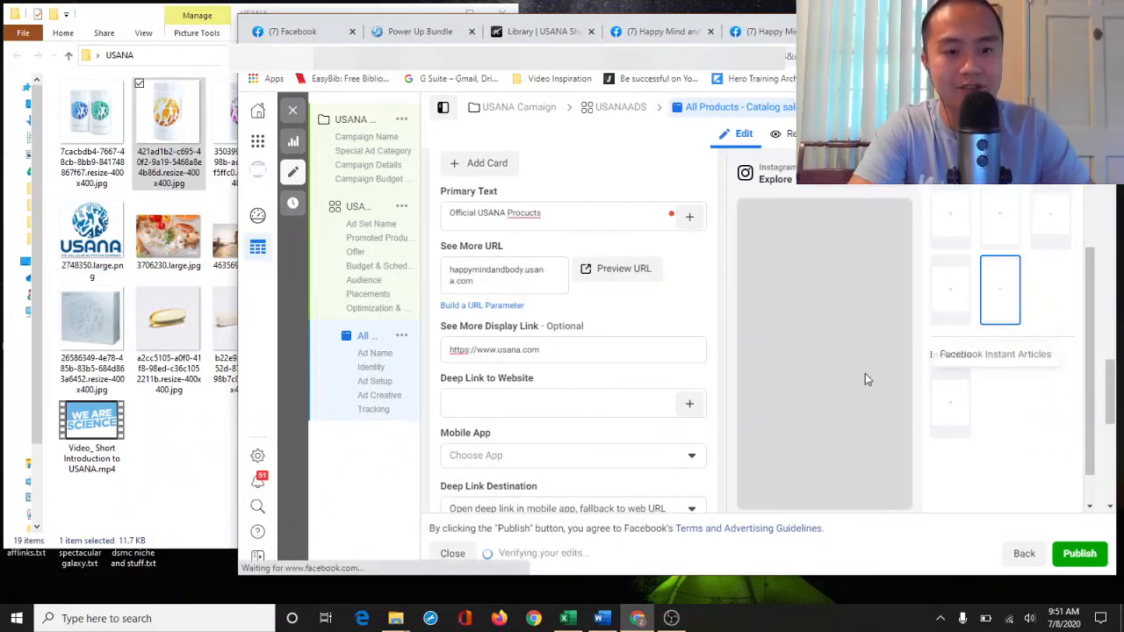
Check the USANA media library and the Power Up Bundle product page, and return to the ad setup
{"action": "left_click", "coordinate": [421, 36]}
{"action": "left_click", "coordinate": [529, 35]}
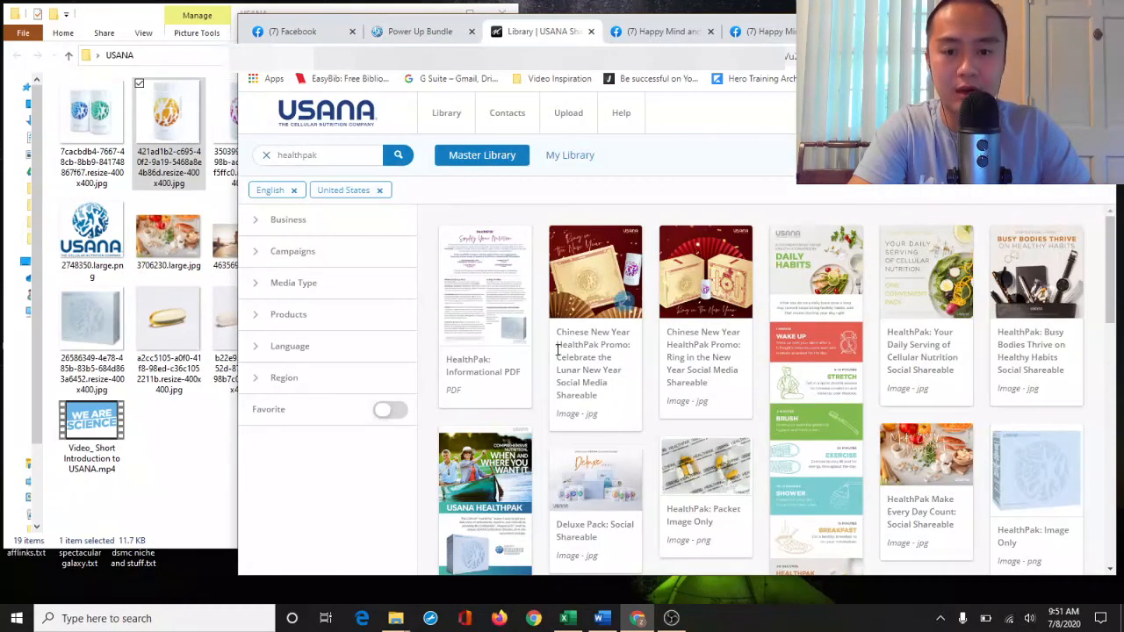
{"action": "left_click", "coordinate": [417, 35]}
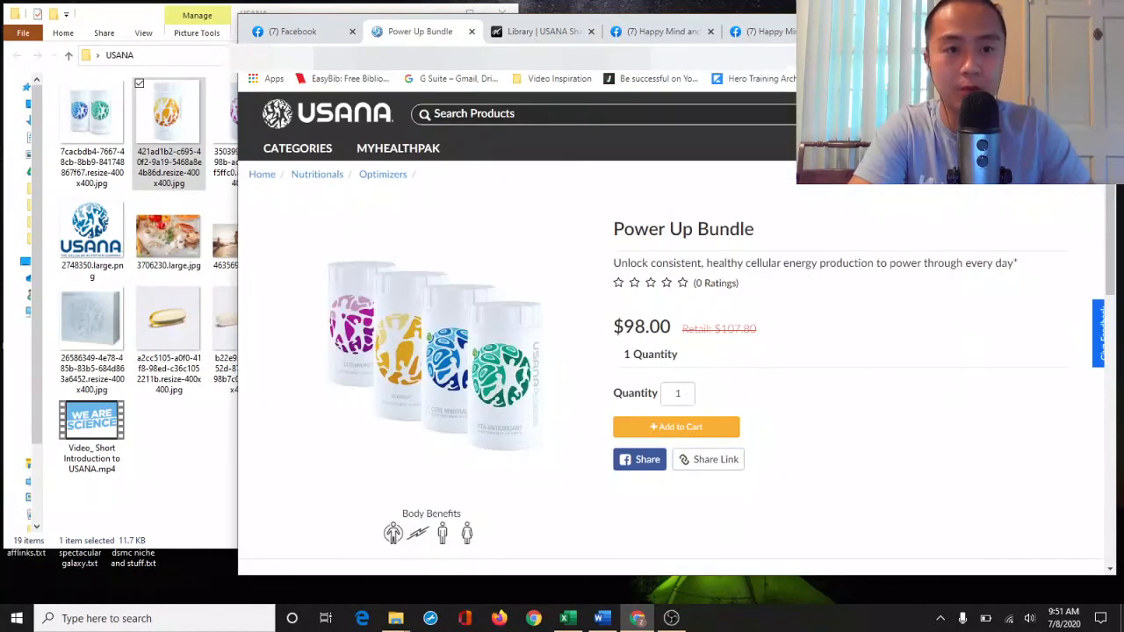
{"action": "left_click", "coordinate": [897, 34]}
Review the ad's remaining settings, including deep link destination, call to action, languages, conversion tracking and URL parameters
{"action": "scroll", "coordinate": [699, 402], "scroll_direction": "down", "scroll_amount": 3}
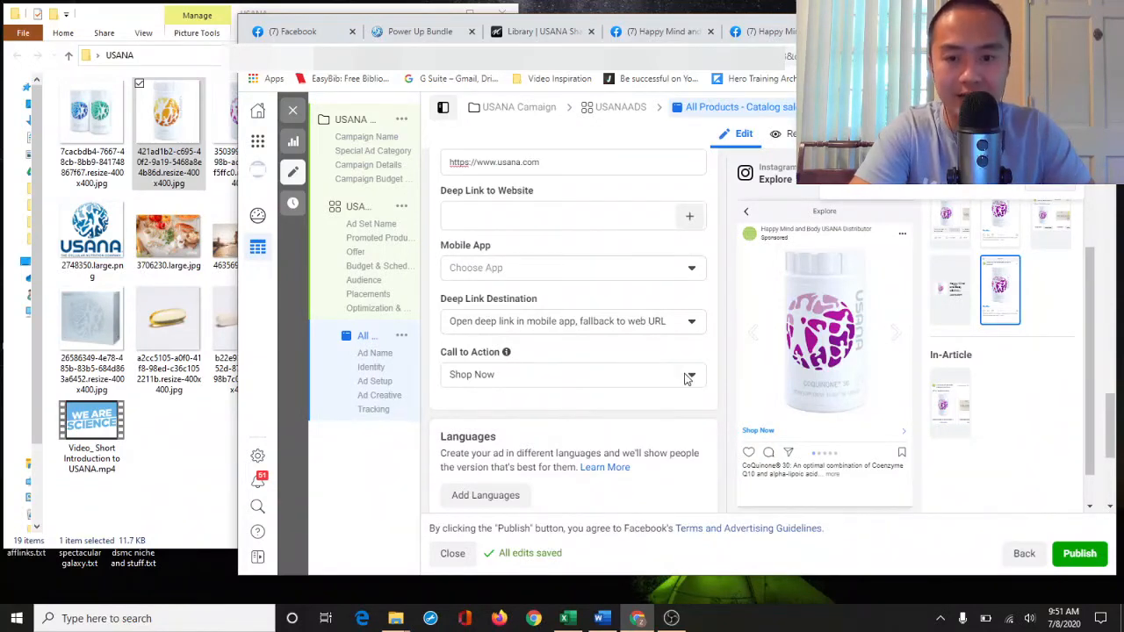
{"action": "left_click", "coordinate": [692, 324]}
{"action": "left_click", "coordinate": [713, 314]}
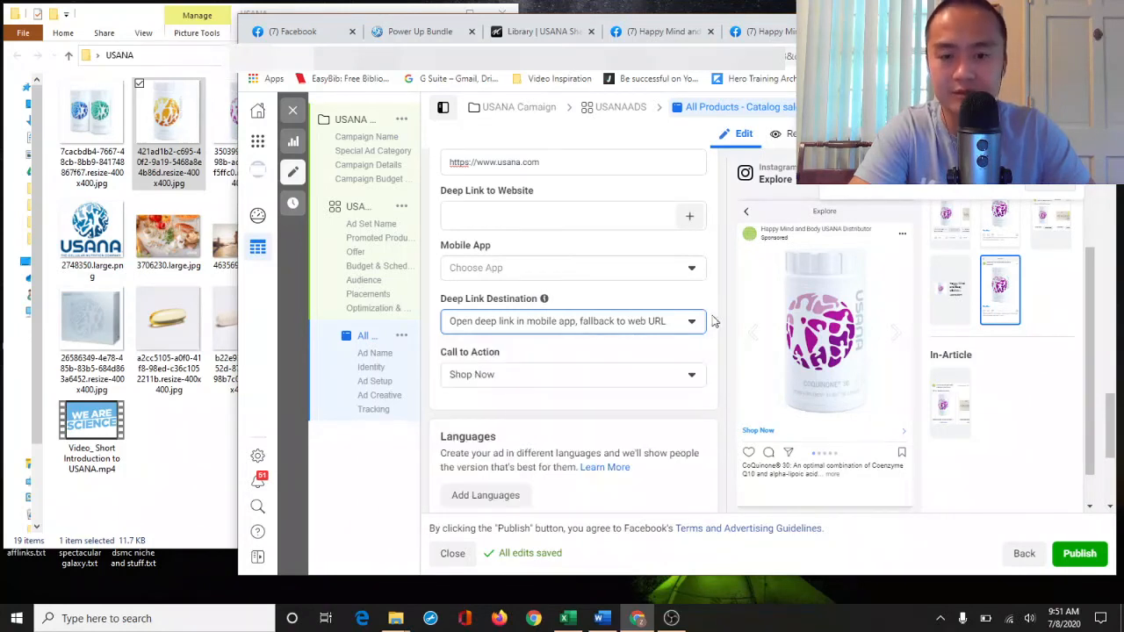
{"action": "scroll", "coordinate": [710, 328], "scroll_direction": "down", "scroll_amount": 2}
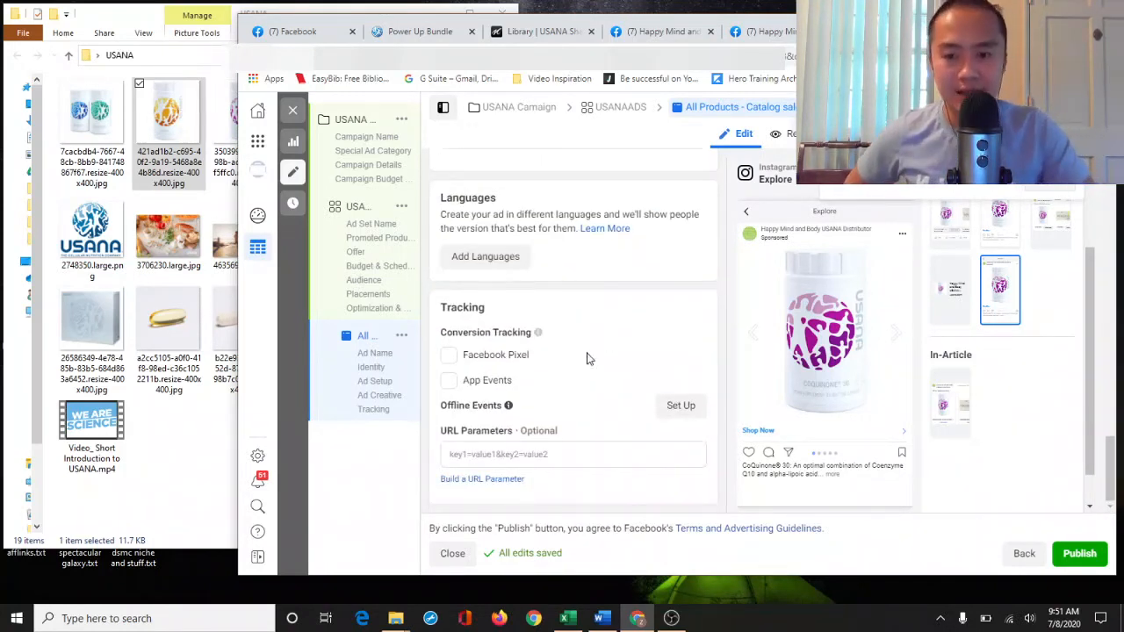
{"action": "left_click_drag", "start_coordinate": [437, 425], "coordinate": [704, 481]}
{"action": "left_click", "coordinate": [707, 488]}
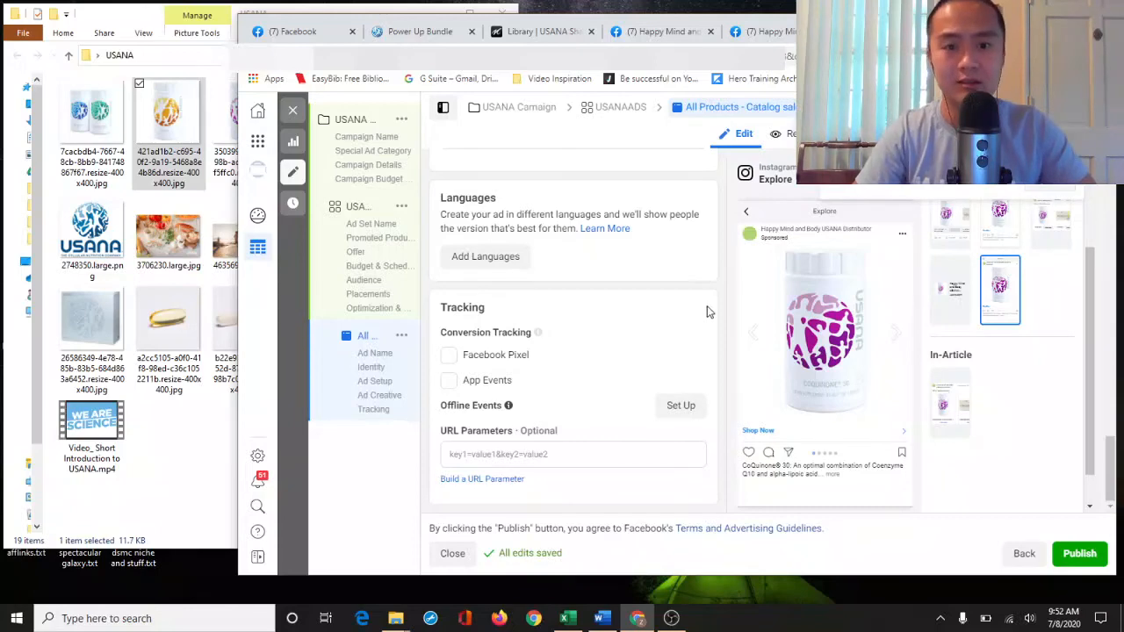
{"action": "scroll", "coordinate": [723, 316], "scroll_direction": "up", "scroll_amount": 6}
{"action": "scroll", "coordinate": [725, 313], "scroll_direction": "up", "scroll_amount": 5}
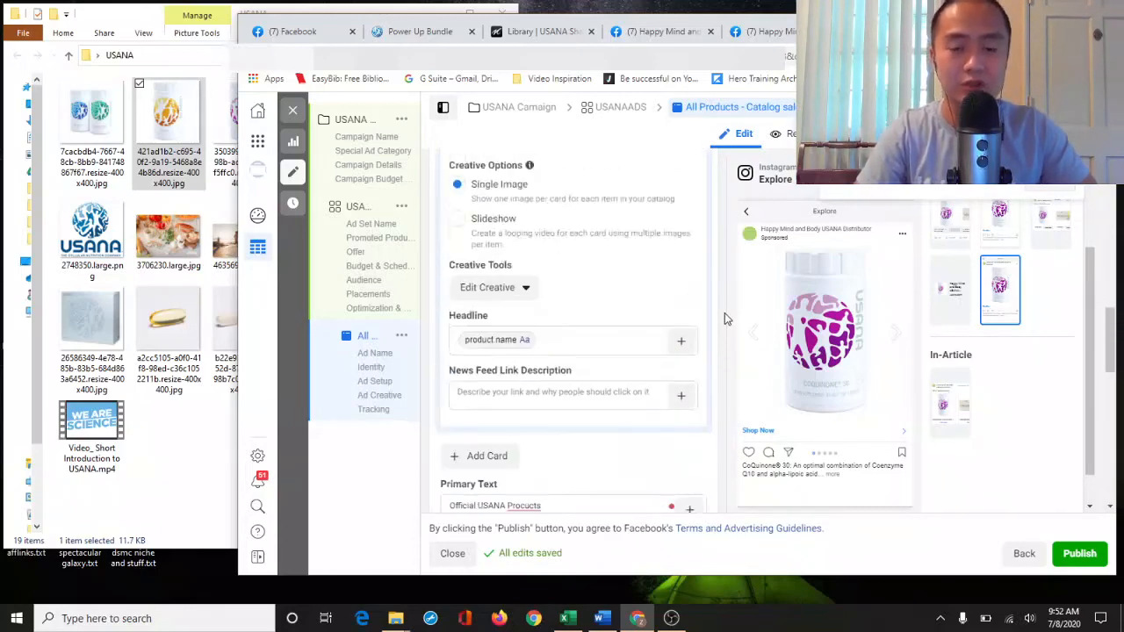
{"action": "scroll", "coordinate": [722, 320], "scroll_direction": "down", "scroll_amount": 15}
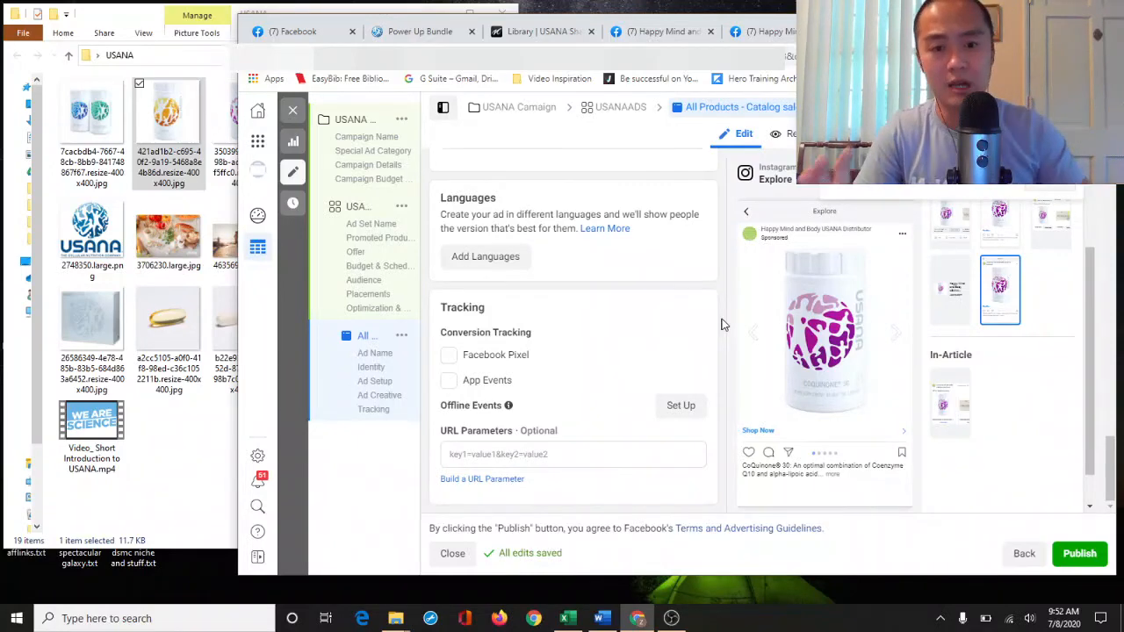
{"action": "scroll", "coordinate": [721, 324], "scroll_direction": "up", "scroll_amount": 3}
{"action": "scroll", "coordinate": [719, 326], "scroll_direction": "down", "scroll_amount": 3}
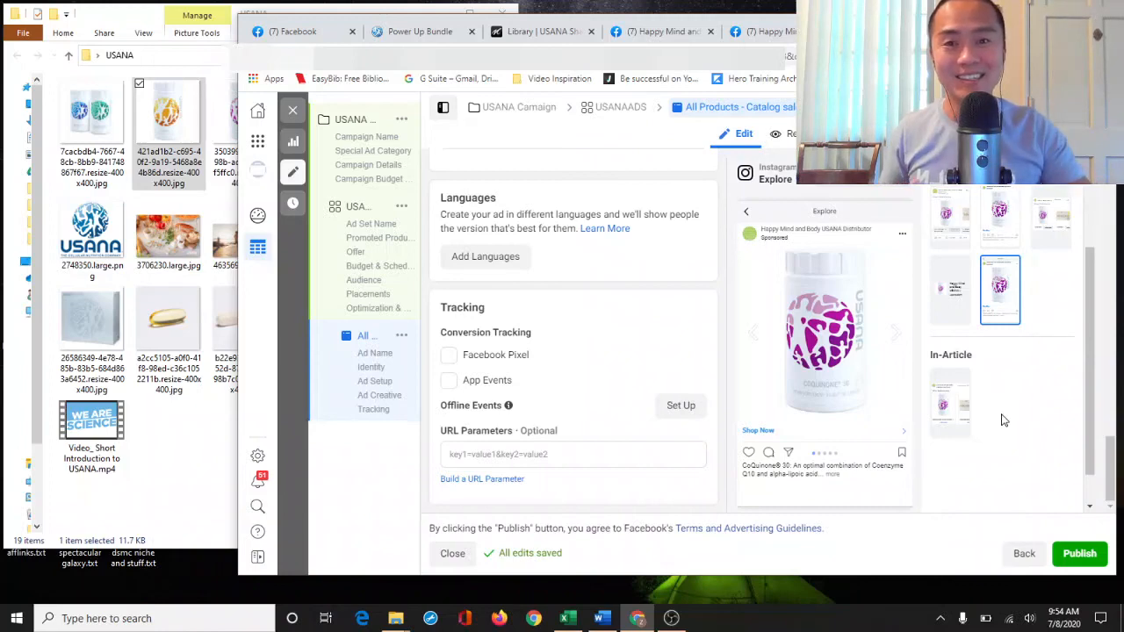
{"action": "left_click", "coordinate": [669, 618]}
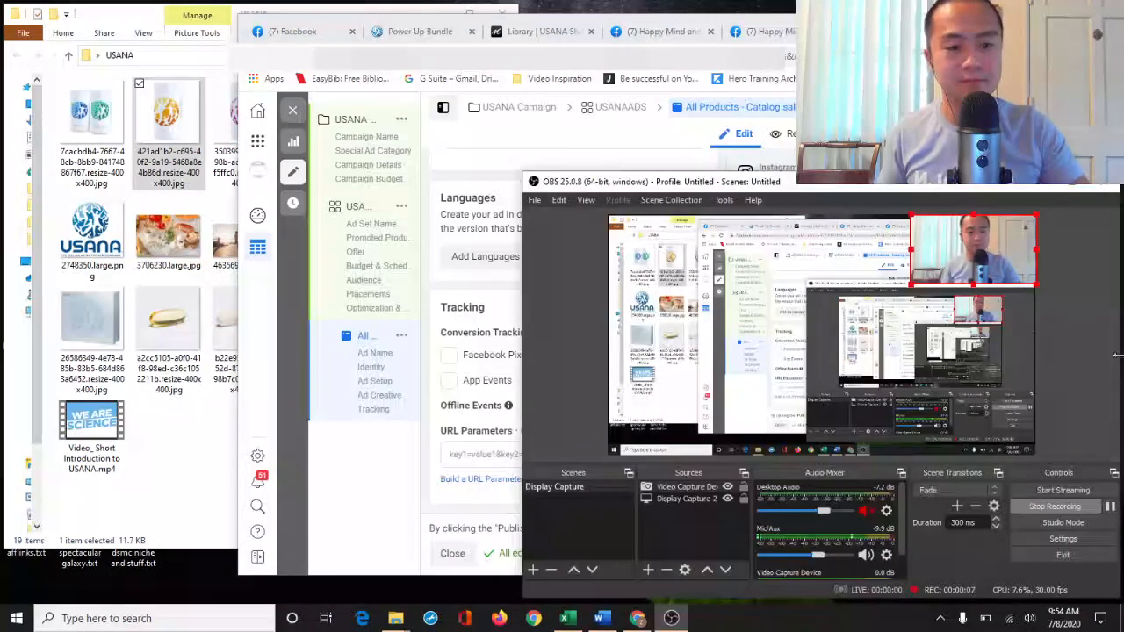